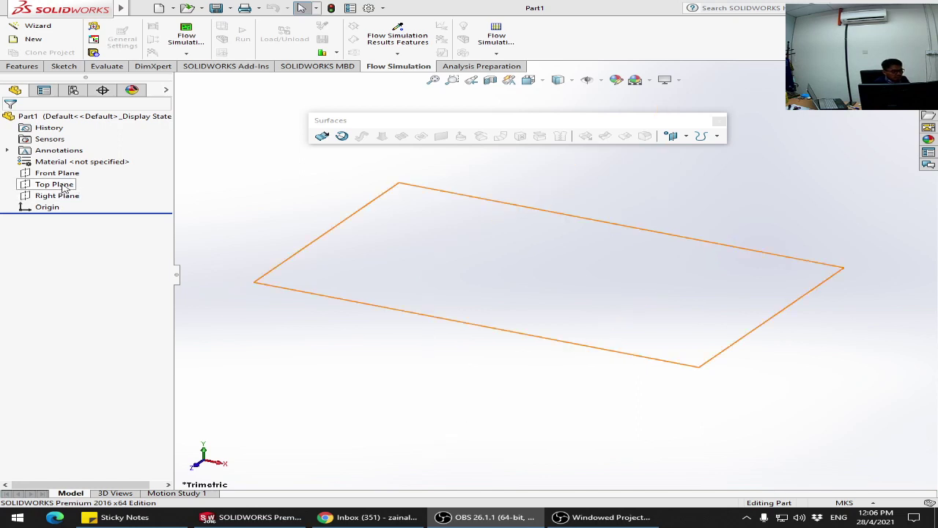
Step: Sketch a corner rectangle about 0.11 m wide and 0.07 m high around the origin on the Front Plane
click(59, 174)
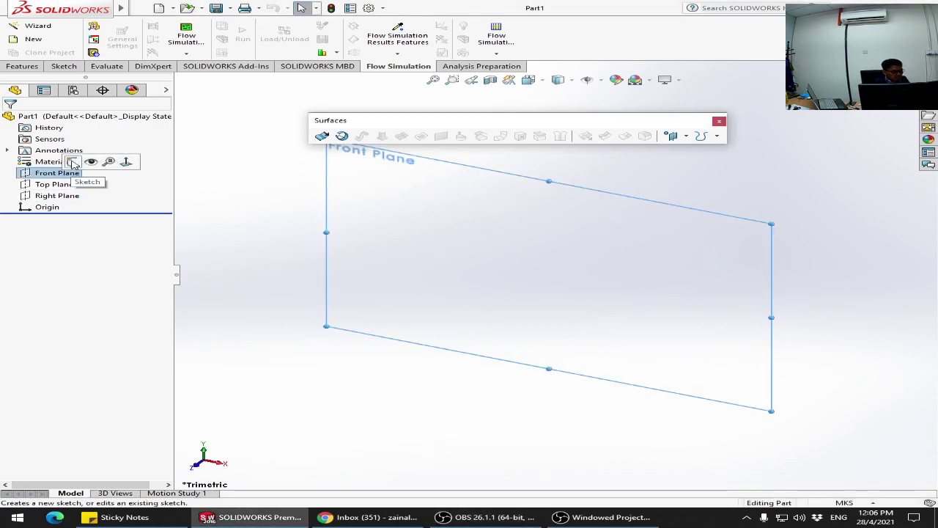
click(73, 162)
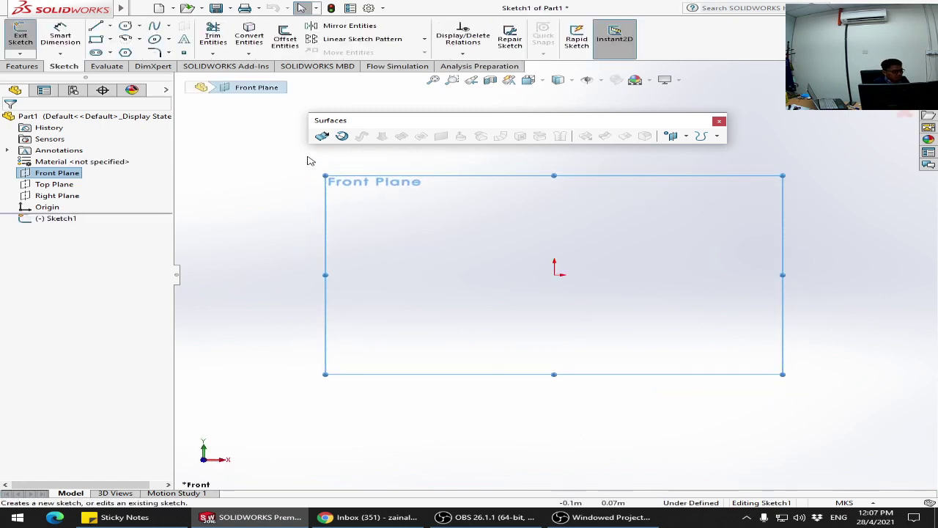
click(96, 39)
click(432, 230)
click(664, 309)
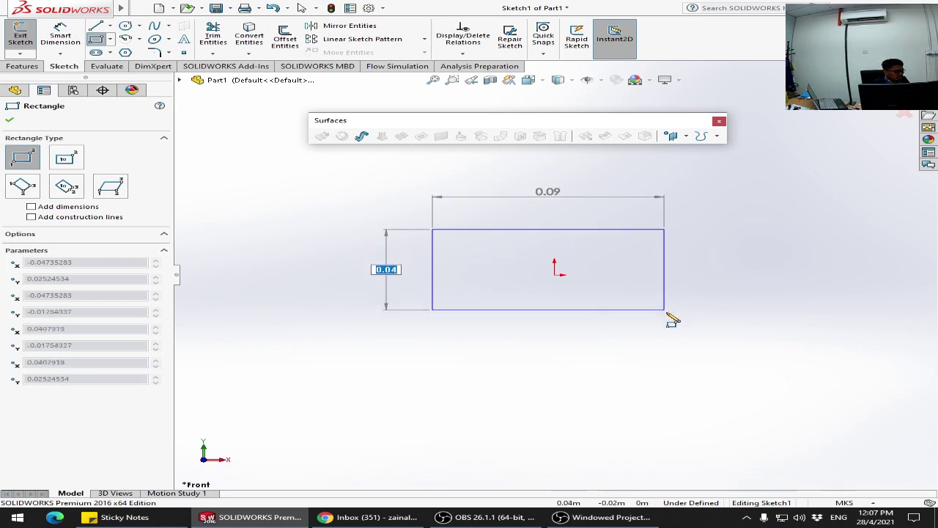
click(723, 350)
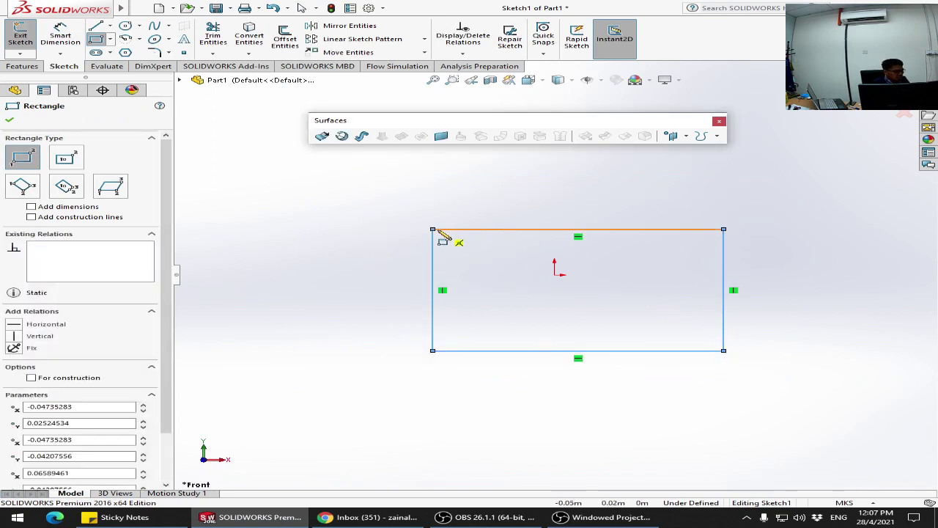
click(11, 121)
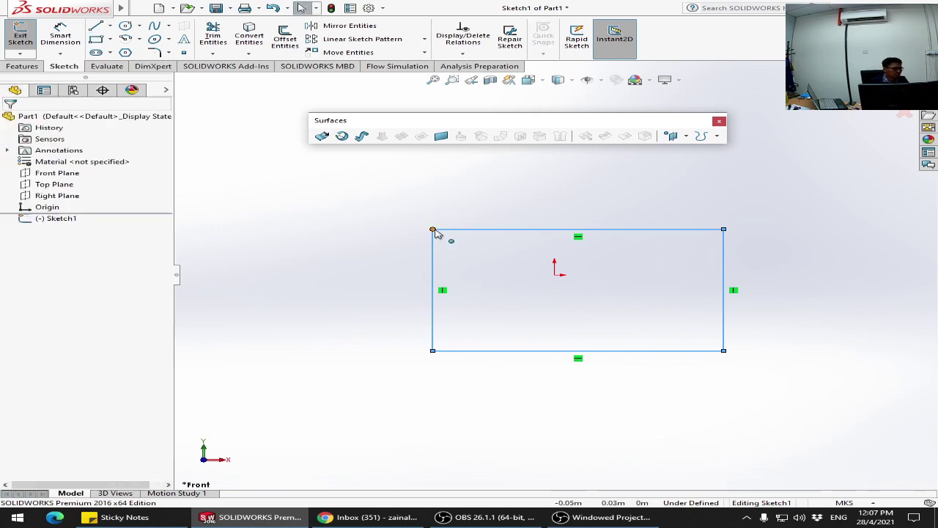
Step: Enlarge the rectangle freehand by moving its corners and edges outward to a height of about 0.11 m, and exit the sketch
drag(433, 230, 369, 191)
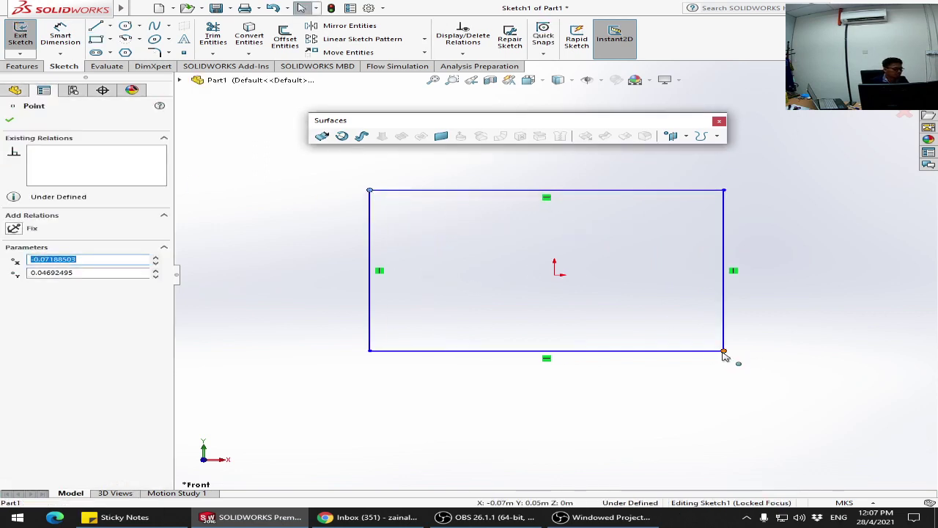
drag(723, 351, 790, 381)
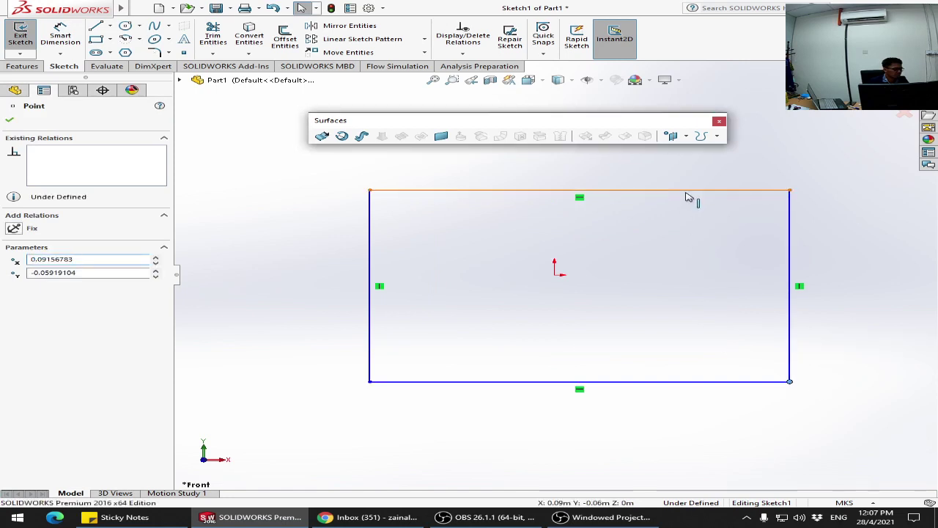
drag(668, 191, 642, 182)
drag(369, 285, 341, 289)
click(872, 107)
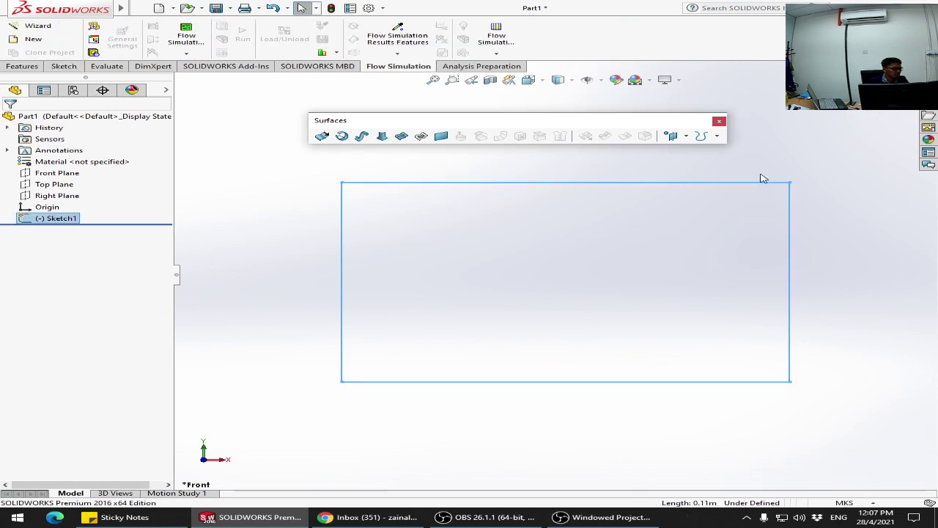
Step: Extrude the rectangle sketch into a solid block with a blind depth of about 0.343 m
mouse_move(571, 229)
middle_down()
mouse_move(561, 238)
mouse_move(597, 168)
mouse_move(647, 168)
middle_up()
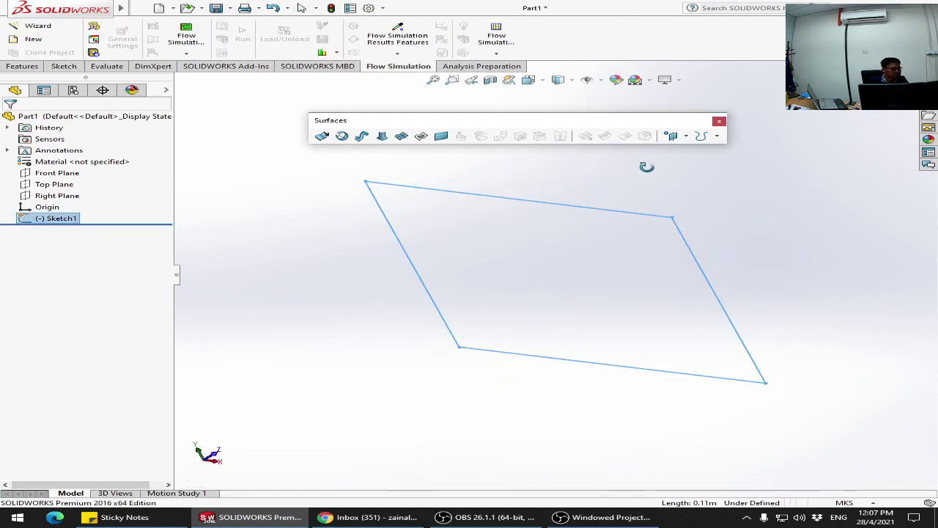
click(23, 66)
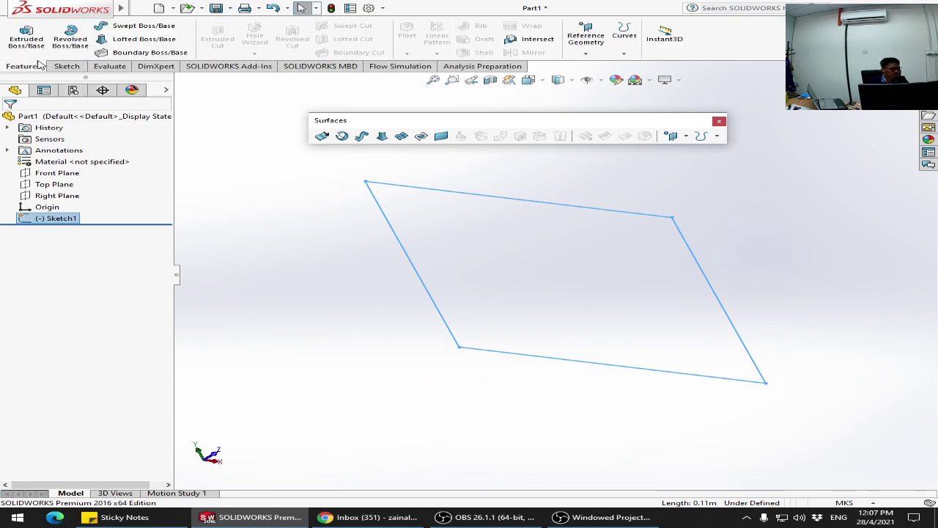
click(26, 38)
scroll(572, 269, down, 4)
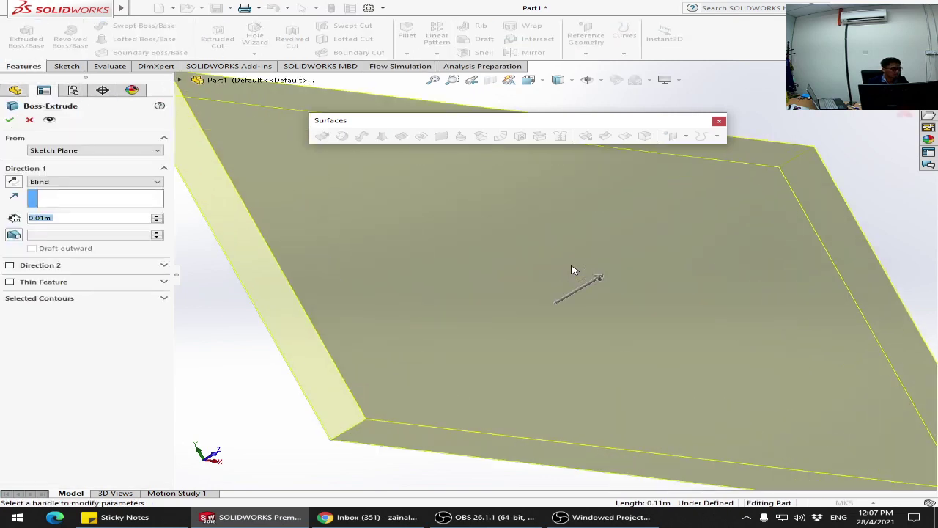
scroll(572, 269, up, 5)
drag(587, 274, 758, 189)
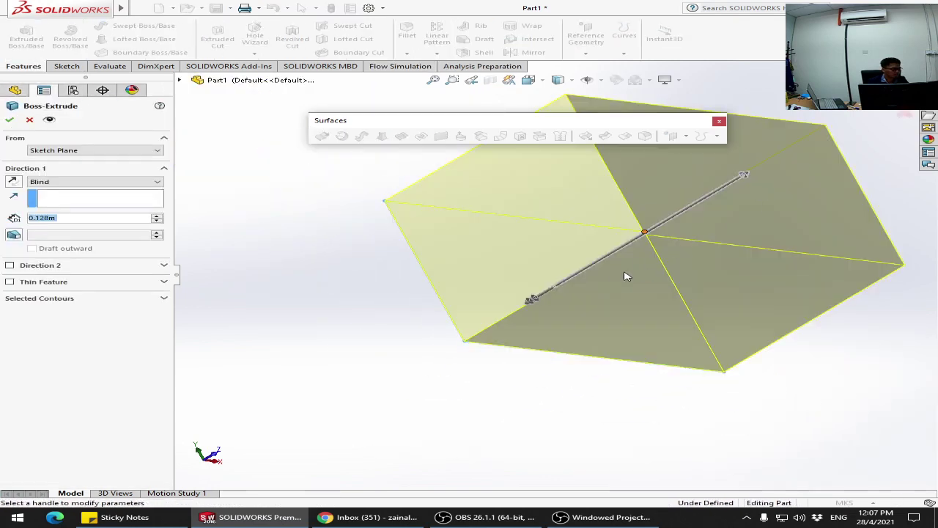
scroll(611, 278, up, 3)
middle_drag(509, 261, 593, 291)
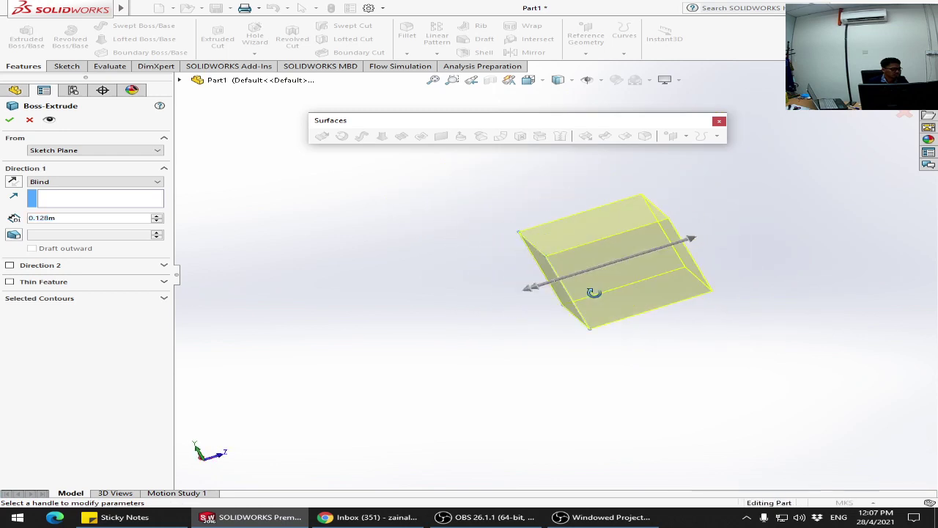
drag(691, 245, 785, 230)
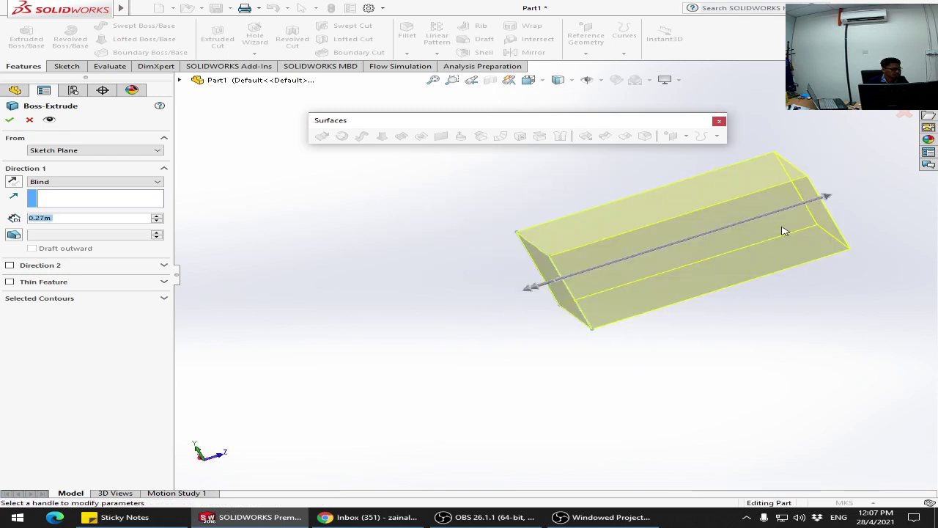
scroll(775, 251, up, 3)
scroll(760, 255, down, 3)
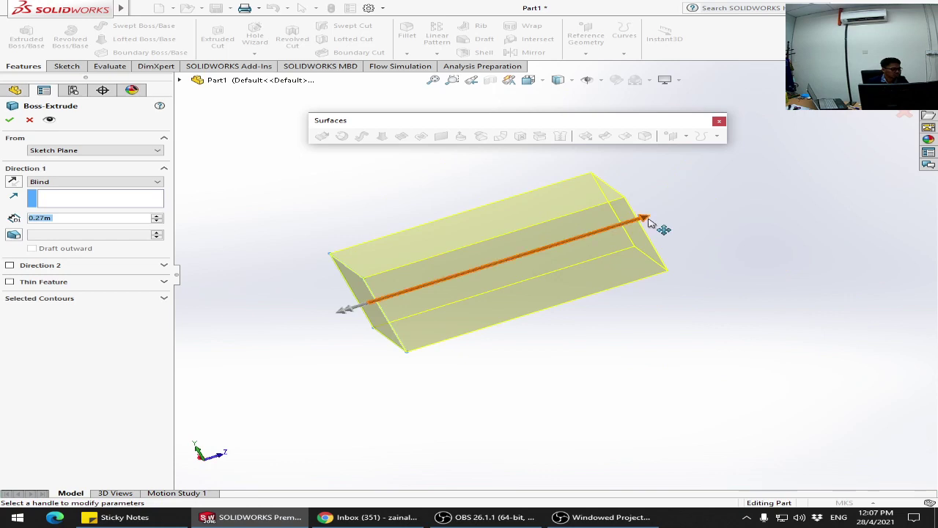
drag(655, 227, 714, 197)
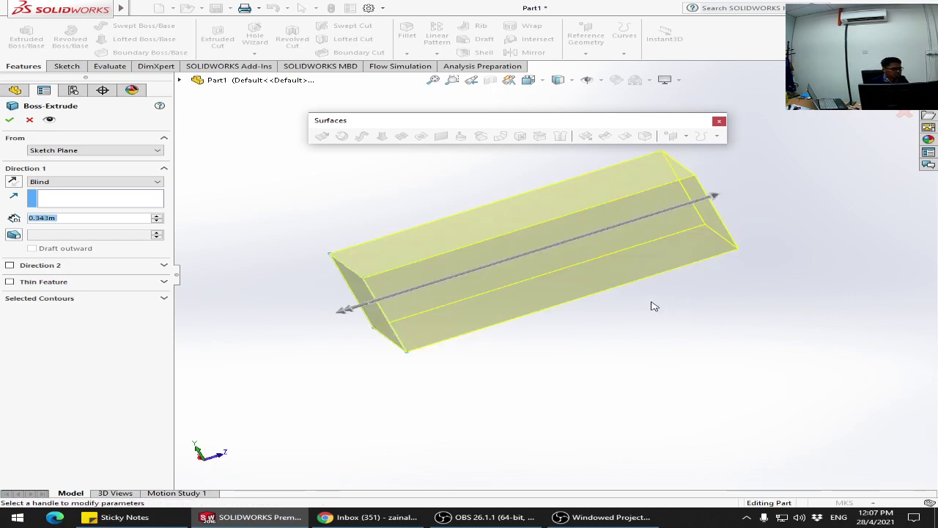
click(11, 120)
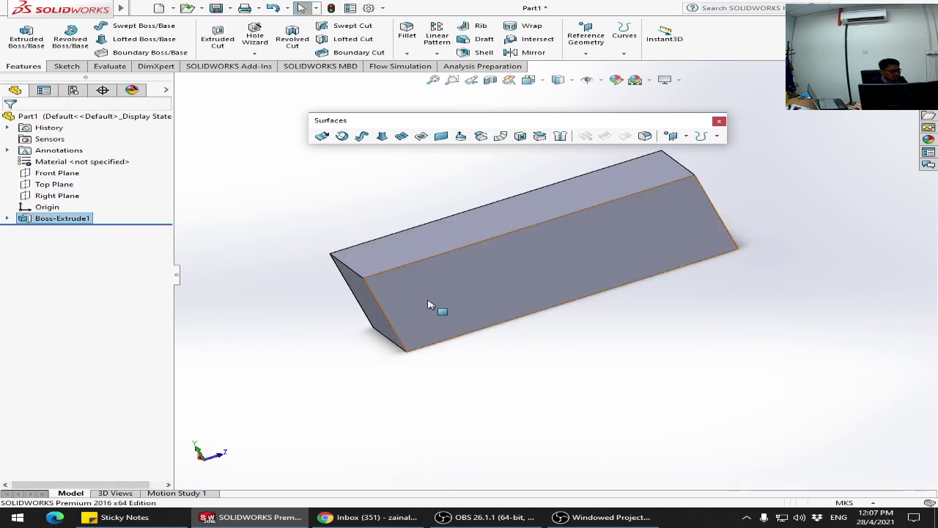
Step: Edit the block's boss extrusion and lengthen its blind depth to about 0.812 m
middle_drag(589, 317, 628, 290)
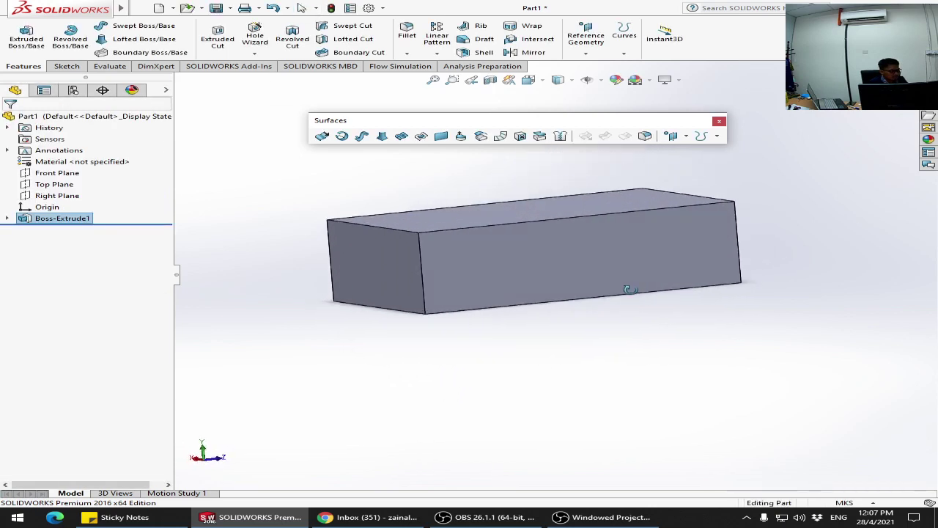
click(65, 219)
click(66, 219)
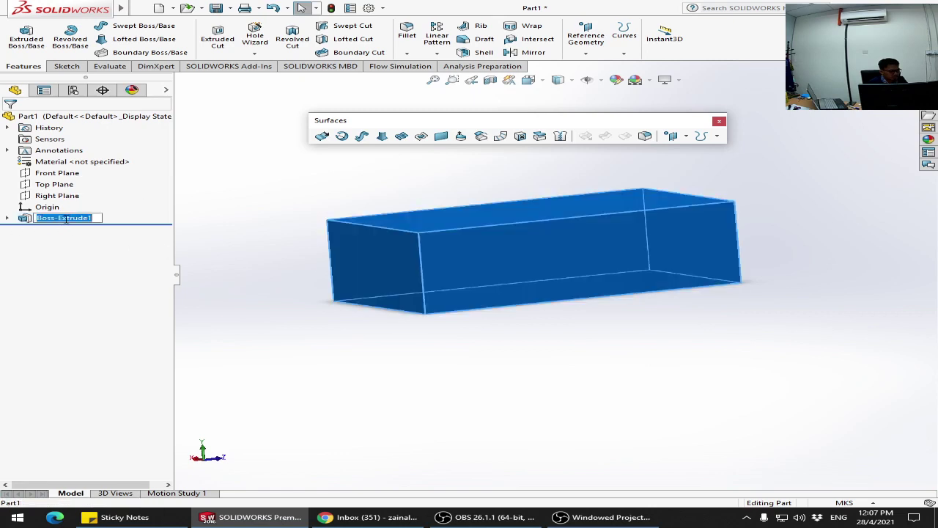
key(Escape)
click(7, 218)
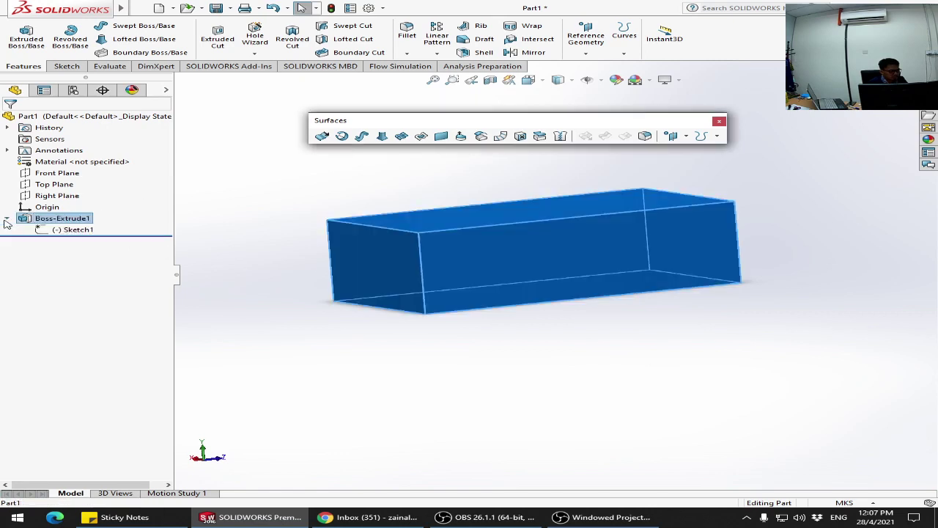
right_click(62, 218)
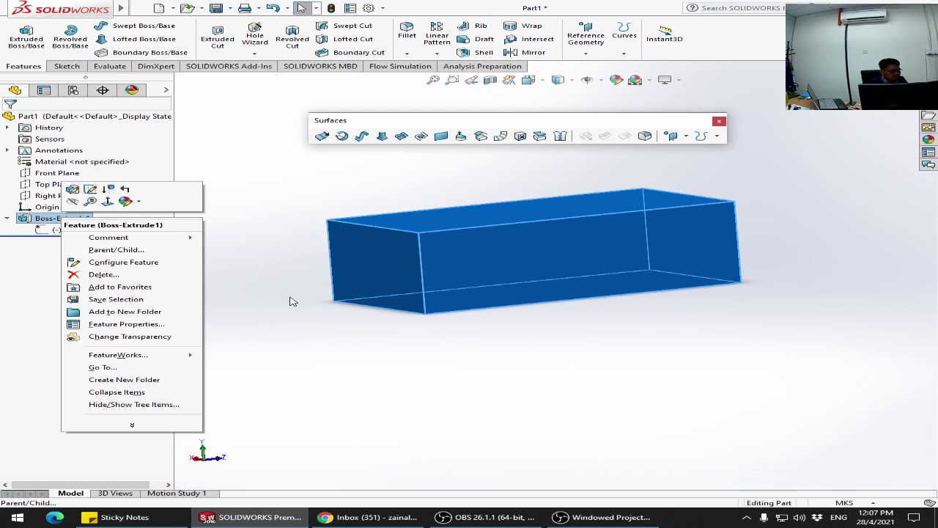
click(71, 192)
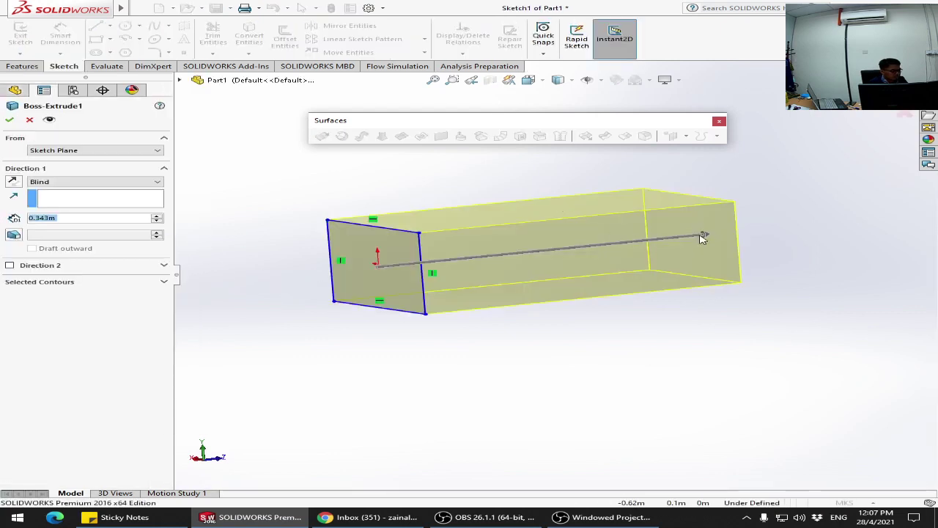
drag(702, 237, 876, 218)
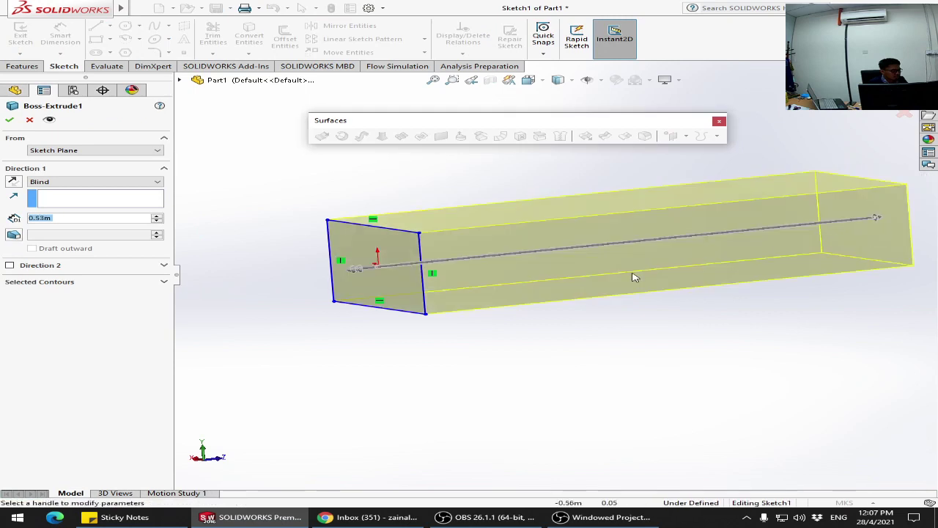
scroll(505, 237, up, 3)
drag(747, 243, 876, 238)
Step: Extend the extrusion's blind depth further to about 1.013 m and accept the edited feature
scroll(848, 259, up, 4)
scroll(653, 256, down, 4)
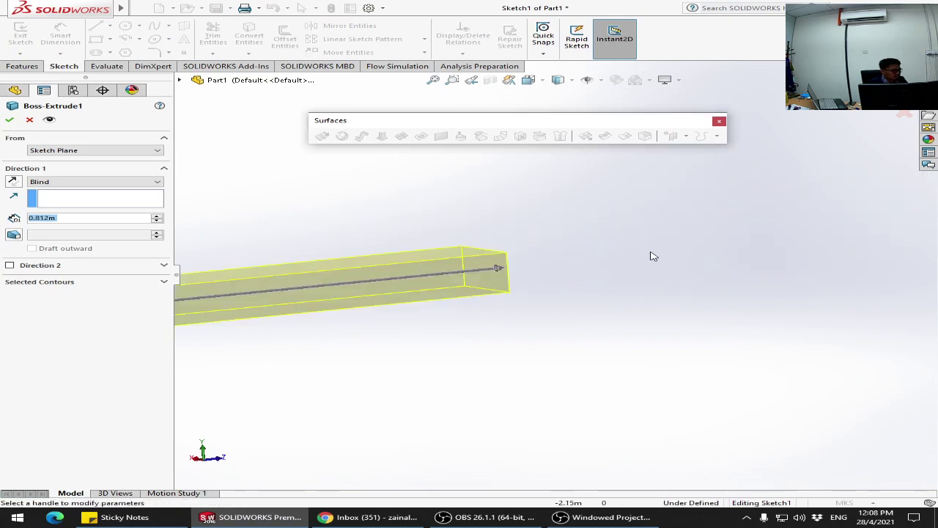
mouse_move(448, 283)
mouse_down()
mouse_move(578, 276)
mouse_move(538, 280)
mouse_move(565, 279)
mouse_up()
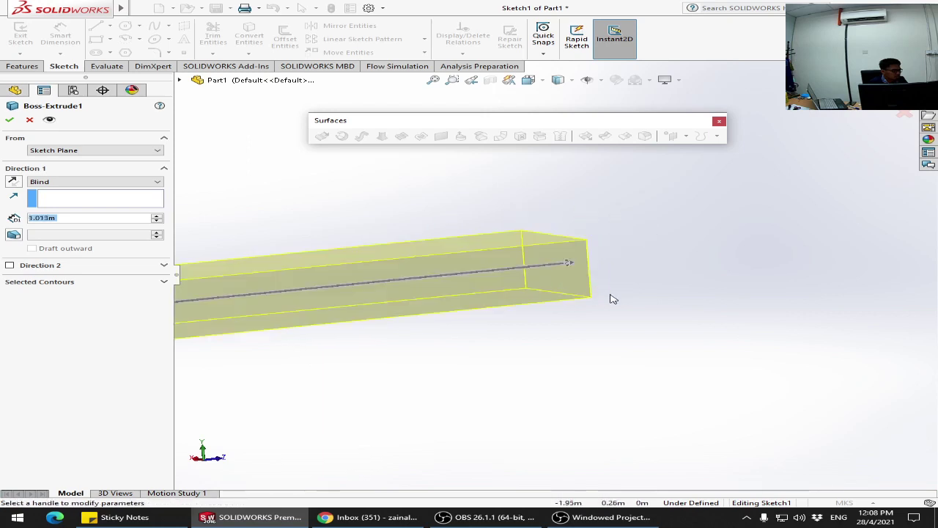
scroll(352, 276, up, 6)
scroll(190, 250, down, 2)
click(11, 120)
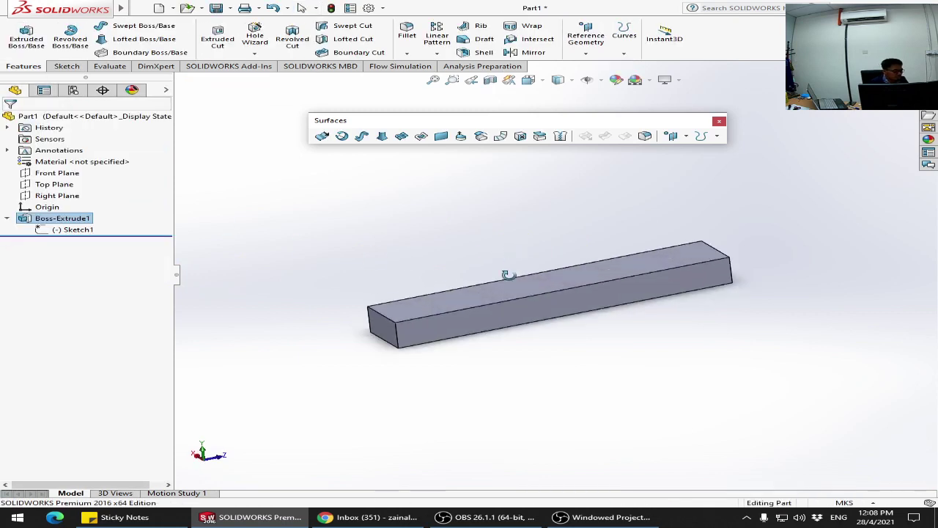
scroll(521, 341, up, 1)
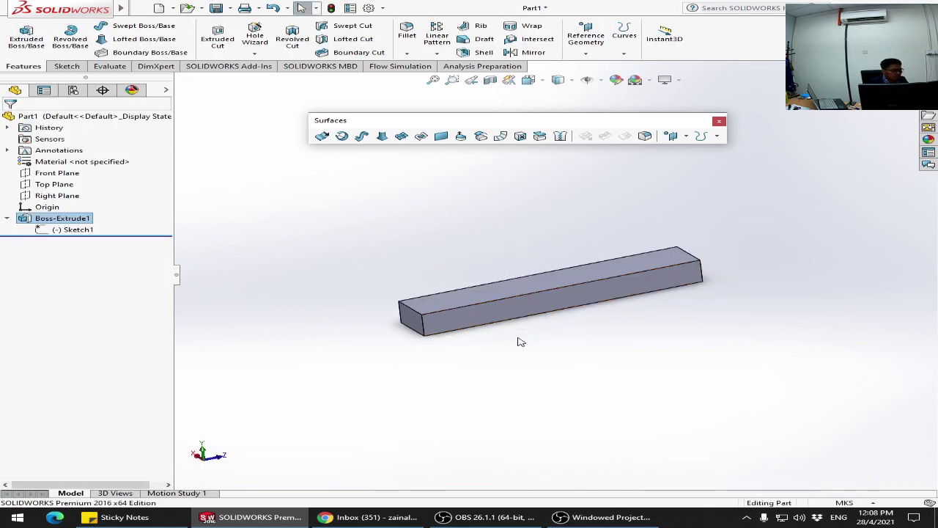
scroll(520, 339, down, 1)
scroll(497, 266, down, 1)
scroll(496, 266, down, 1)
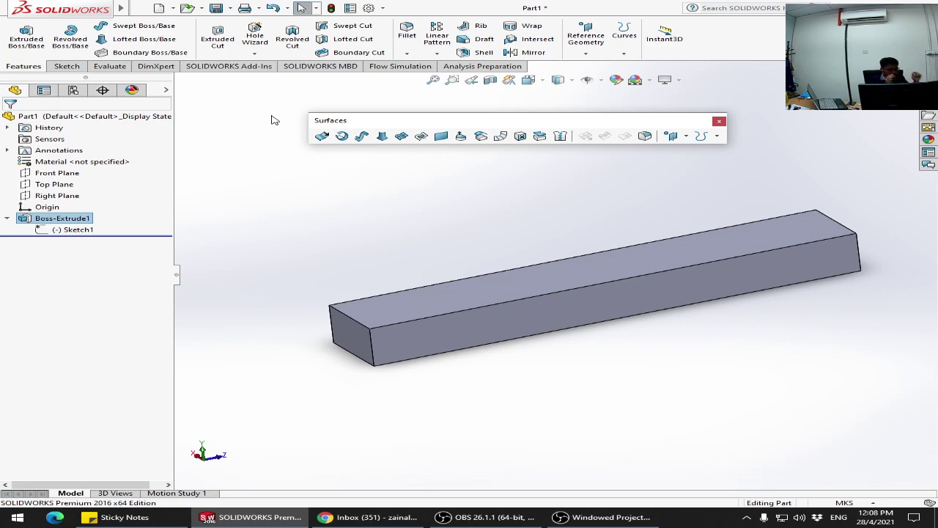
Step: Save the part as "Square Beam" in the Static folder
click(218, 9)
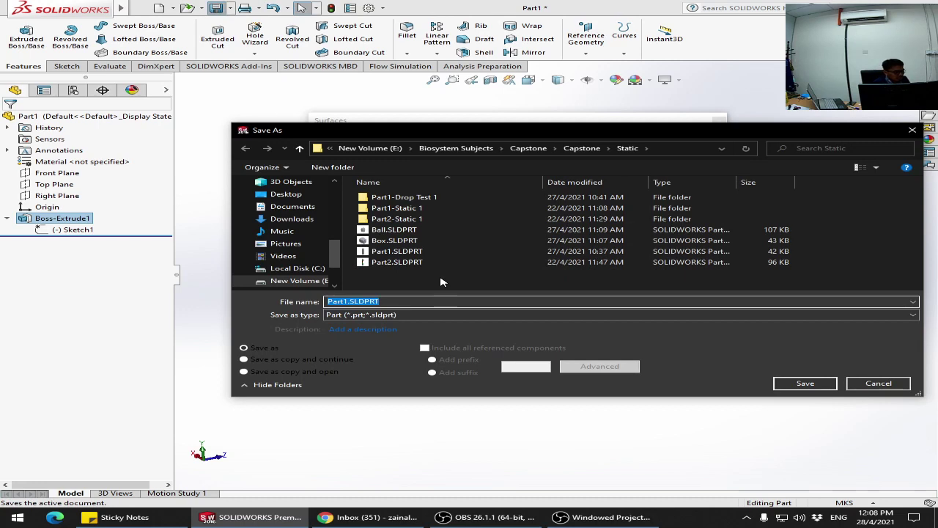
text(Be)
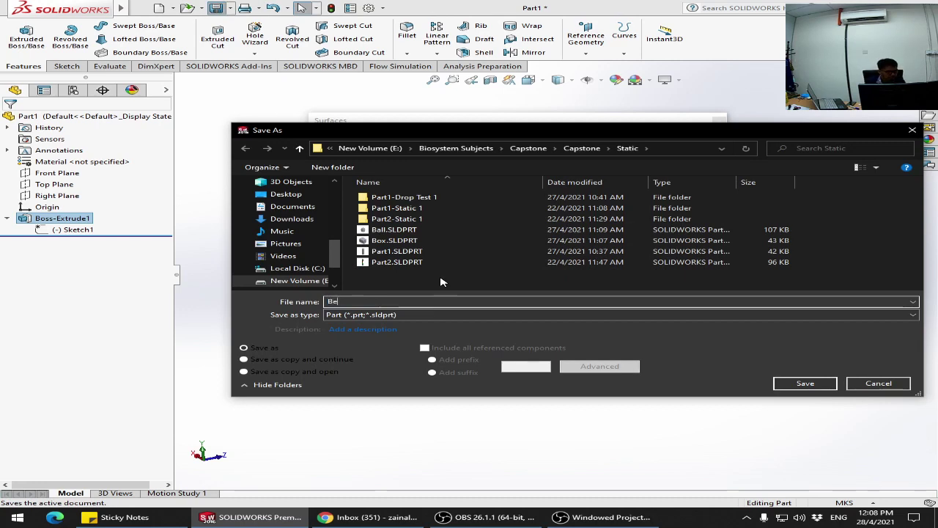
key(BackSpace)
key(BackSpace)
key(BackSpace)
key(BackSpace)
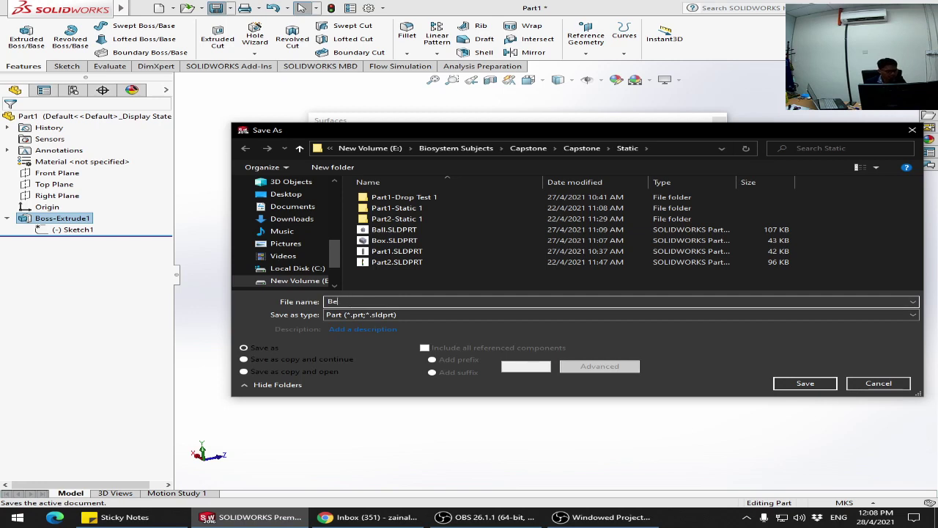
text(Squ)
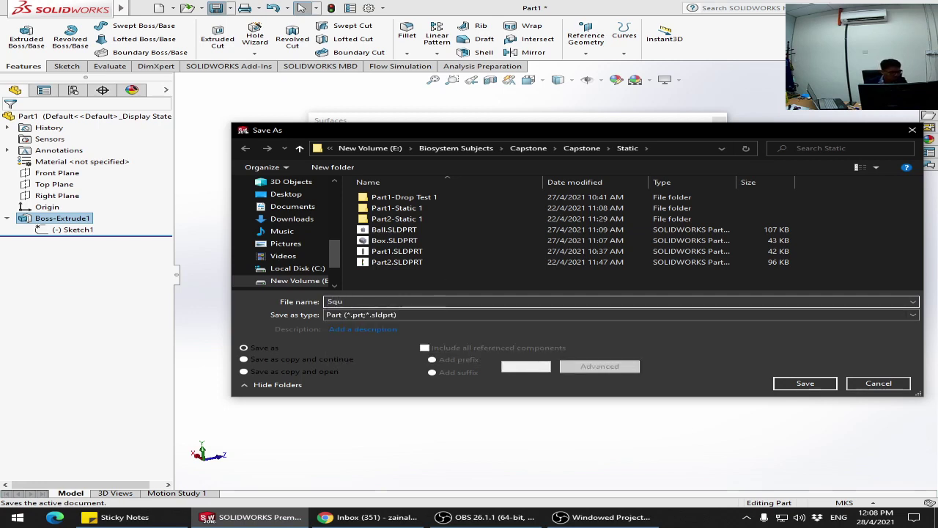
text(are Beam)
click(807, 383)
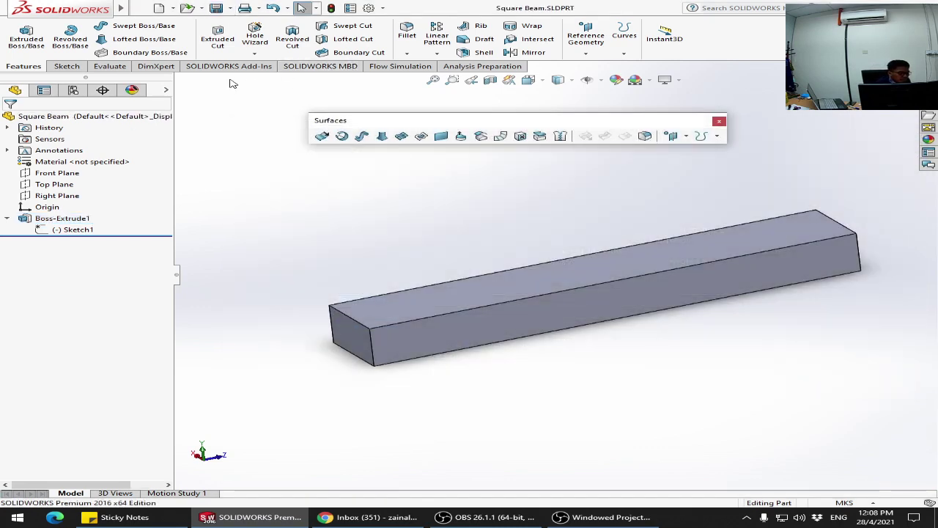
click(443, 67)
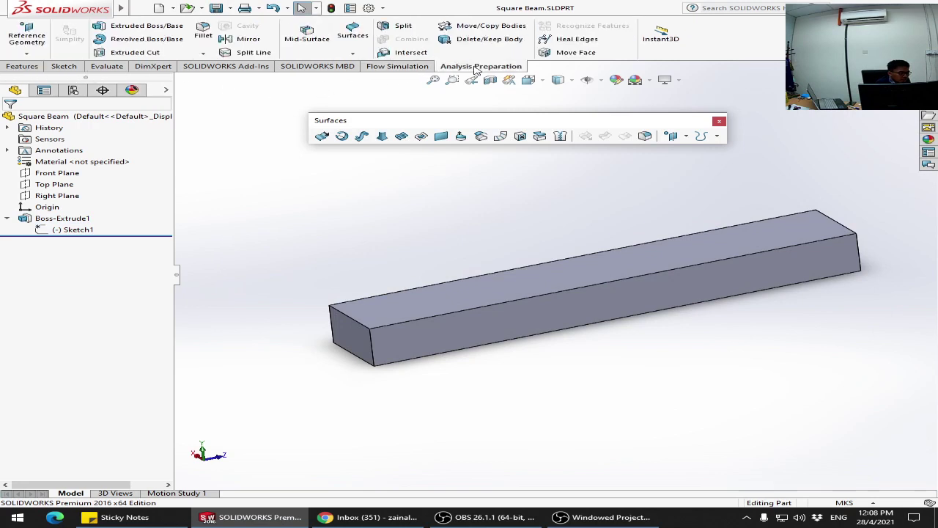
click(370, 67)
click(339, 68)
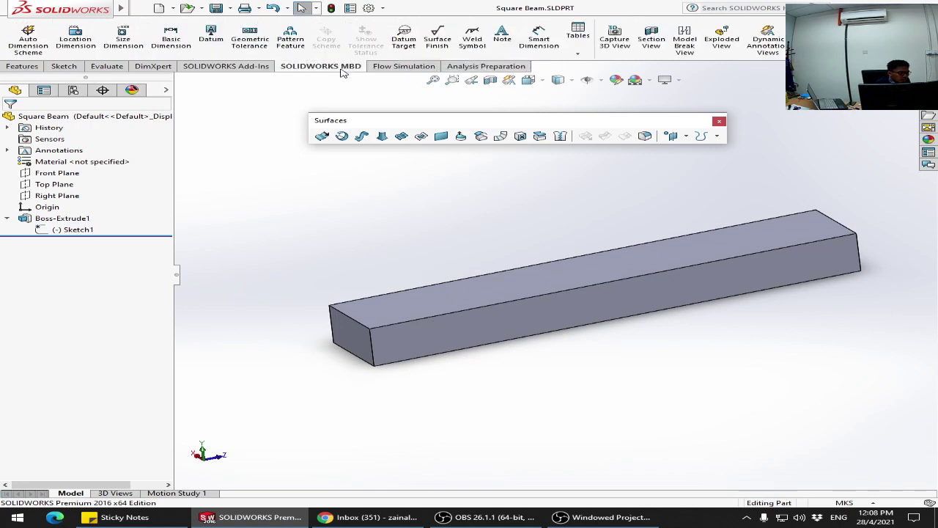
Step: Enable the SOLIDWORKS Simulation add-in and create a new static study named Static 1
click(228, 67)
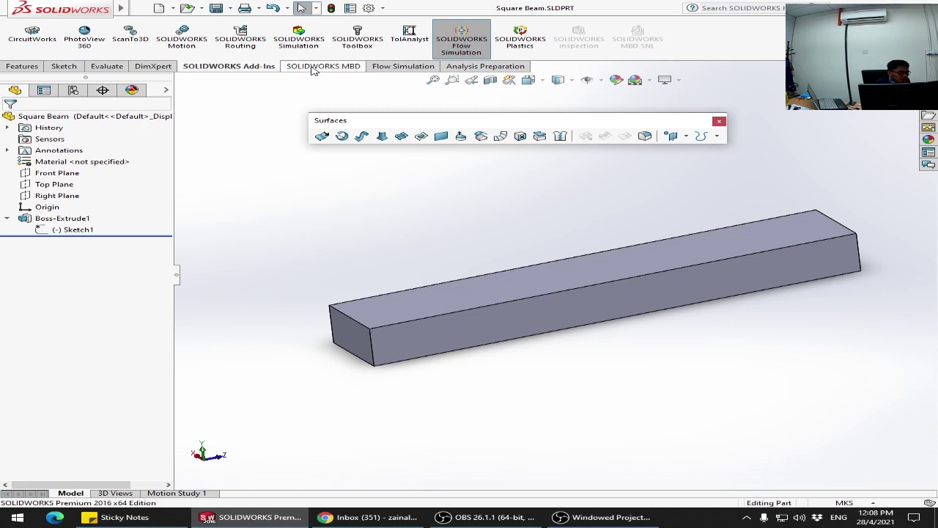
click(302, 40)
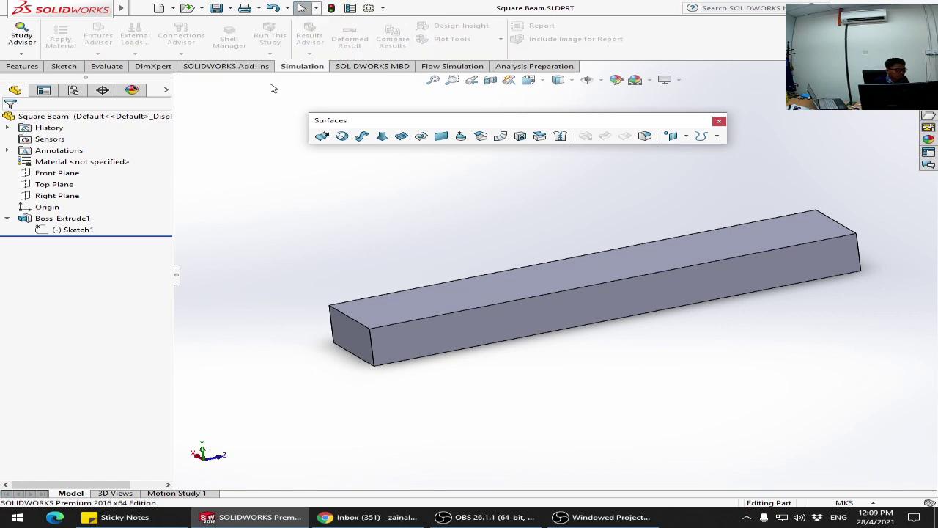
click(25, 57)
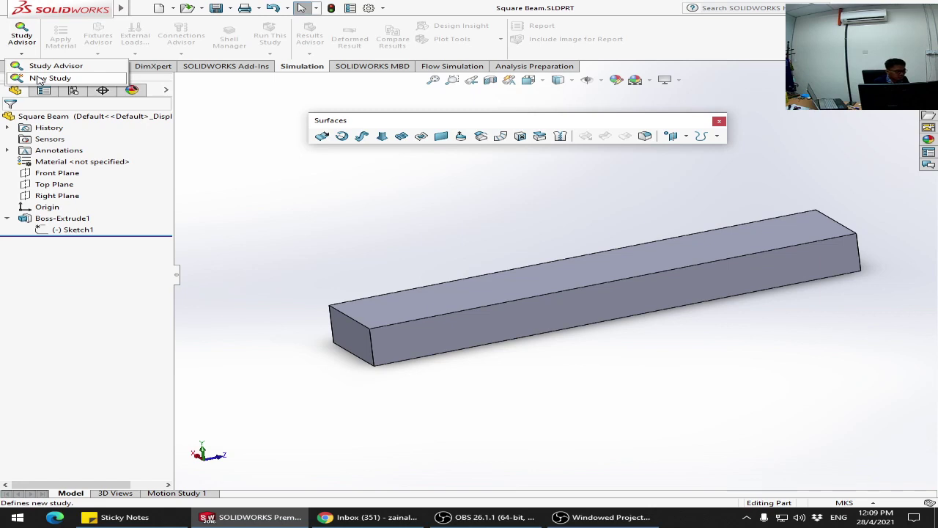
click(39, 79)
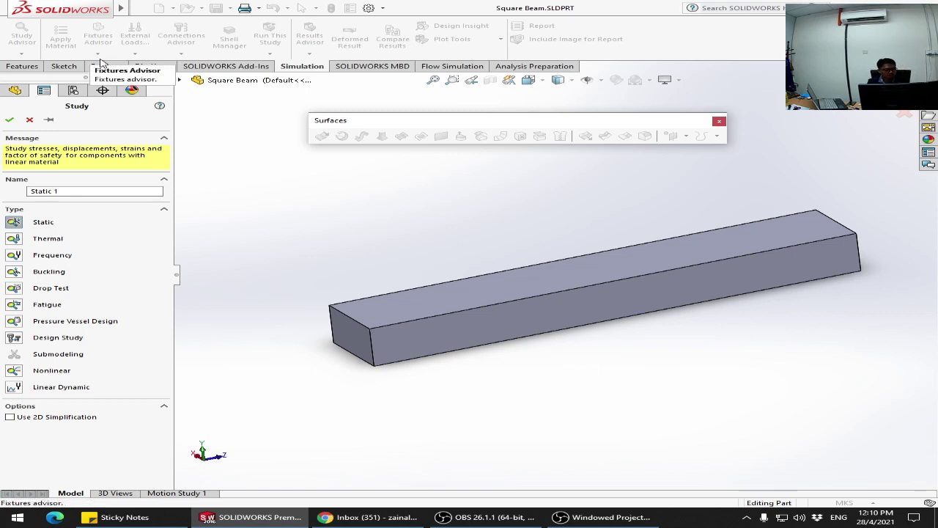
click(10, 120)
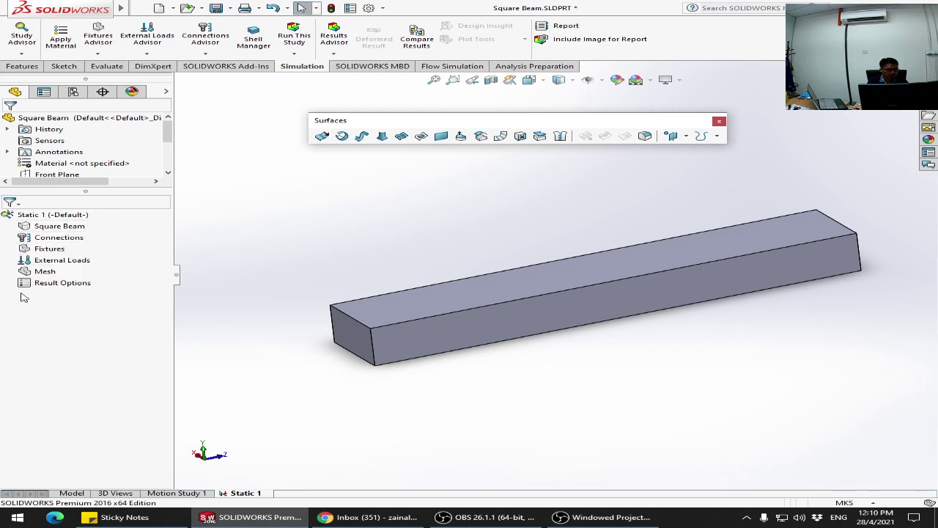
Step: Apply 1023 Carbon Steel Sheet (SS) from the SOLIDWORKS Materials steels to the Square Beam body in the static study
click(64, 228)
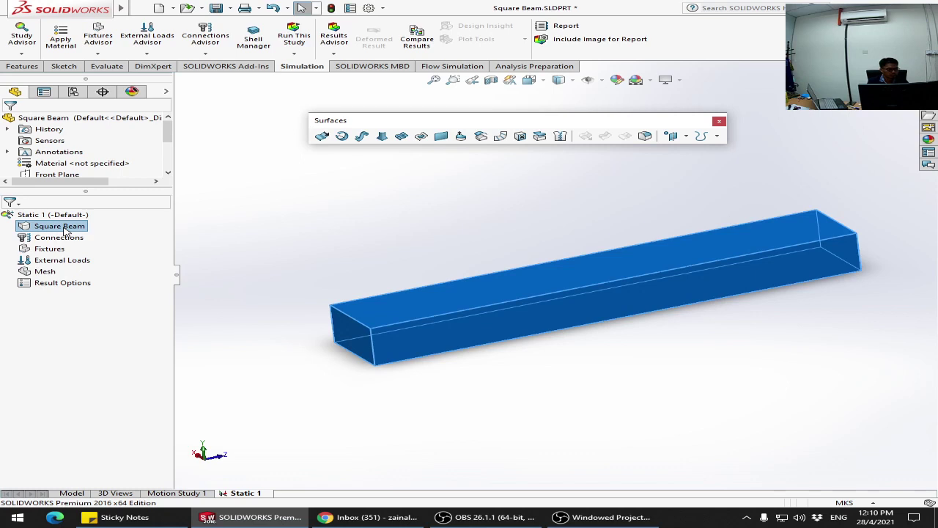
right_click(65, 230)
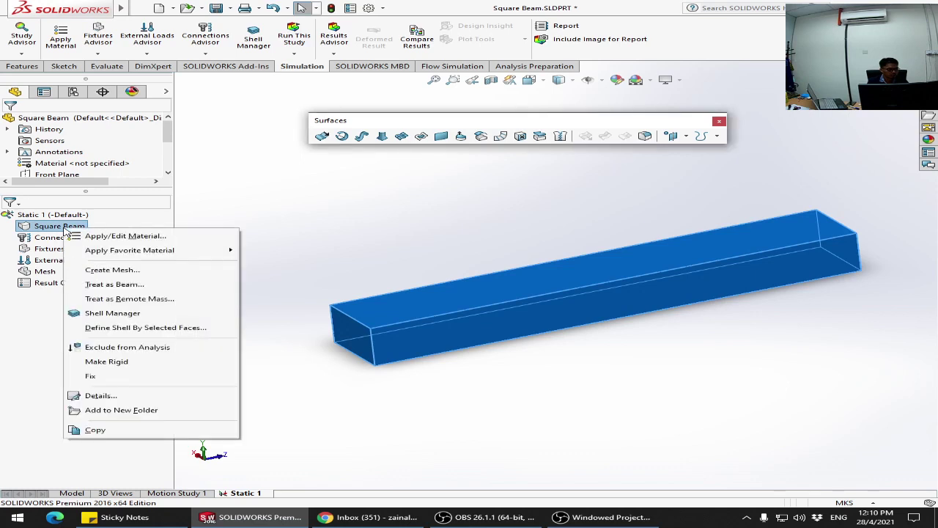
click(119, 238)
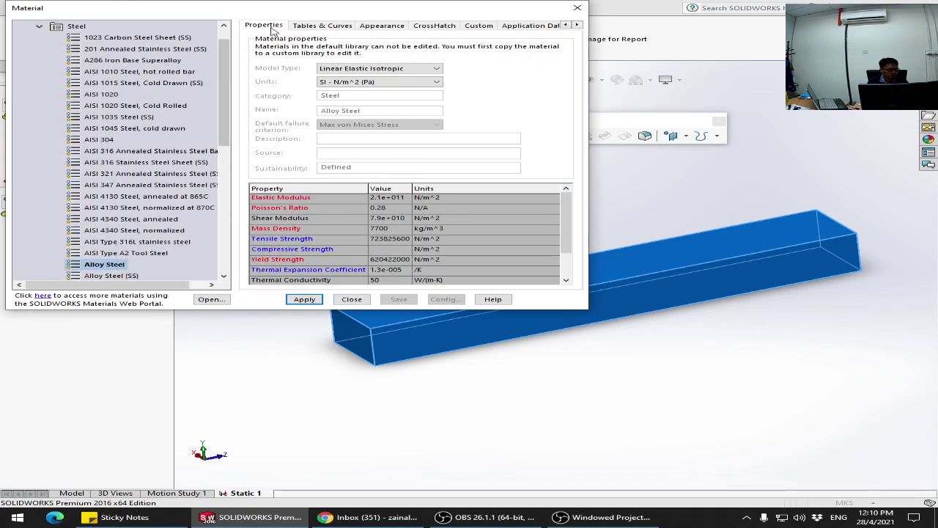
drag(287, 11, 459, 108)
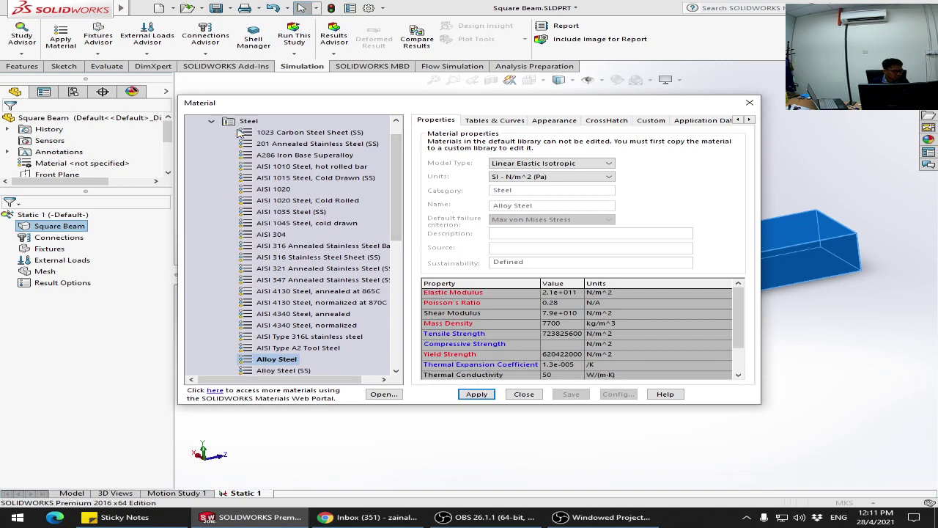
click(213, 123)
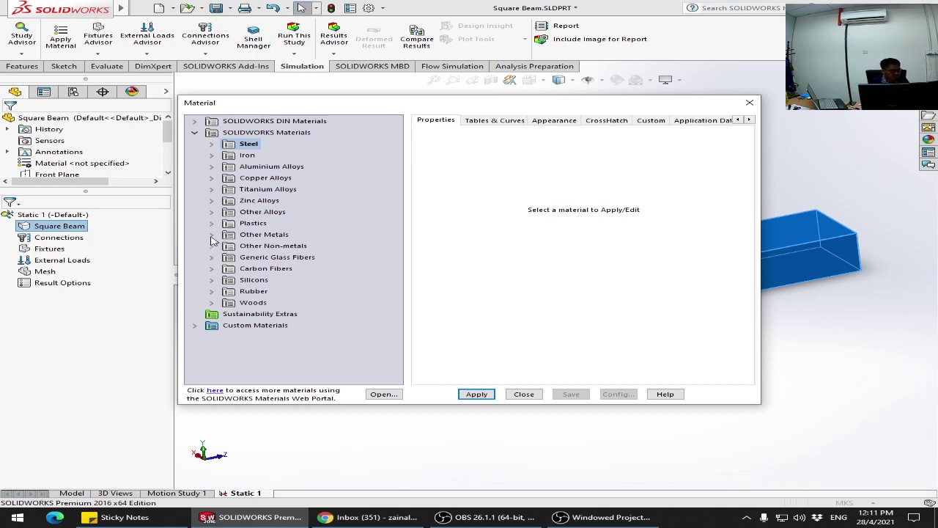
double_click(224, 146)
click(298, 132)
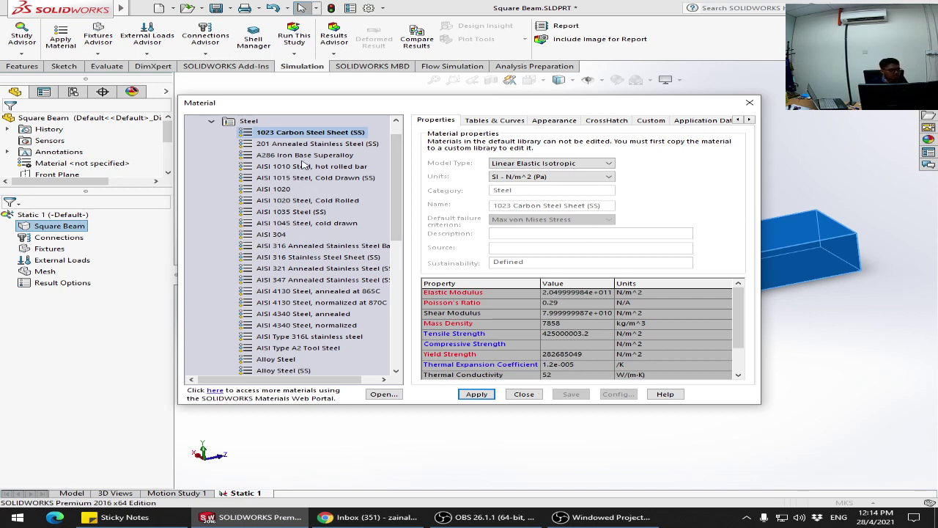
click(477, 395)
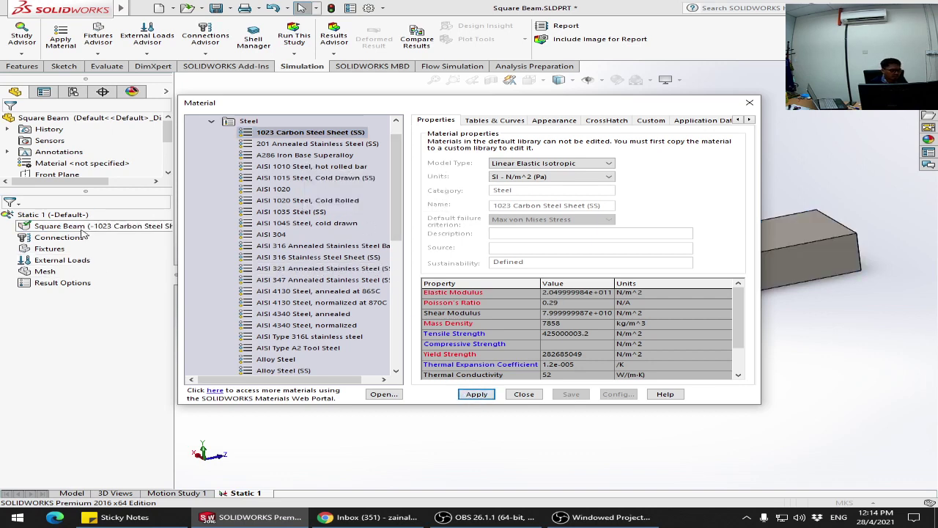
click(524, 395)
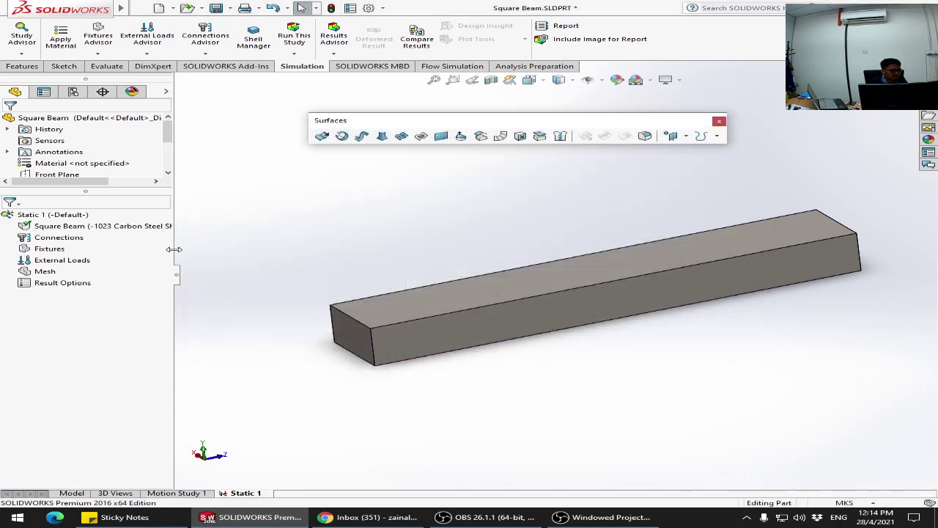
Step: Reopen the Square Beam's material settings and examine the properties of Balsa and Cedar in the Woods category
drag(176, 253, 212, 251)
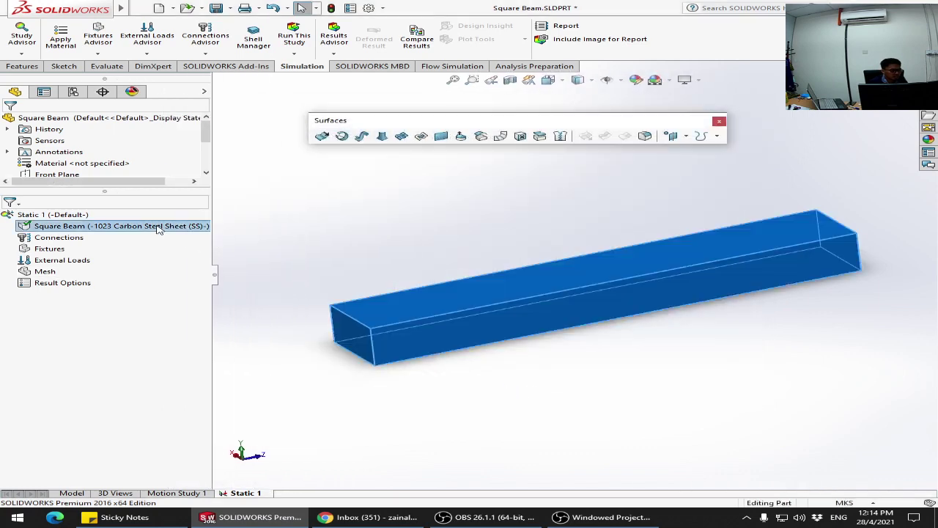
right_click(157, 229)
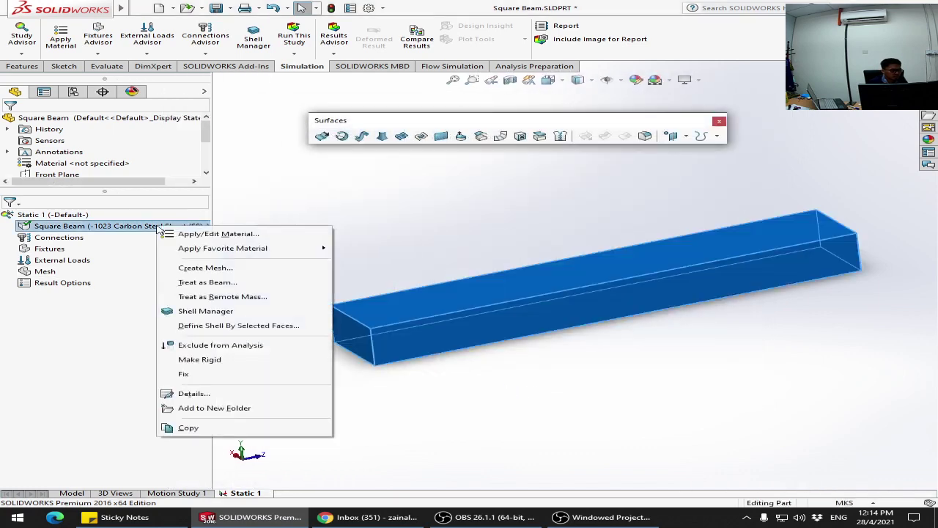
click(173, 233)
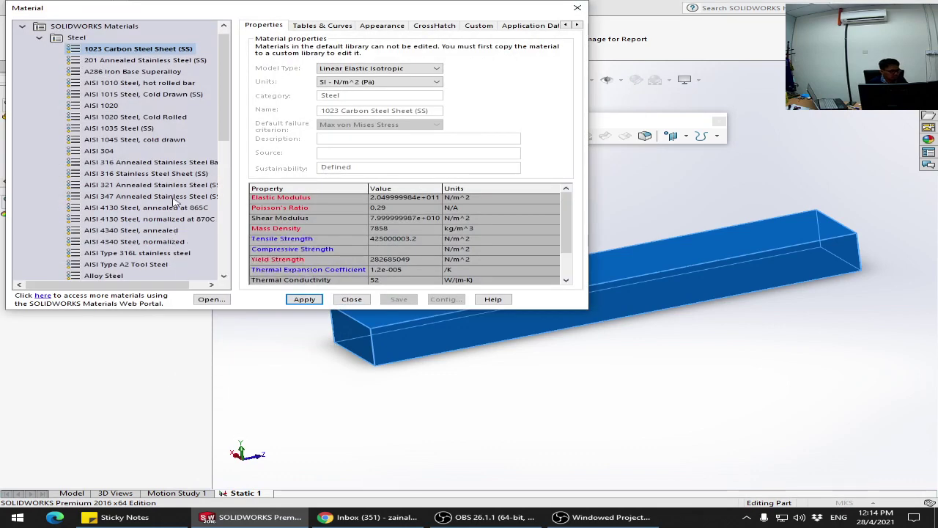
click(38, 37)
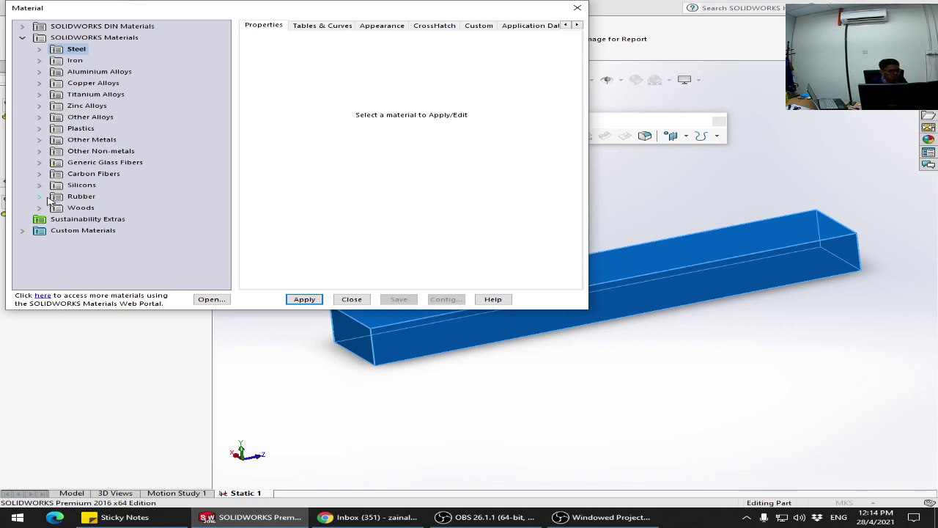
click(40, 208)
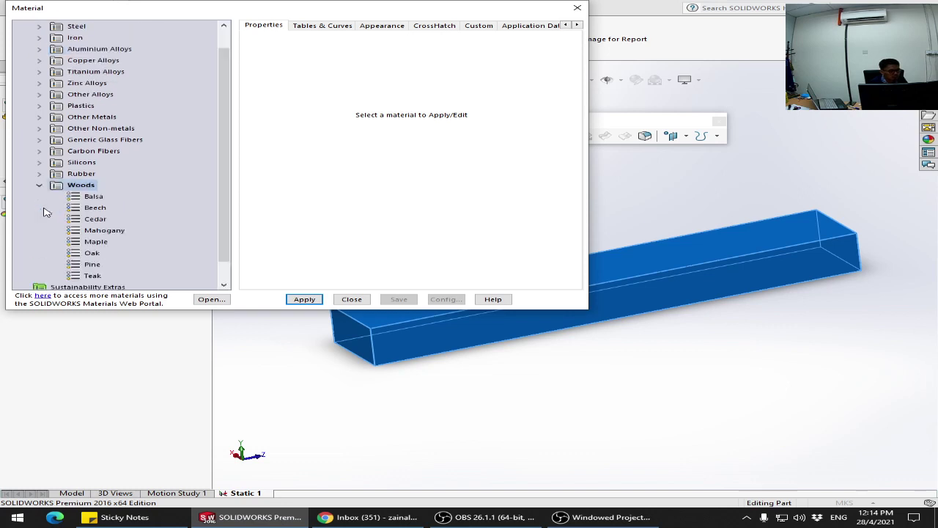
click(94, 198)
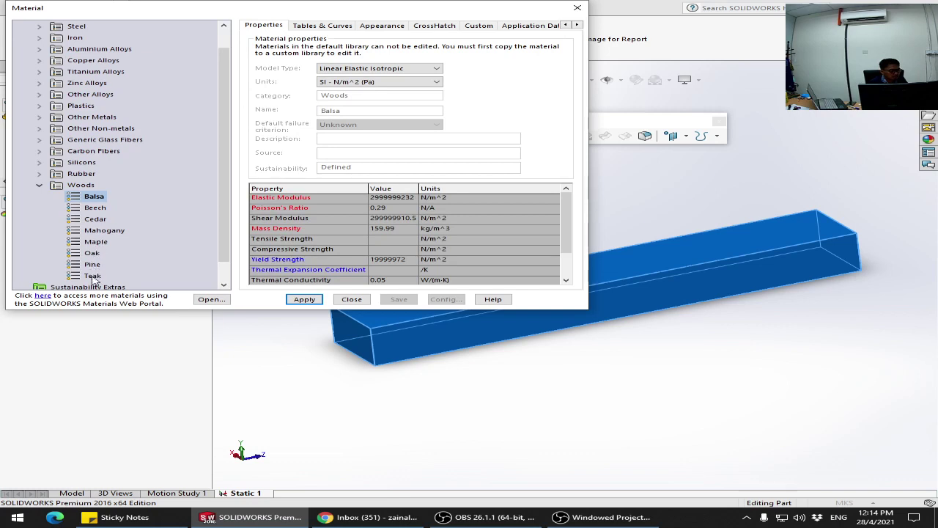
click(97, 222)
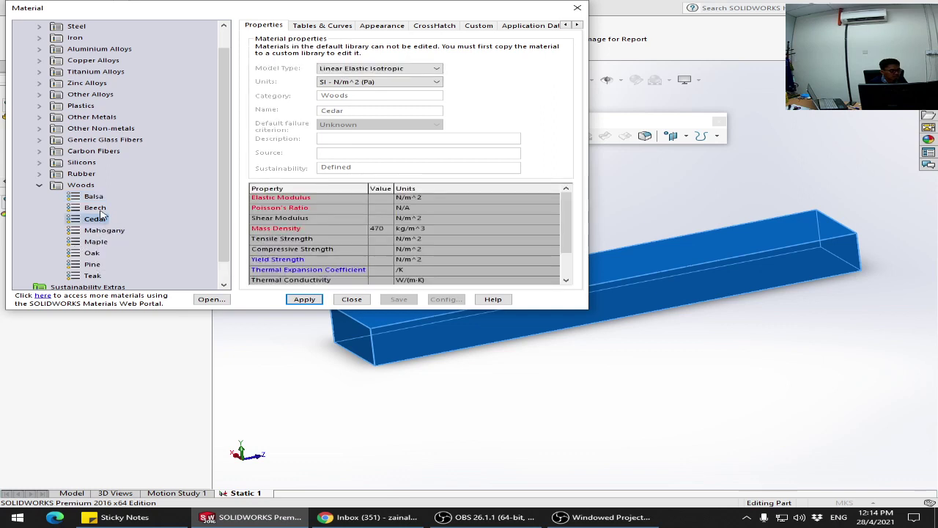
Step: Try to apply Beech from the Woods category as the beam's material
click(96, 208)
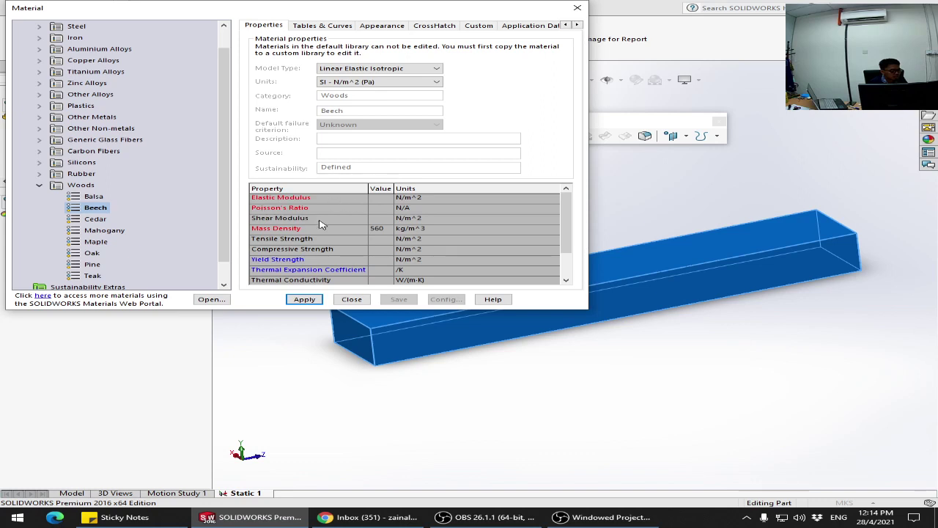
click(304, 299)
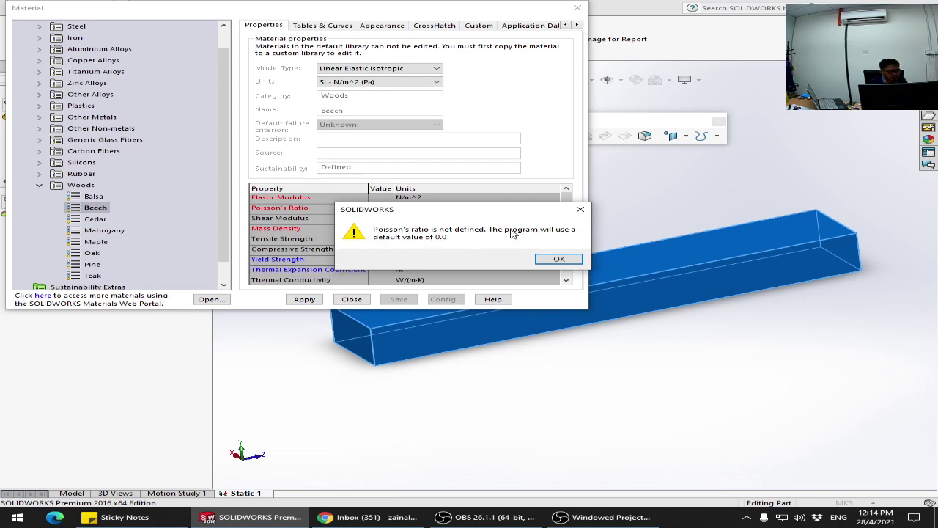
click(558, 260)
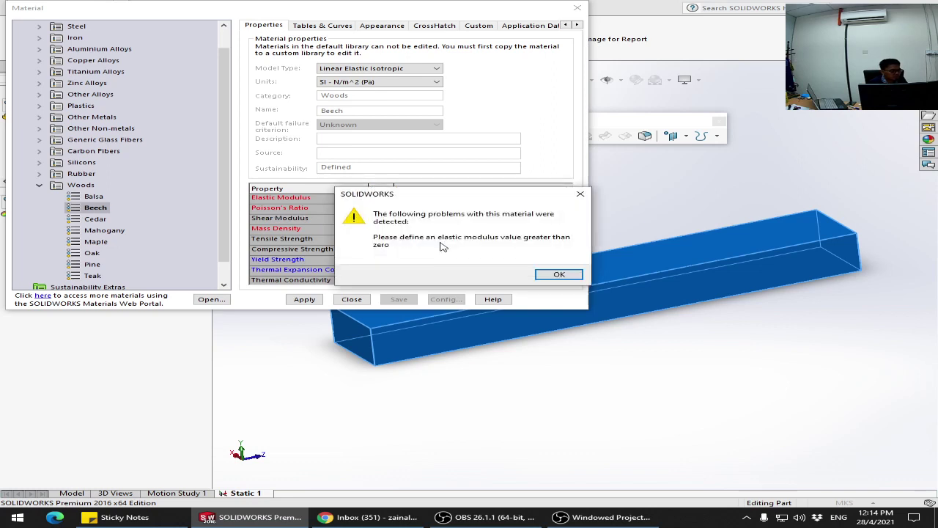
click(559, 275)
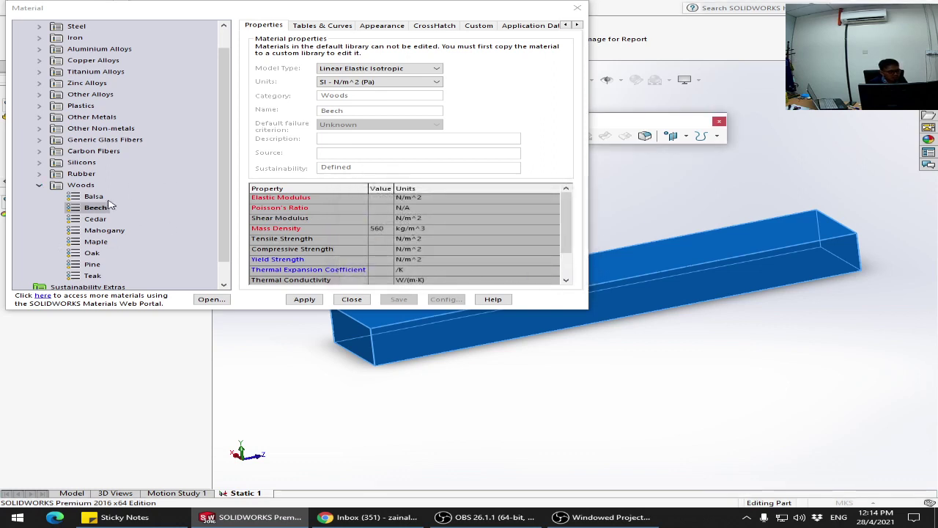
Step: Add a new category to the Custom Materials library, keeping its default name
scroll(115, 232, down, 1)
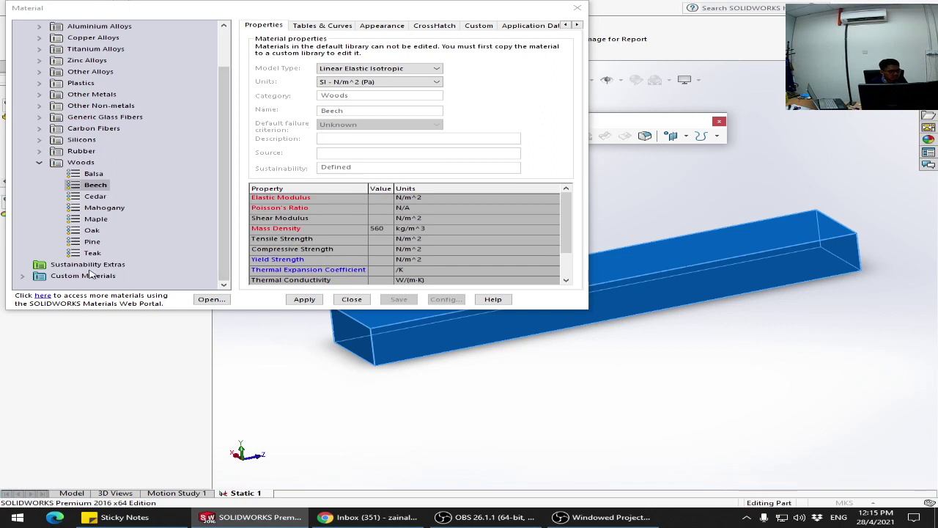
double_click(36, 276)
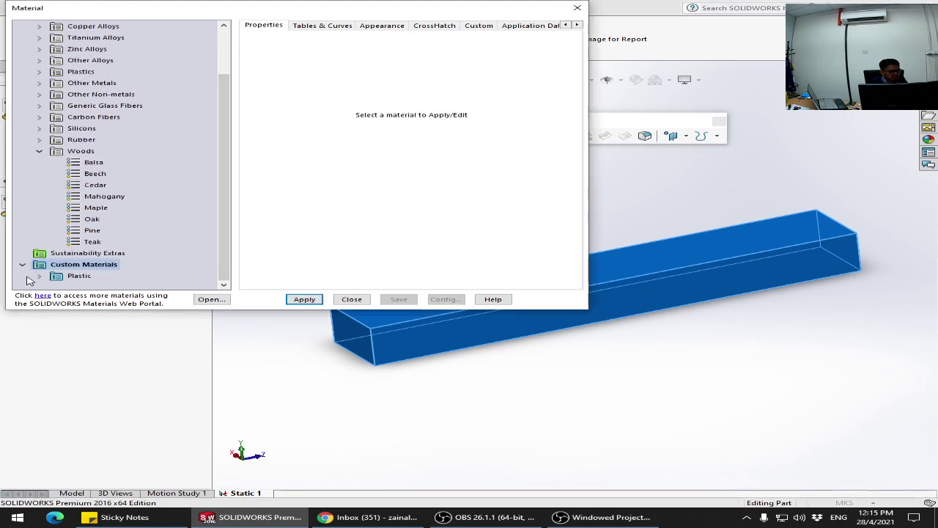
right_click(71, 266)
click(76, 279)
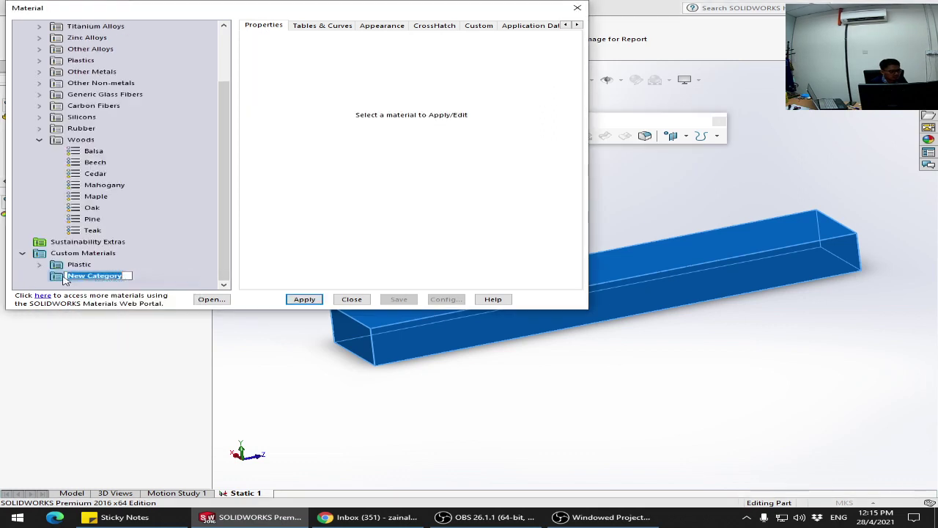
click(79, 268)
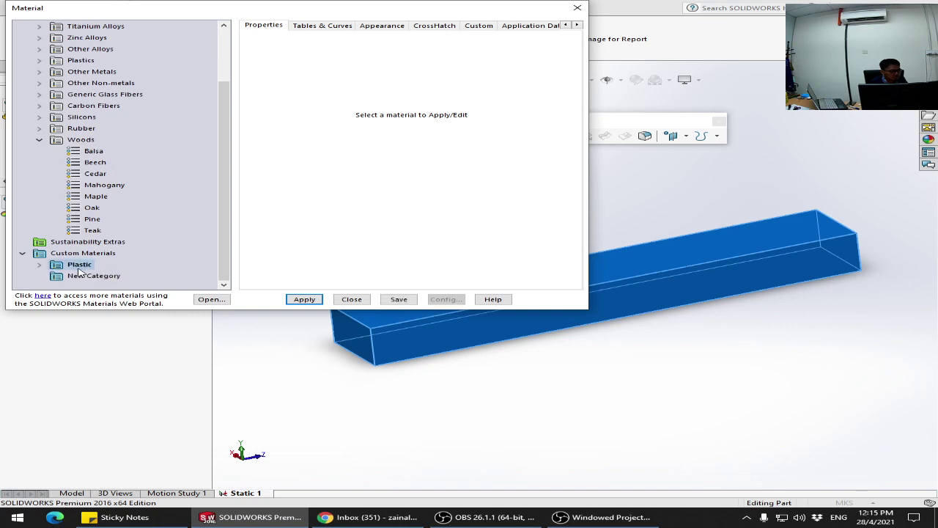
click(93, 275)
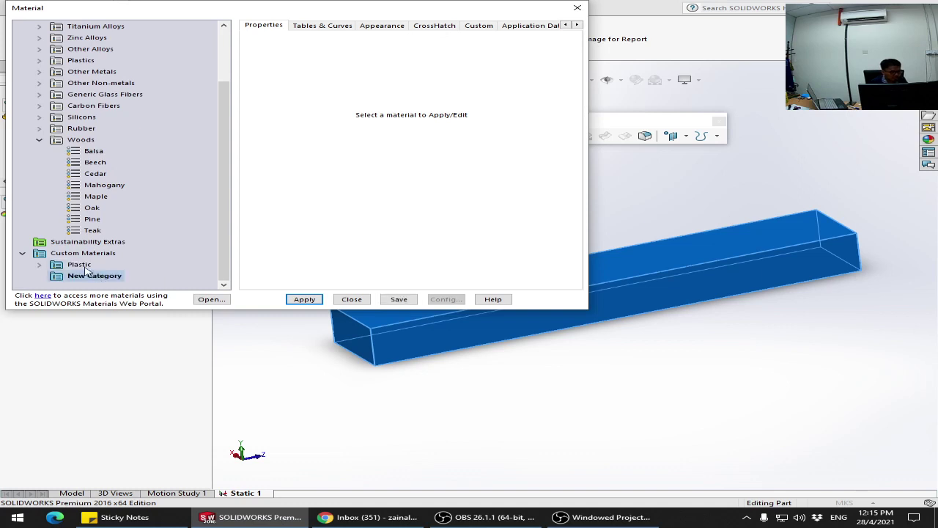
click(86, 266)
right_click(86, 266)
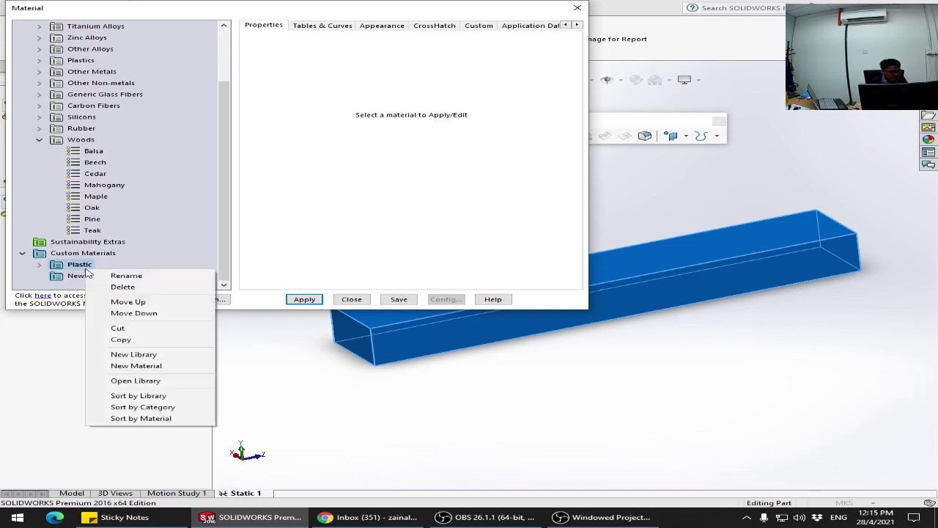
click(169, 357)
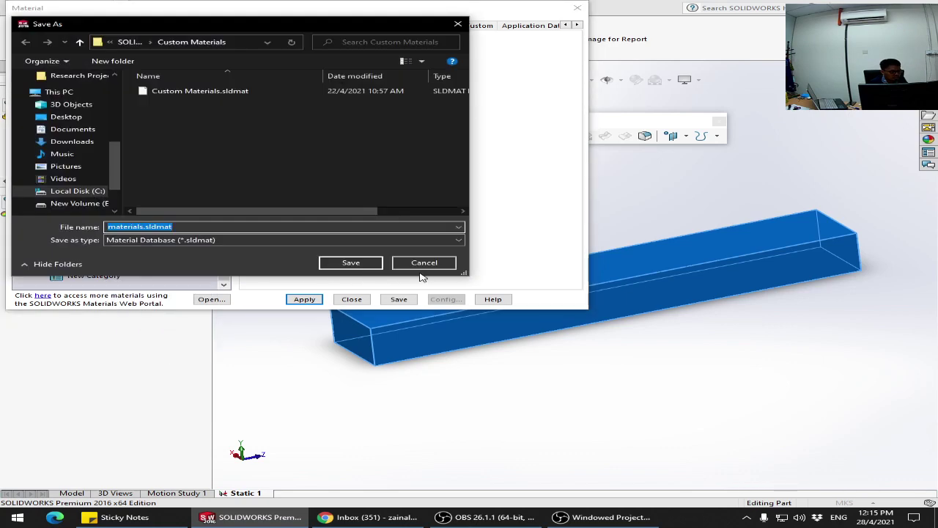
click(424, 265)
Step: Add a new material with its default name to the custom Plastic category and delete Custom Plastic from that category
right_click(71, 268)
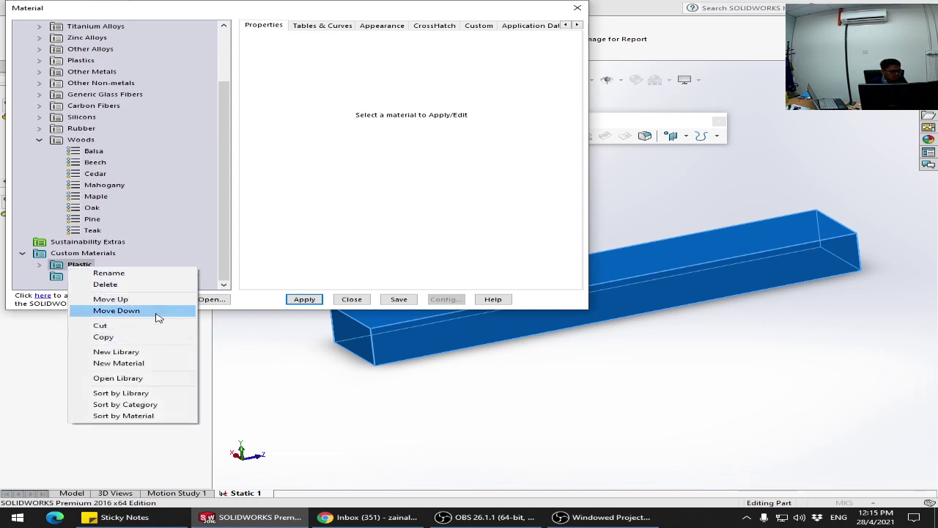
click(118, 363)
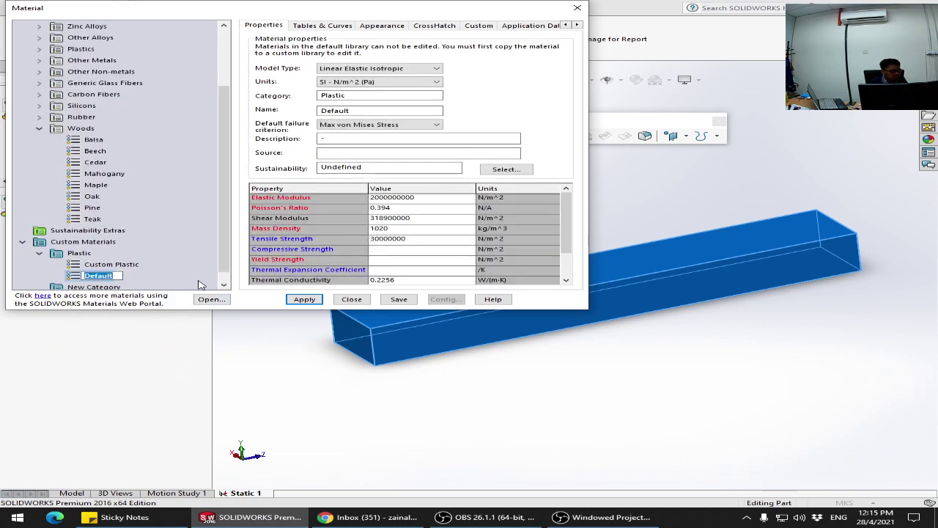
click(135, 266)
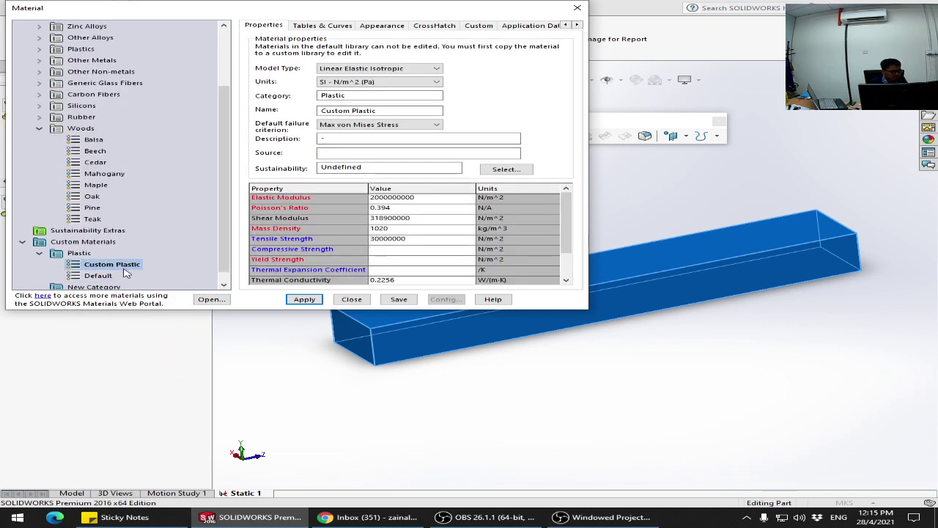
right_click(134, 265)
click(165, 293)
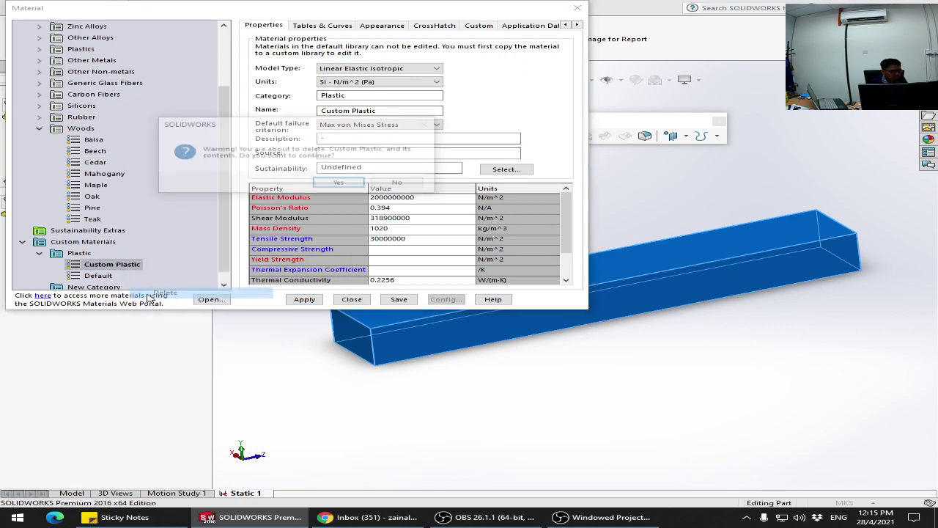
click(339, 185)
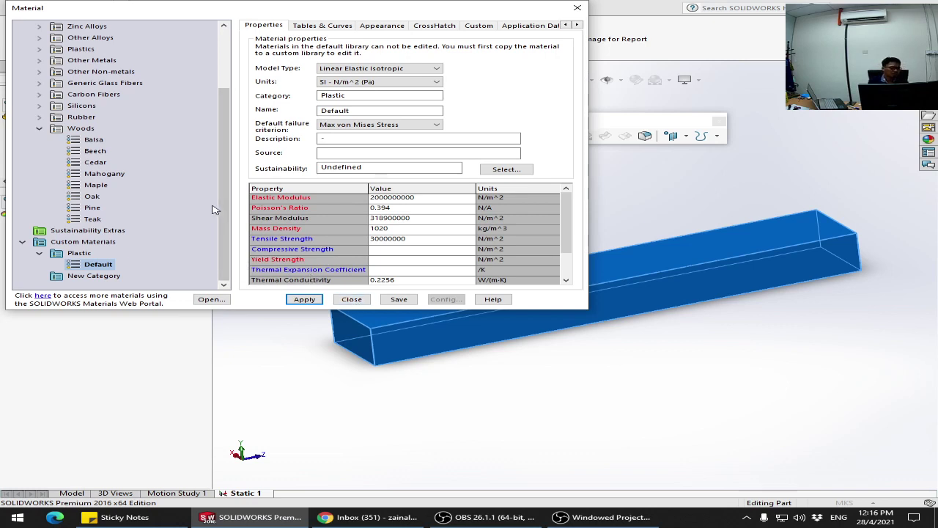
Step: Apply Stainless Steel (ferritic) from the SOLIDWORKS Materials steels to the Square Beam body and close the material settings
drag(221, 205, 216, 131)
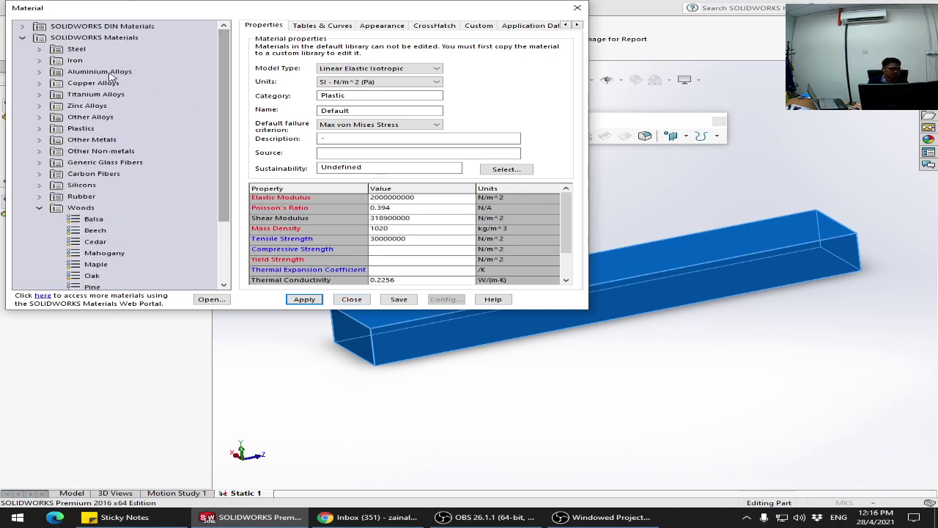
double_click(53, 49)
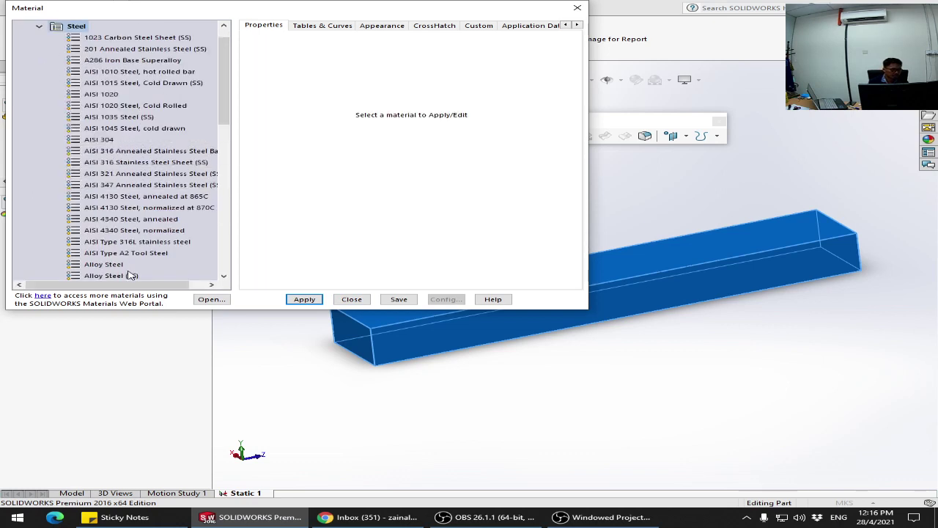
scroll(126, 251, down, 3)
scroll(121, 268, down, 2)
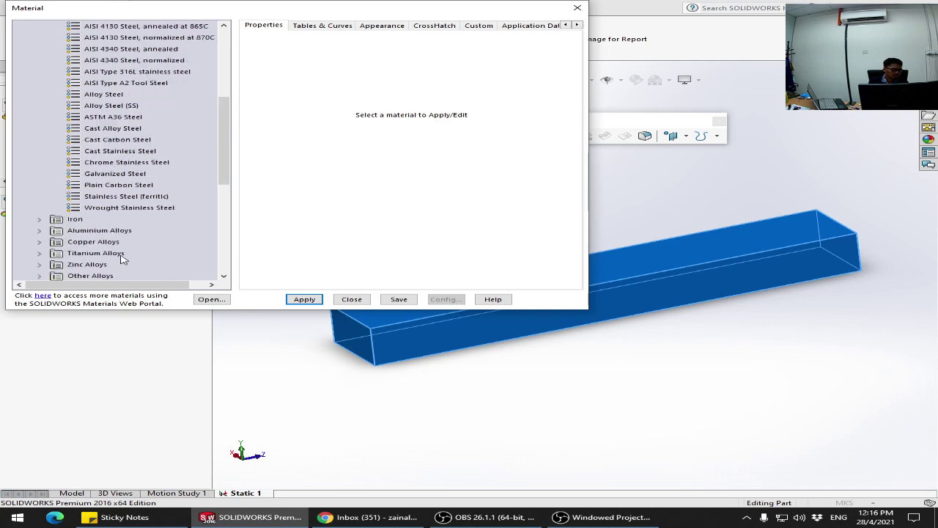
click(126, 197)
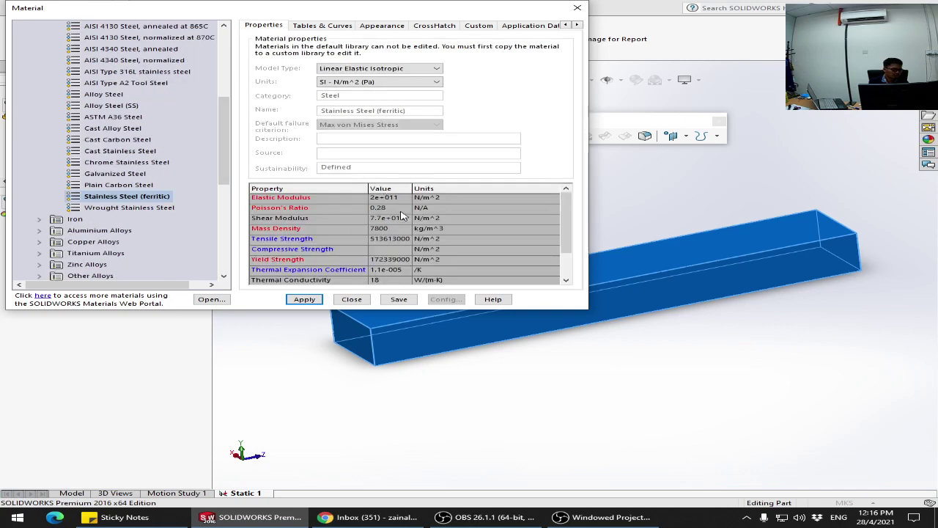
click(305, 299)
click(351, 299)
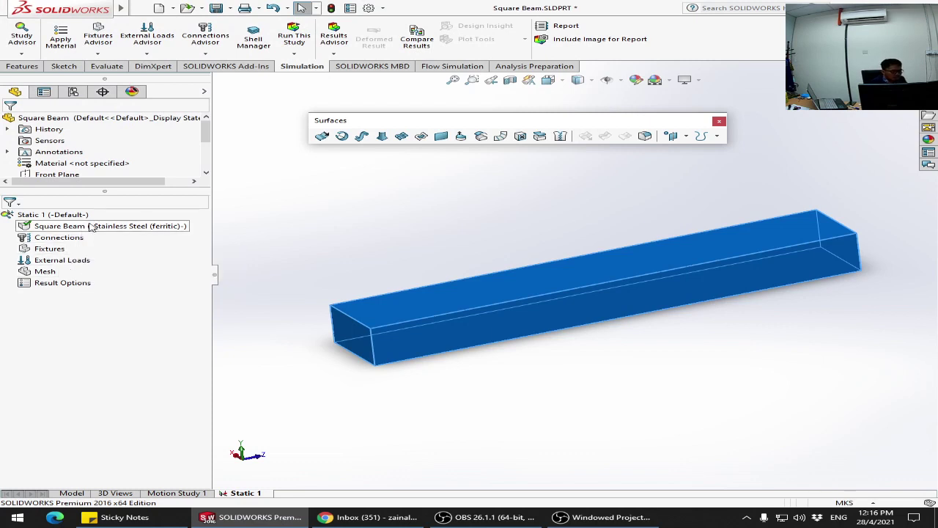
click(59, 237)
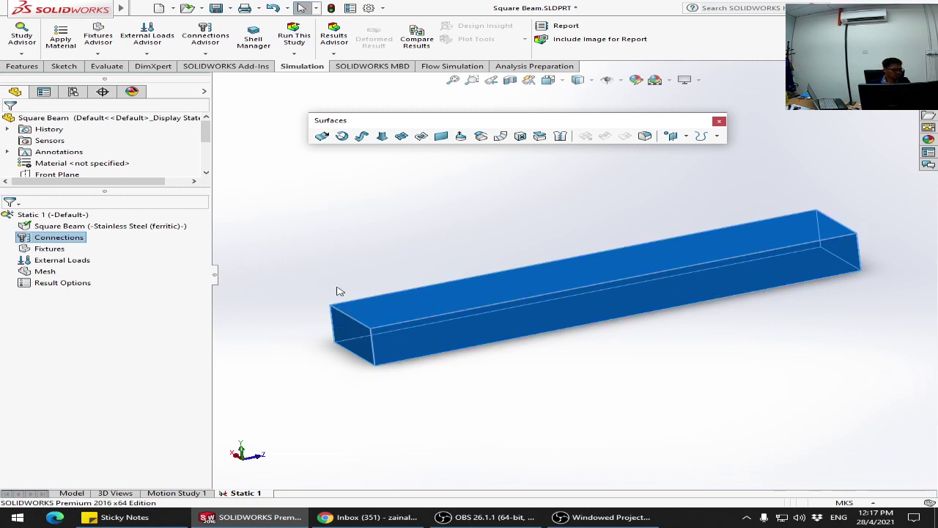
right_click(71, 242)
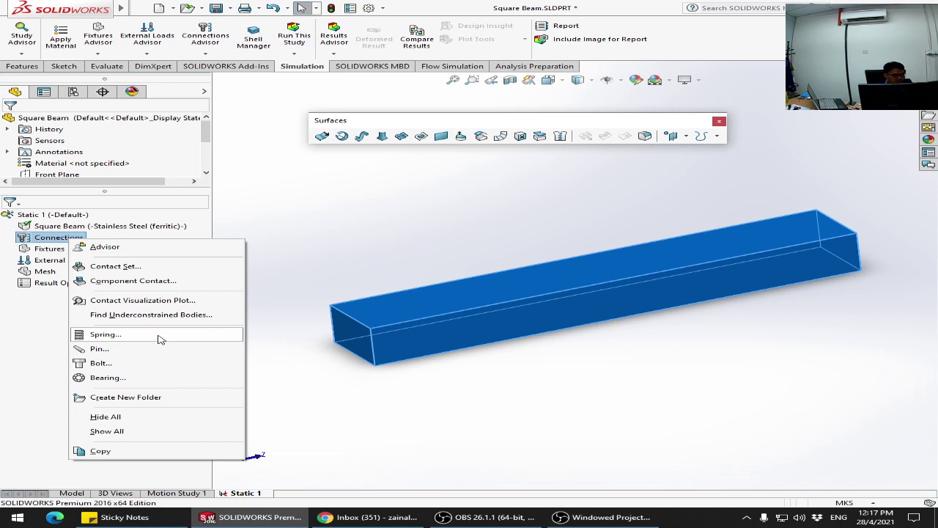
click(41, 314)
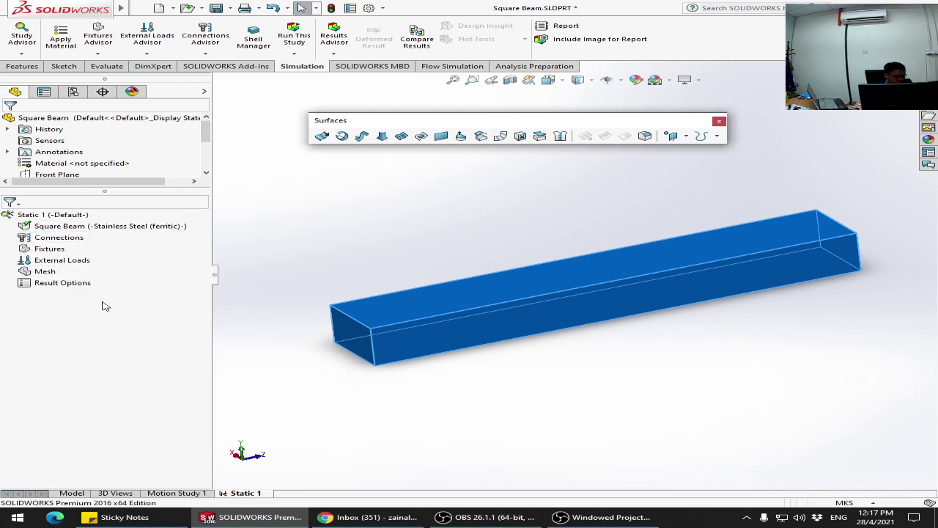
right_click(54, 254)
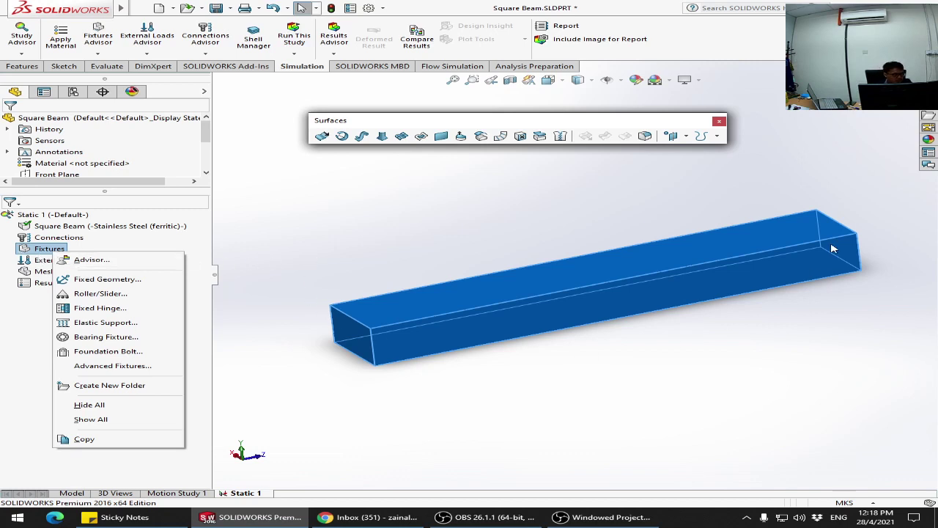
click(391, 218)
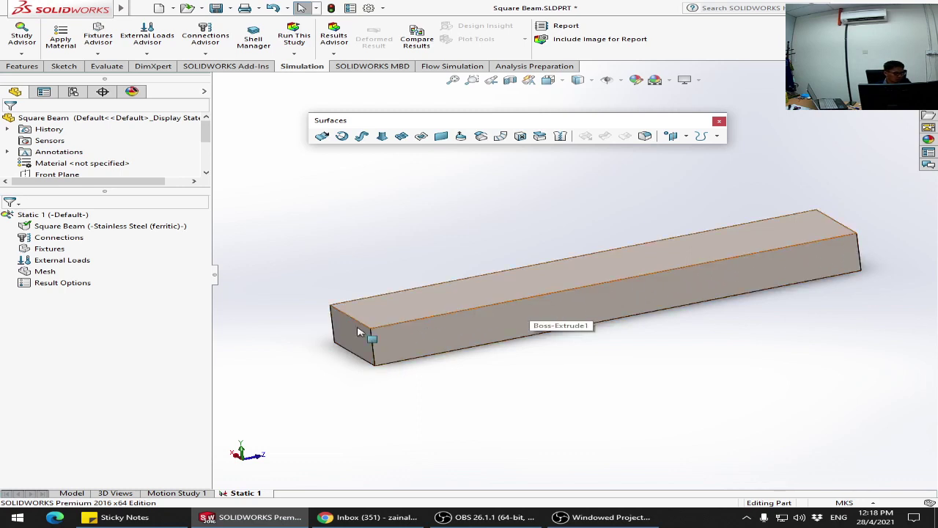
Step: Start a Fixed Geometry fixture on the beam's small end face and show its symbol settings
right_click(47, 248)
click(82, 275)
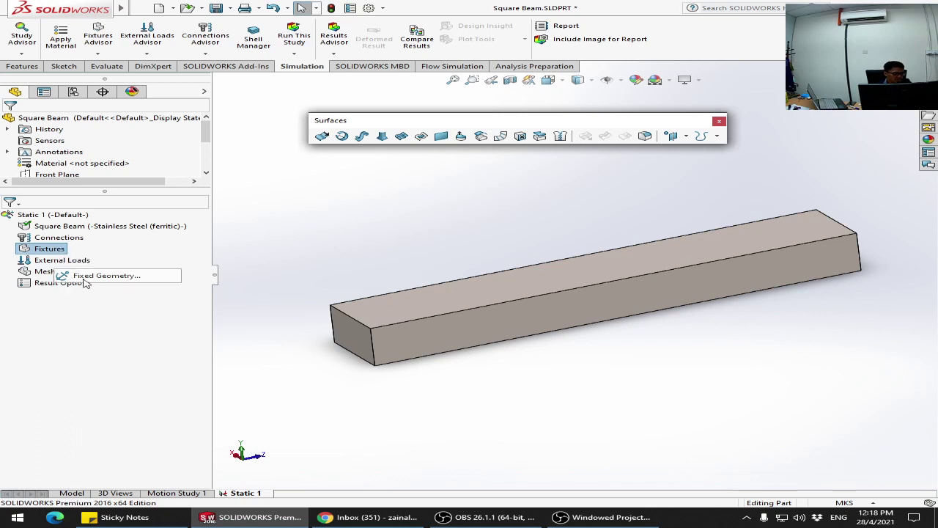
click(347, 334)
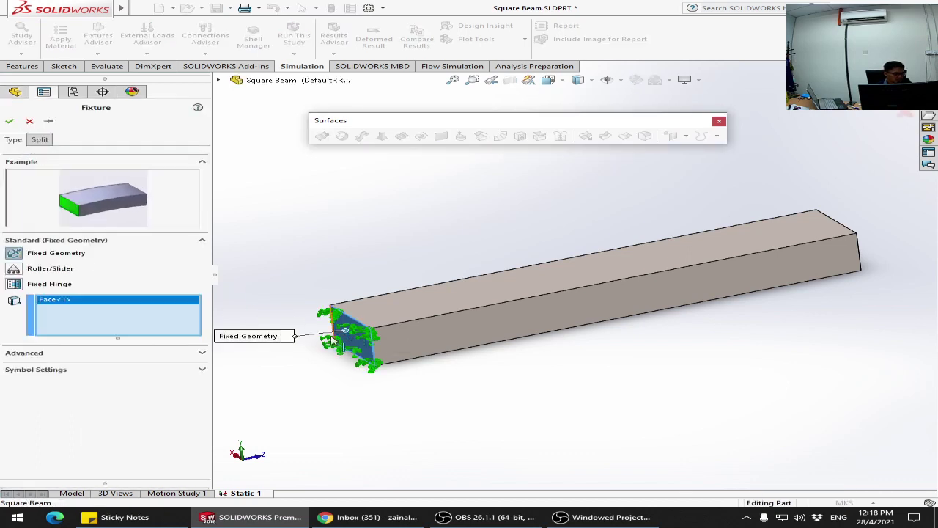
click(202, 371)
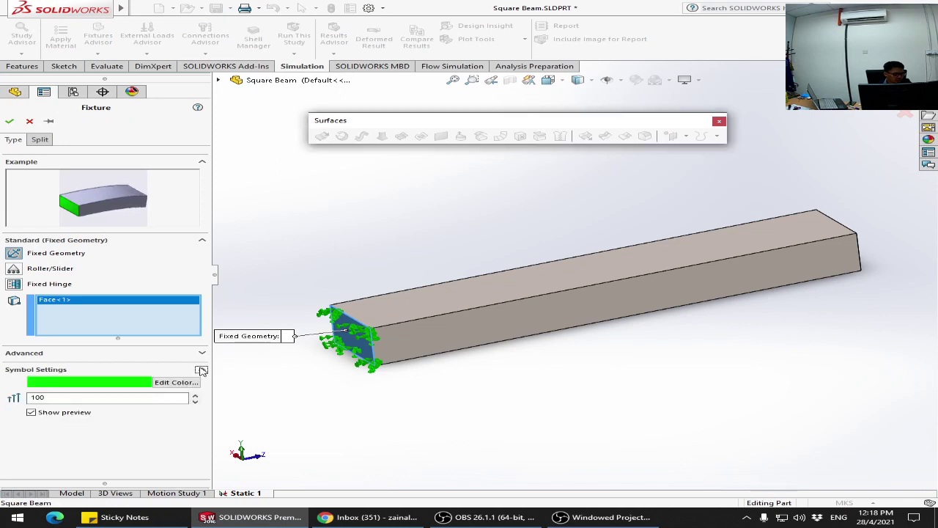
Step: Try symbol sizes of 500 and 300 for the fixed geometry fixture
click(129, 396)
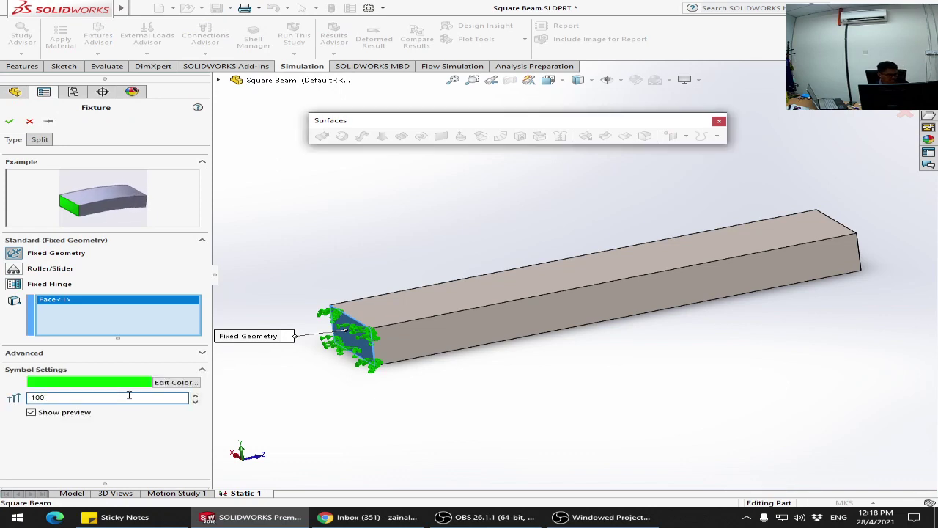
text(50)
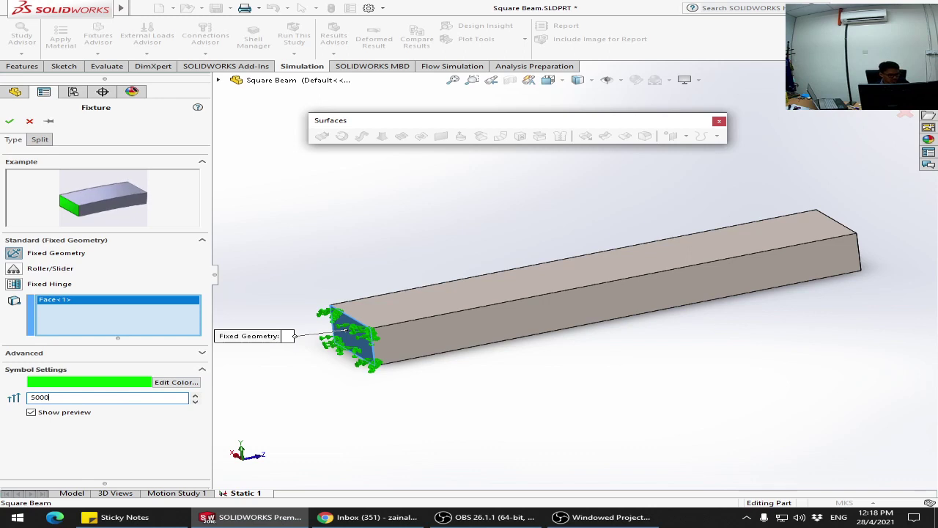
text(0)
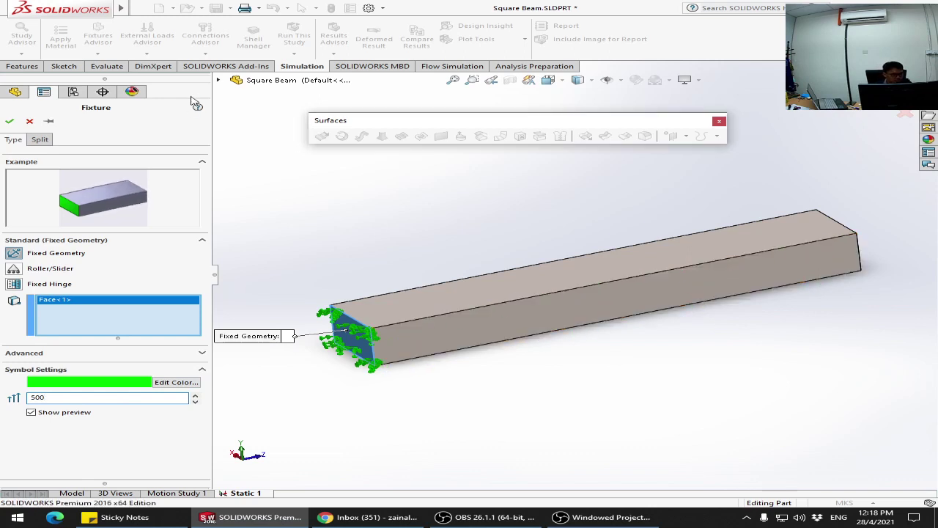
double_click(63, 396)
text(30)
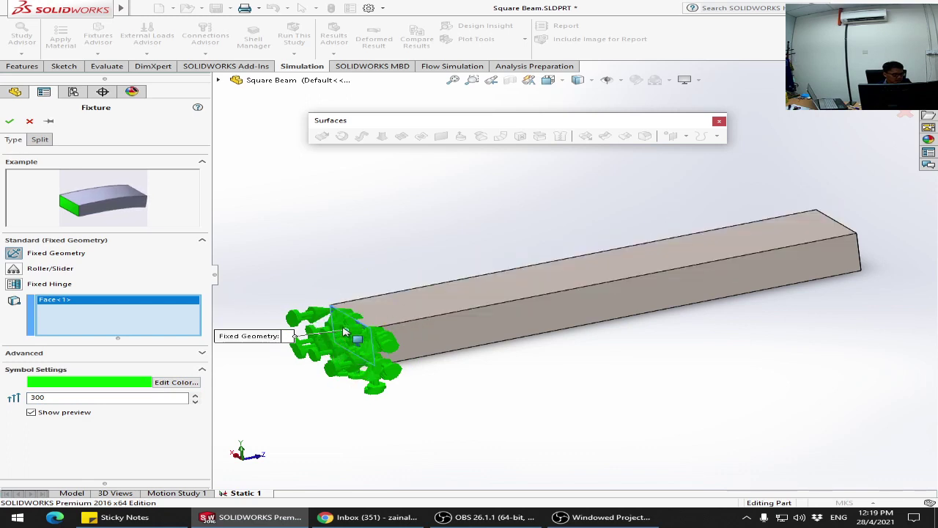
Step: Set the fixture's symbol size to 200 and accept the fixed geometry fixture
click(32, 397)
key(Delete)
text(2)
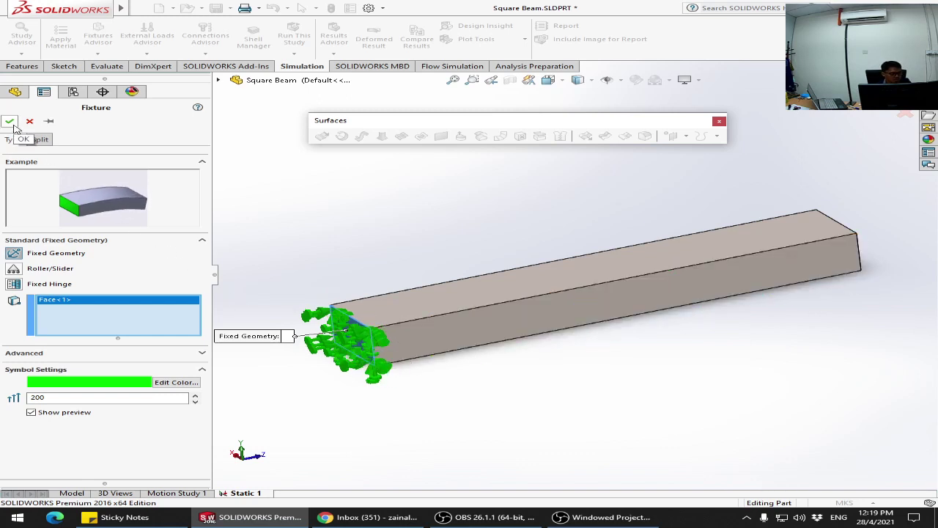
click(10, 122)
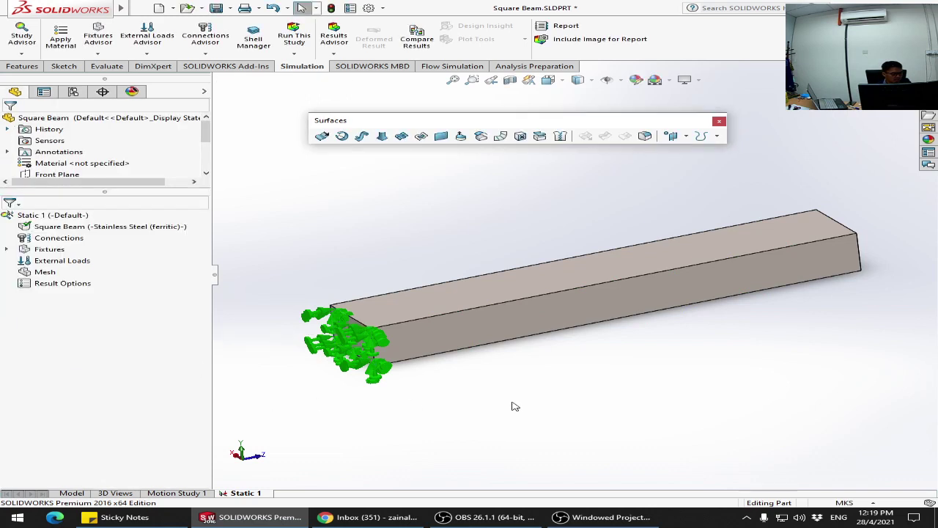
Step: Add a gravity load of 9.81 m/s^2 normal to the Top Plane with reversed direction
middle_drag(592, 365, 556, 361)
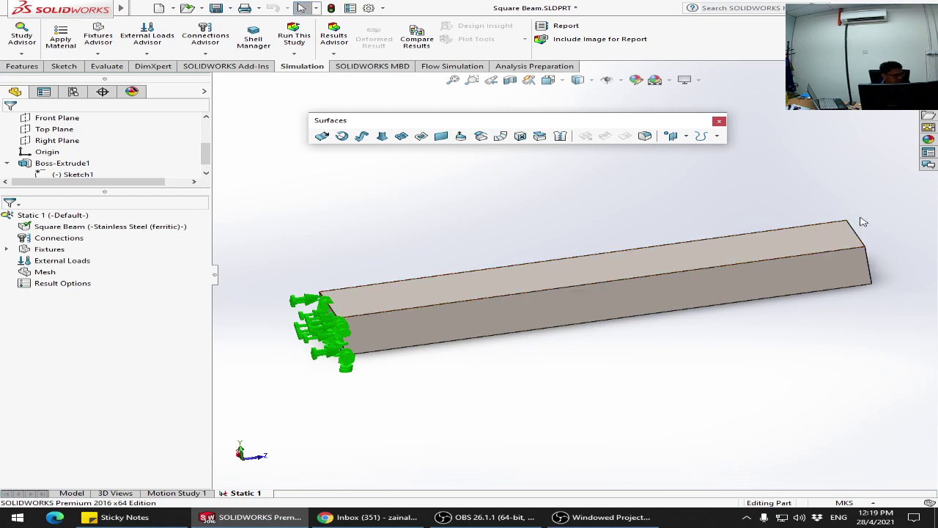
right_click(58, 264)
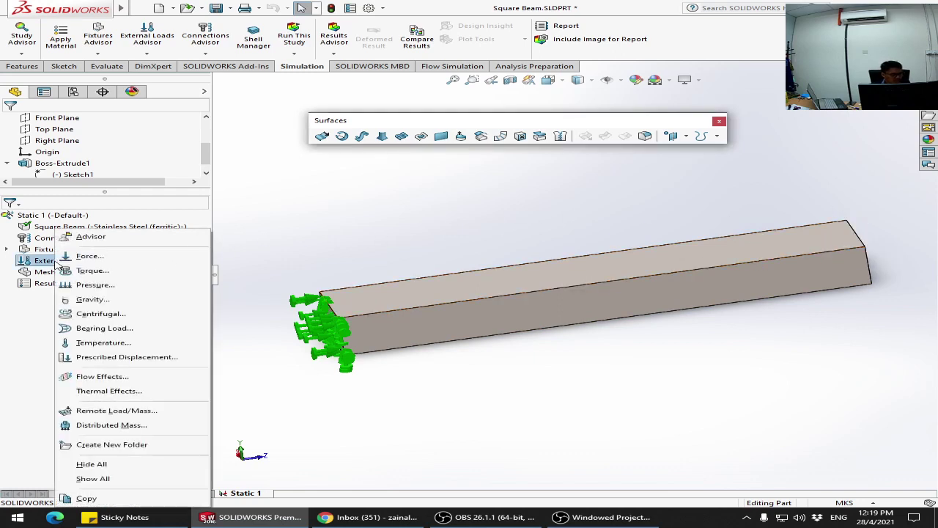
click(40, 296)
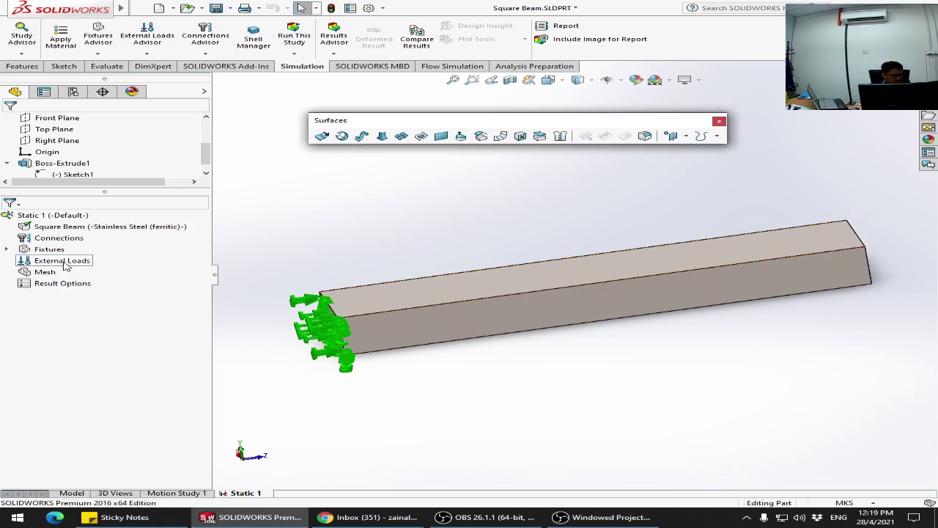
right_click(64, 262)
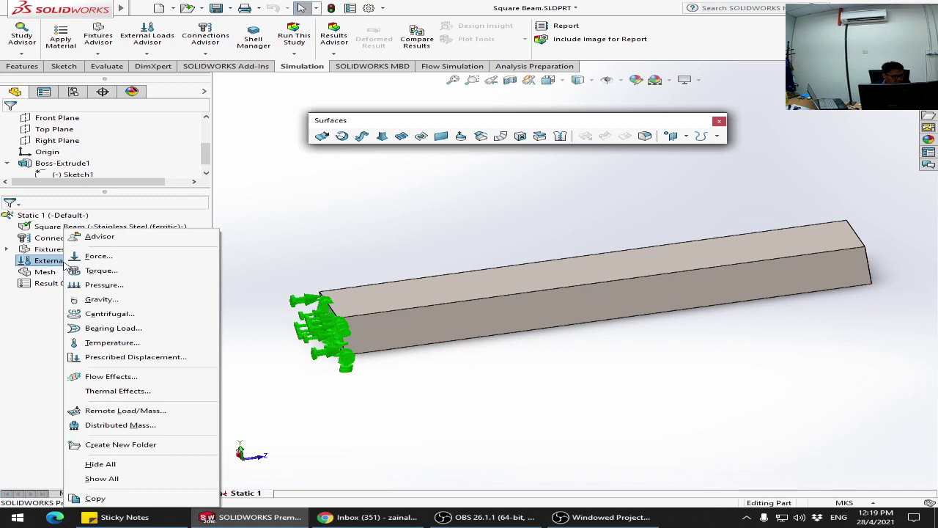
click(137, 300)
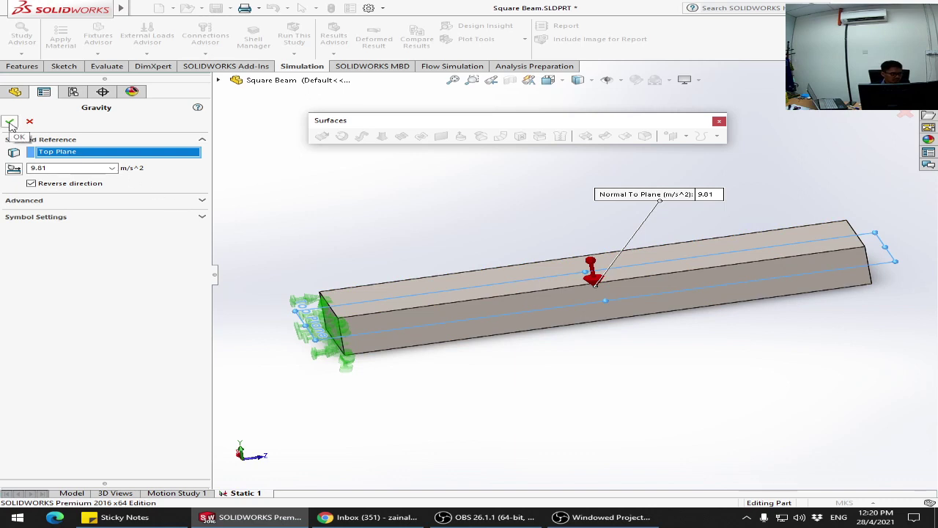
click(10, 123)
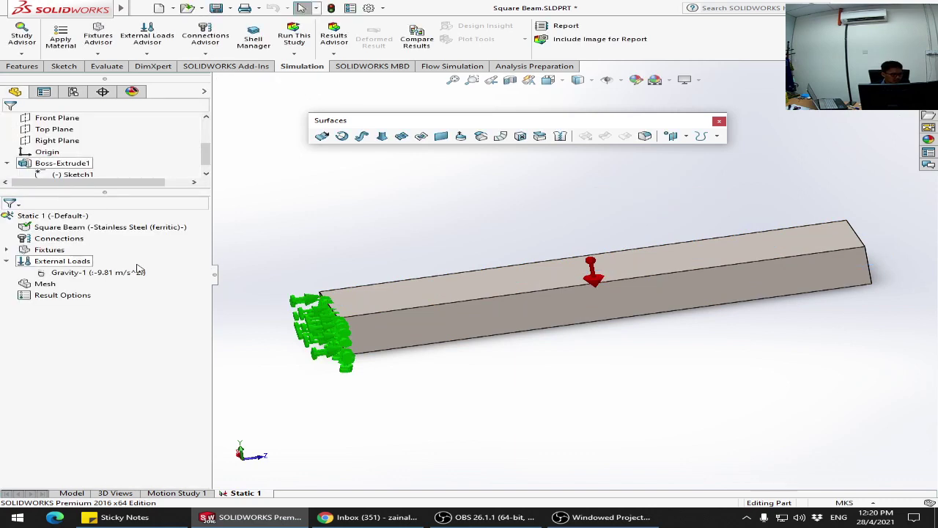
Step: Start a force load on the beam's long top face
right_click(66, 265)
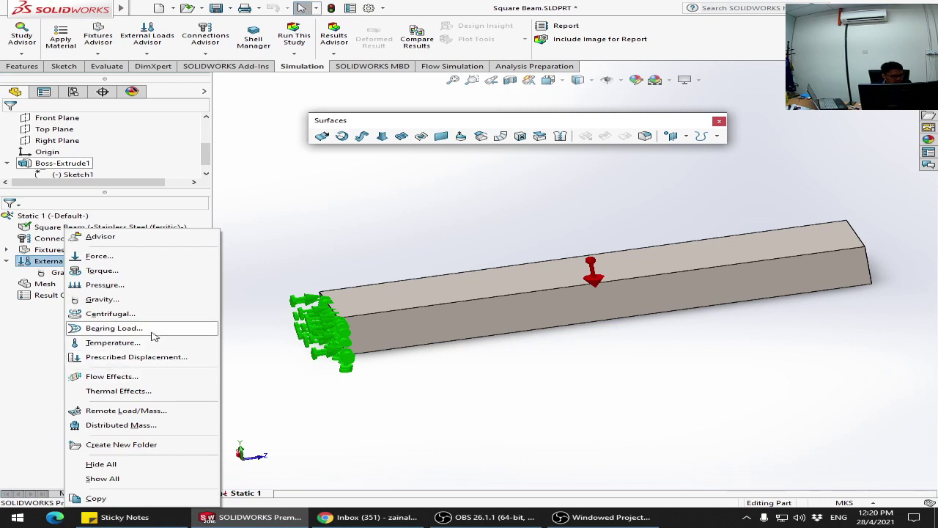
click(167, 261)
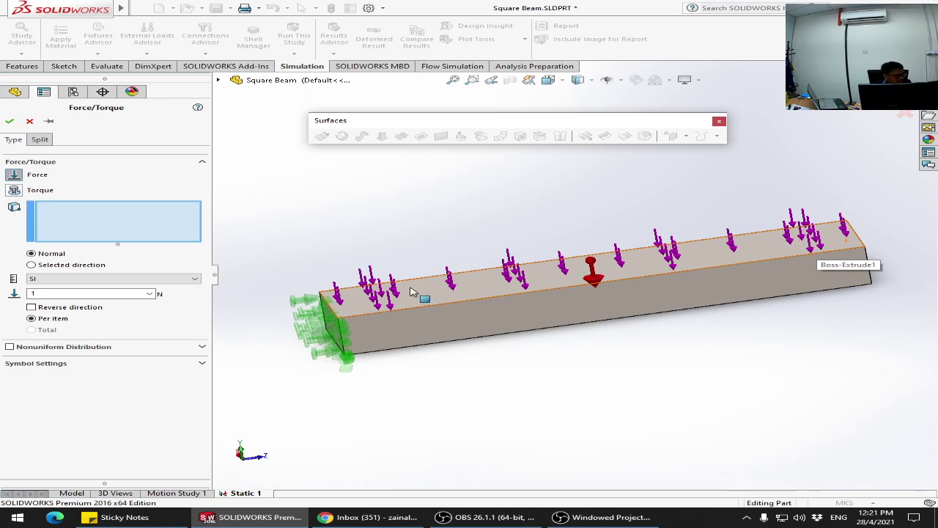
click(775, 245)
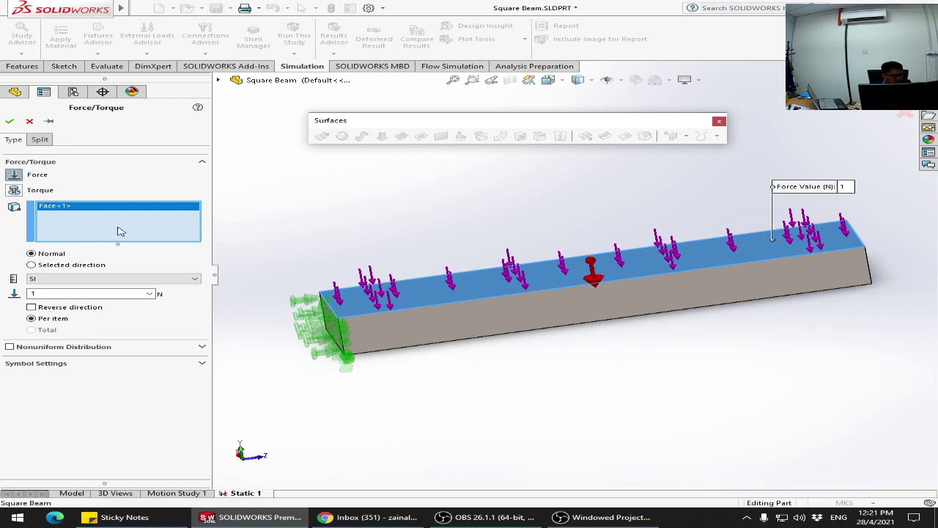
Step: Try adding the beam's adjacent side face to the force selection and remove that face again
middle_drag(696, 324, 639, 300)
click(640, 300)
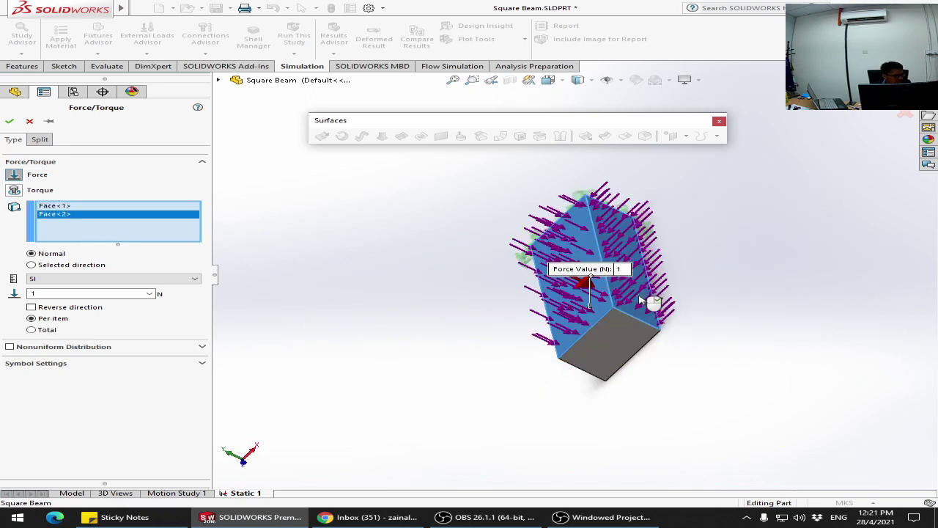
middle_drag(400, 335, 433, 352)
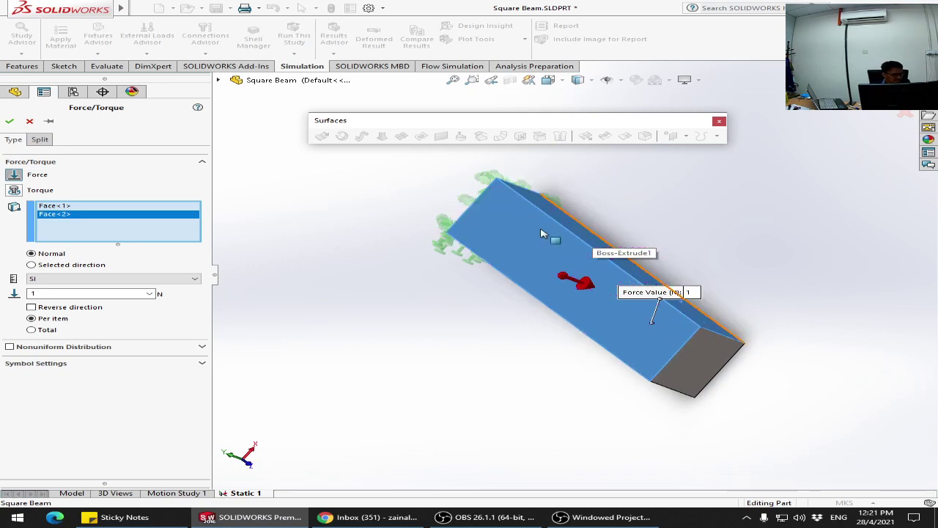
click(150, 208)
click(139, 214)
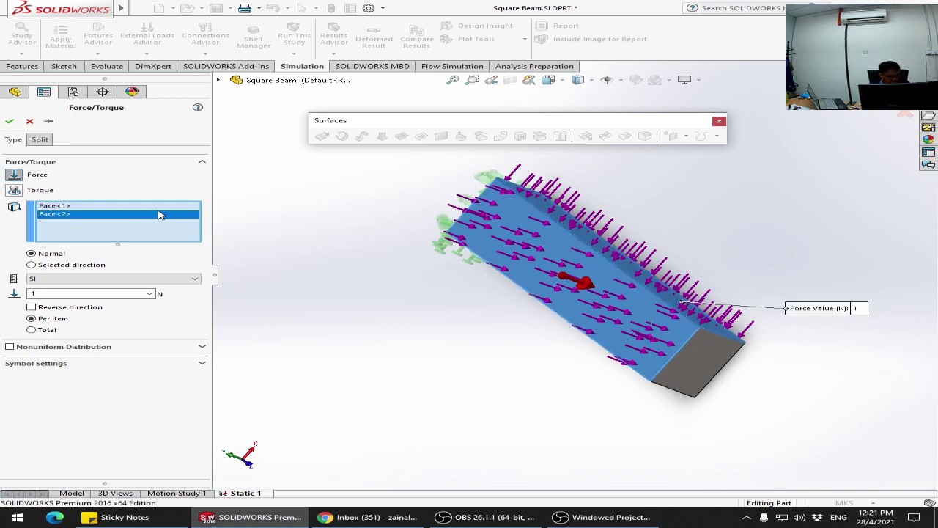
key(Delete)
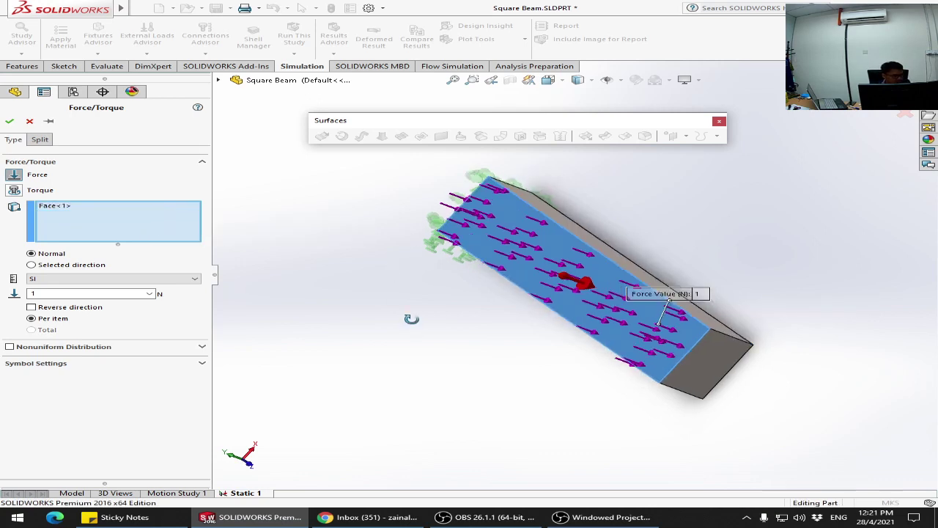
middle_drag(412, 319, 361, 253)
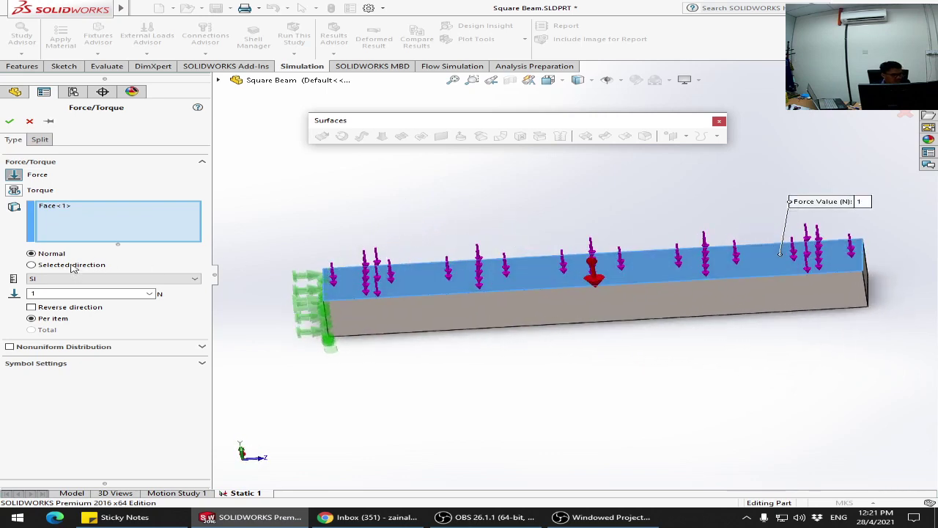
Step: Switch the force to Selected direction and try the Along Plane Dir 1 component
click(32, 265)
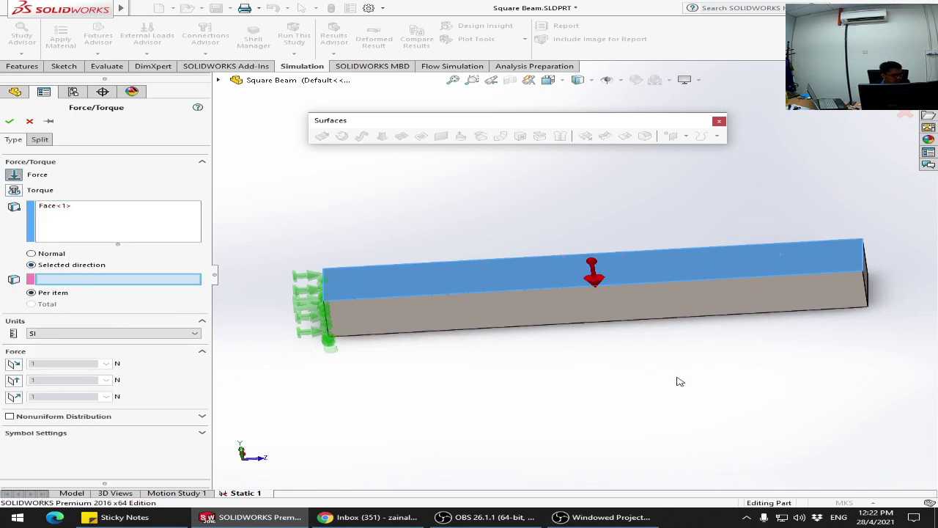
middle_drag(676, 378, 634, 409)
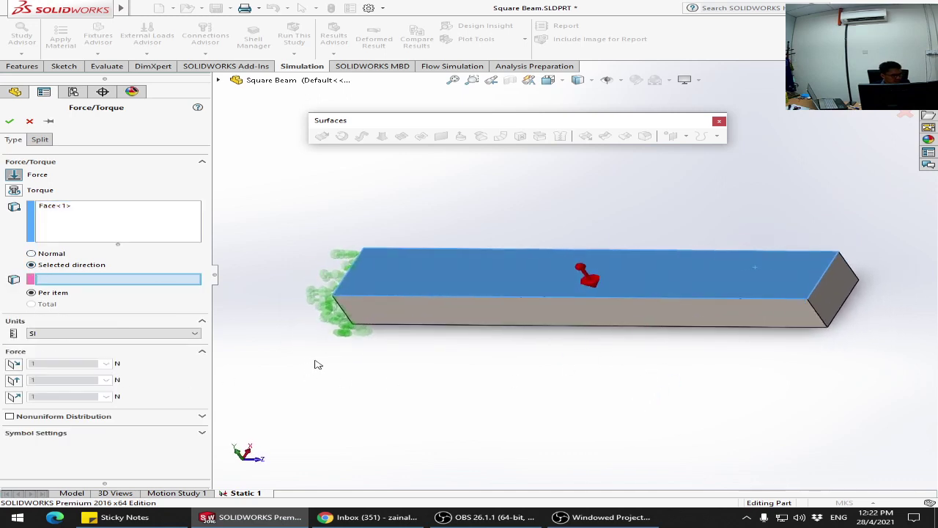
middle_drag(316, 364, 676, 394)
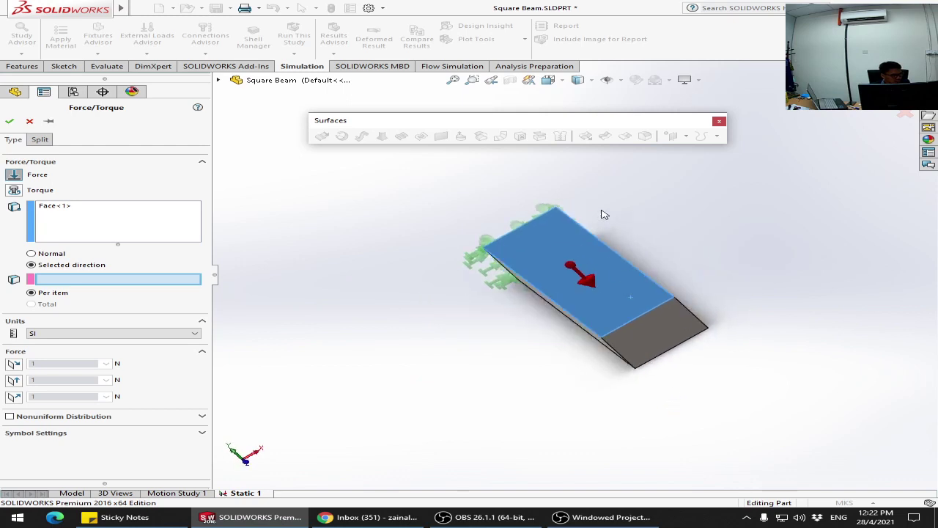
click(248, 463)
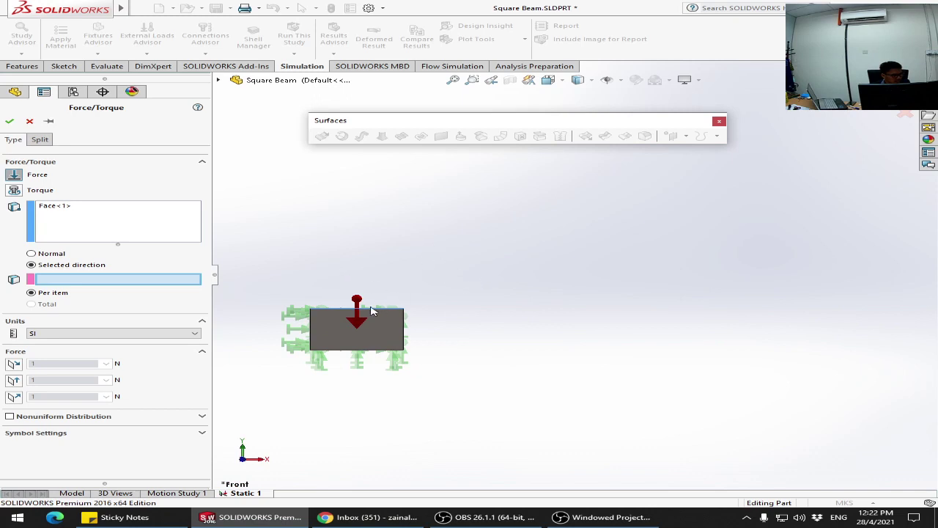
click(16, 364)
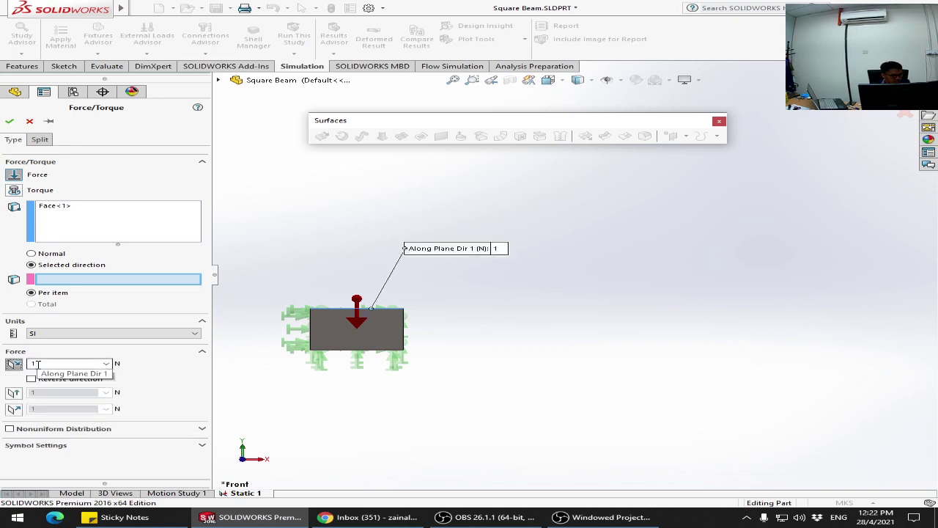
double_click(37, 363)
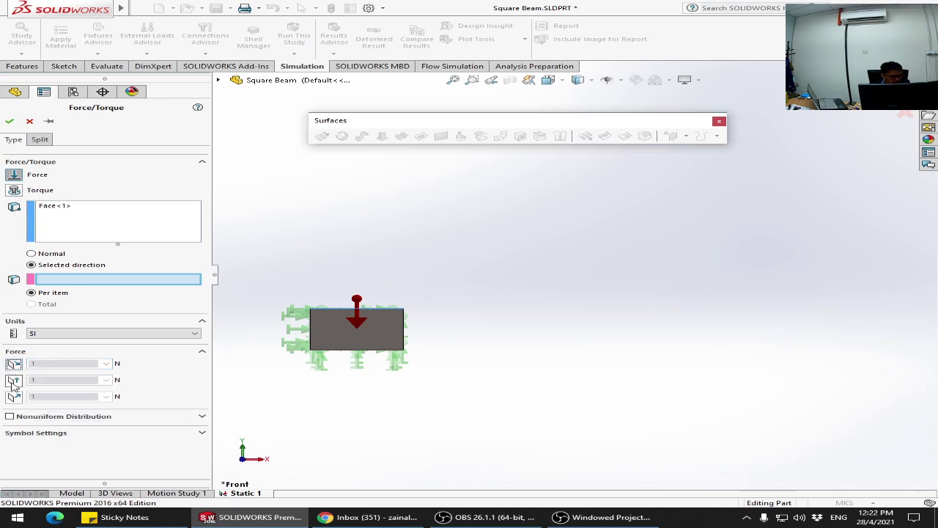
Step: Enable the Along Plane Dir 2 force component, set it to 10 N and reverse its direction
click(13, 379)
double_click(49, 381)
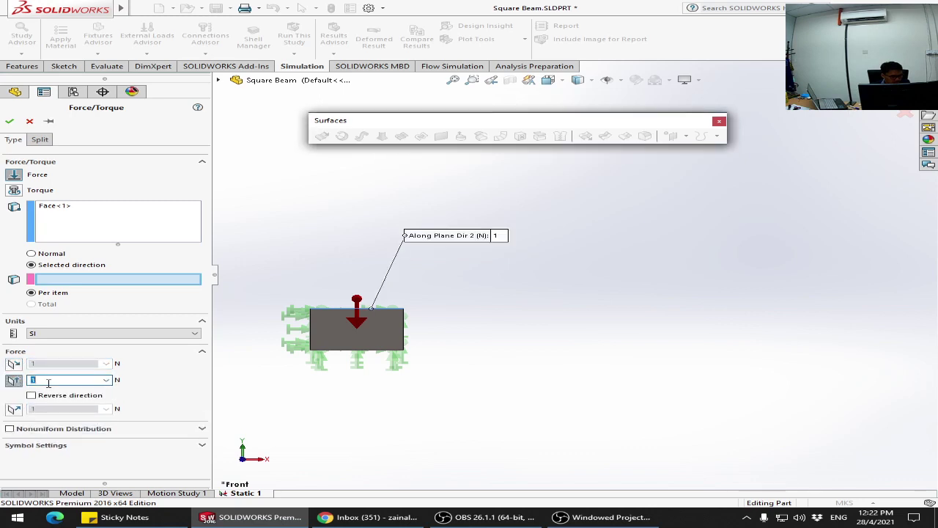
text(10)
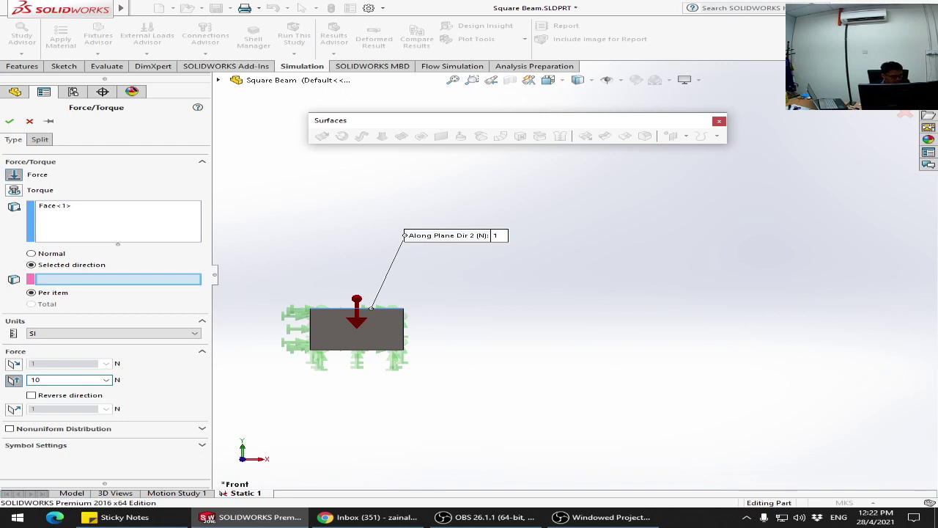
click(63, 399)
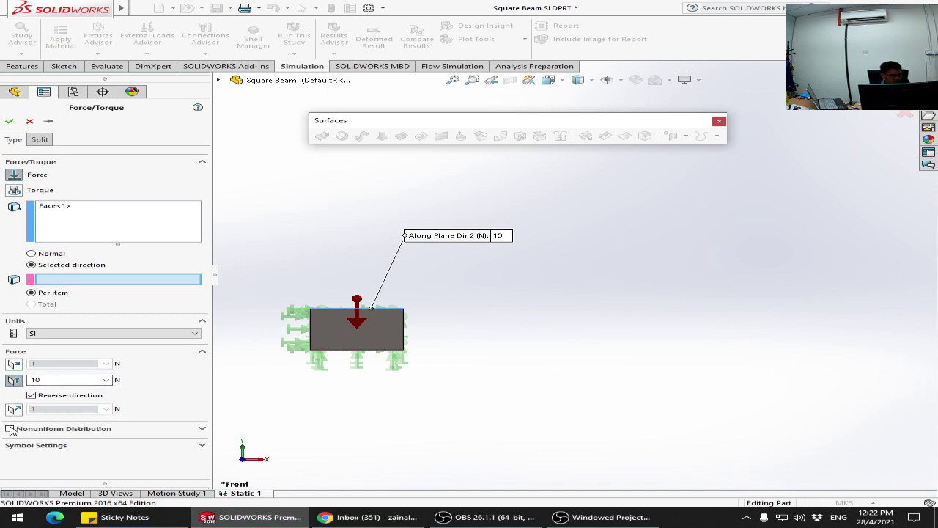
Step: Enable the Normal to Plane force component and set it to 10 N
click(14, 410)
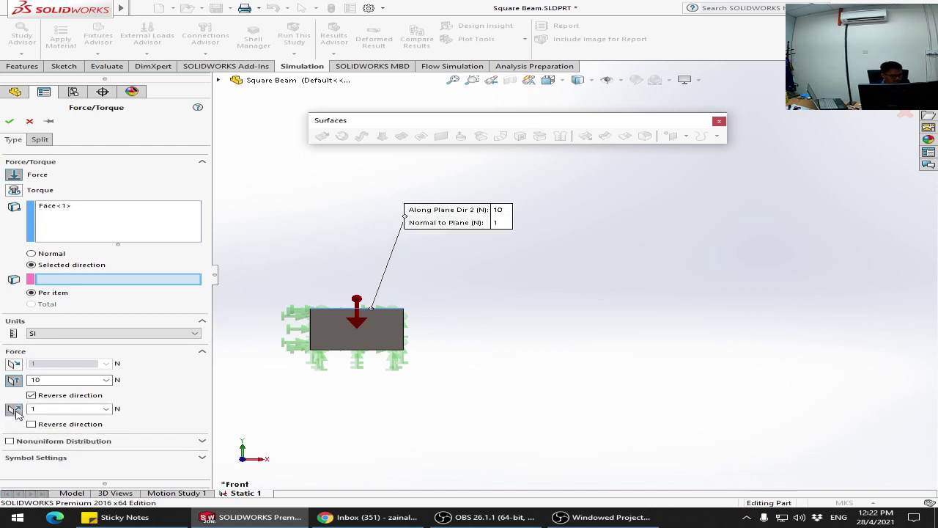
click(55, 409)
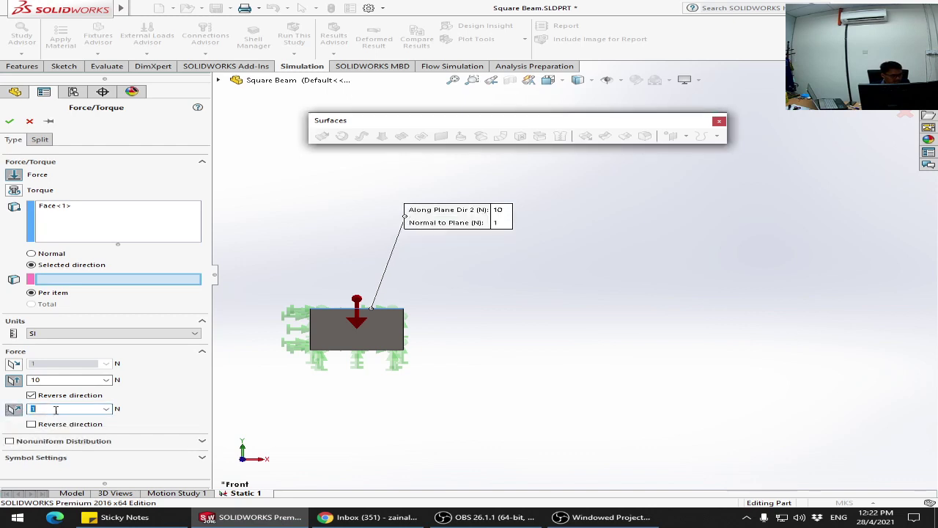
text(0)
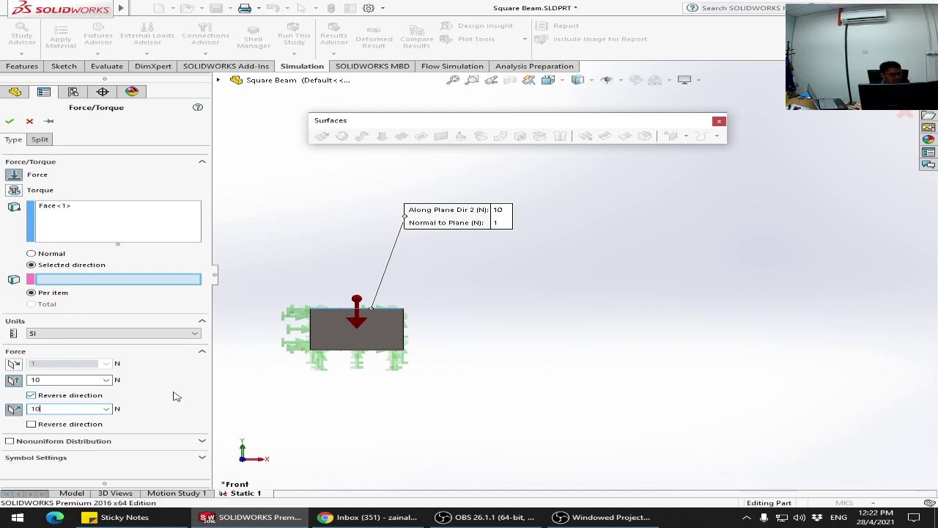
click(252, 409)
Step: Use the vertical edge of the beam's free end face as the force's direction reference and accept the load
click(9, 121)
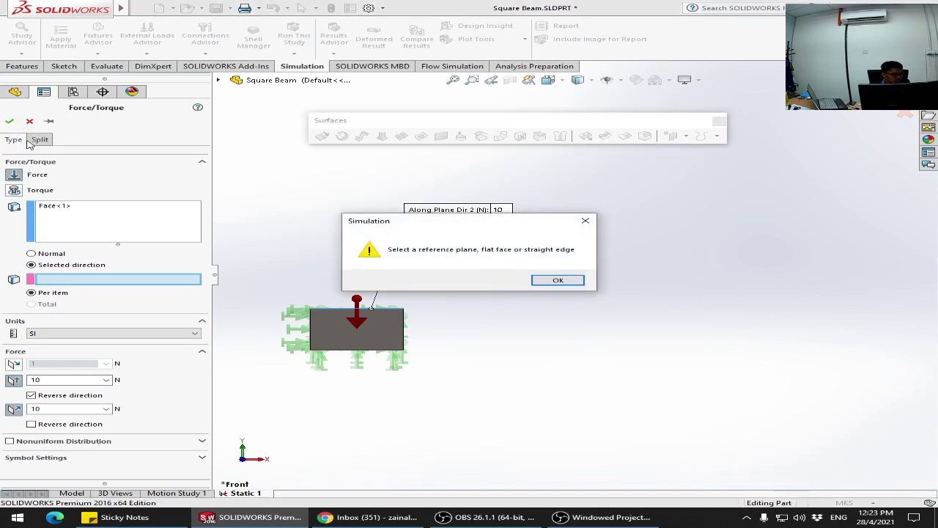
click(554, 279)
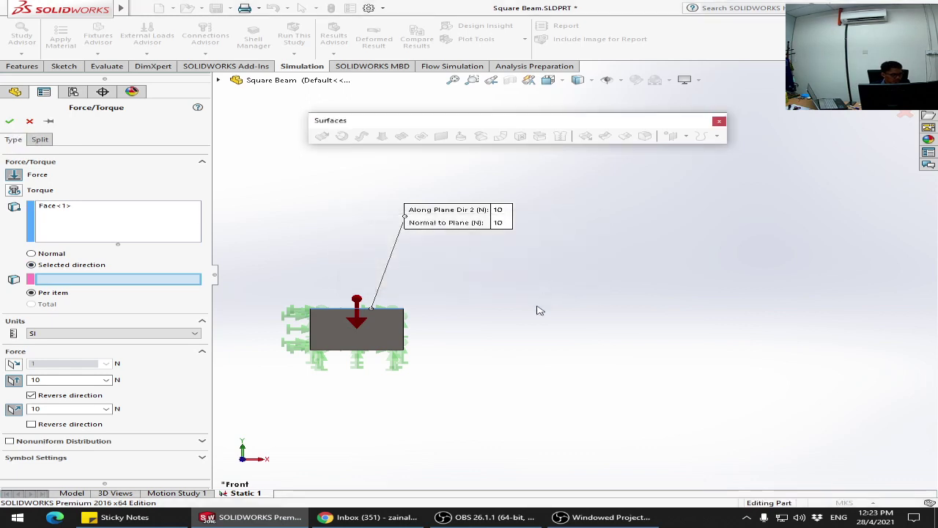
click(311, 341)
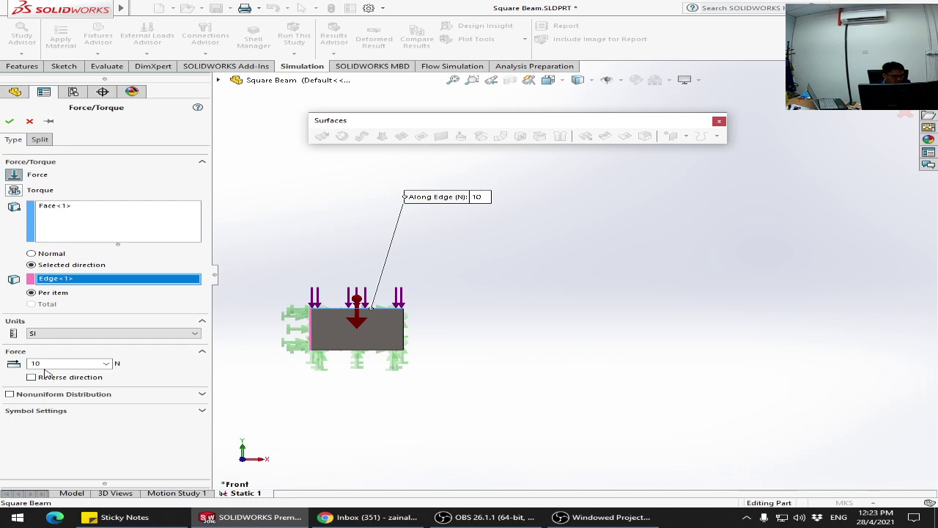
click(10, 120)
Step: Edit the force's definition and replace its direction reference with the beam's top face
middle_drag(282, 238, 270, 279)
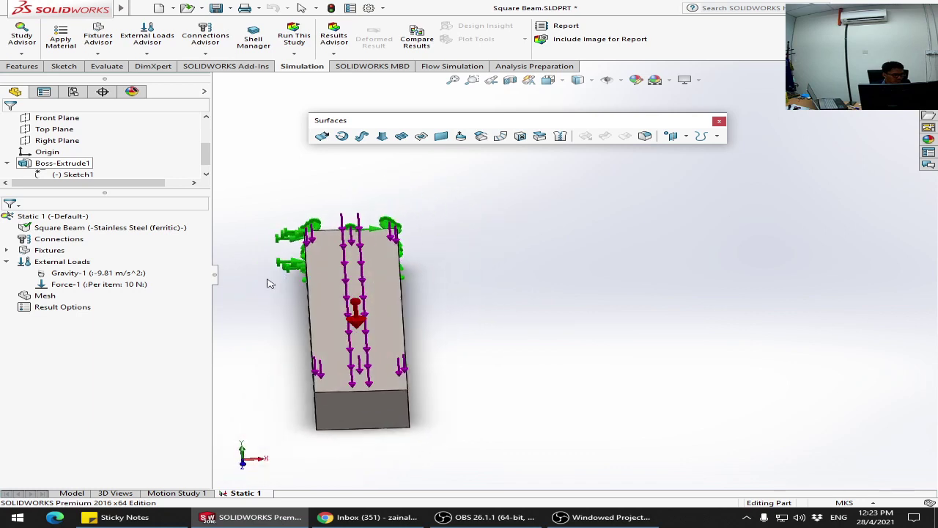
right_click(121, 289)
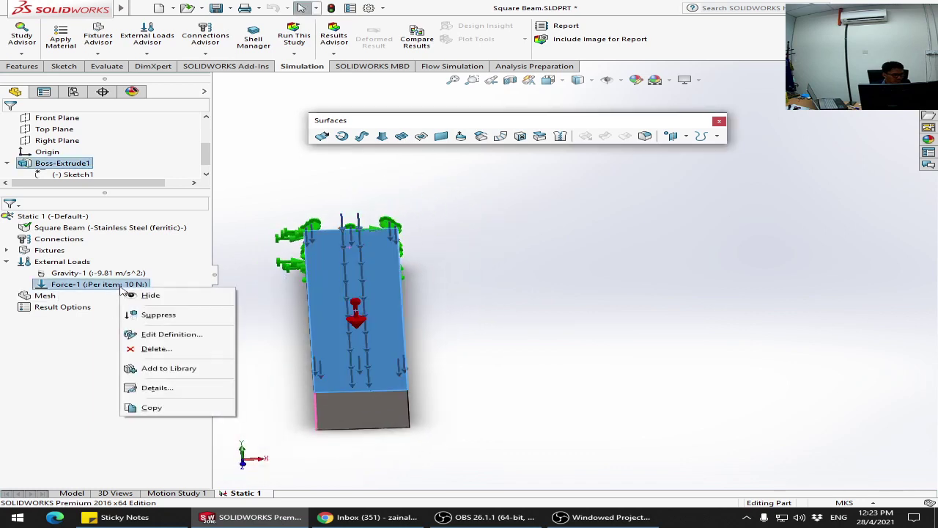
click(151, 334)
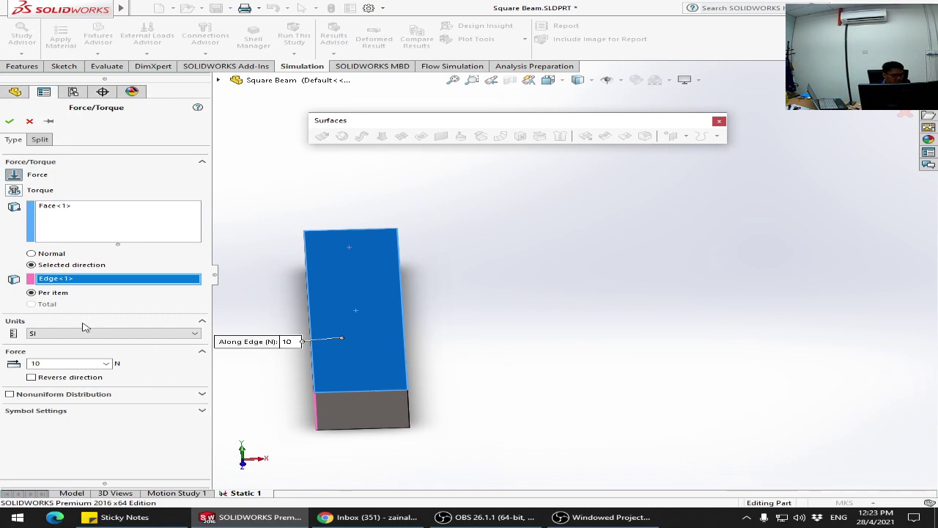
scroll(247, 401, up, 1)
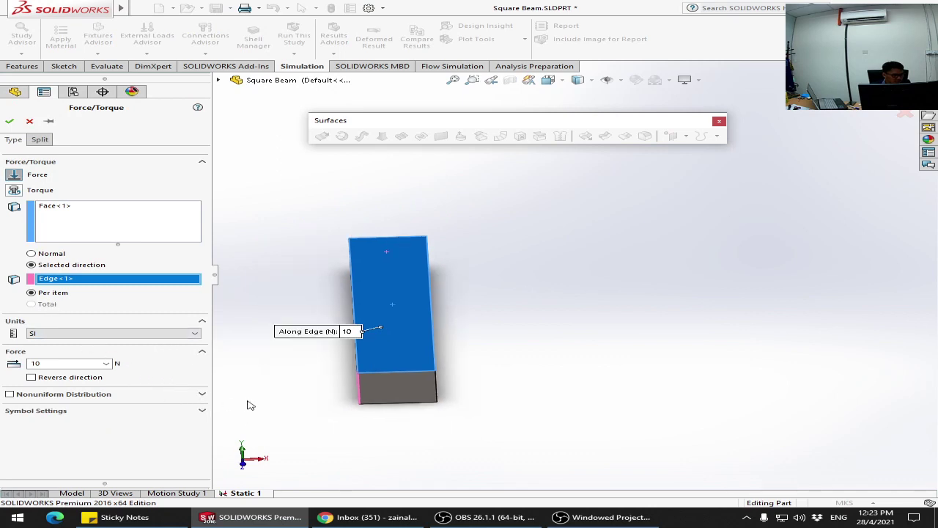
middle_drag(286, 406, 275, 379)
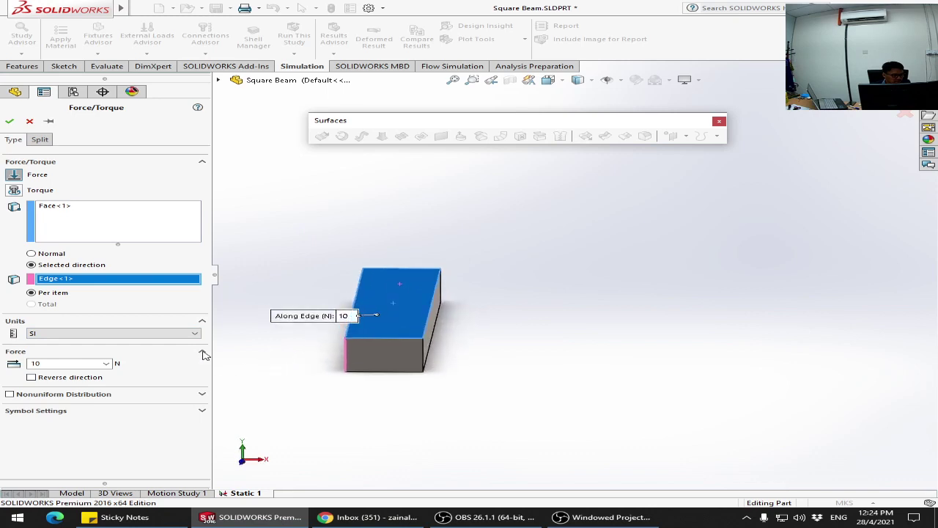
click(384, 331)
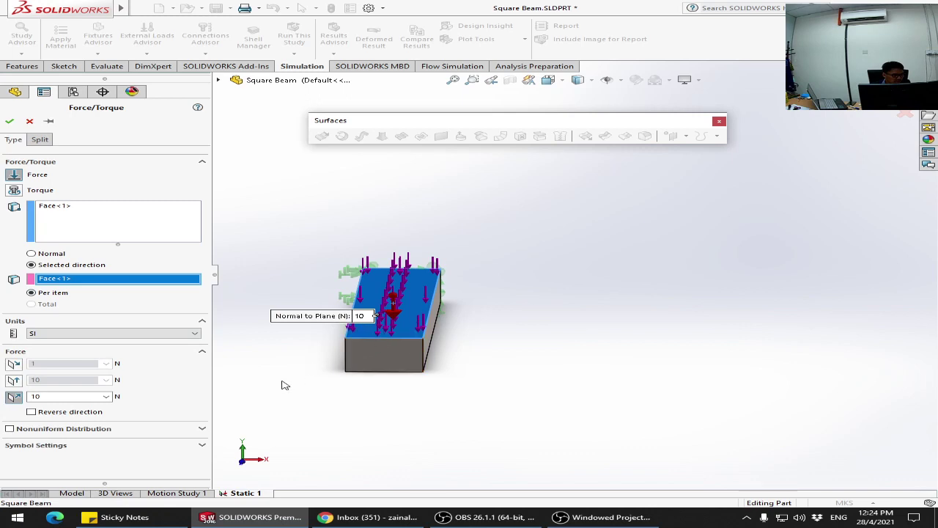
Step: Enable the reversed 10 N Along Plane Dir 2 component of the force and accept the edited load
click(13, 379)
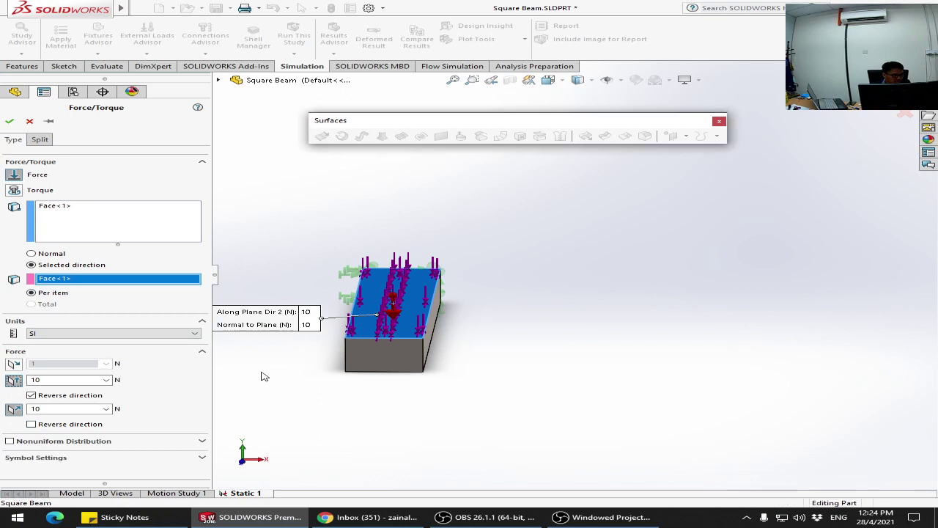
middle_drag(262, 377, 271, 358)
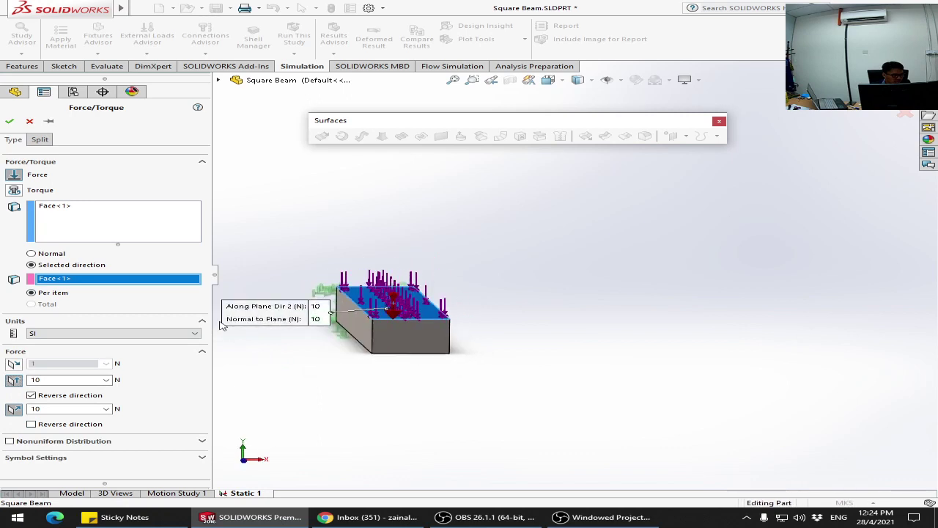
click(10, 121)
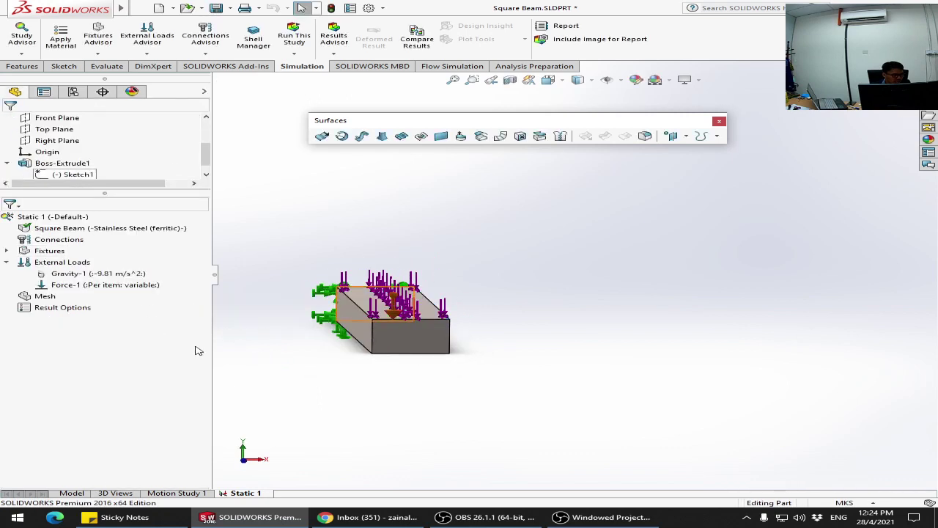
middle_drag(290, 373, 308, 439)
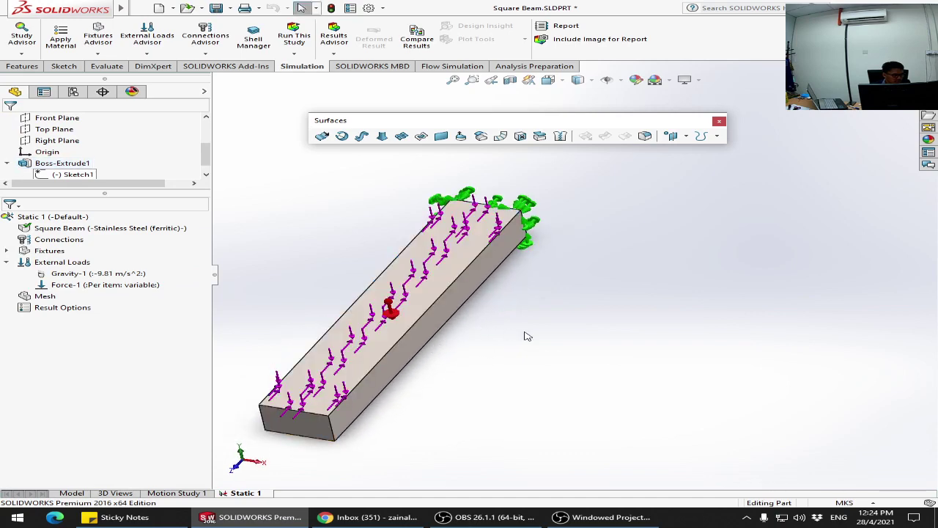
scroll(525, 335, down, 2)
scroll(525, 335, up, 2)
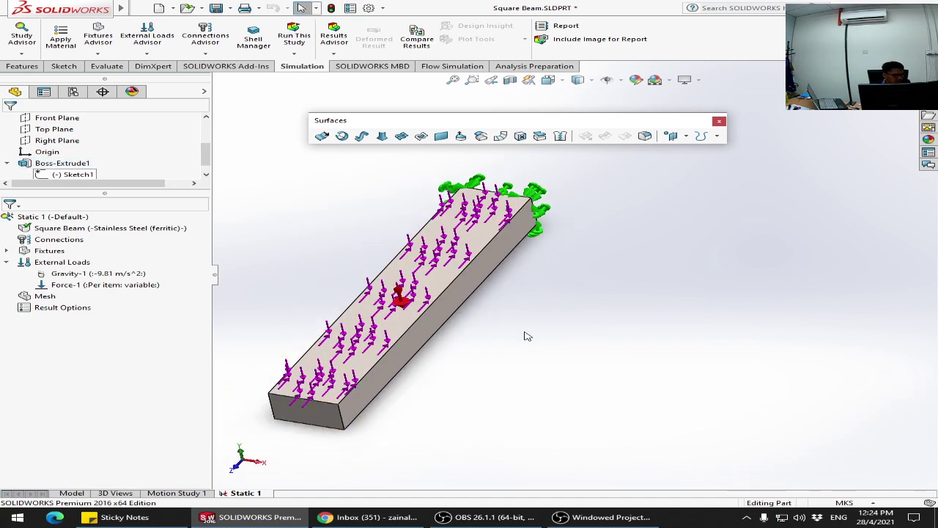
scroll(525, 336, down, 2)
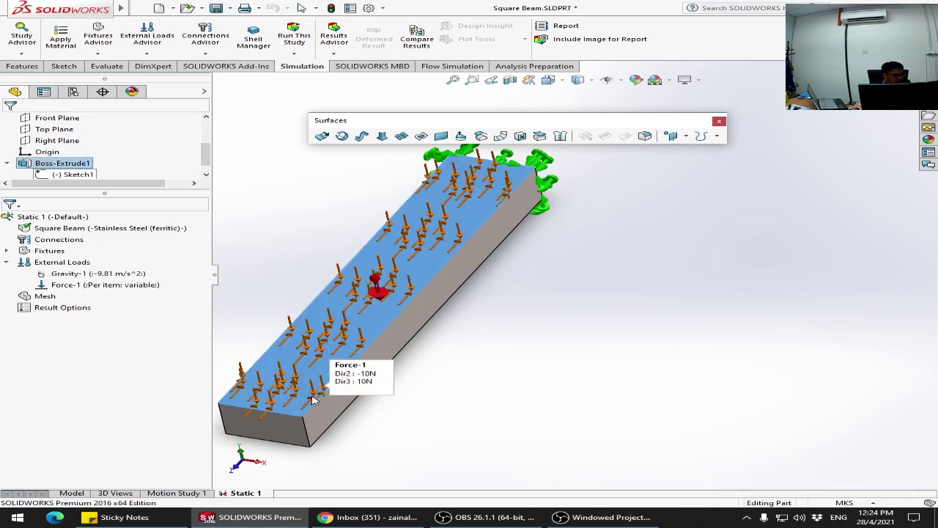
Step: Edit the force's definition, adding a 10 N Along Plane Dir 1 component and disabling the Normal to Plane component
right_click(117, 290)
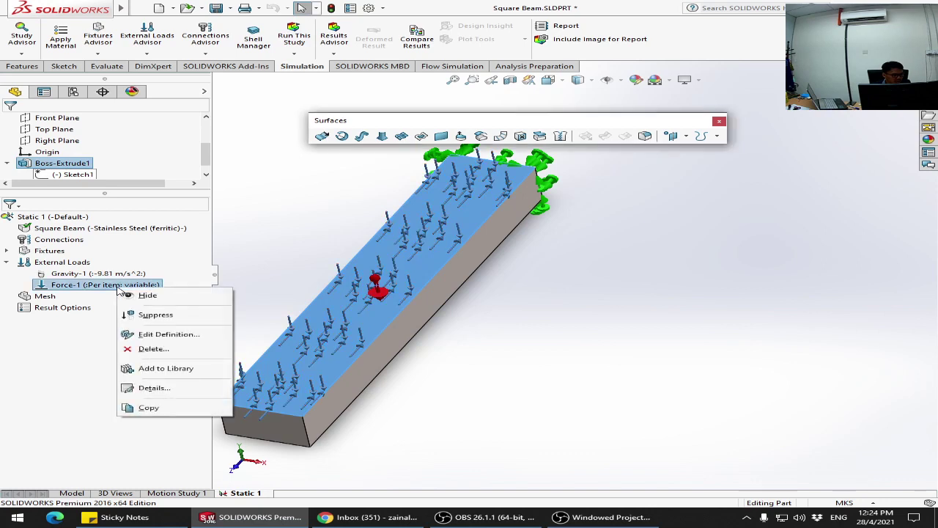
click(154, 335)
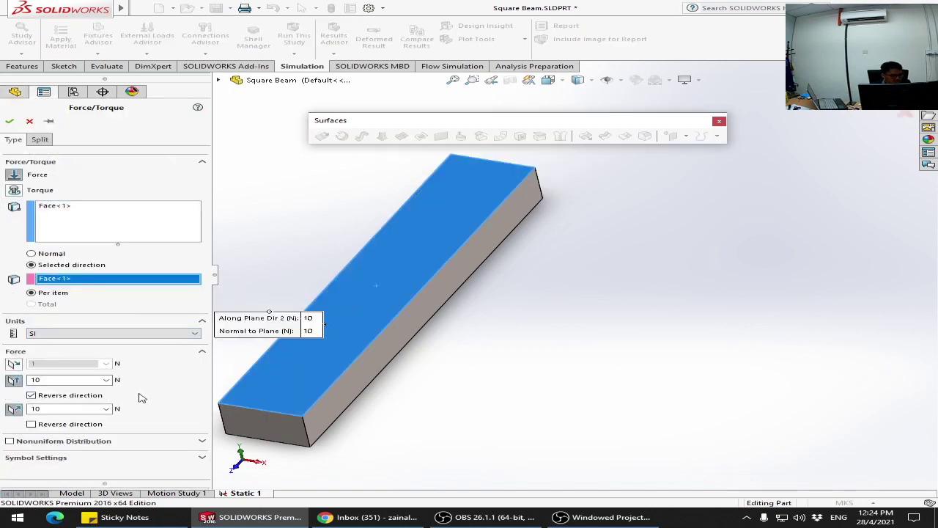
click(13, 362)
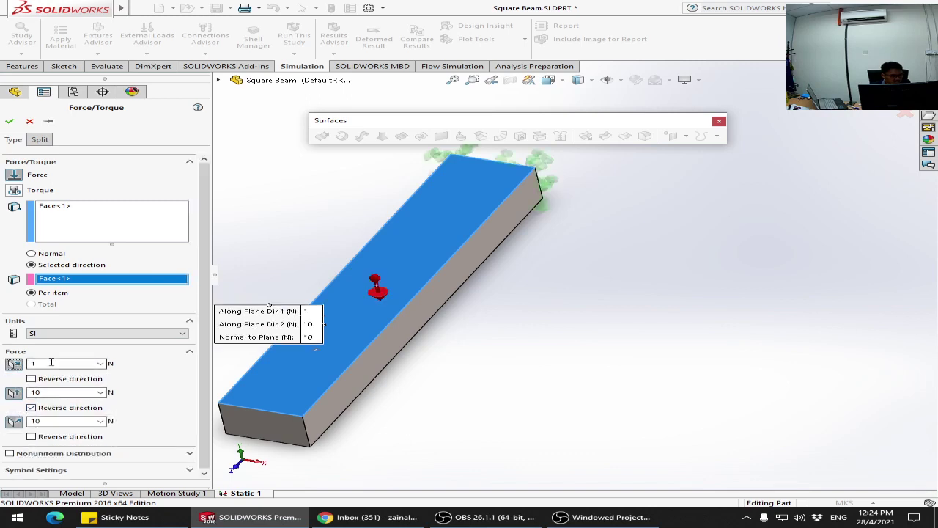
text(1)
click(14, 421)
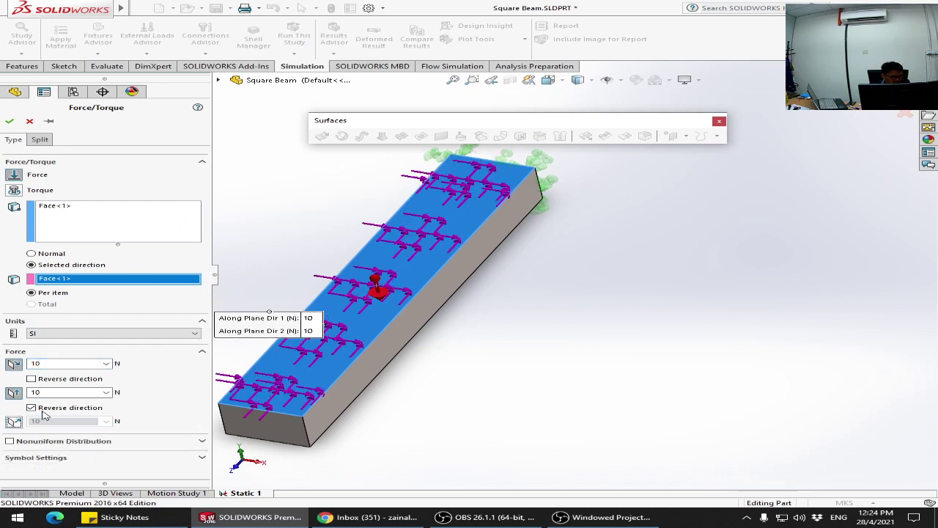
middle_drag(452, 356, 469, 329)
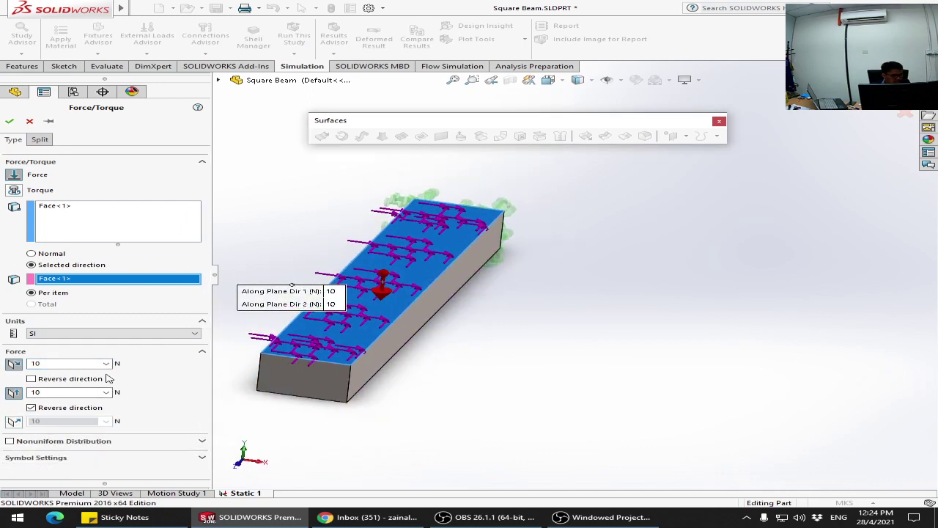
Step: Disable the force's Along Plane Dir 2 component and enable its 10 N Normal to Plane component
click(31, 408)
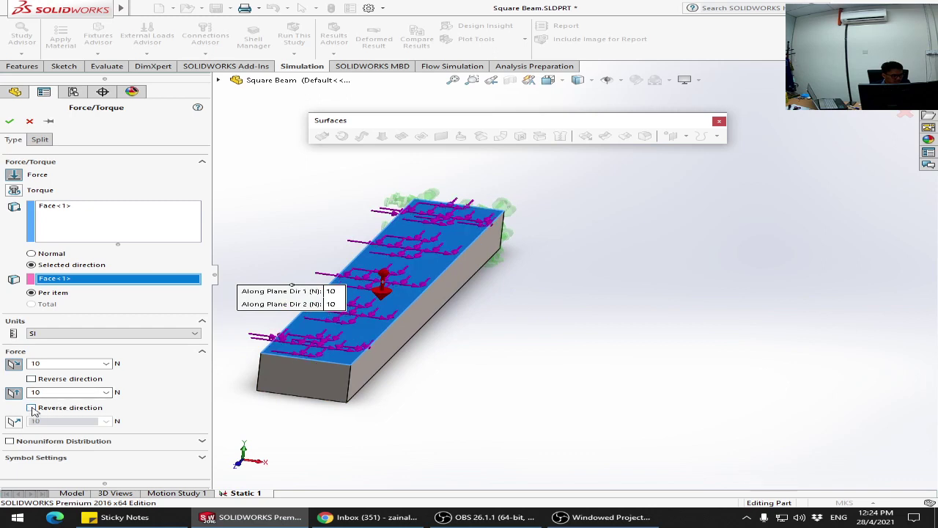
click(32, 409)
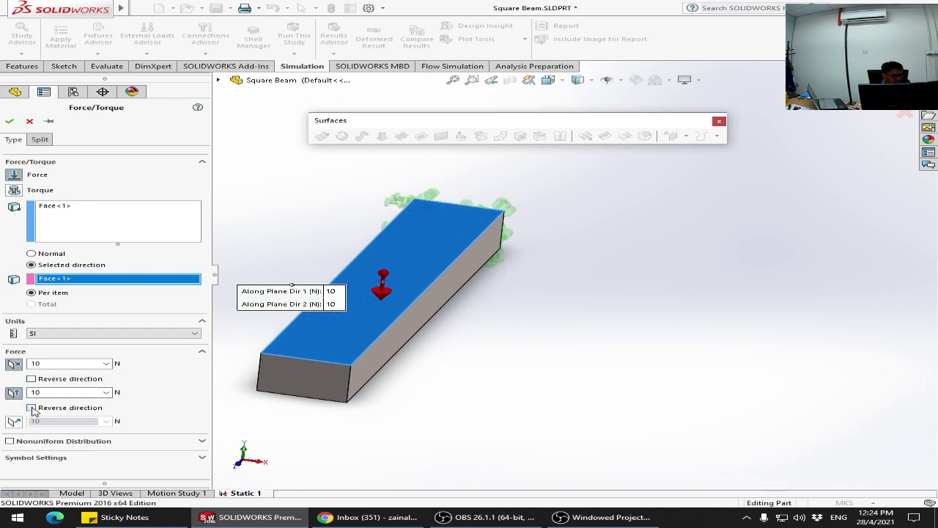
click(14, 393)
click(13, 409)
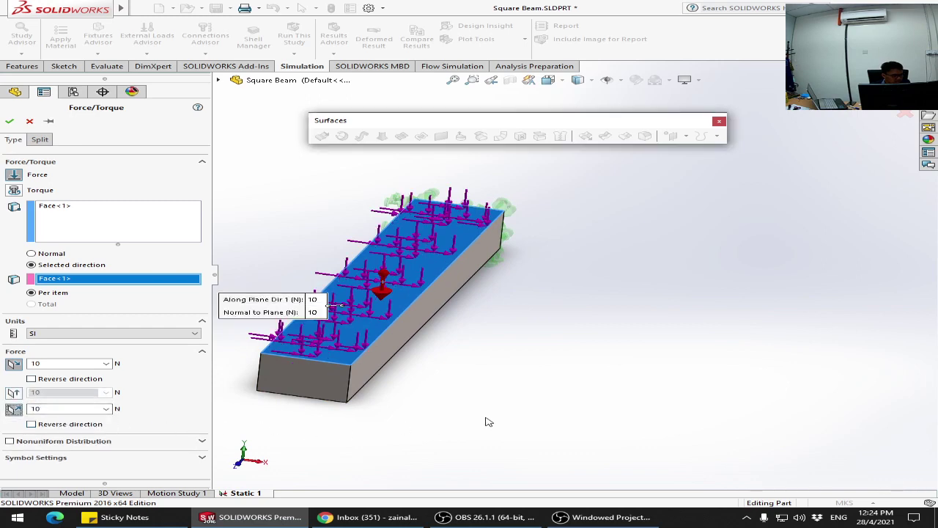
Step: Set the force's Along Plane Dir 1 and Normal to Plane components to 1000 N each and accept the load
middle_drag(487, 419, 505, 412)
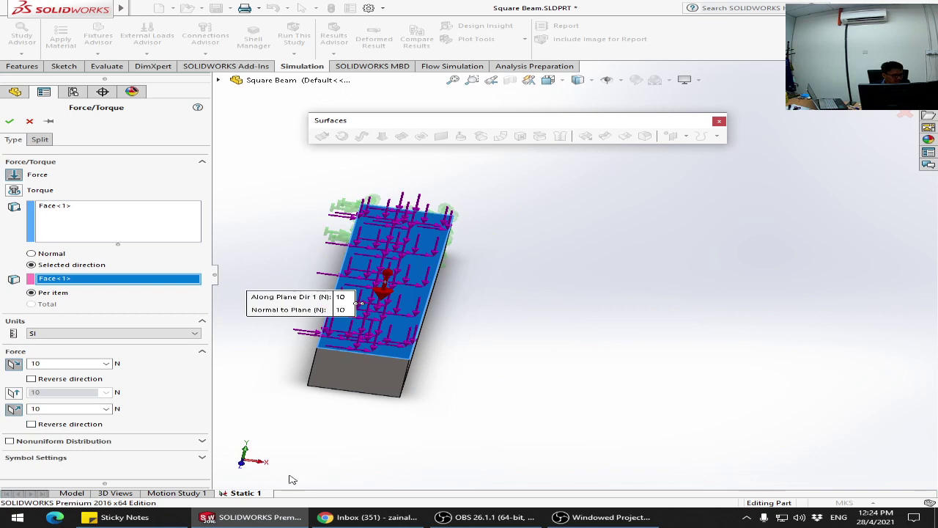
click(241, 462)
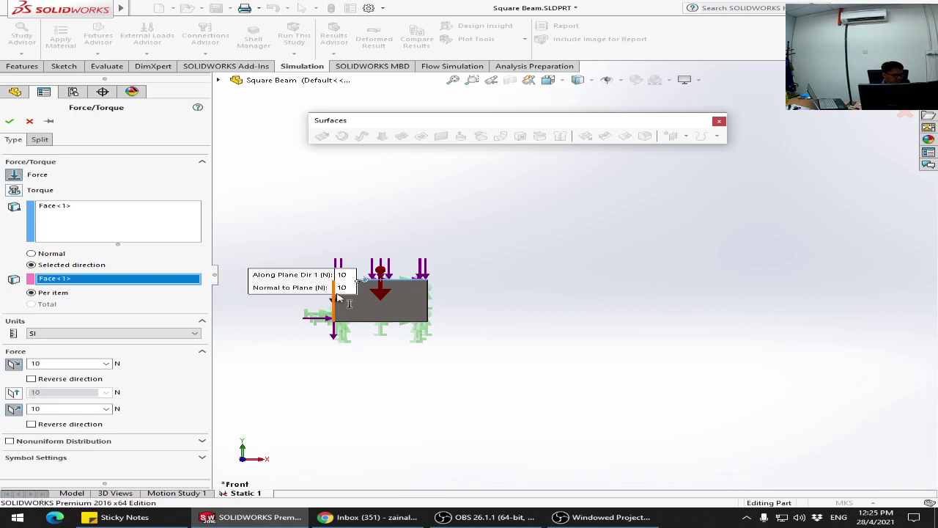
middle_drag(469, 253, 450, 289)
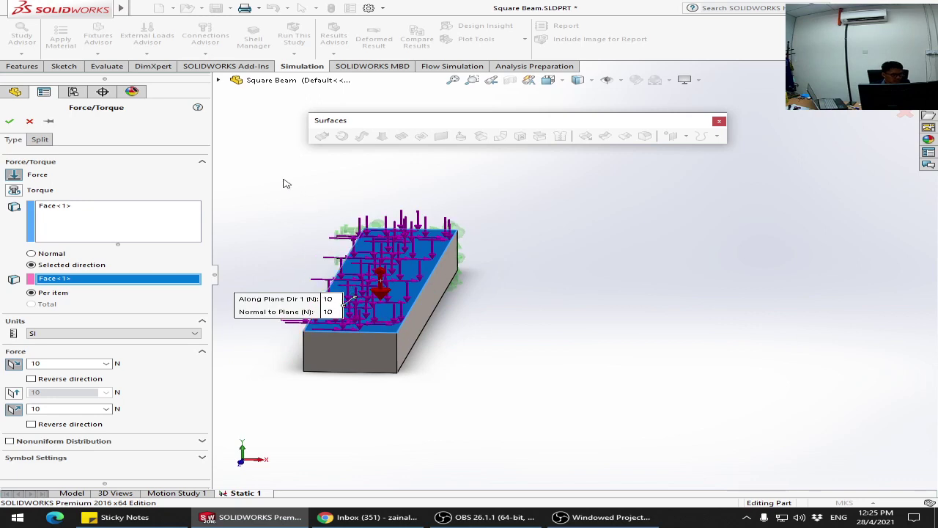
middle_drag(320, 413, 311, 389)
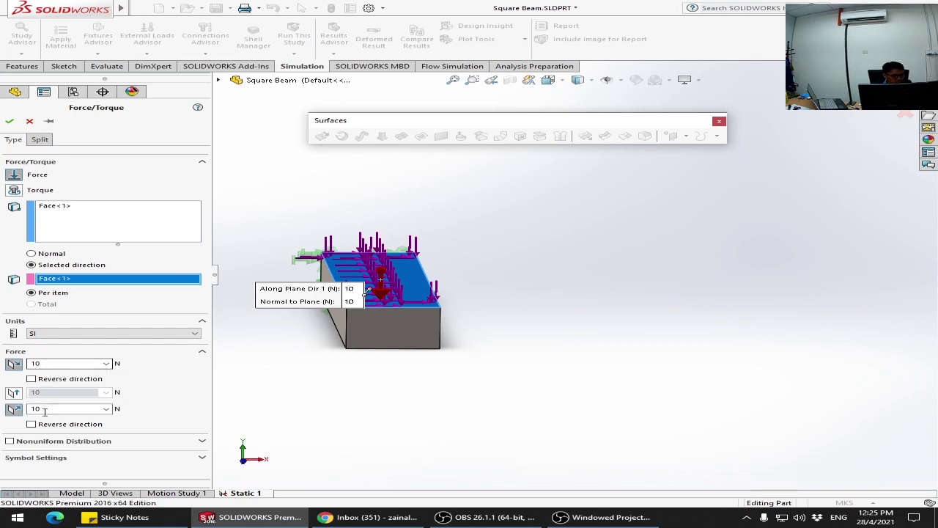
click(84, 362)
text(00)
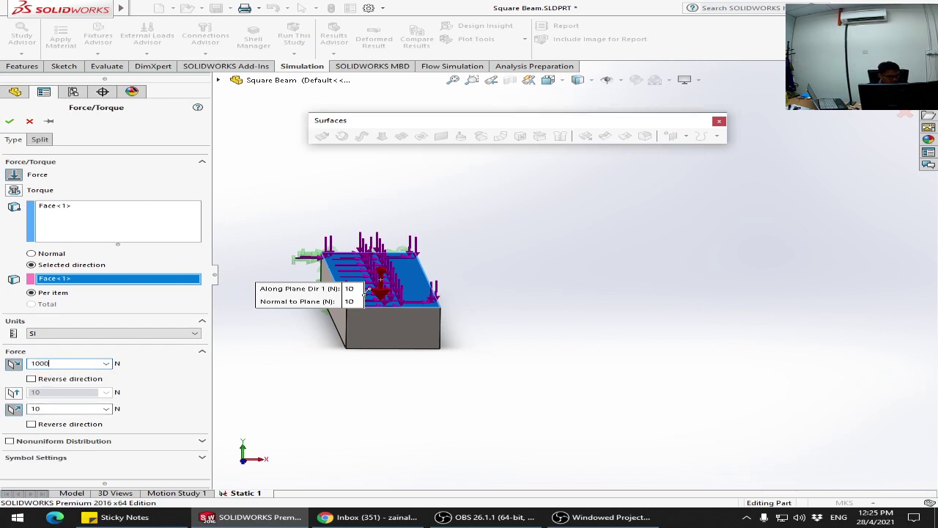
double_click(56, 408)
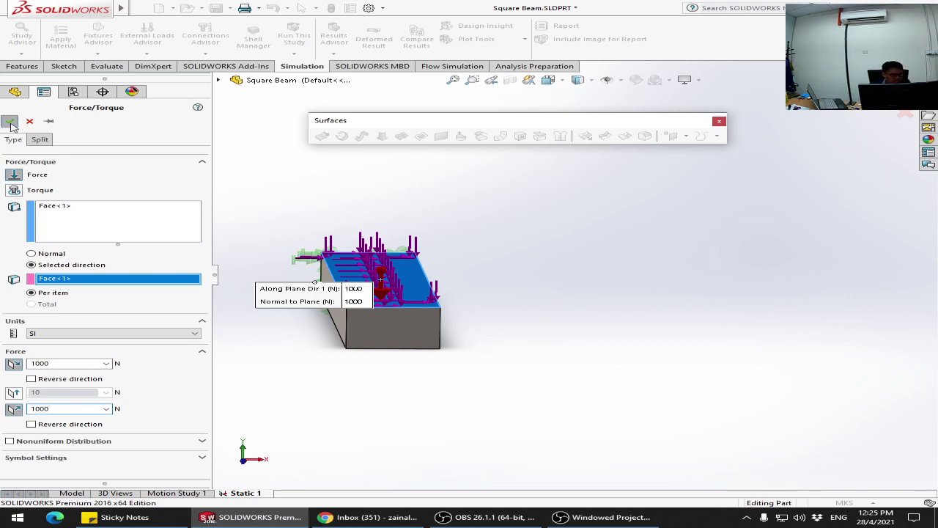
click(9, 120)
Step: Review the study's part material, connections, fixed end fixture and gravity load against the beam model
middle_drag(418, 414, 402, 405)
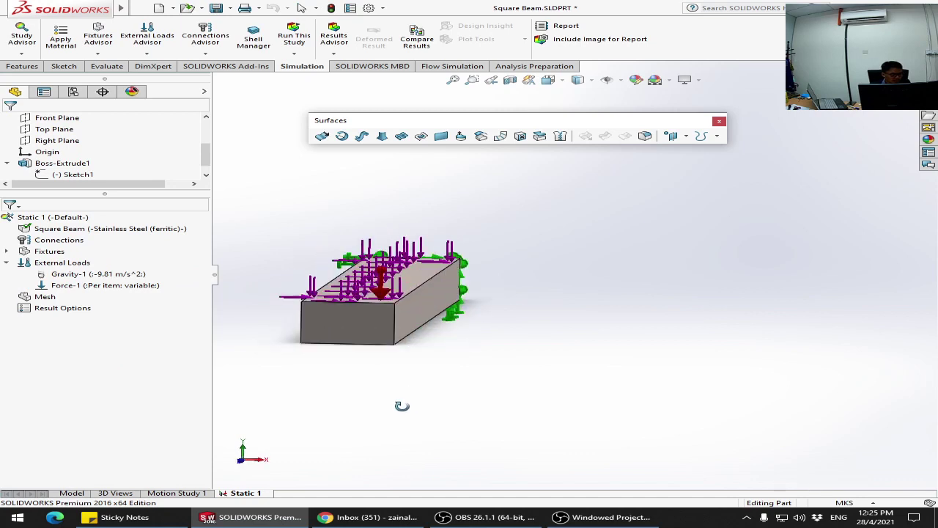
click(122, 230)
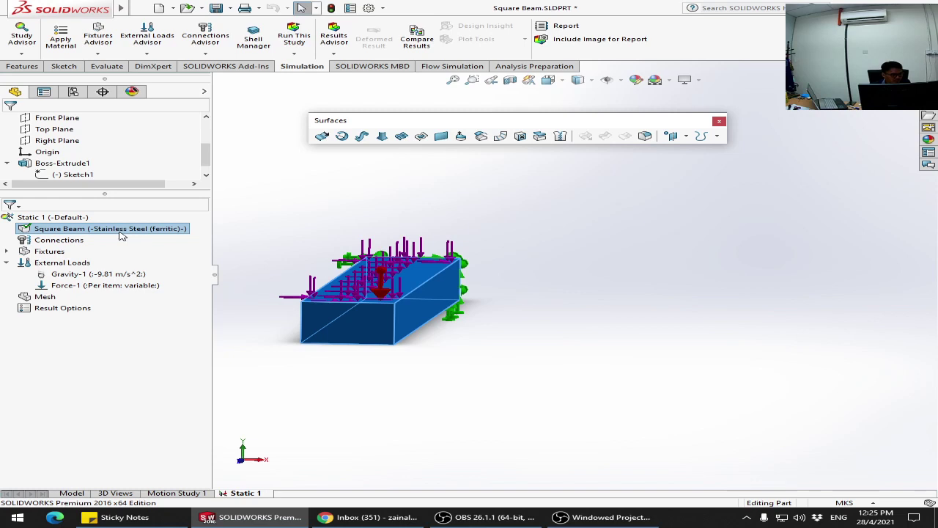
click(72, 244)
middle_drag(502, 337, 592, 352)
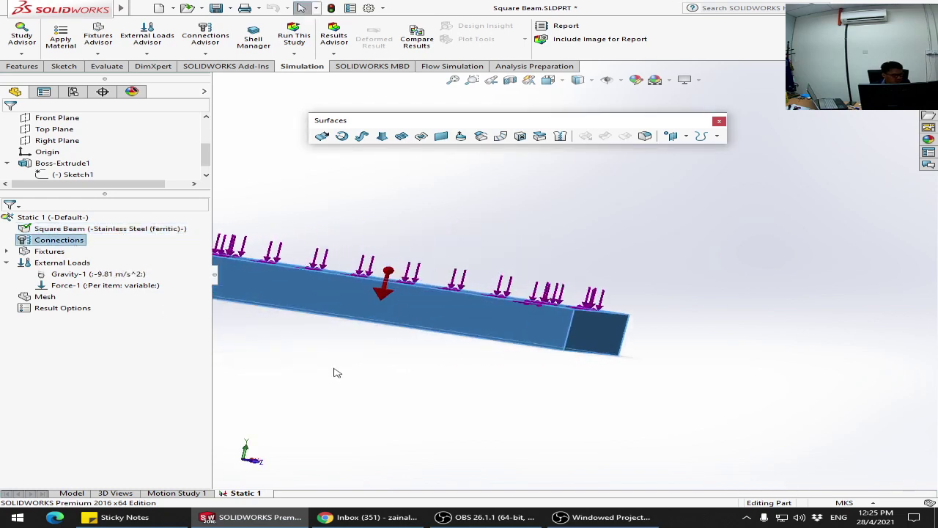
scroll(344, 359, up, 3)
middle_drag(335, 320, 441, 359)
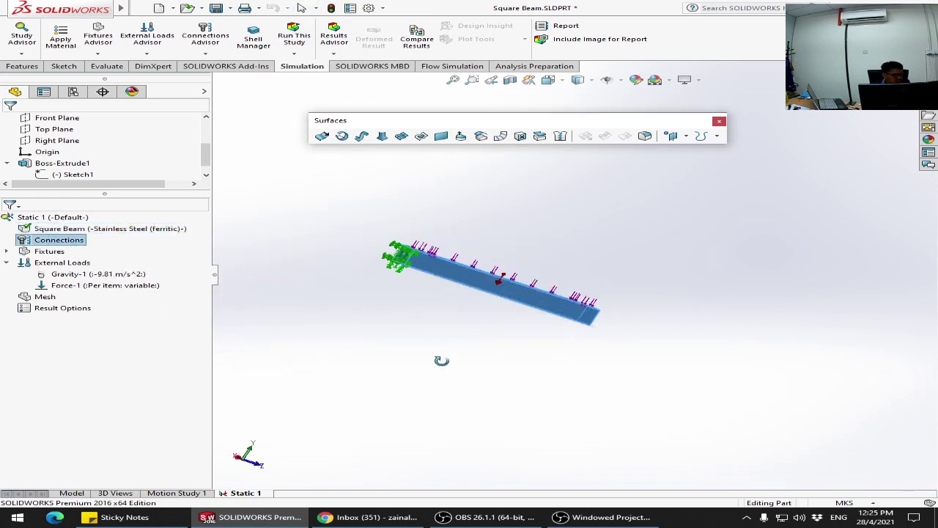
scroll(444, 278, down, 6)
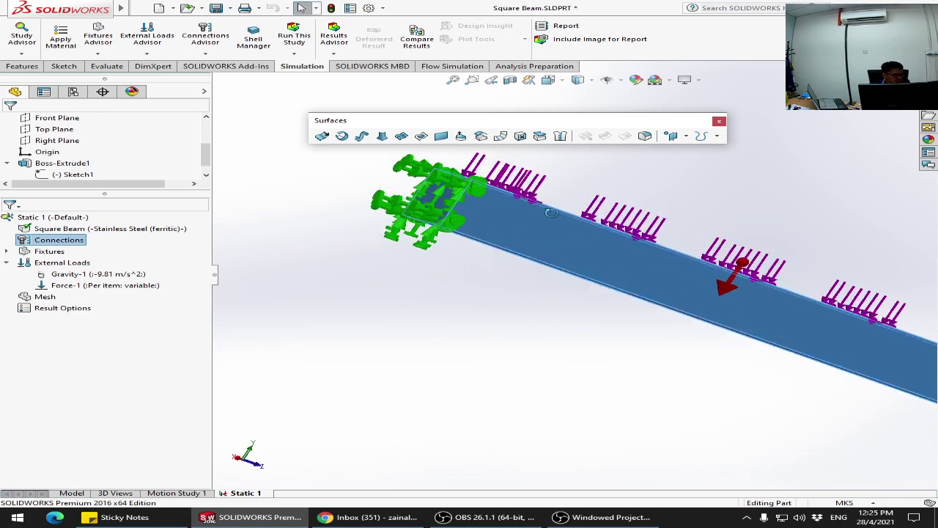
middle_drag(551, 212, 557, 234)
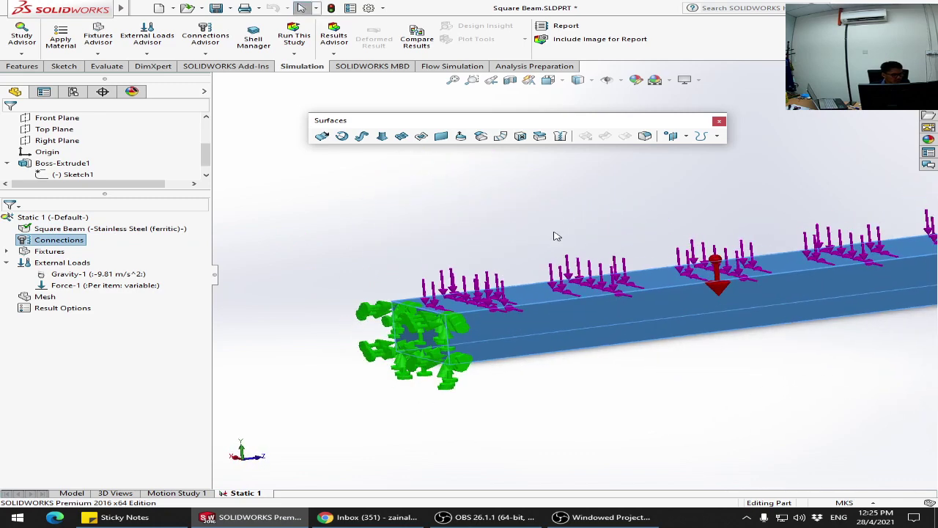
click(9, 253)
click(67, 262)
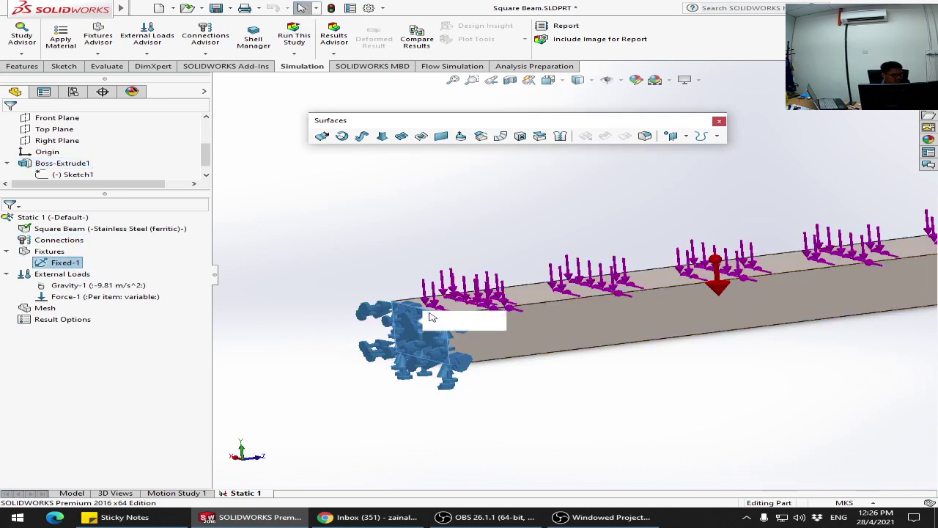
scroll(726, 374, up, 2)
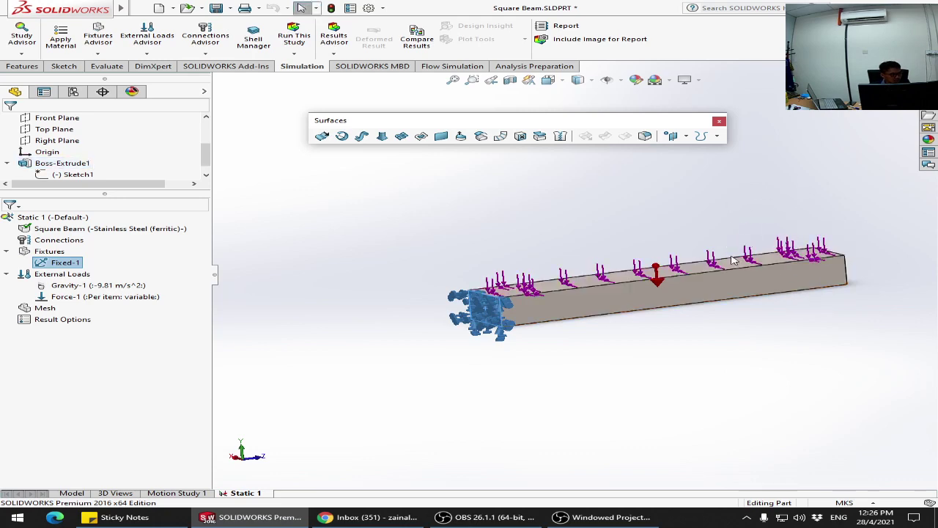
middle_drag(733, 259, 557, 346)
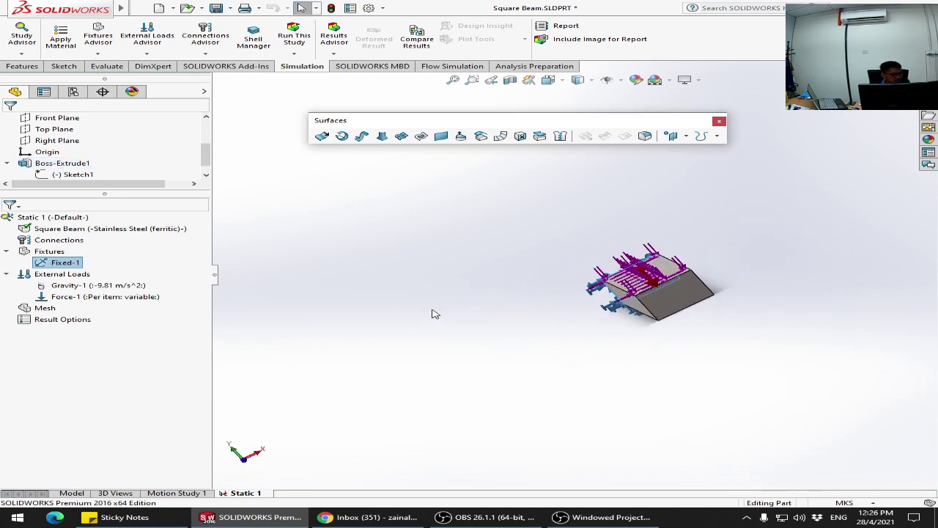
mouse_move(760, 374)
middle_down()
mouse_move(737, 390)
mouse_move(733, 382)
mouse_move(747, 377)
middle_up()
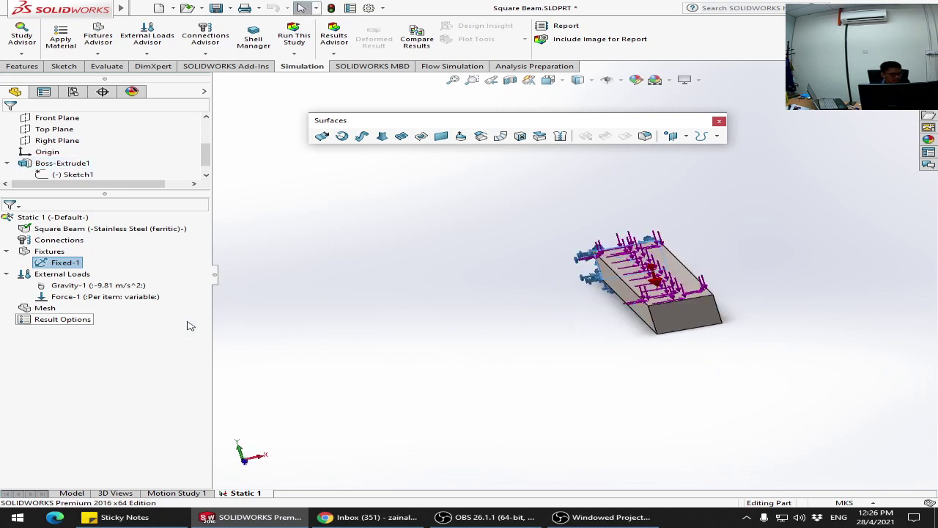
click(137, 288)
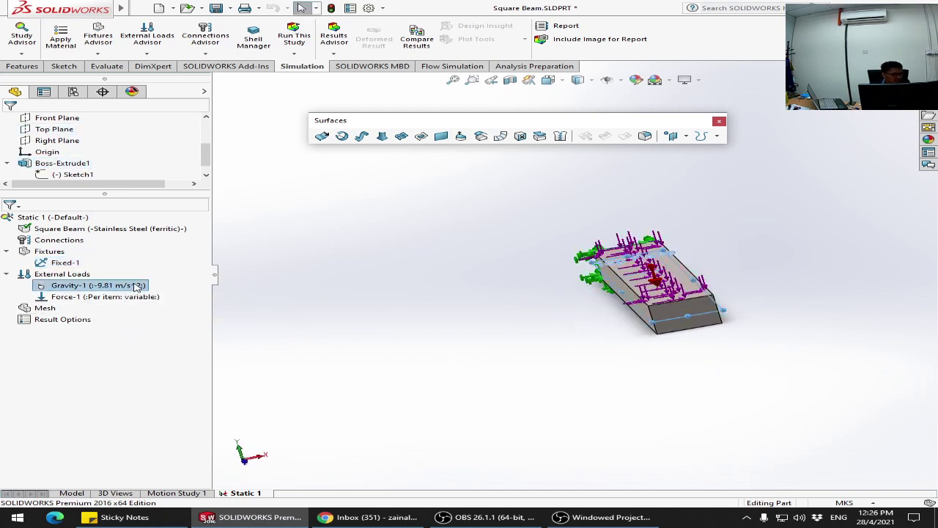
Step: Create a mesh for the beam with the mesh density set to the coarsest level
click(54, 310)
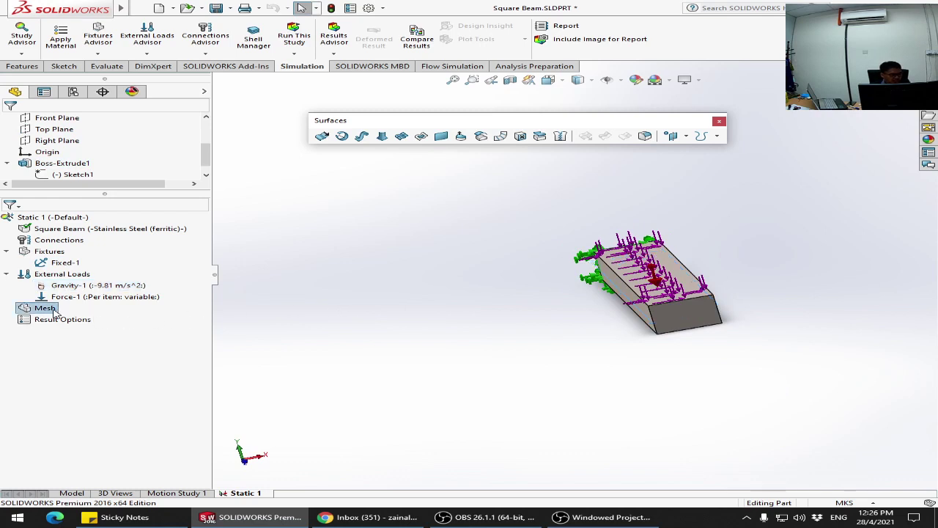
right_click(54, 310)
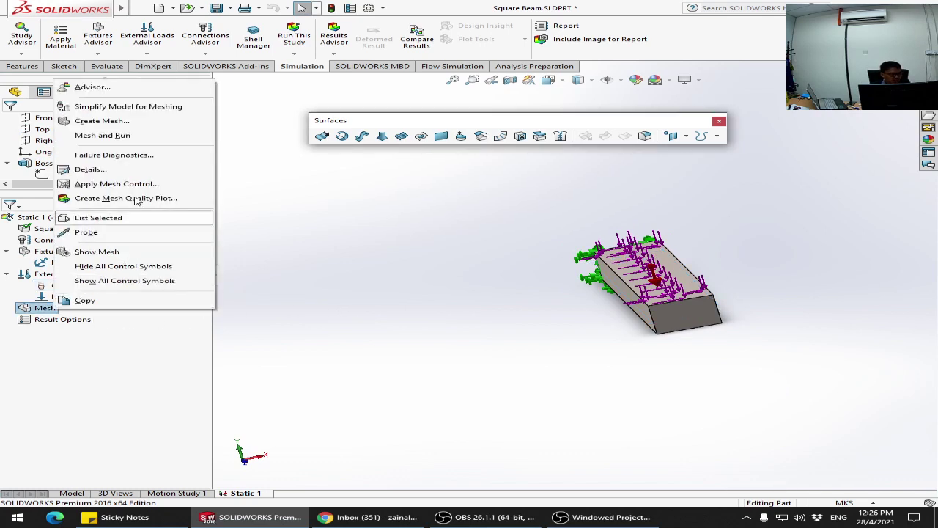
click(137, 124)
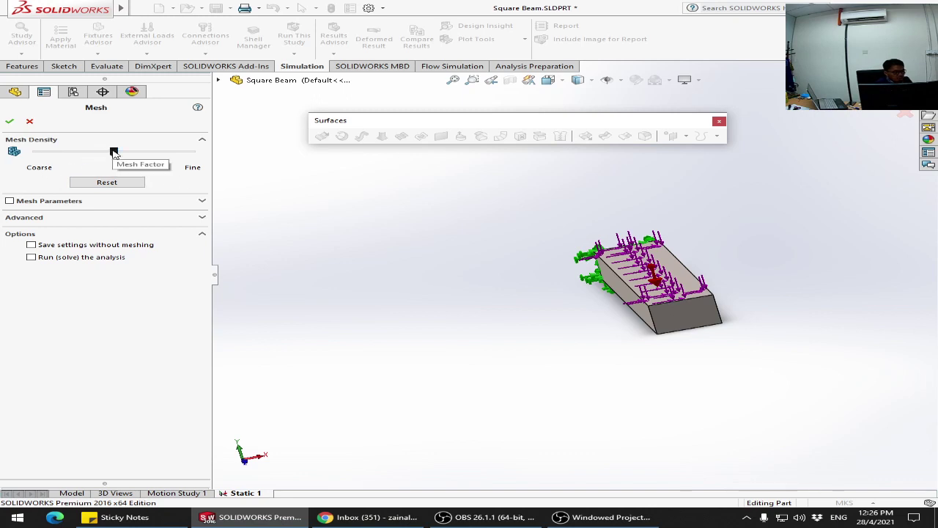
drag(114, 151, 32, 152)
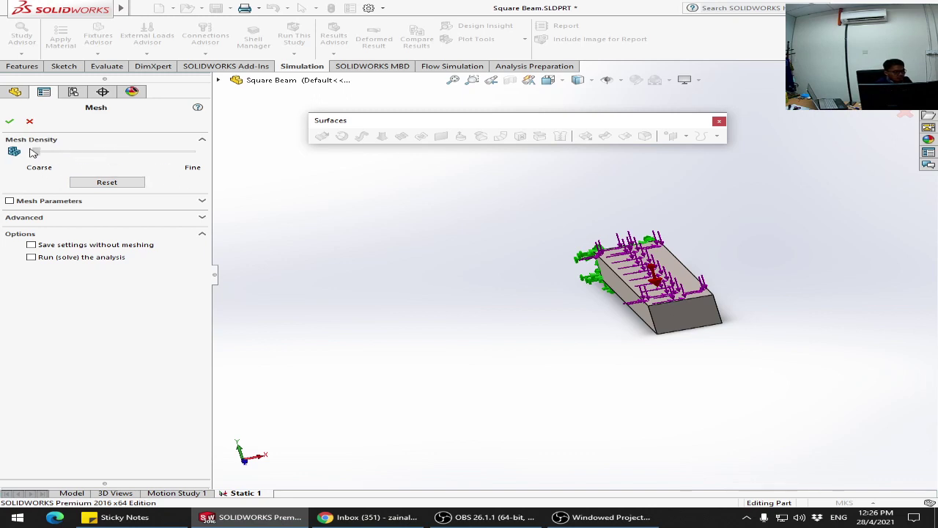
click(9, 121)
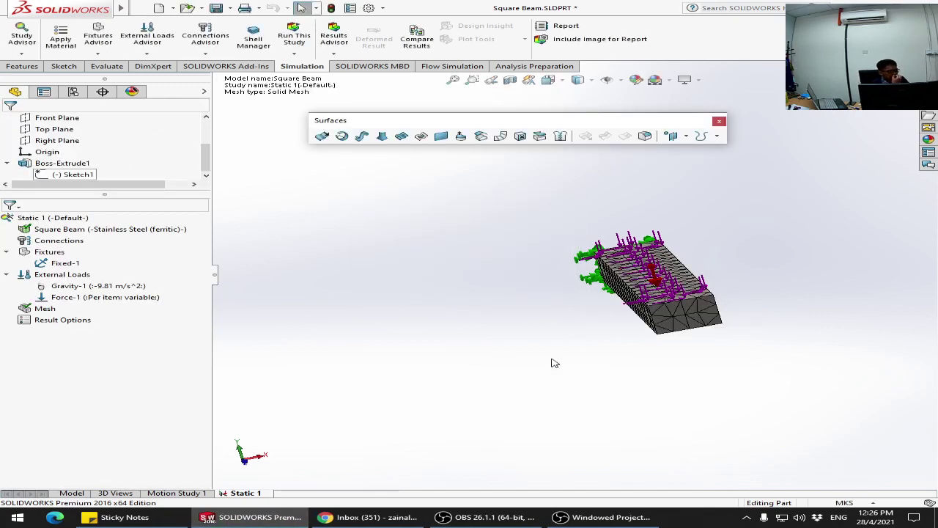
Step: Inspect the meshed beam and read its mesh details, including element size, node and element totals, aspect ratios and distorted elements
scroll(752, 325, down, 5)
middle_drag(414, 342, 409, 305)
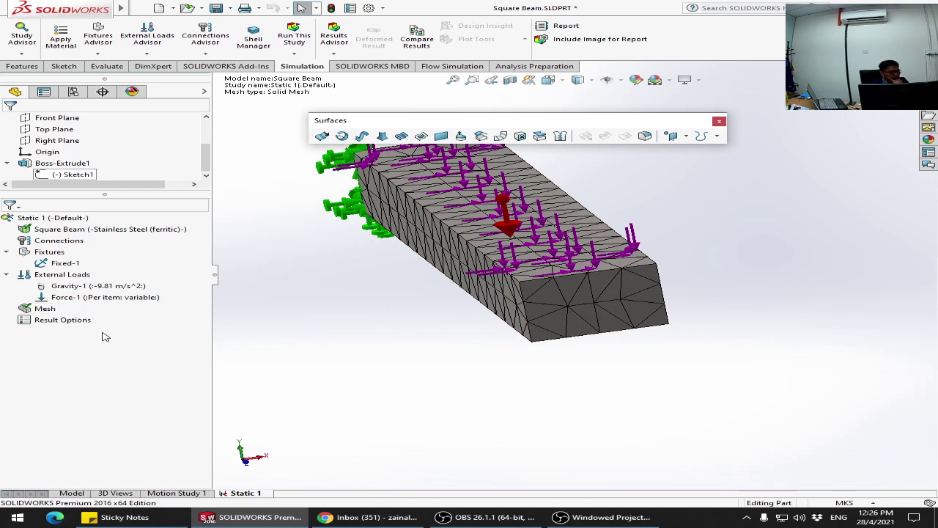
right_click(52, 308)
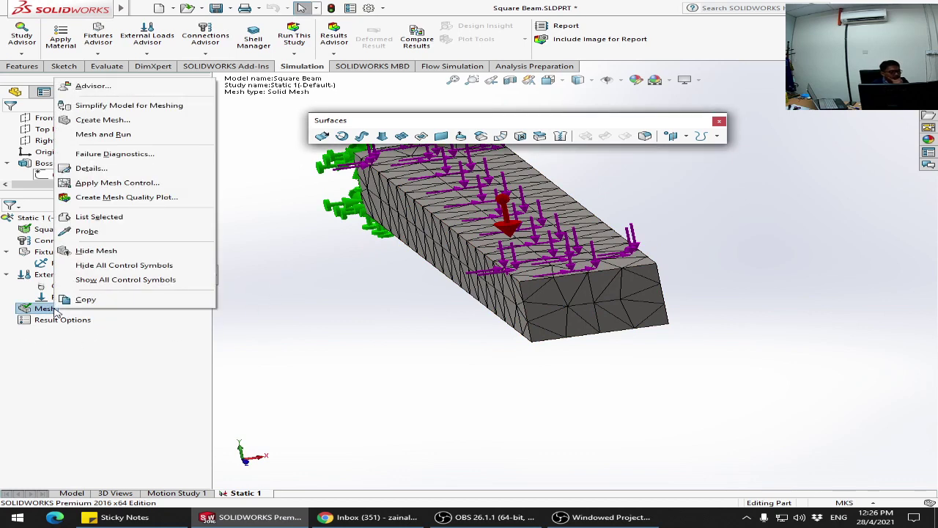
click(147, 169)
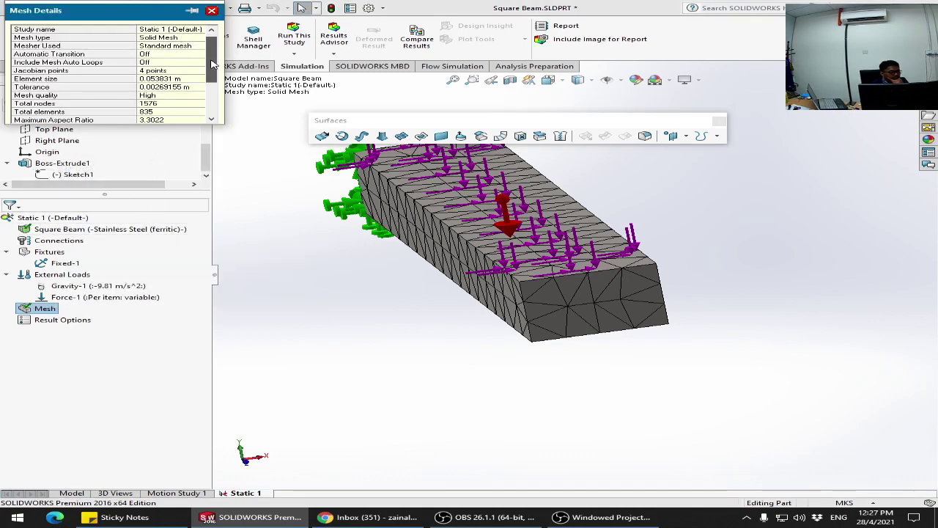
scroll(212, 70, down, 1)
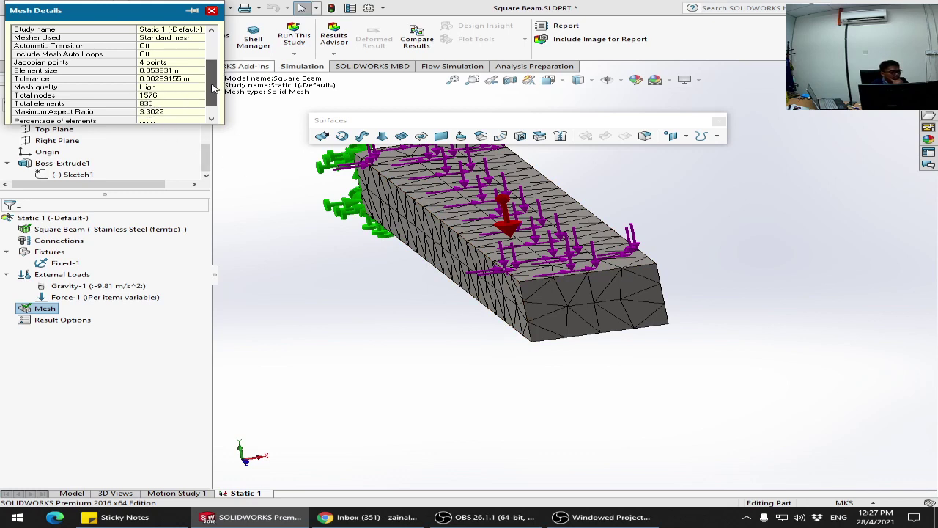
drag(215, 81, 215, 88)
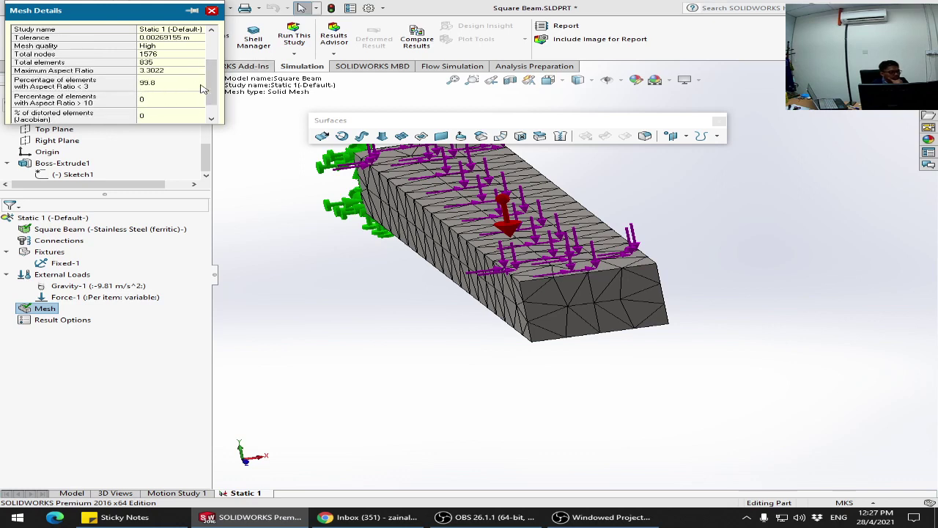
Step: Close the mesh details and examine the coarse element pattern on the beam's top, long side and free end
drag(209, 87, 211, 58)
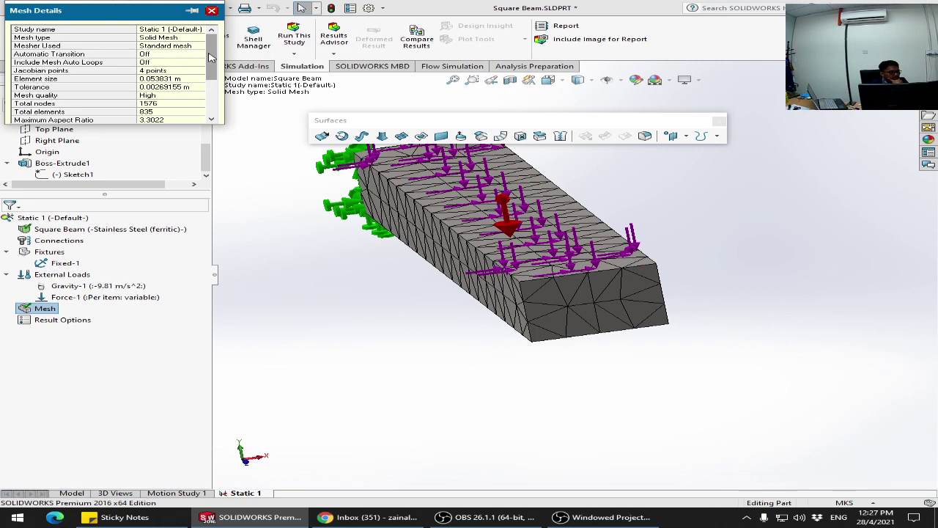
click(211, 10)
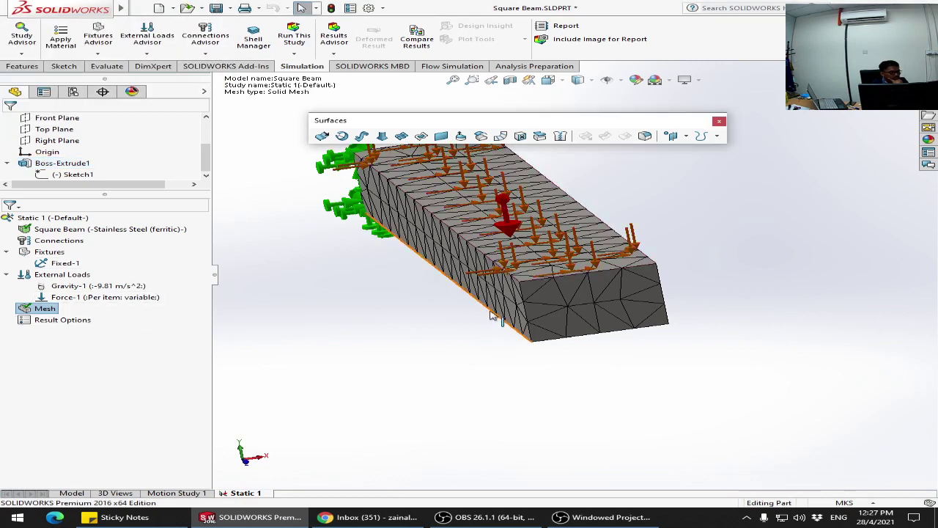
scroll(401, 265, up, 1)
scroll(407, 301, down, 3)
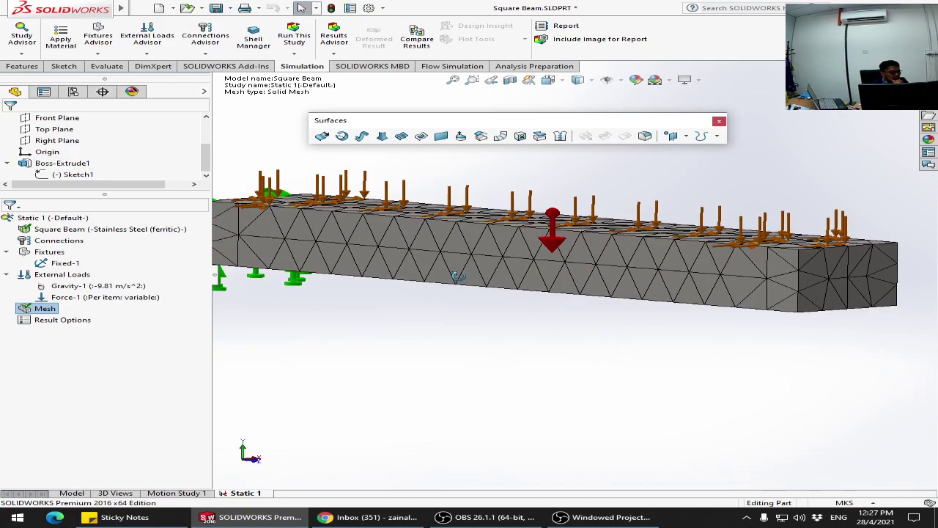
scroll(413, 304, up, 2)
middle_drag(413, 304, 491, 326)
middle_drag(626, 330, 574, 351)
scroll(597, 329, down, 2)
scroll(597, 329, down, 2)
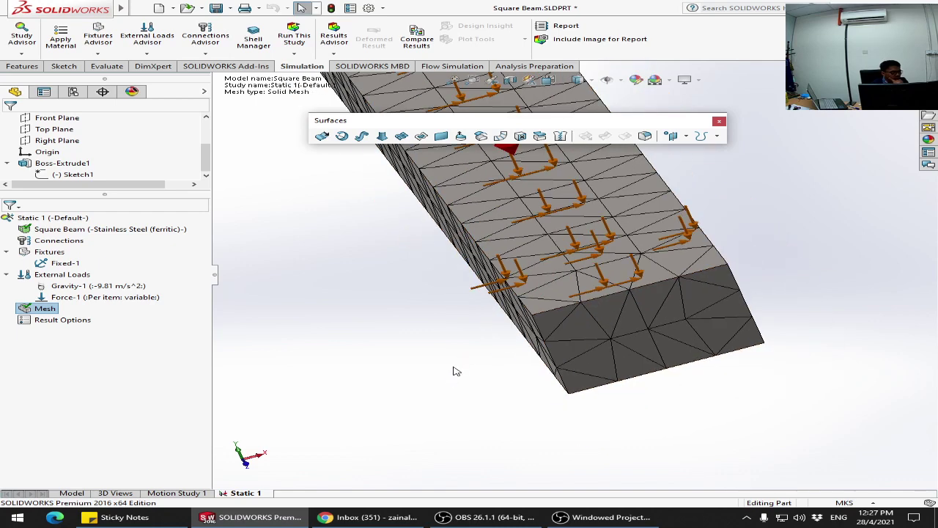
middle_drag(454, 371, 532, 349)
scroll(532, 349, up, 2)
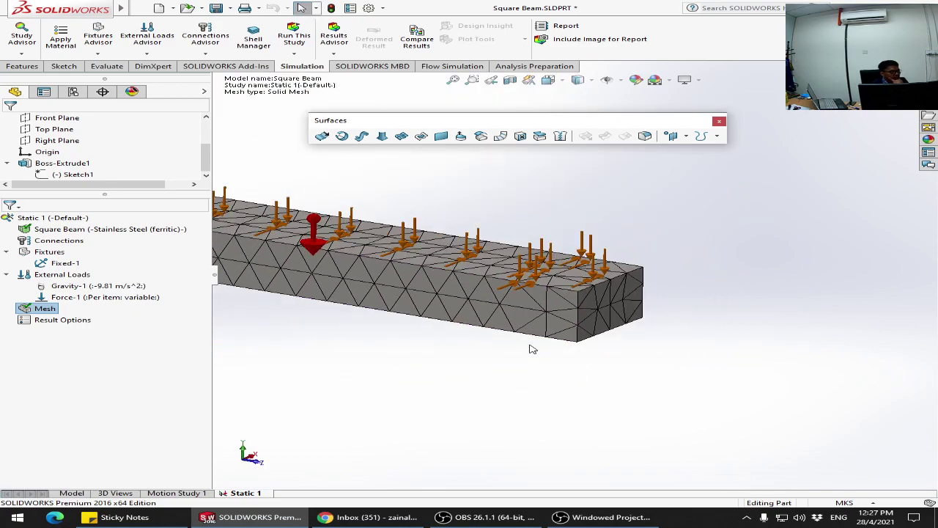
scroll(453, 336, up, 2)
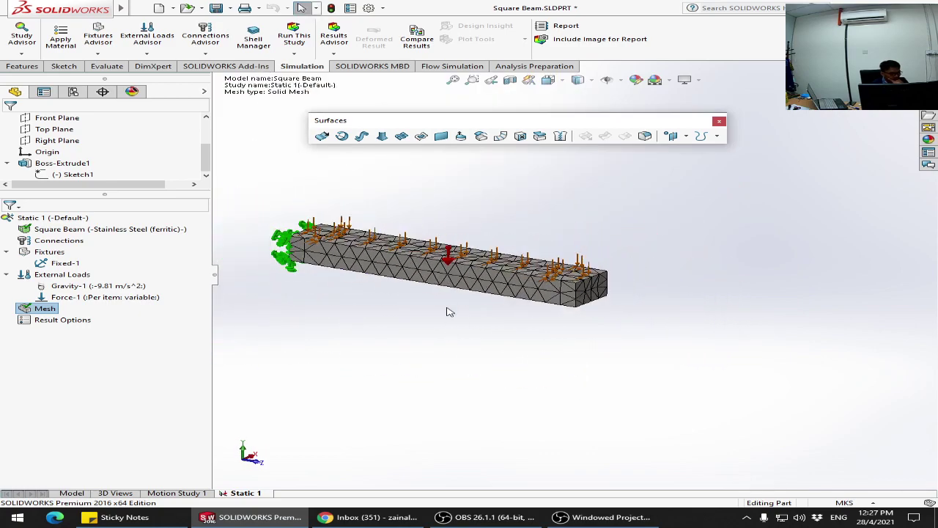
scroll(449, 312, down, 3)
scroll(444, 303, up, 3)
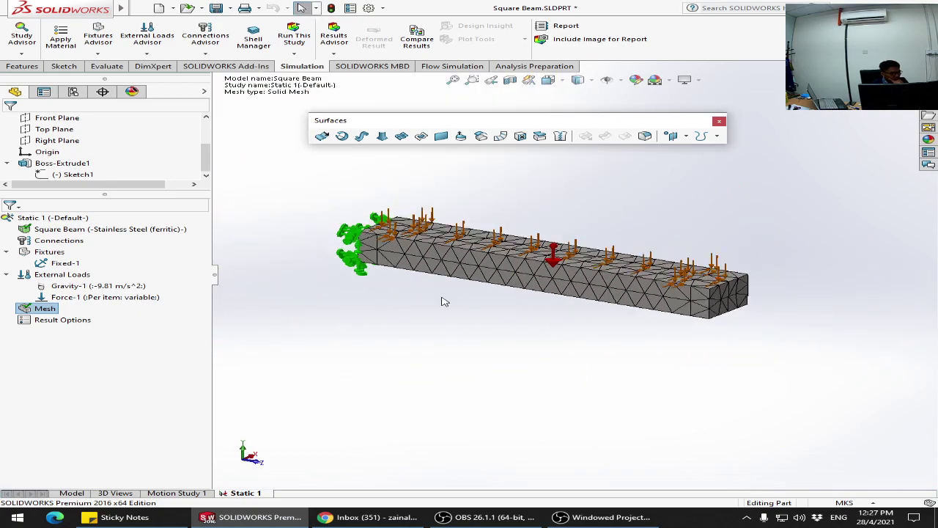
Step: Run the static study on the coarse mesh and view the beam's von Mises stress plot
right_click(43, 310)
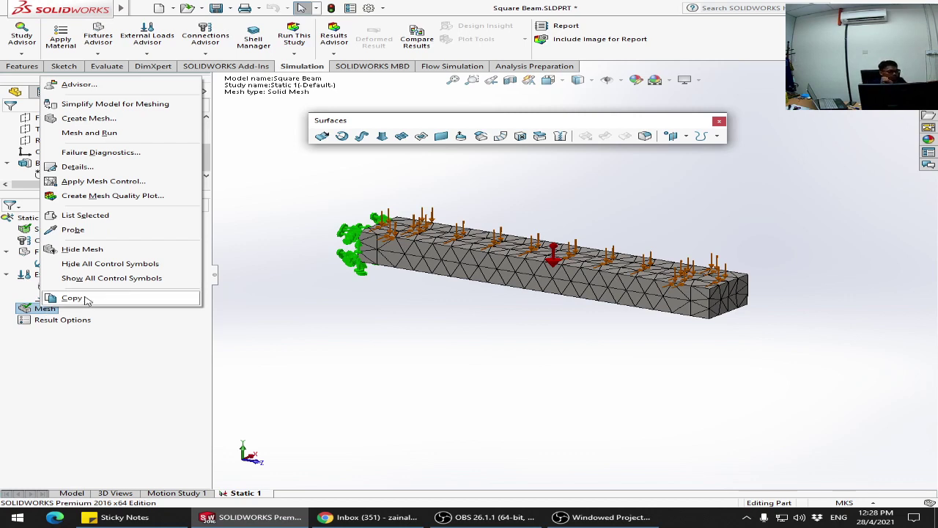
click(307, 338)
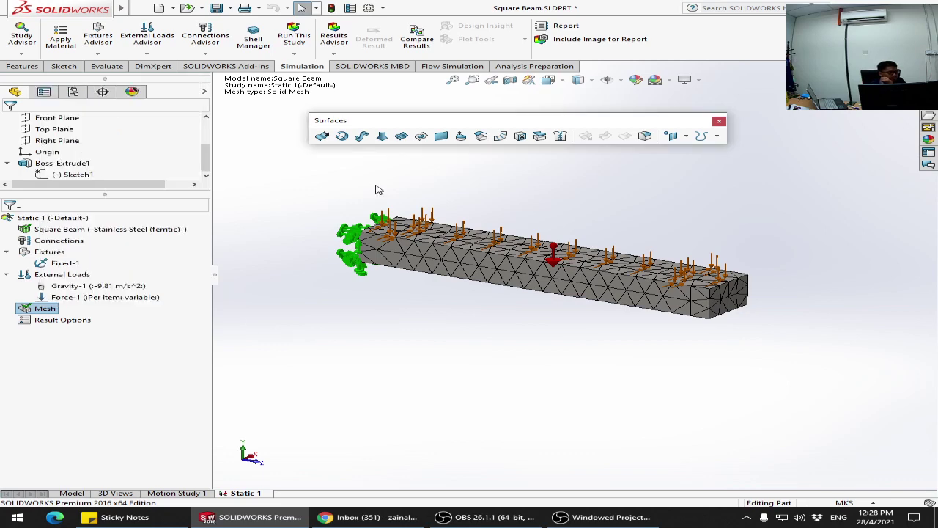
click(295, 35)
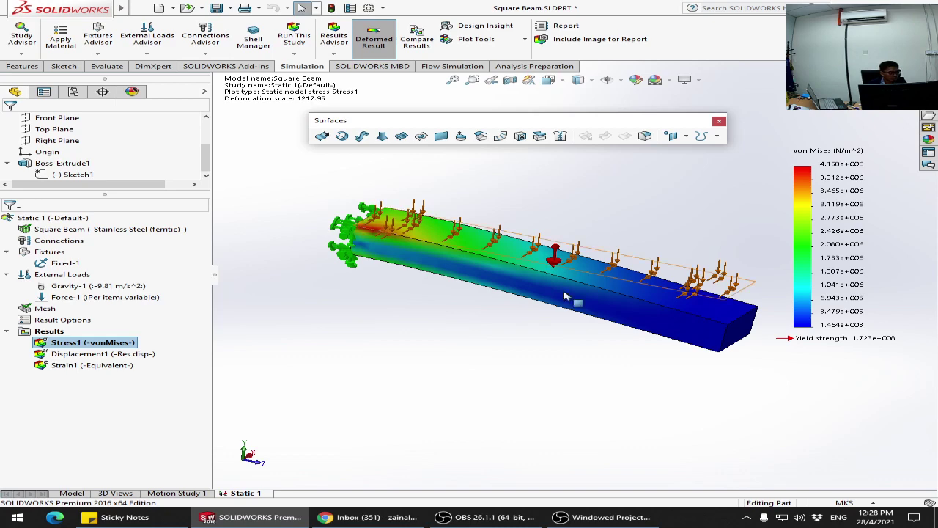
middle_drag(455, 331, 542, 345)
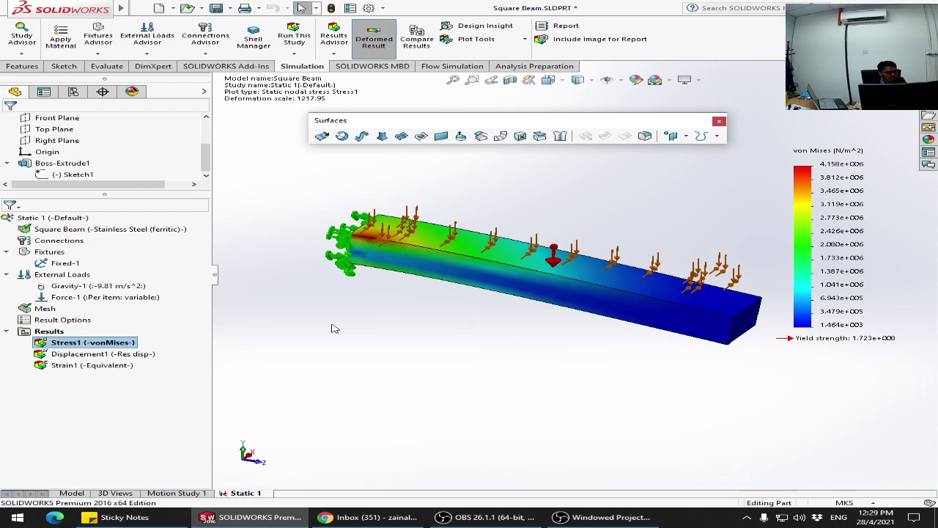
Step: Remesh the beam with the mesh density near the middle between coarse and fine, accepting deletion of the existing results
right_click(55, 309)
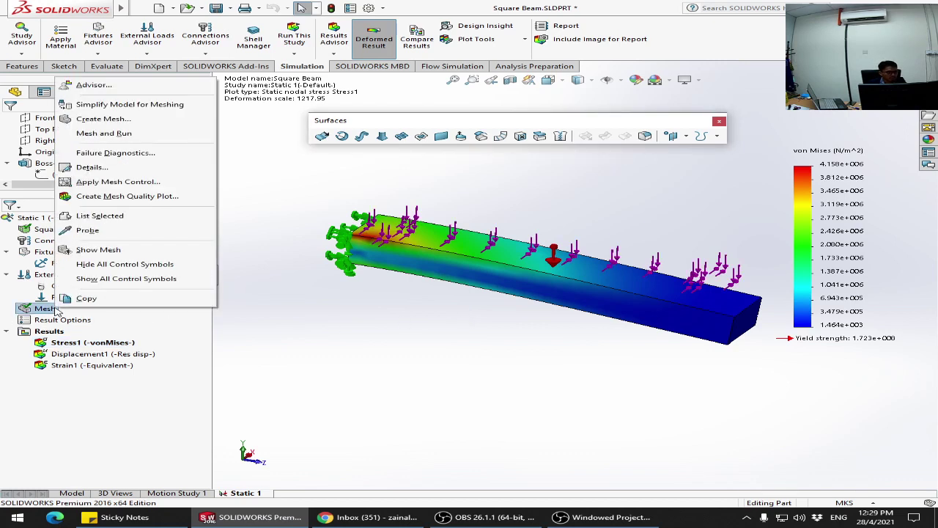
click(147, 135)
click(501, 280)
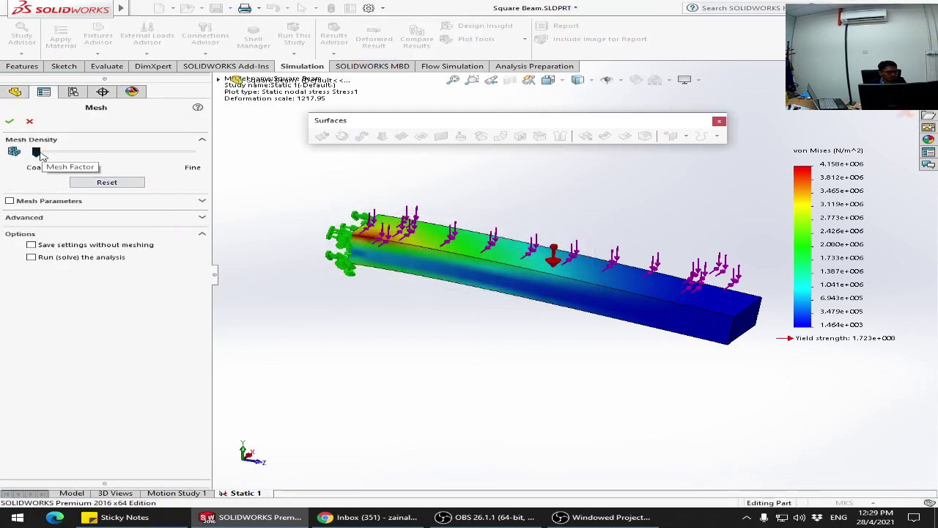
drag(35, 151, 102, 151)
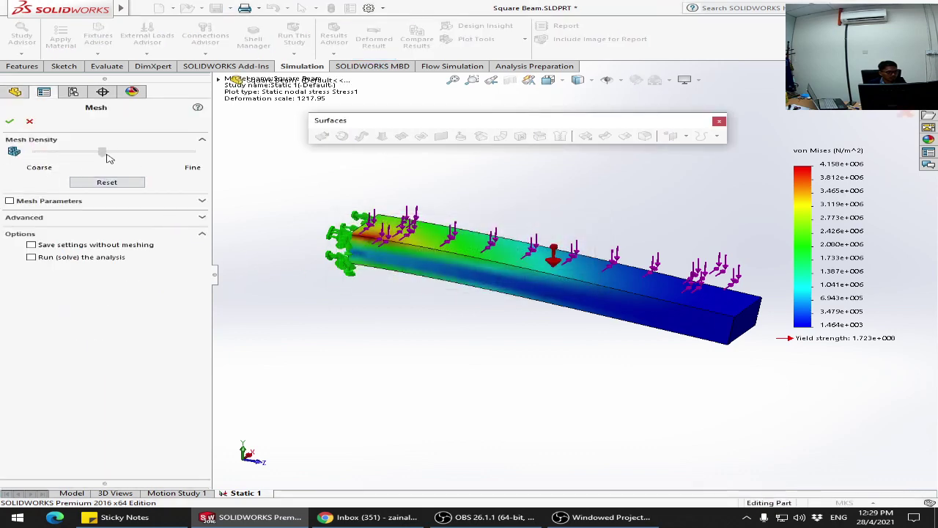
click(10, 121)
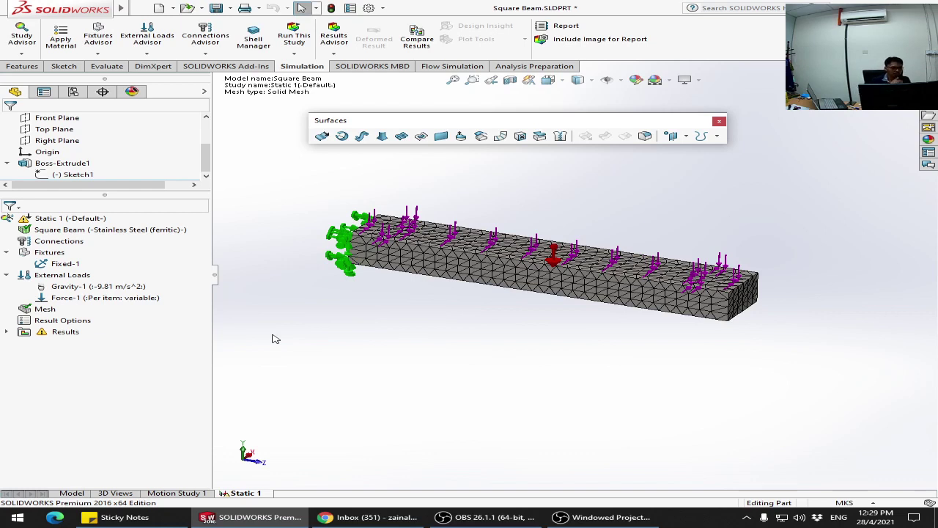
Step: Read the medium mesh's details, including element size, total nodes, total elements and maximum aspect ratio
right_click(49, 311)
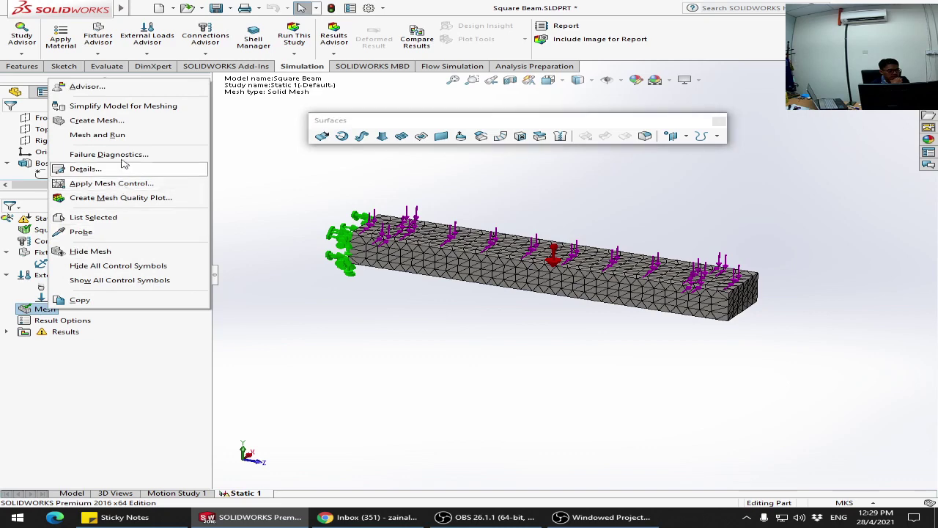
right_click(44, 311)
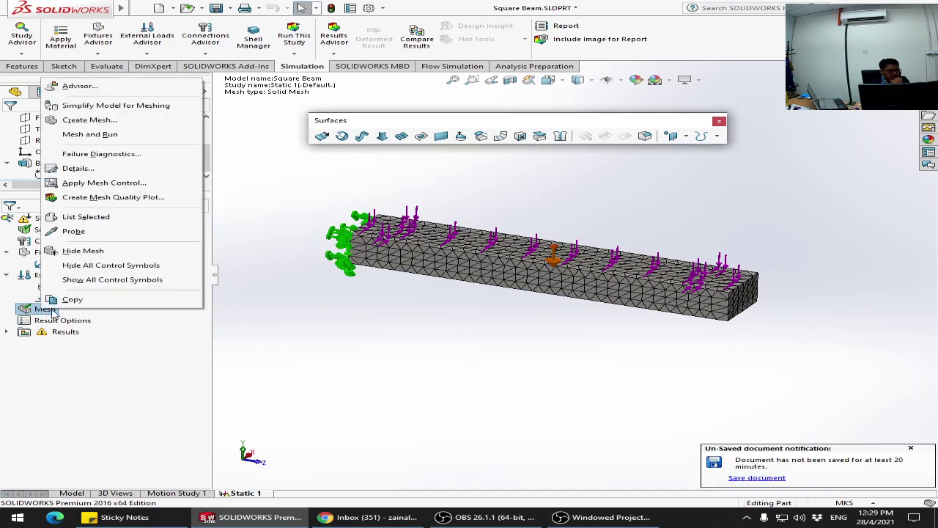
click(140, 170)
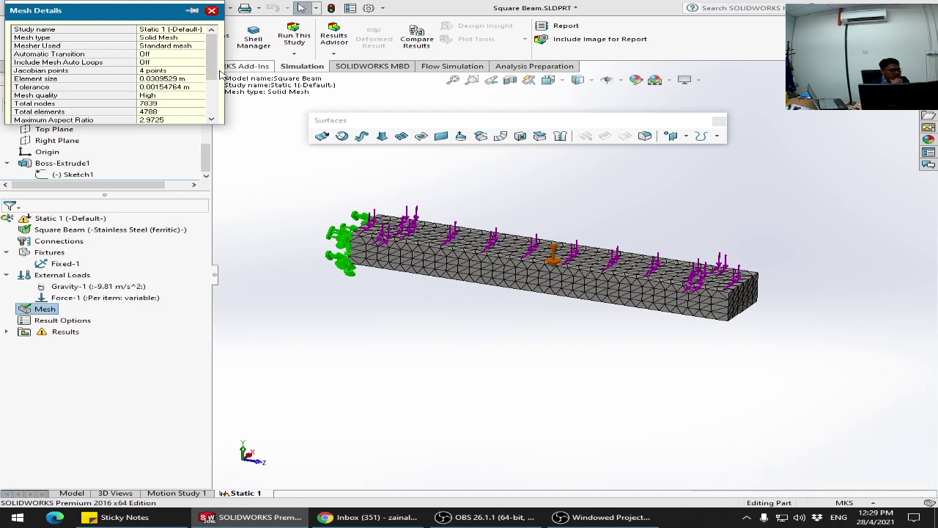
scroll(216, 89, down, 2)
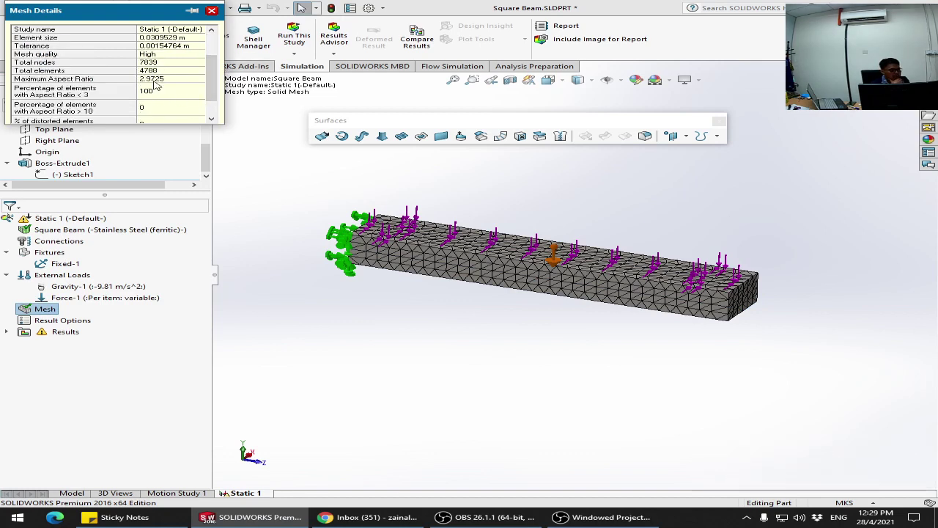
click(212, 11)
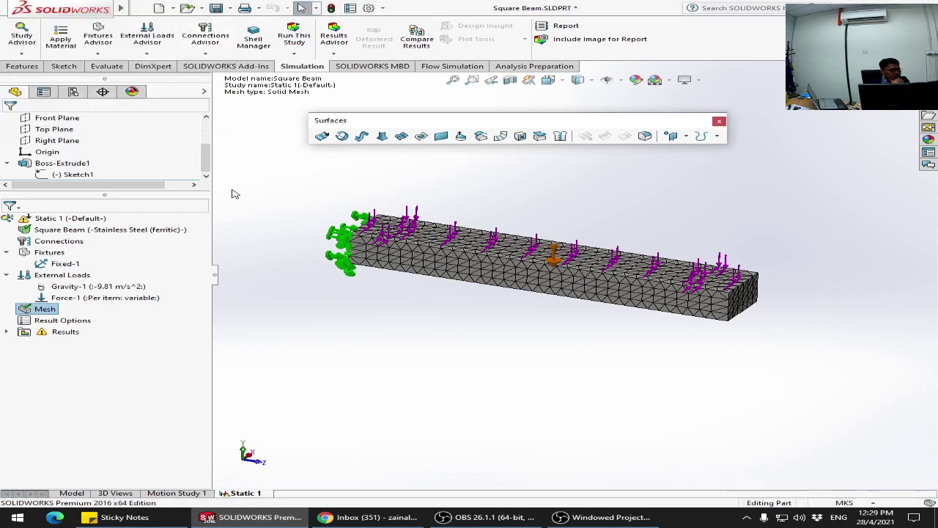
Step: Mesh and run the study at the medium density, and check the mesh details alongside the von Mises stress plot
right_click(48, 309)
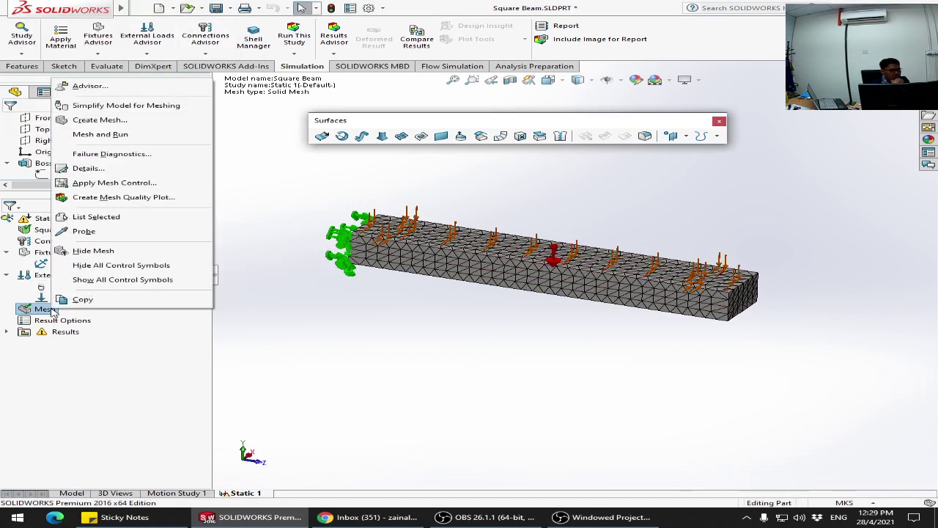
click(101, 135)
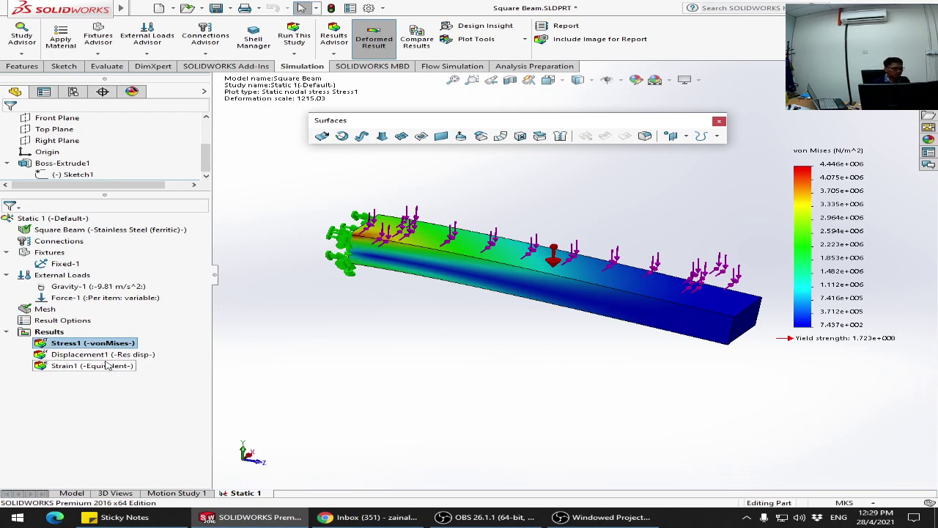
right_click(44, 308)
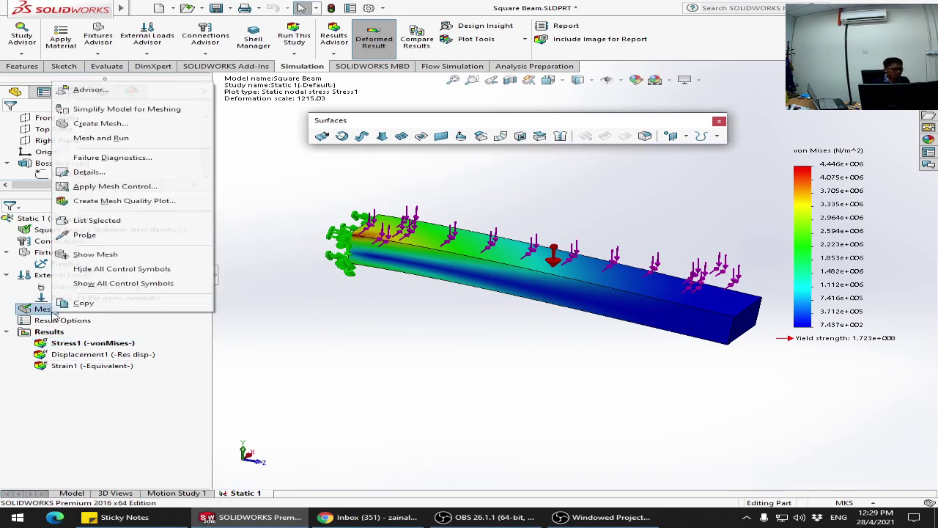
click(130, 171)
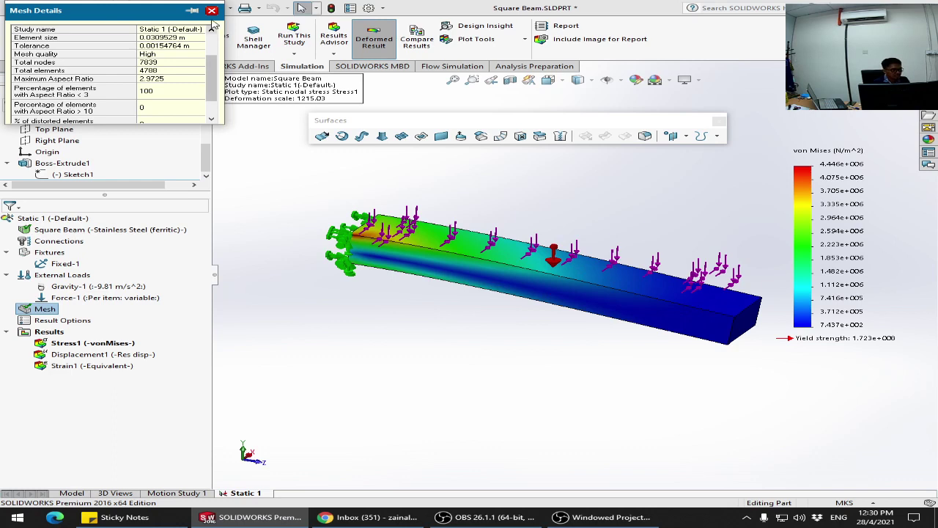
click(212, 11)
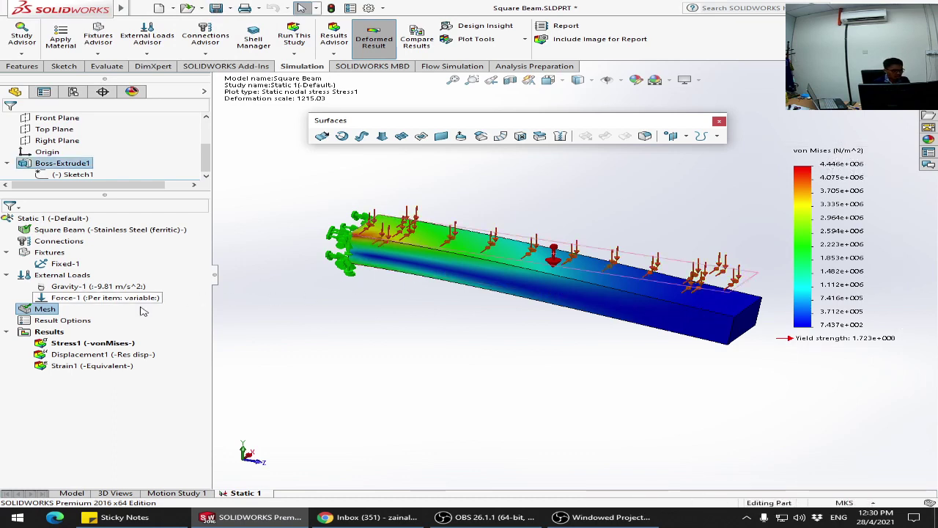
Step: Remesh the beam with the mesh density at the finest level, accepting deletion of the existing results
right_click(48, 310)
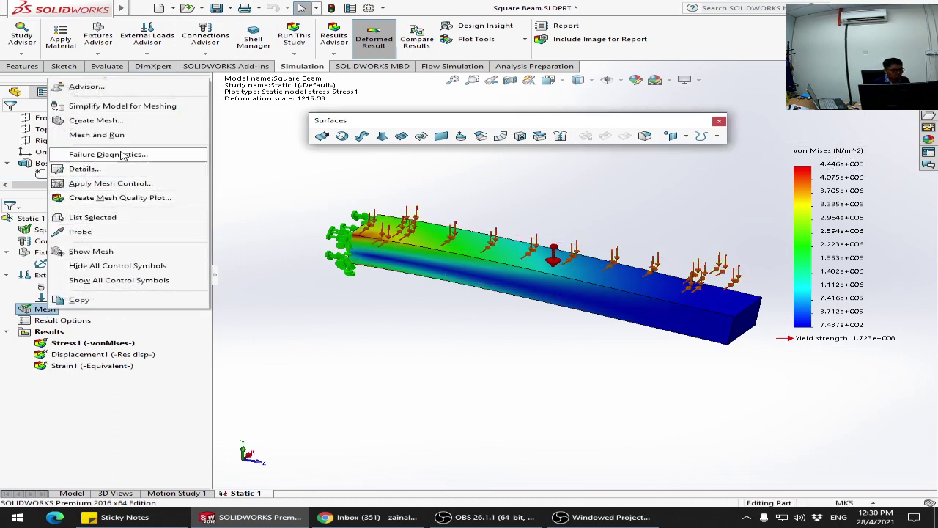
click(127, 121)
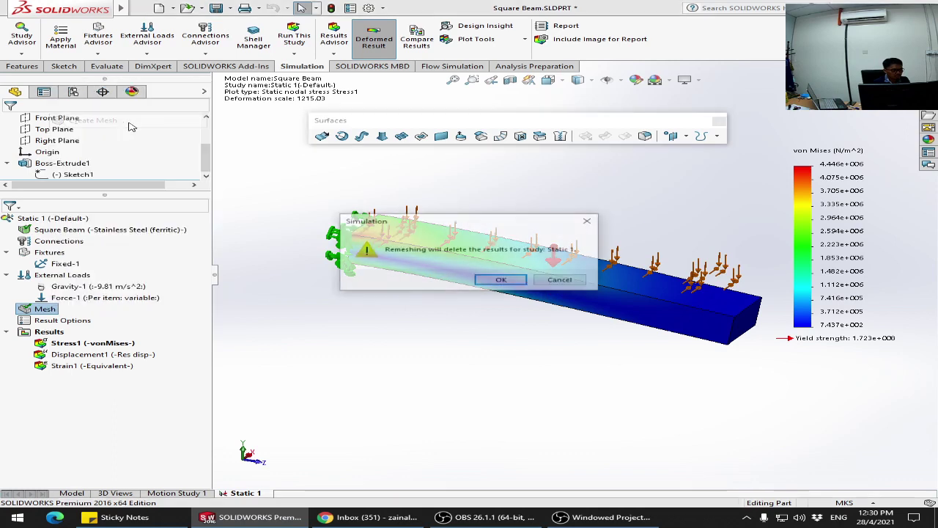
click(500, 280)
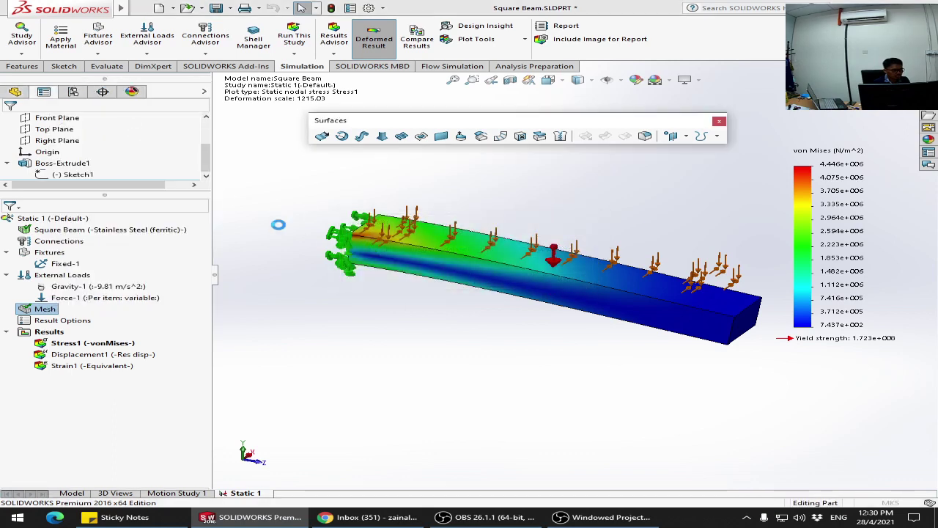
drag(106, 153, 192, 153)
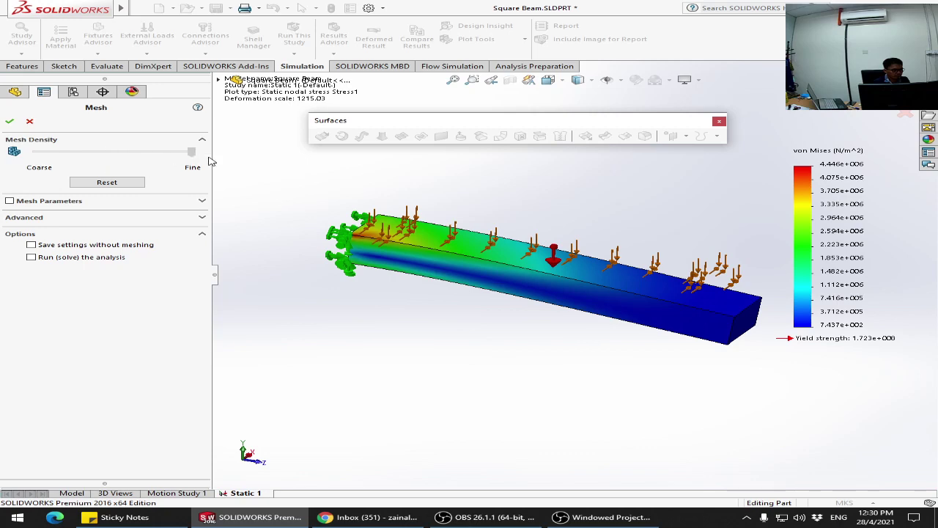
click(10, 121)
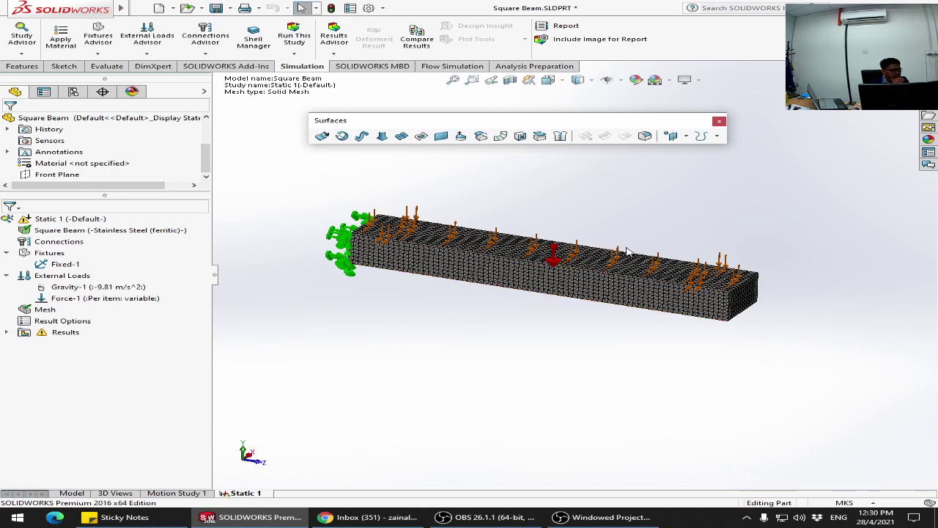
Step: Inspect the fine mesh on the beam and read its details, including element size, total nodes, total elements and aspect ratios
scroll(541, 225, down, 4)
scroll(588, 312, up, 3)
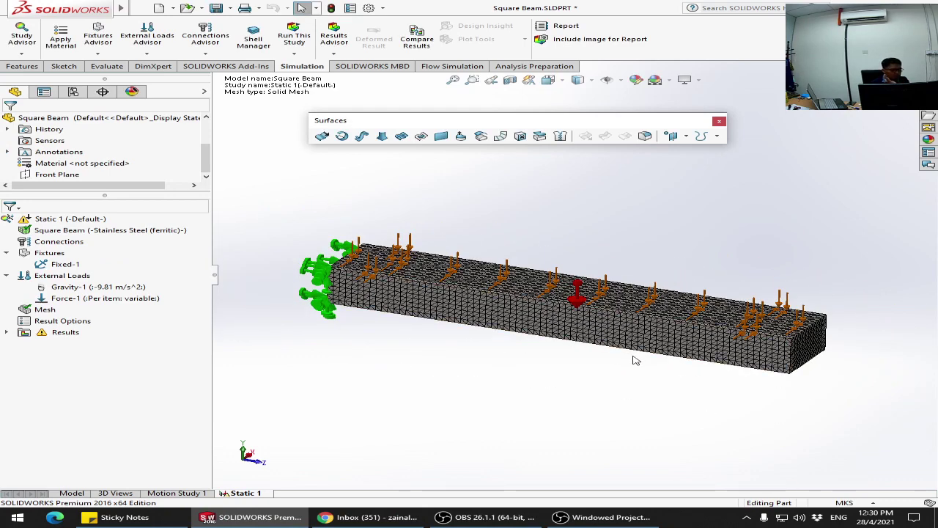
middle_drag(636, 359, 601, 364)
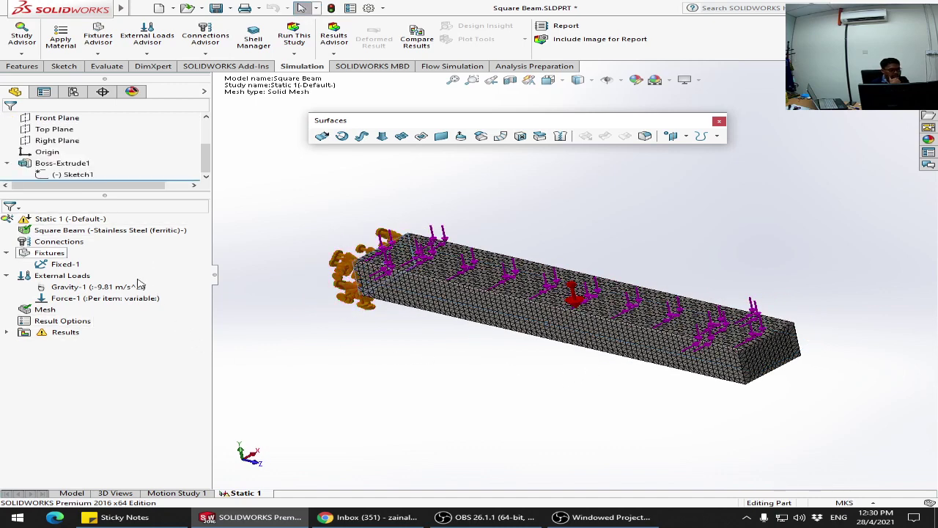
right_click(46, 309)
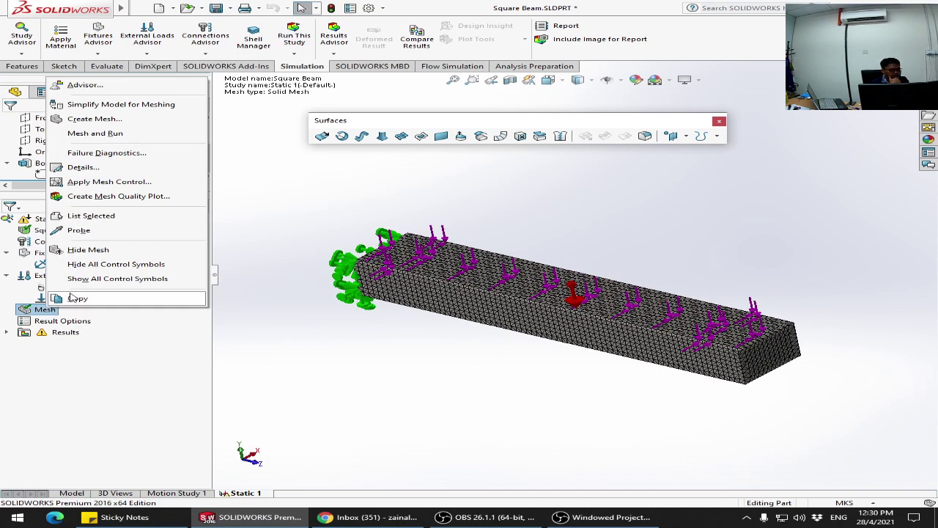
click(83, 168)
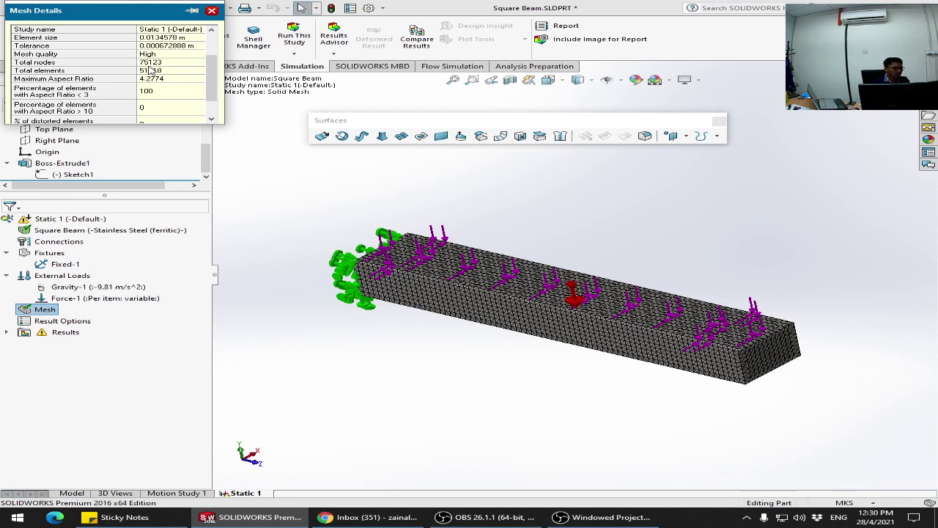
click(212, 10)
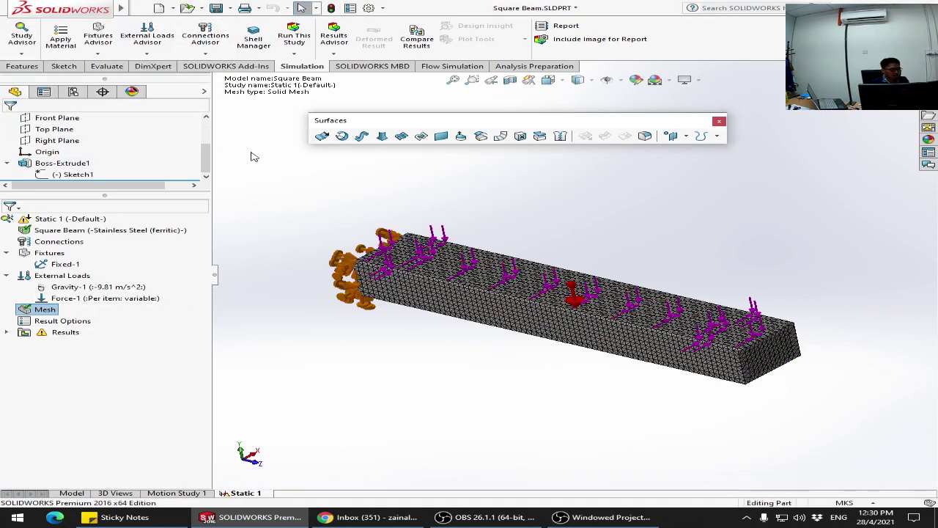
Step: Run the static study with the fine mesh and view the beam's deformed von Mises stress plot
click(296, 40)
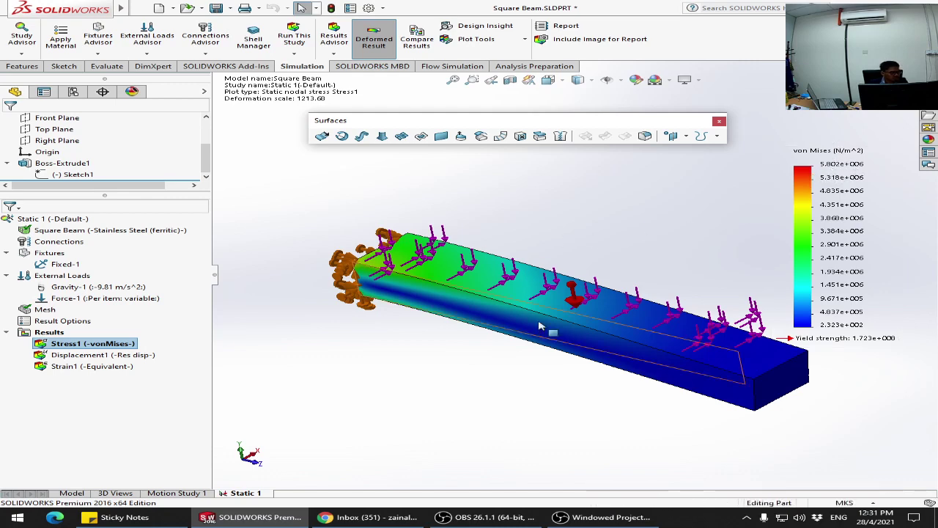
middle_drag(524, 372, 569, 349)
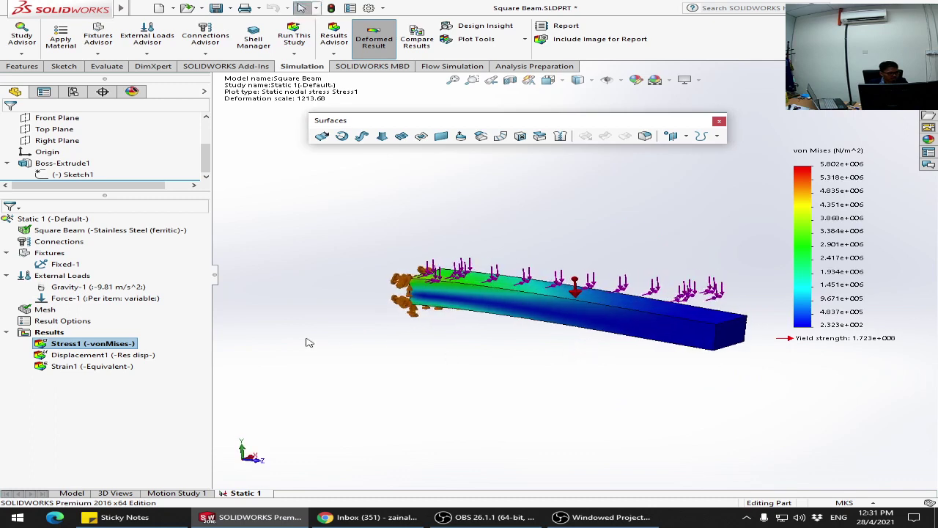
Step: Animate the von Mises stress plot with the animation speed at 0 and show the AVI saving options
right_click(110, 347)
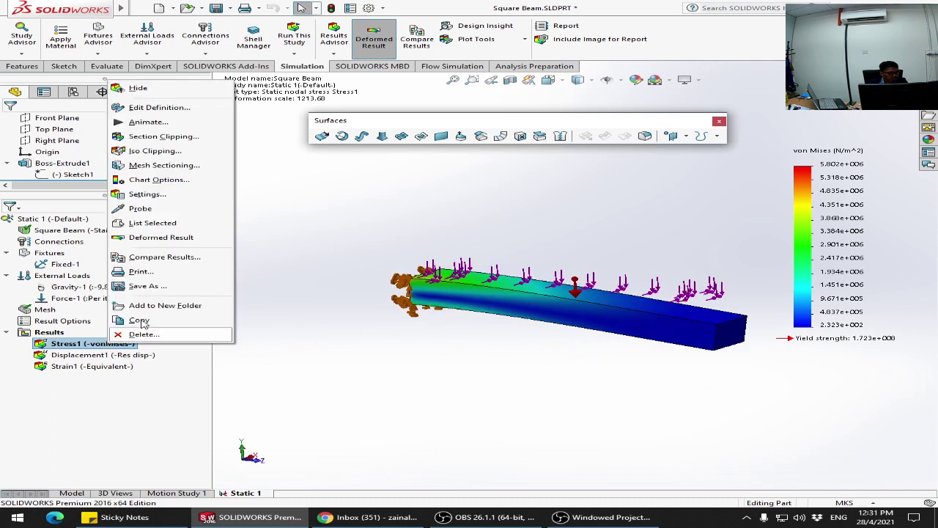
click(156, 122)
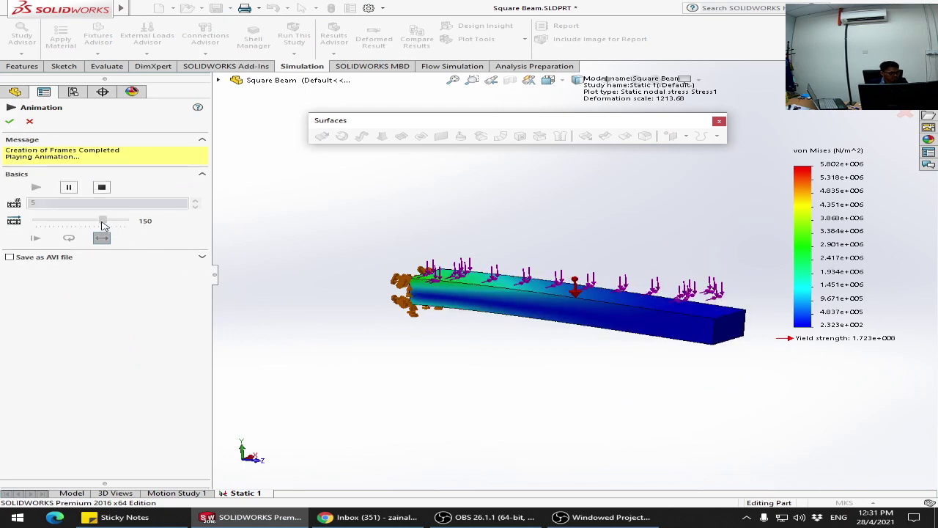
drag(102, 221, 36, 221)
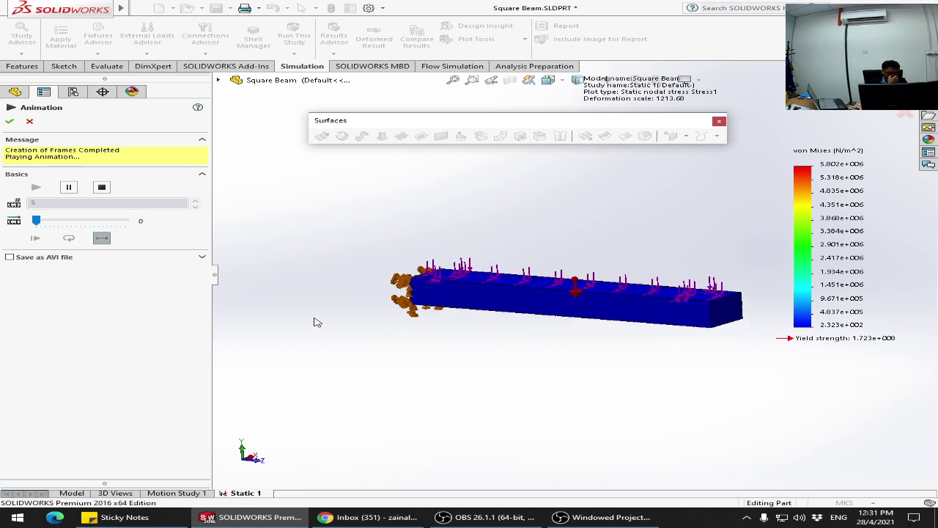
click(203, 258)
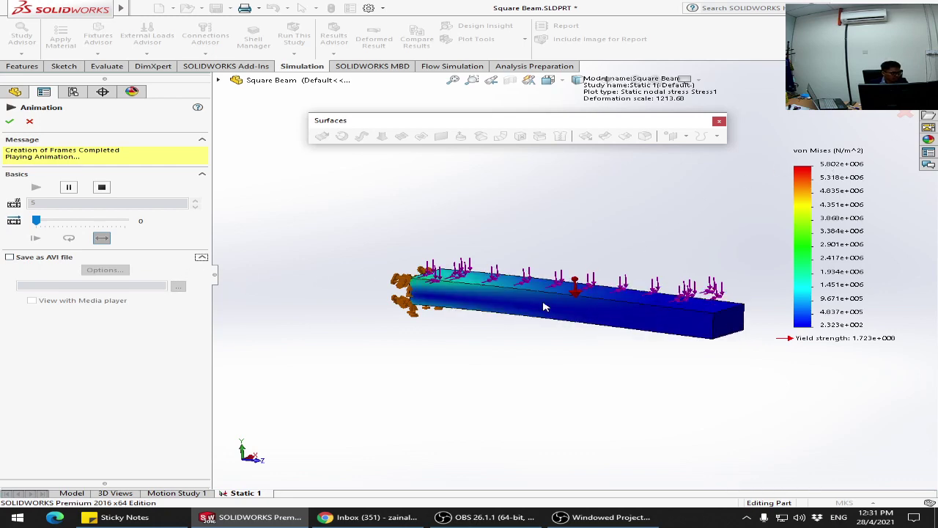
Step: Examine the animated stress distribution at the beam's fixed end and along its length, and end the animation
scroll(437, 293, down, 8)
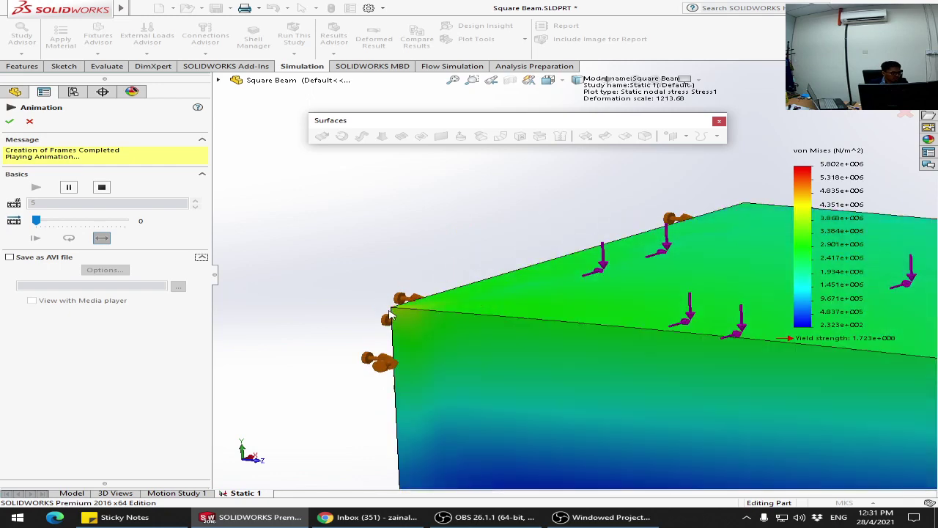
middle_drag(592, 224, 493, 354)
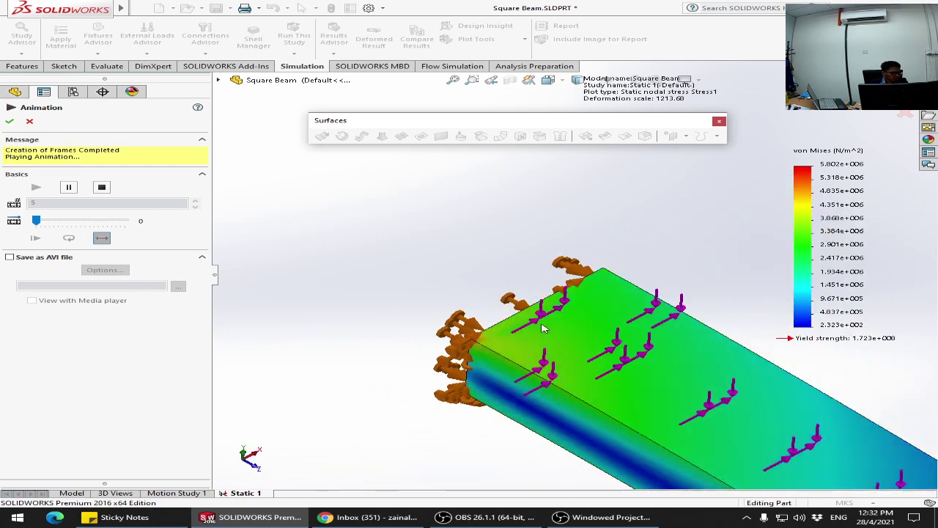
middle_drag(544, 318, 533, 277)
scroll(536, 277, down, 4)
scroll(770, 266, up, 2)
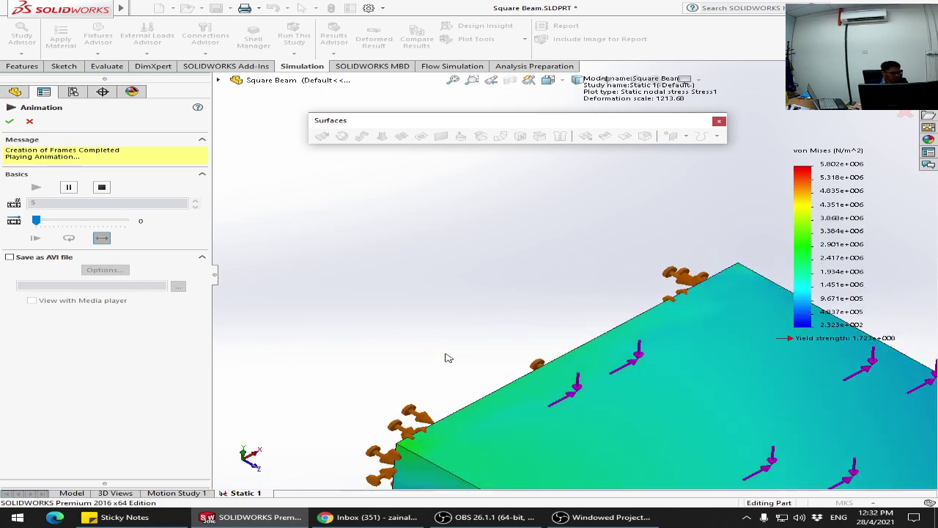
middle_drag(446, 358, 591, 362)
scroll(549, 385, up, 5)
scroll(752, 405, up, 3)
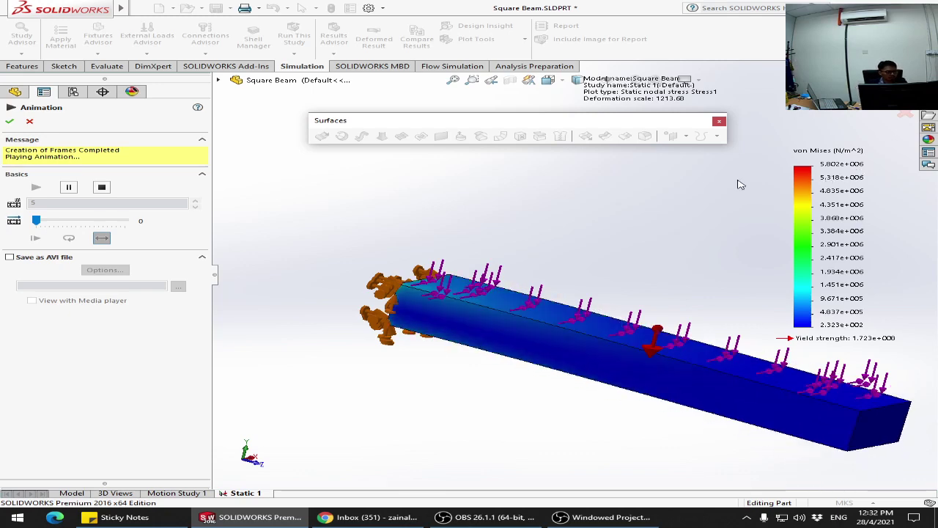
click(30, 121)
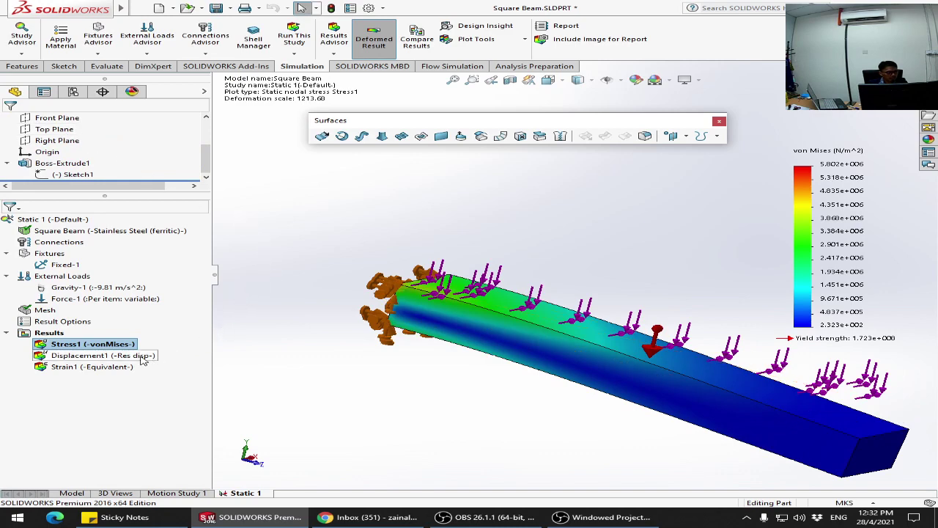
Step: Display the resultant displacement plot with the beam in the Right view
middle_drag(628, 408, 700, 432)
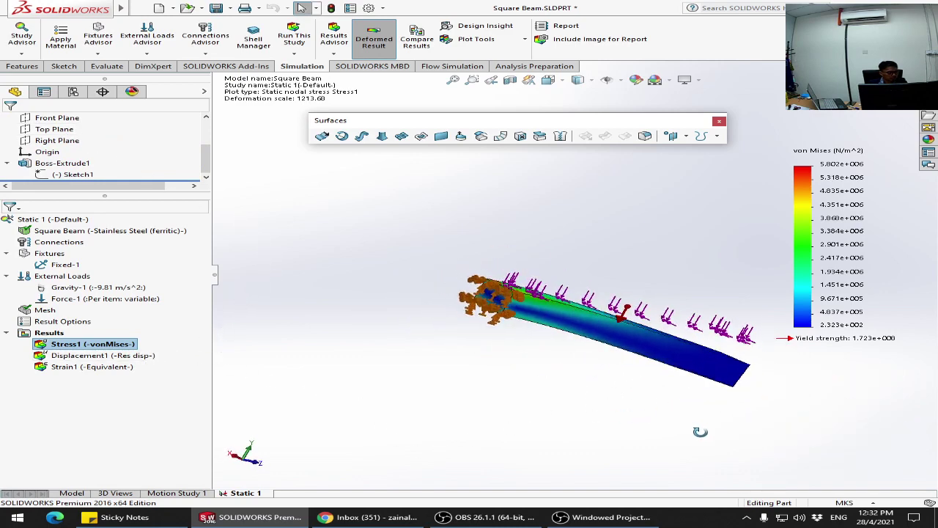
click(251, 460)
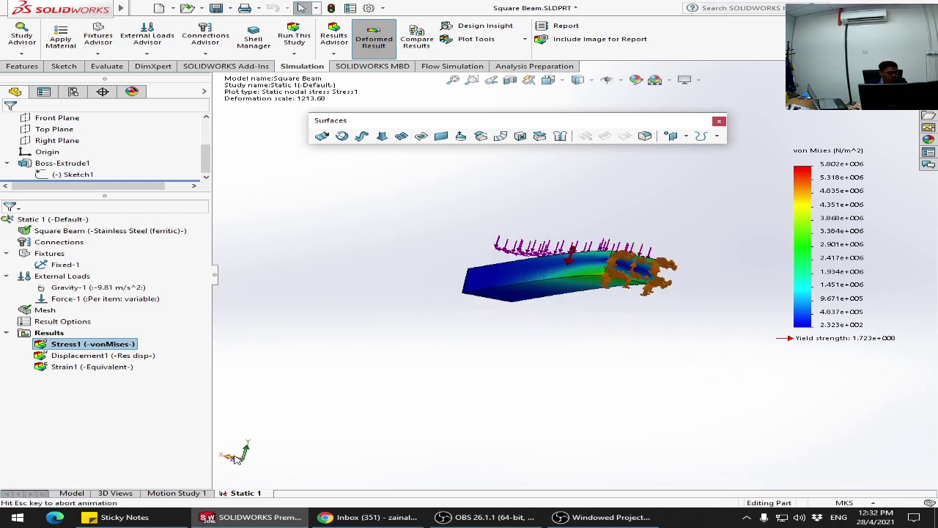
click(121, 357)
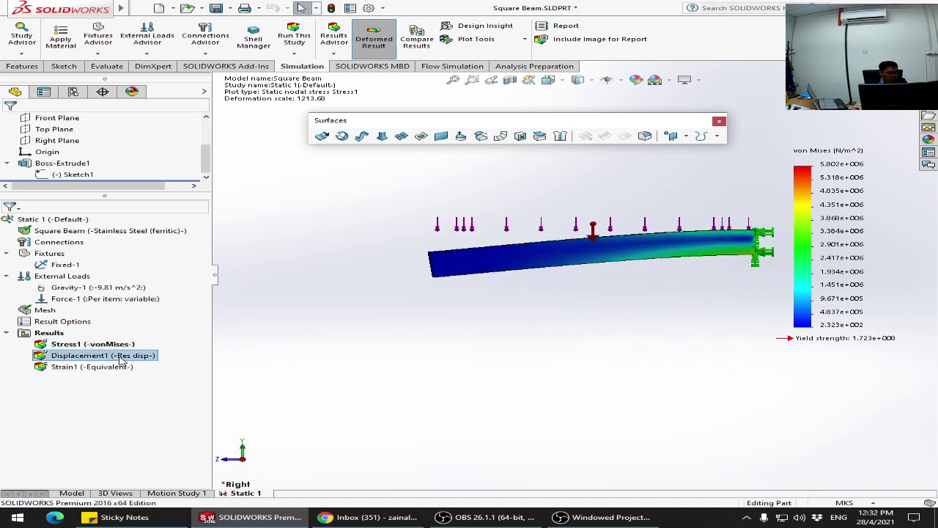
double_click(122, 357)
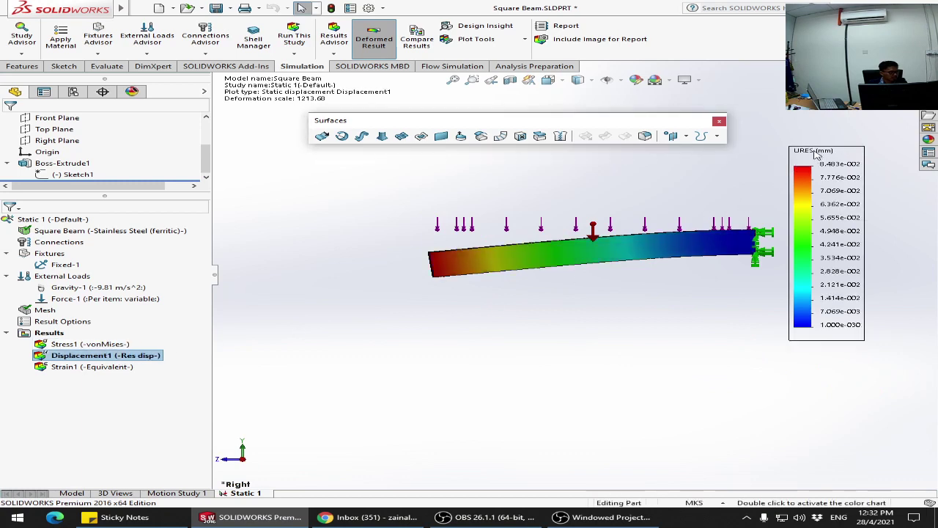
scroll(698, 244, down, 2)
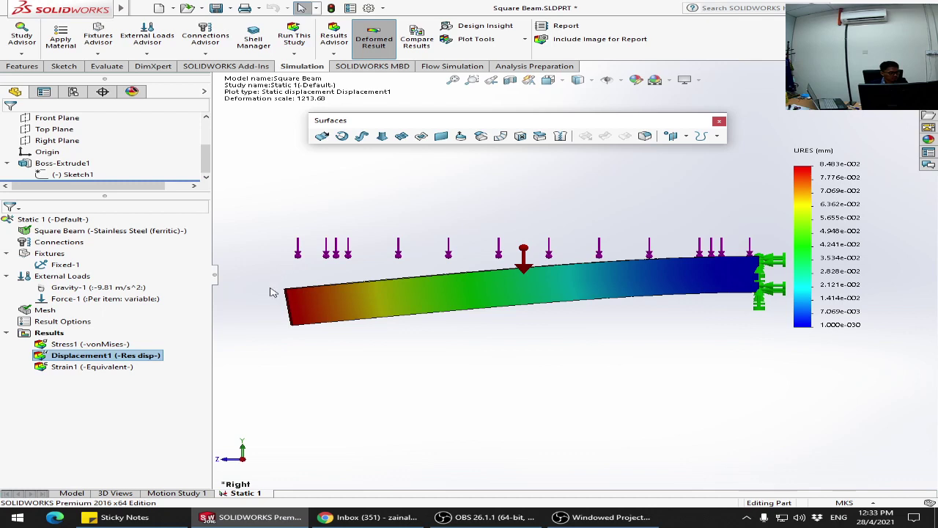
Step: Animate the displacement plot, pause the playback and close the animation
right_click(152, 356)
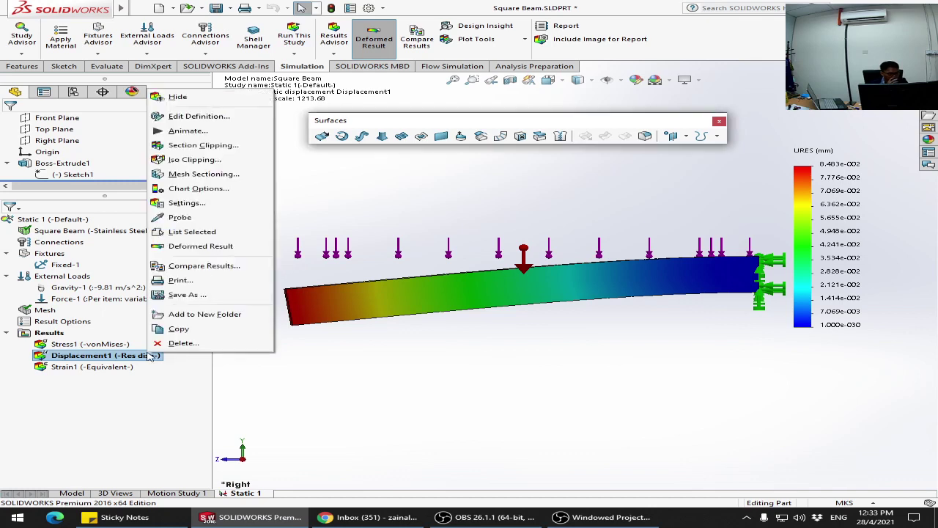
click(204, 134)
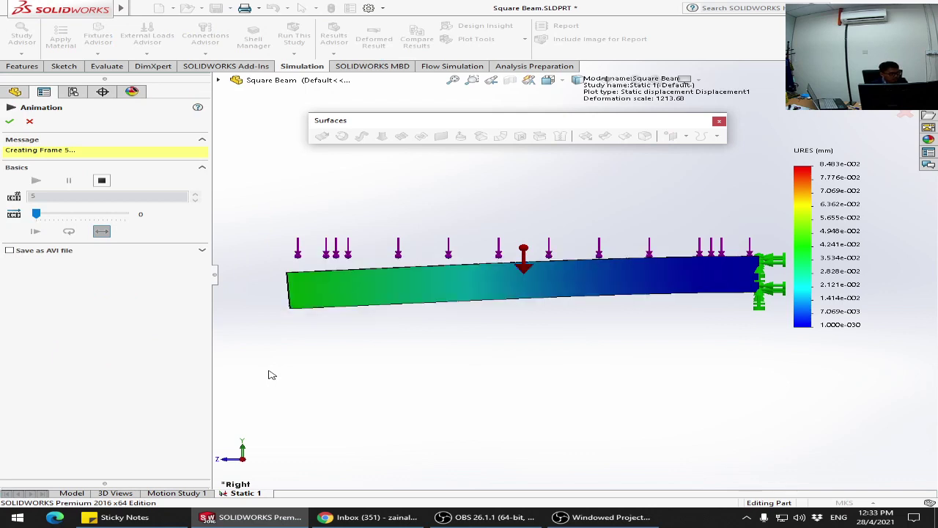
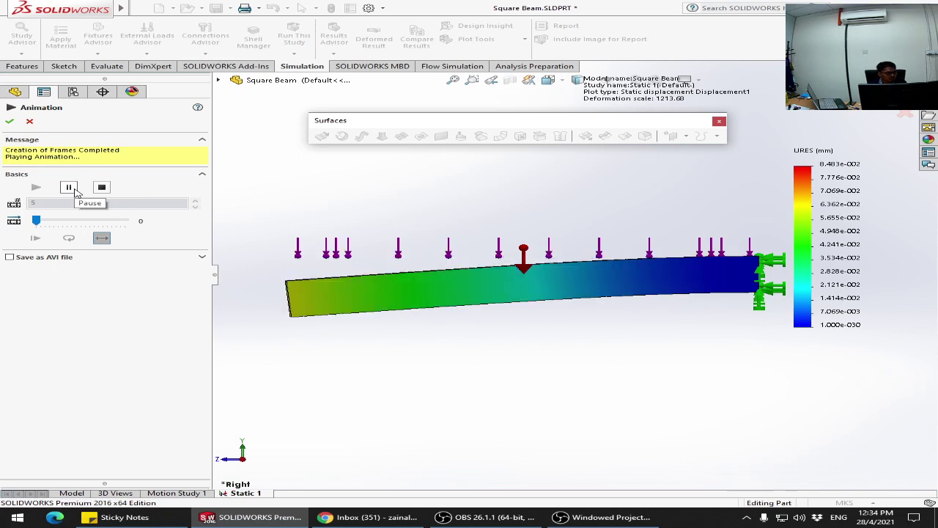
click(73, 188)
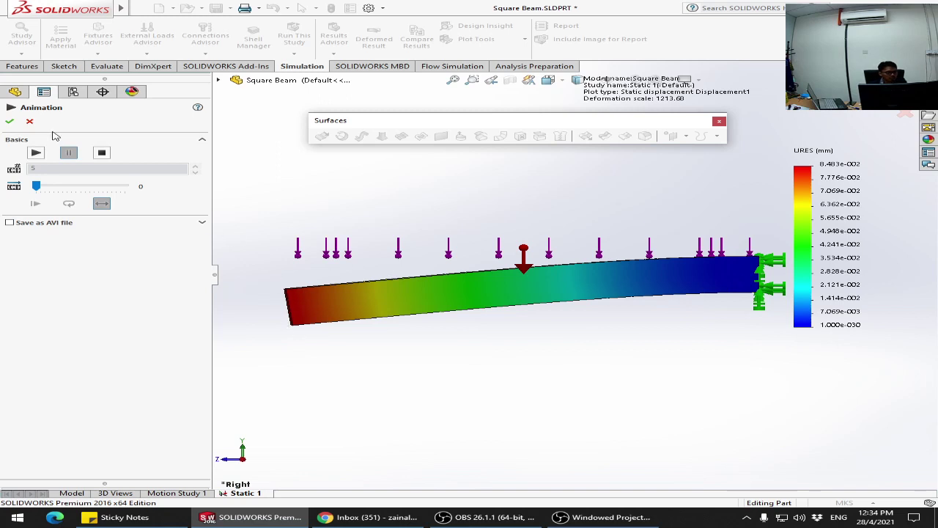
click(29, 122)
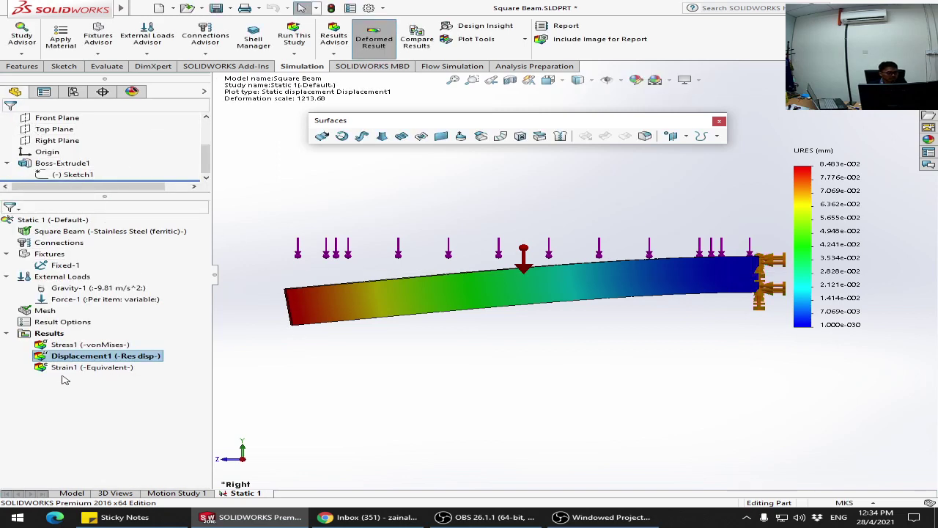
Step: Display the equivalent strain plot and inspect the strain concentration at the lower corner of the beam's fixed end
double_click(70, 369)
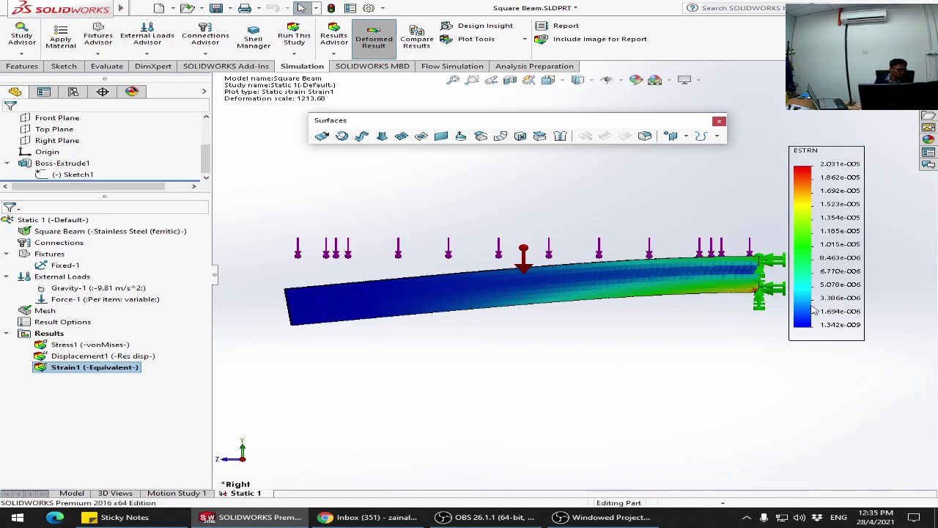
middle_drag(730, 329, 699, 219)
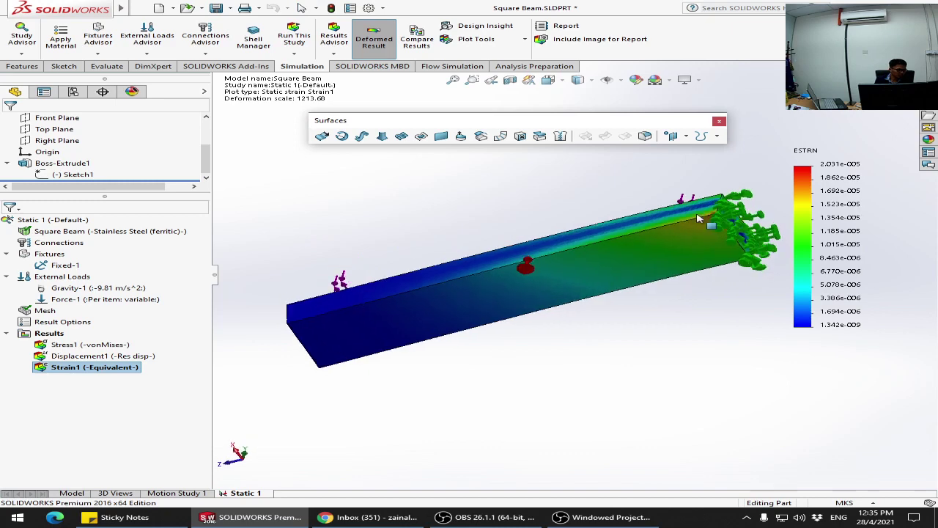
scroll(698, 219, down, 5)
scroll(689, 274, up, 2)
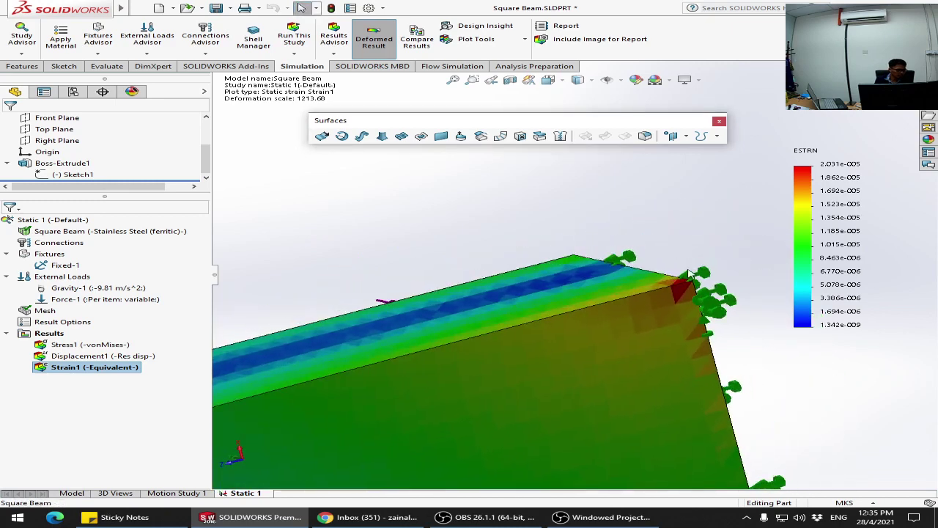
scroll(661, 259, up, 3)
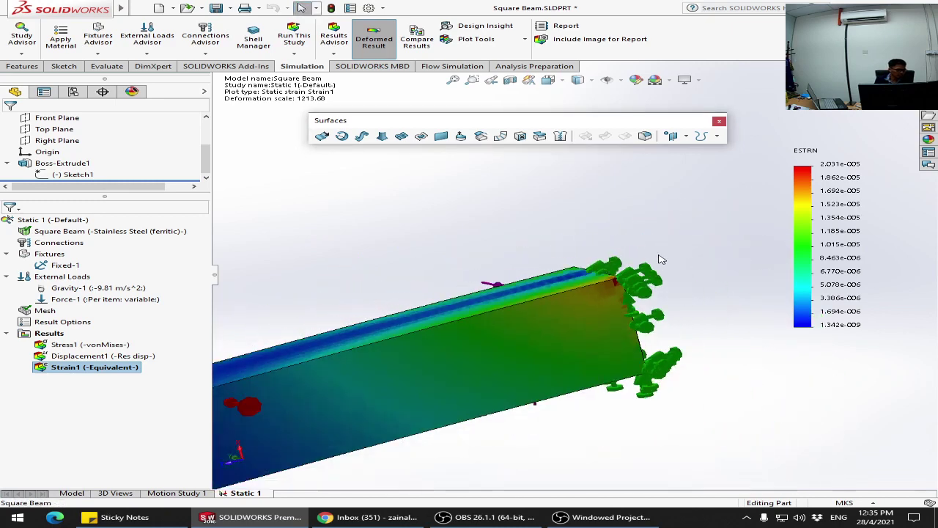
Step: Examine the equivalent strain distribution over the whole beam from several sides, including its side, underside and top faces
middle_drag(661, 259, 319, 421)
middle_drag(692, 276, 515, 359)
middle_drag(348, 404, 290, 353)
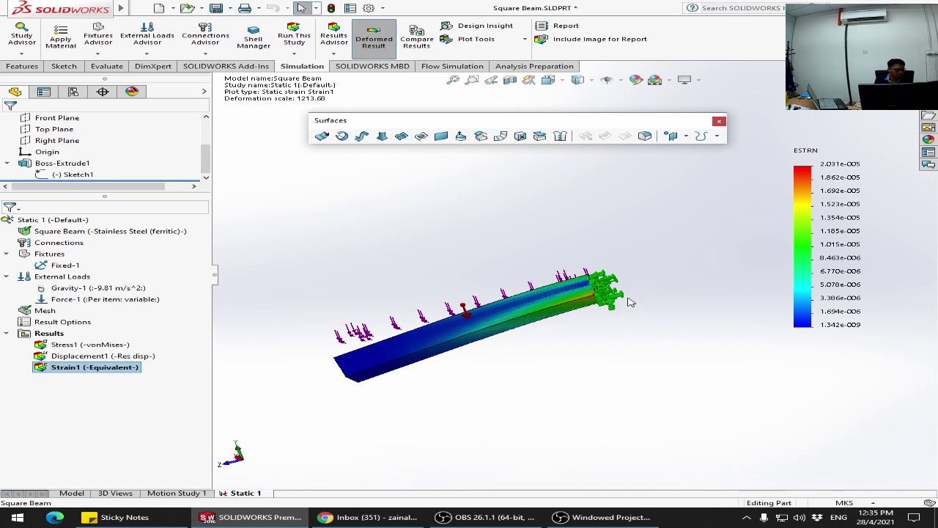
middle_drag(630, 302, 554, 318)
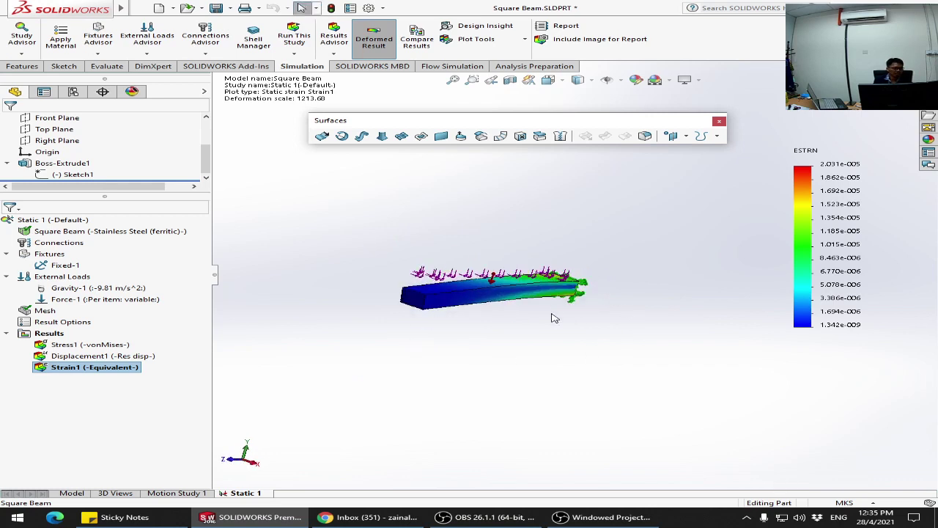
scroll(555, 318, down, 3)
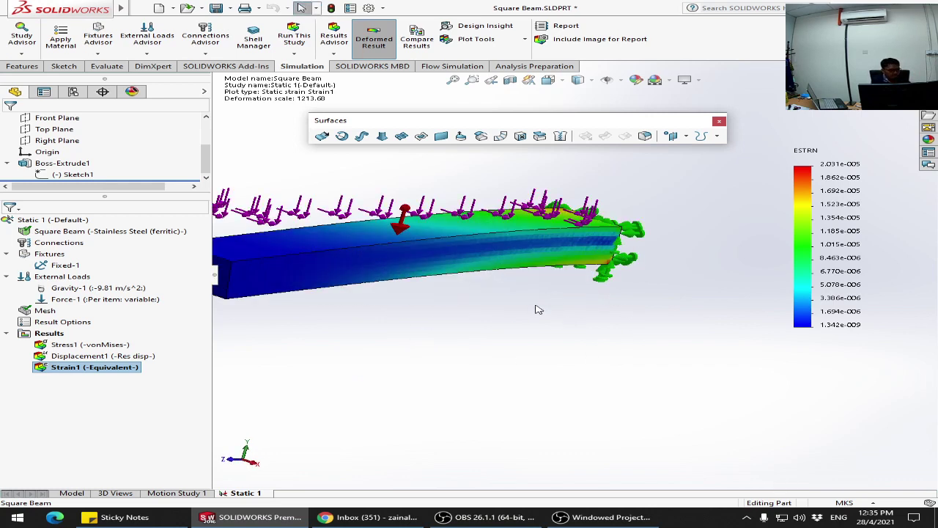
middle_drag(589, 325, 458, 205)
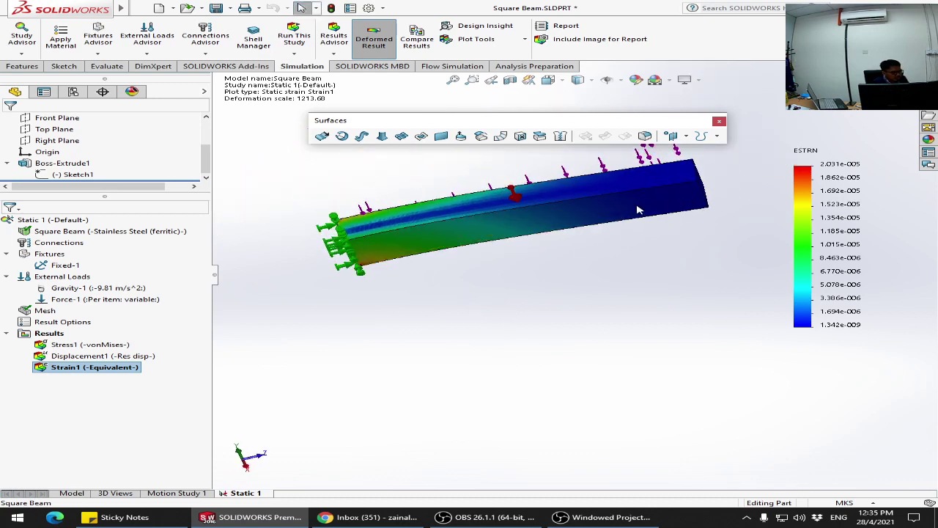
middle_drag(607, 272, 505, 346)
scroll(506, 338, up, 2)
scroll(565, 195, down, 2)
scroll(516, 290, down, 4)
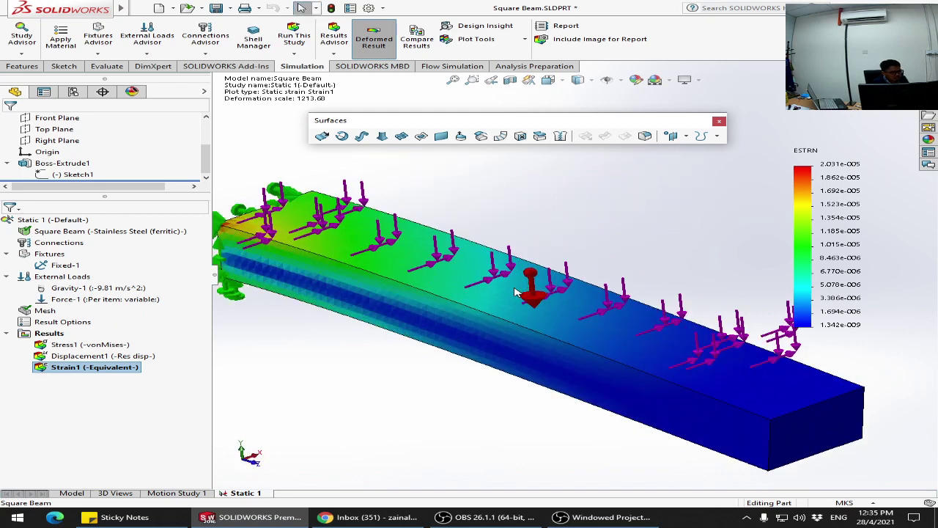
scroll(391, 351, up, 2)
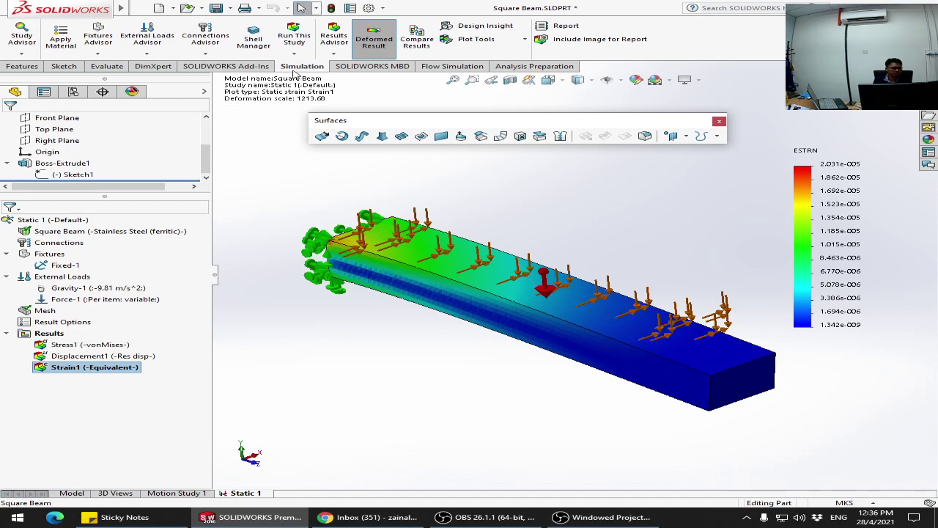
Step: Close the Square Beam part without saving its changes and create a new part document from the Part template
click(929, 8)
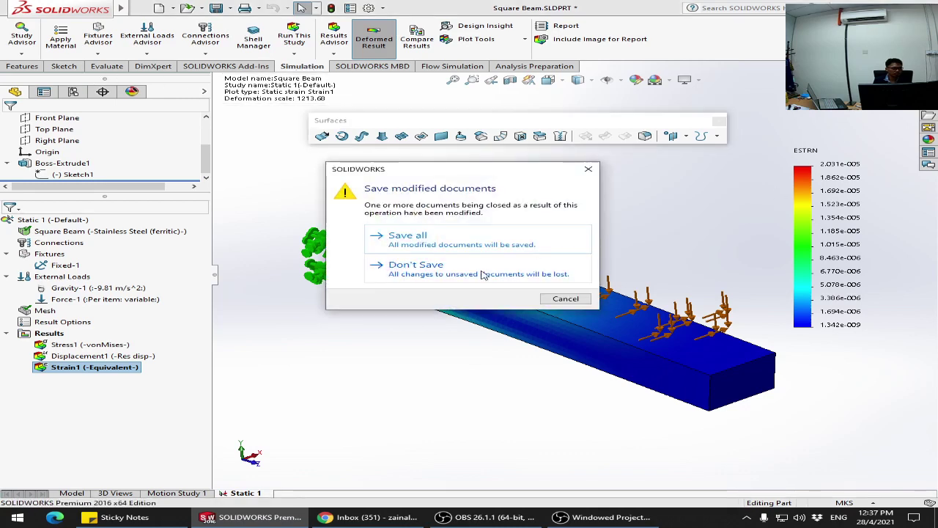
click(482, 274)
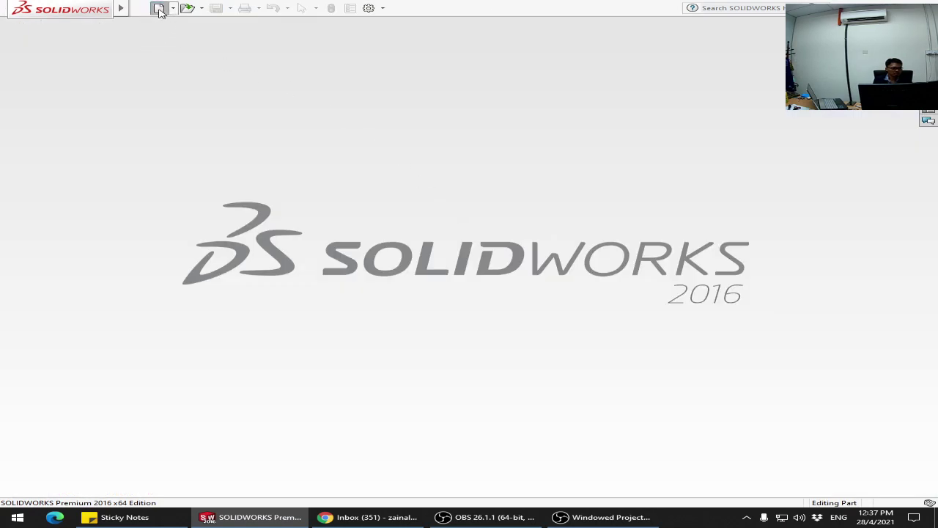
click(159, 8)
click(300, 129)
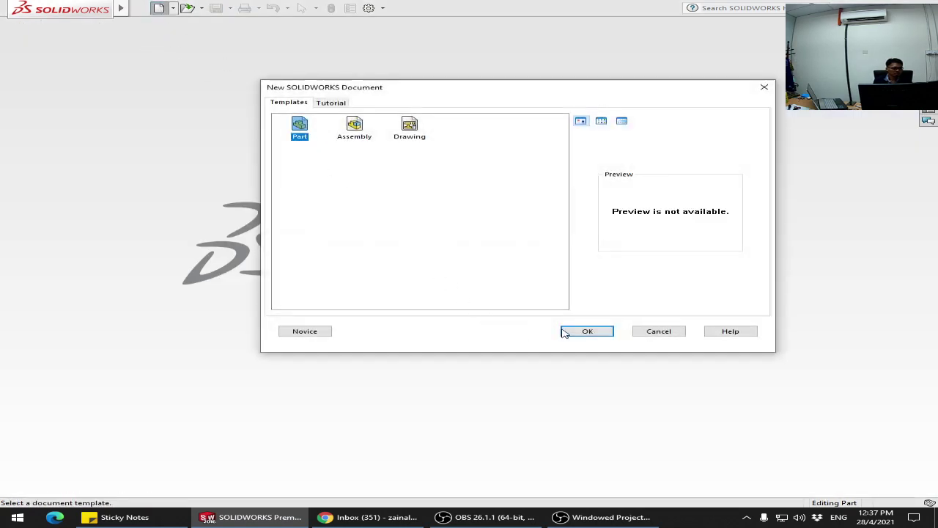
click(565, 333)
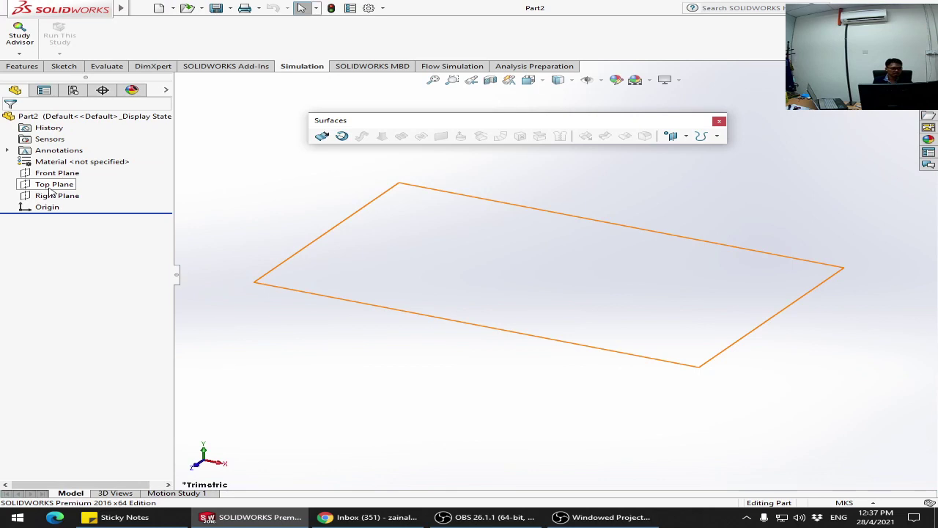
Step: Try to create a new simulation study in the empty part and dismiss the resulting message
click(19, 52)
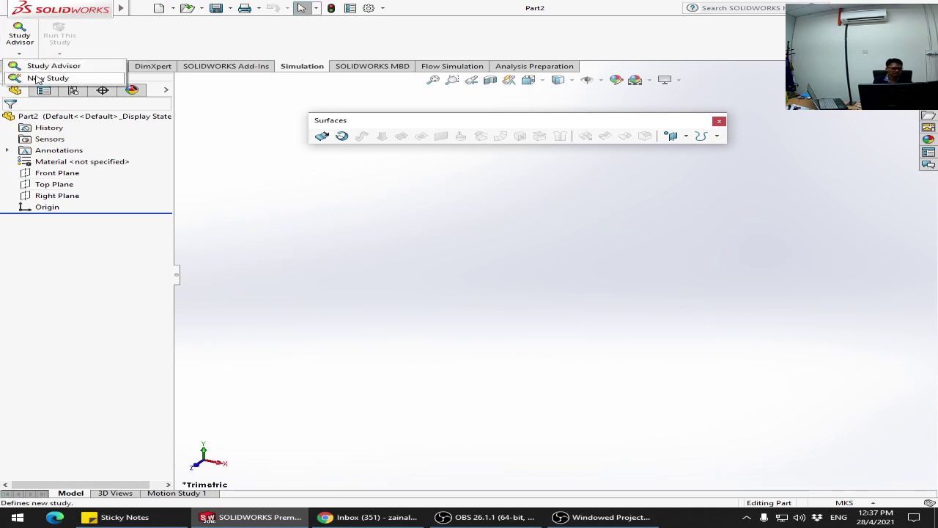
click(37, 79)
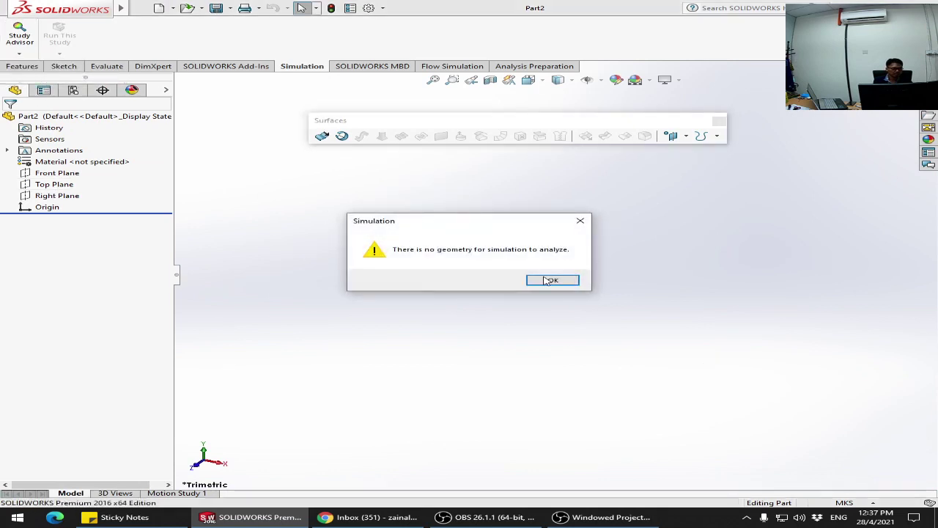
click(545, 281)
Step: Start a new sketch on the Top Plane
click(54, 184)
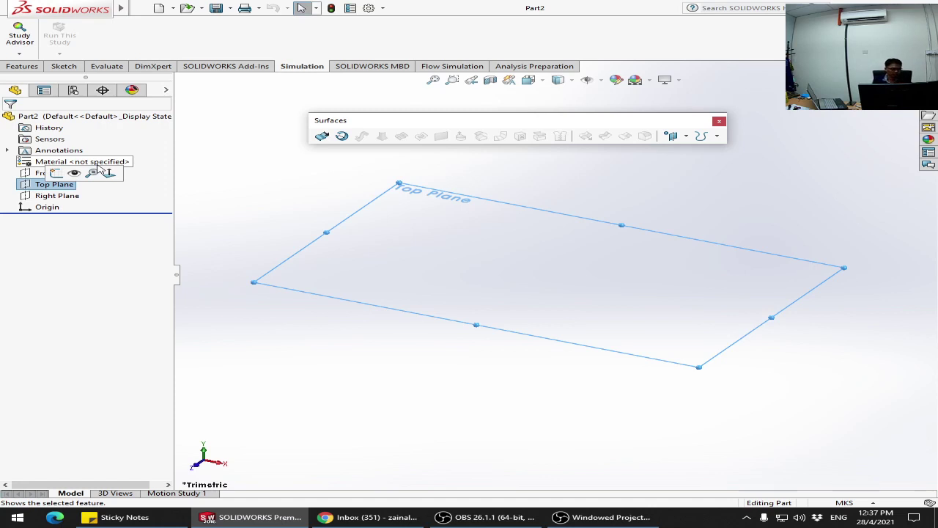
click(57, 173)
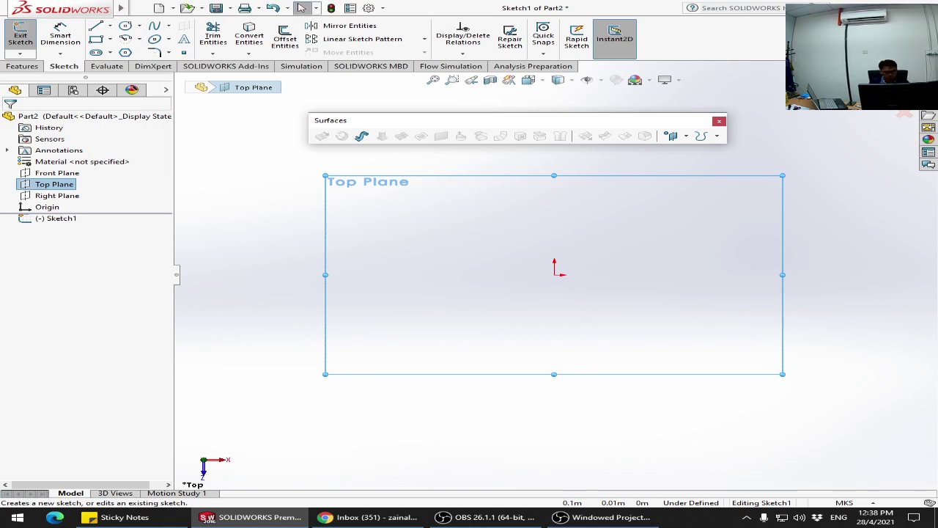
Step: Switch to Chrome, look through the ista.org home page and its latest news, and reopen the site from the Google results for "ista"
key(alt+Tab)
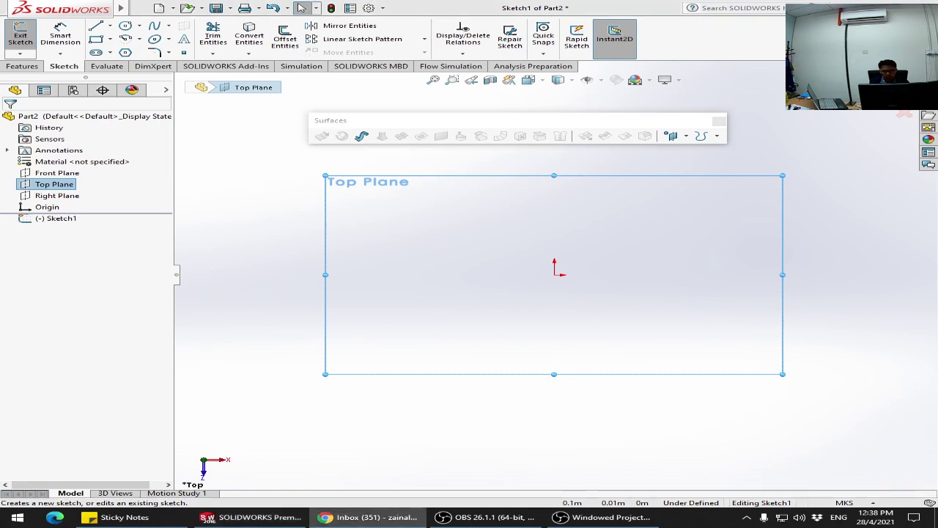
key(ctrl+Tab)
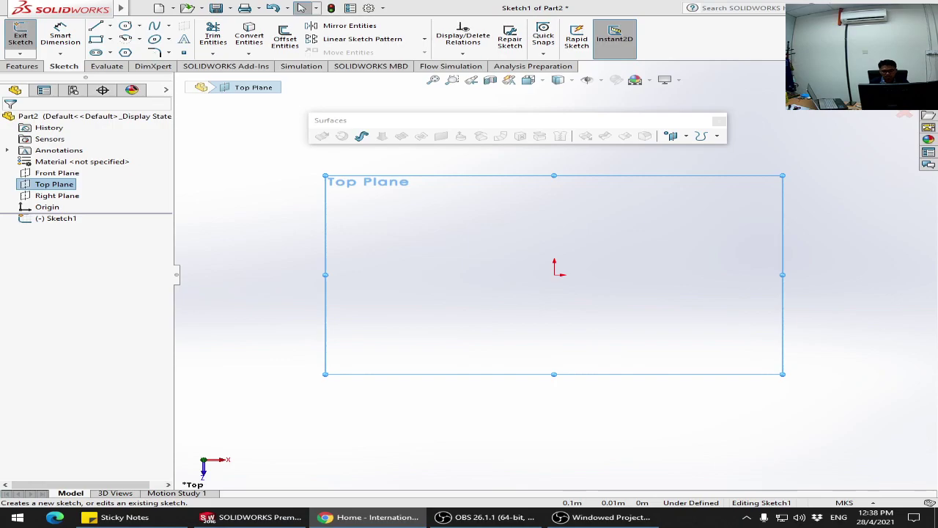
click(370, 517)
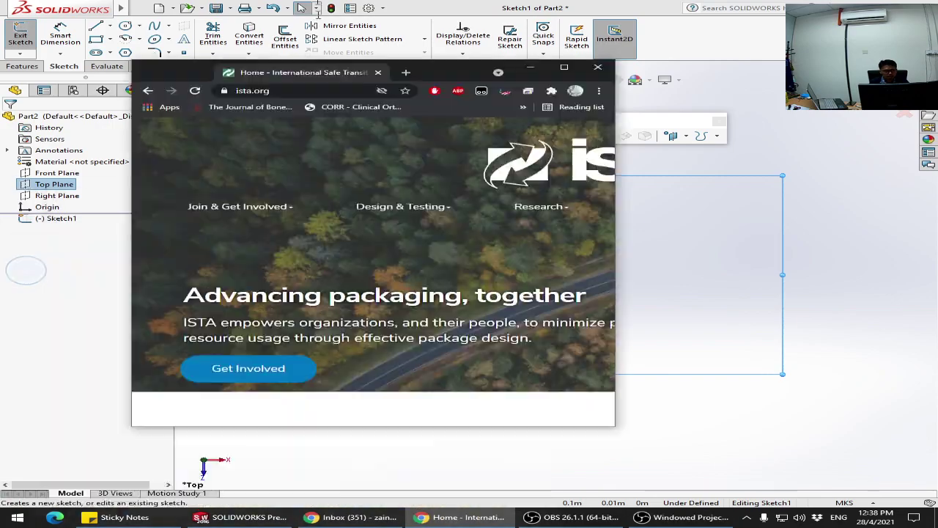
scroll(519, 392, down, 10)
scroll(519, 391, up, 2)
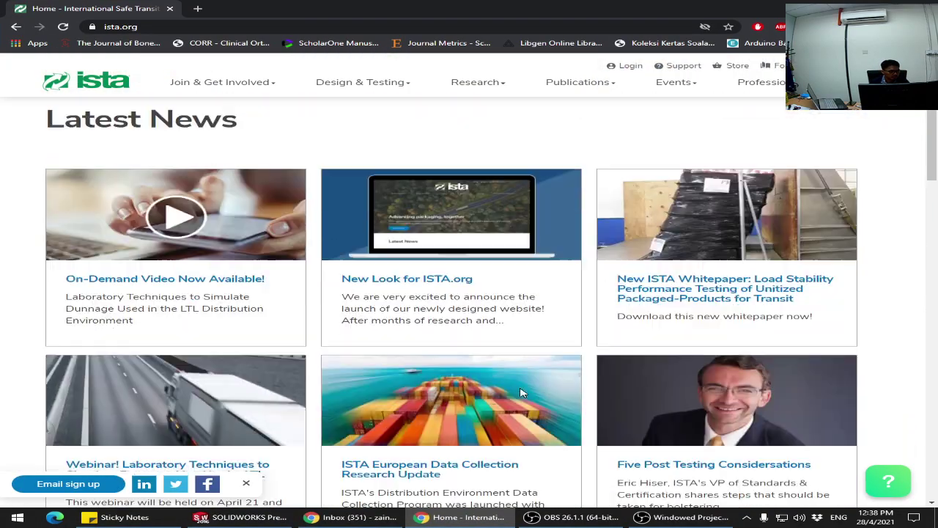
key(alt+Left)
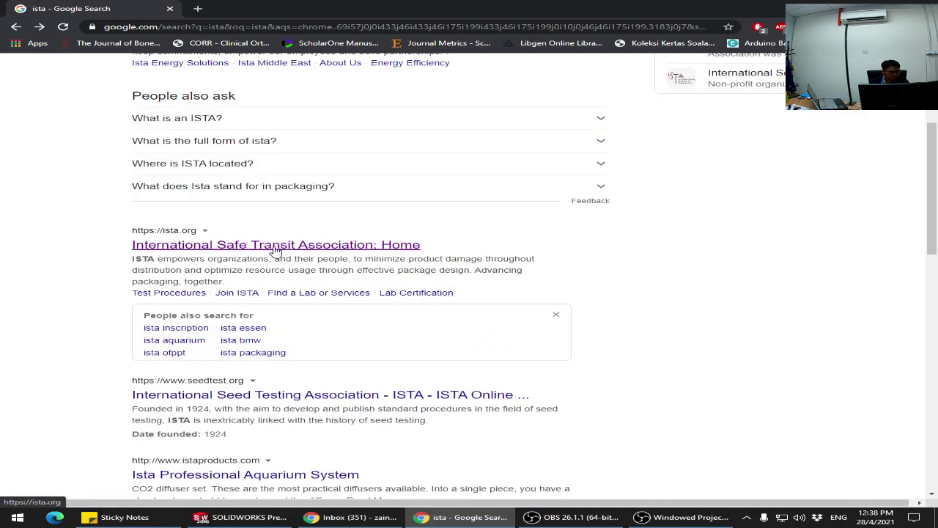
click(332, 251)
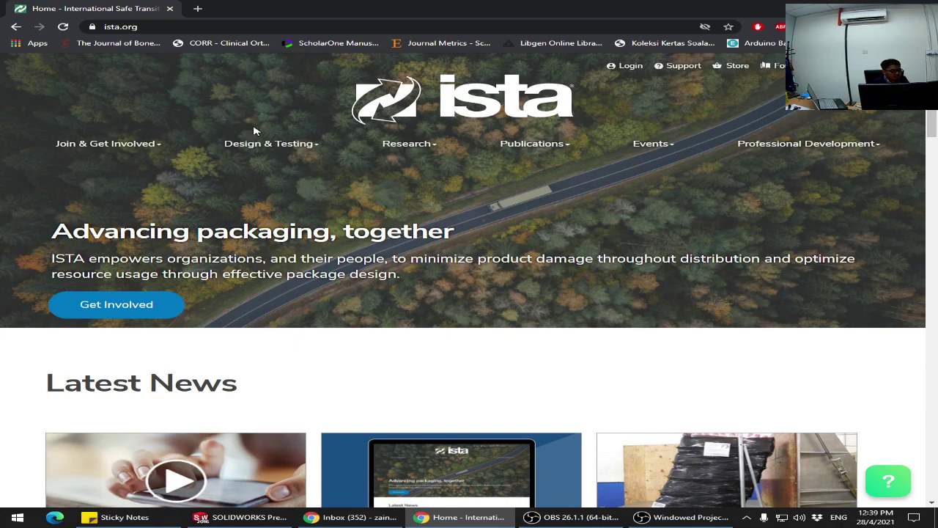
Step: Go back through the Google results for "ista" to the new tab page and close that browser window to return to SOLIDWORKS
key(alt+Left)
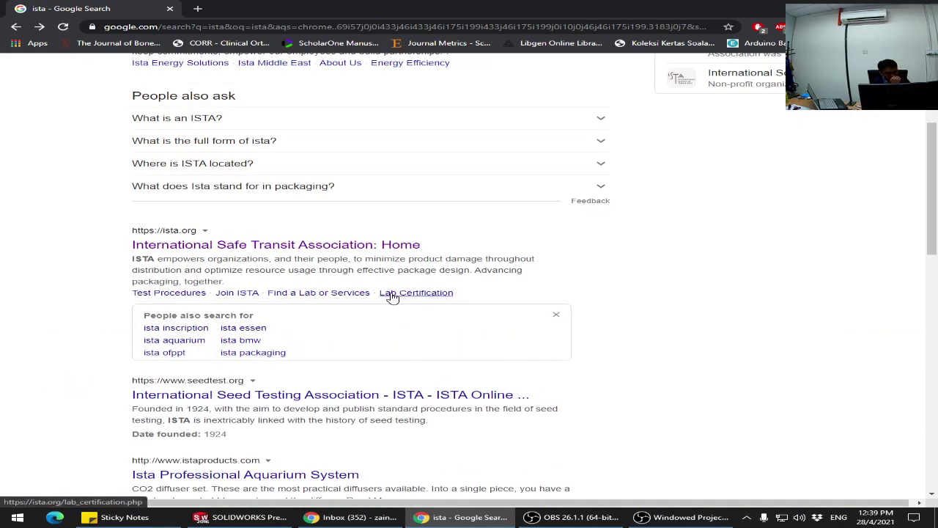
scroll(740, 311, up, 2)
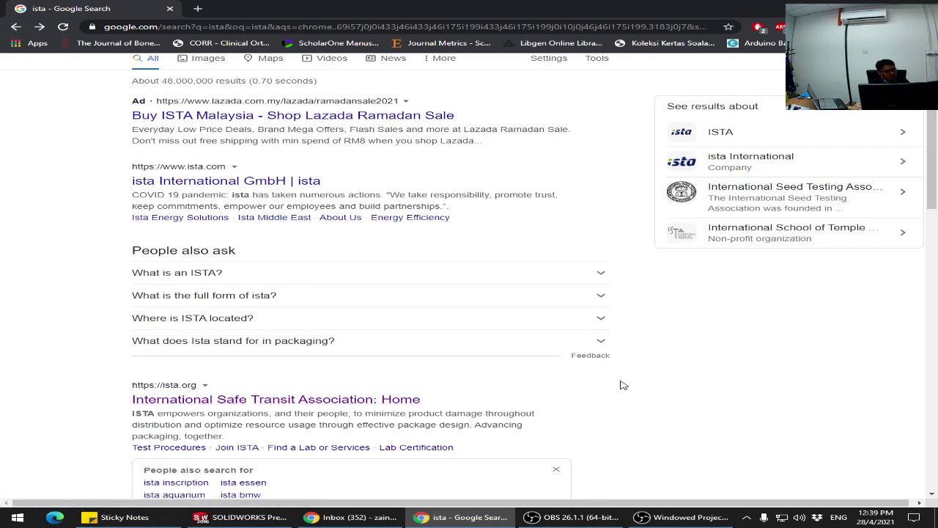
key(alt+Left)
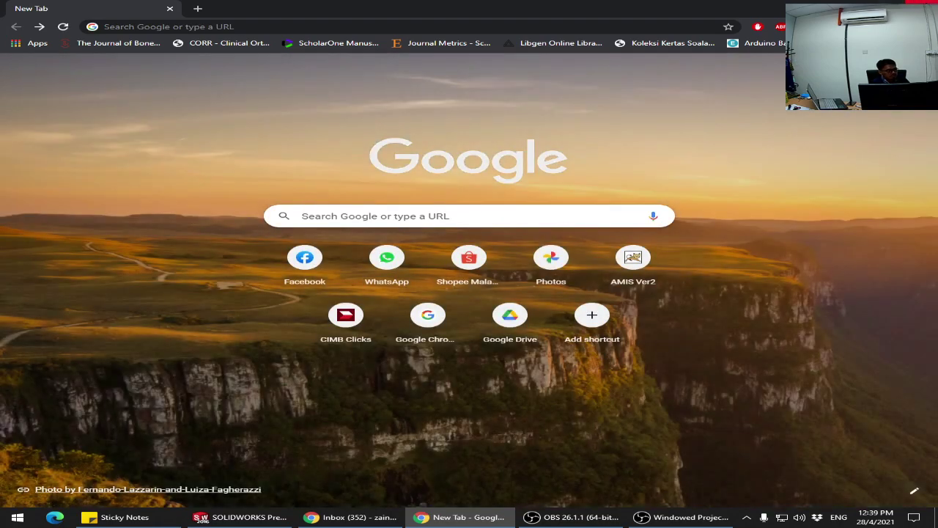
click(921, 7)
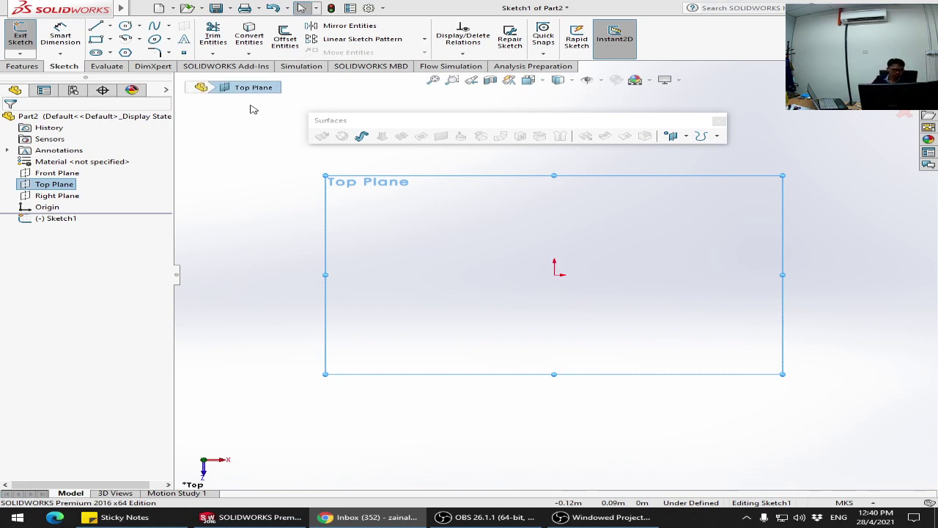
Step: Sketch a corner rectangle about 0.12 m wide around the origin on the Top Plane
click(96, 39)
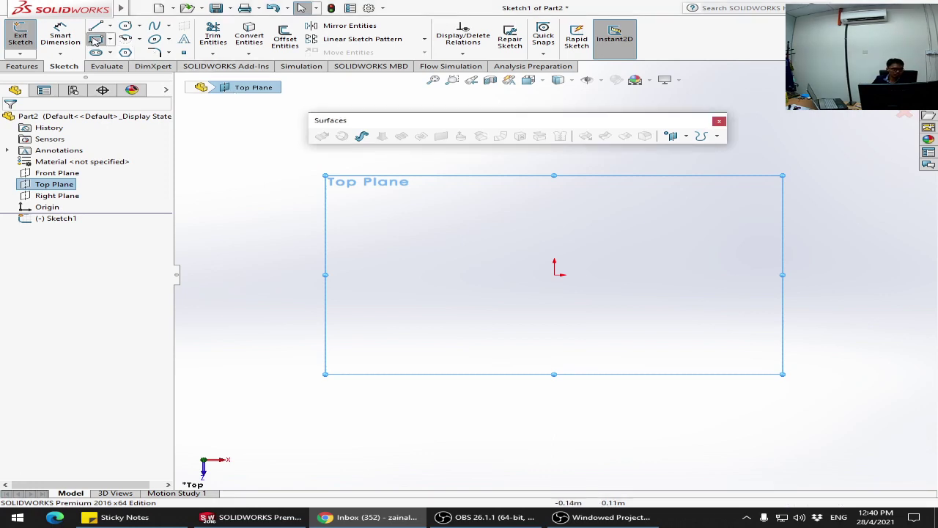
click(414, 200)
click(732, 363)
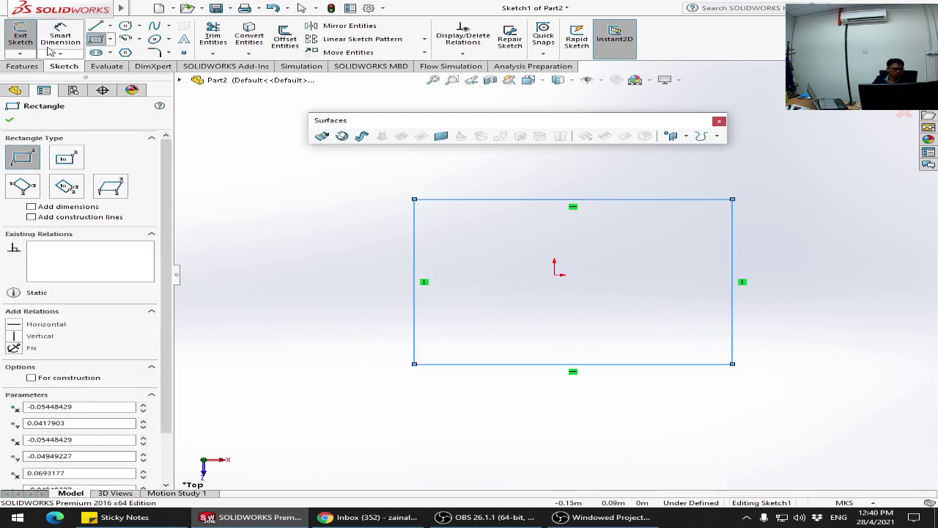
Step: Start a blind boss extrusion of the rectangle as a one-direction thin feature with capped ends
click(20, 34)
click(25, 34)
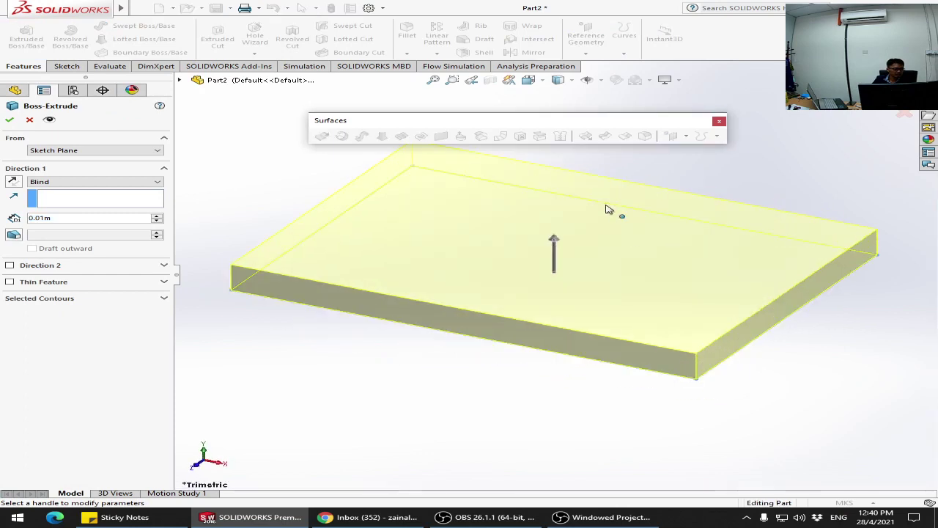
click(606, 207)
scroll(597, 220, up, 5)
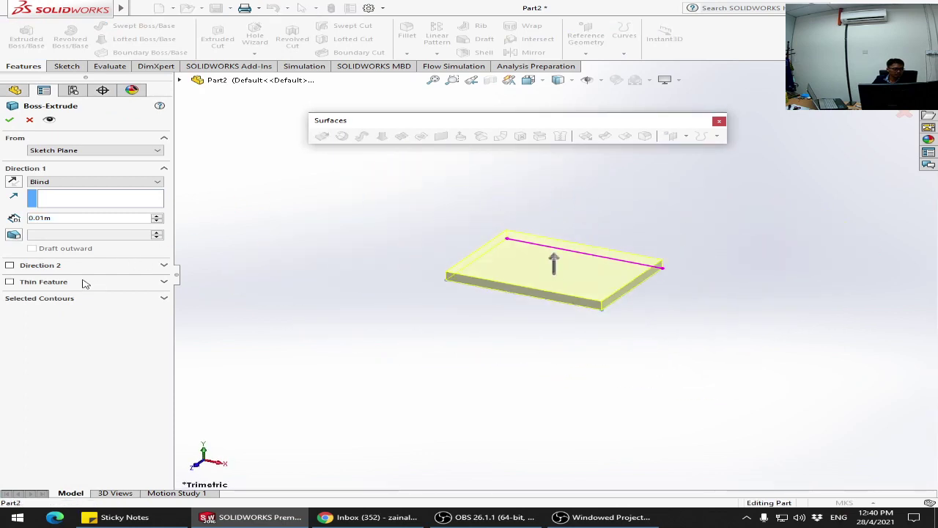
click(59, 285)
scroll(575, 356, up, 3)
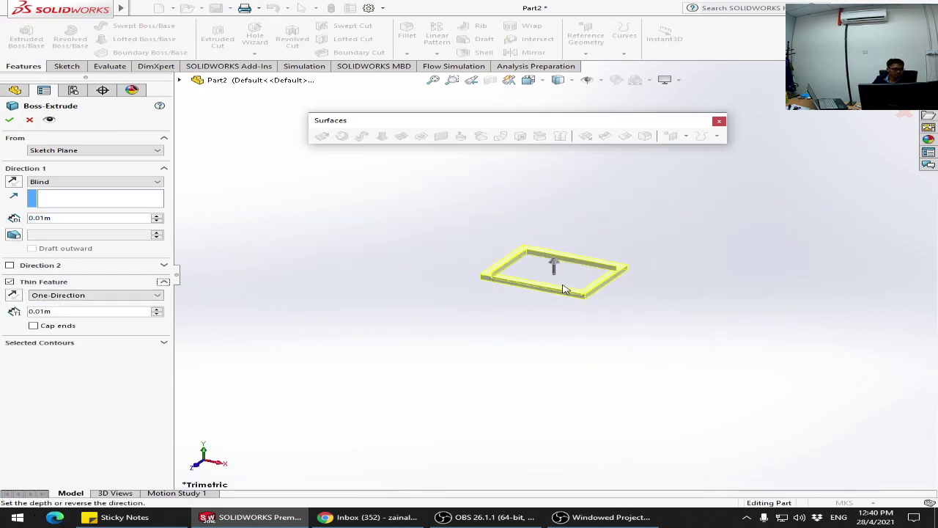
click(72, 327)
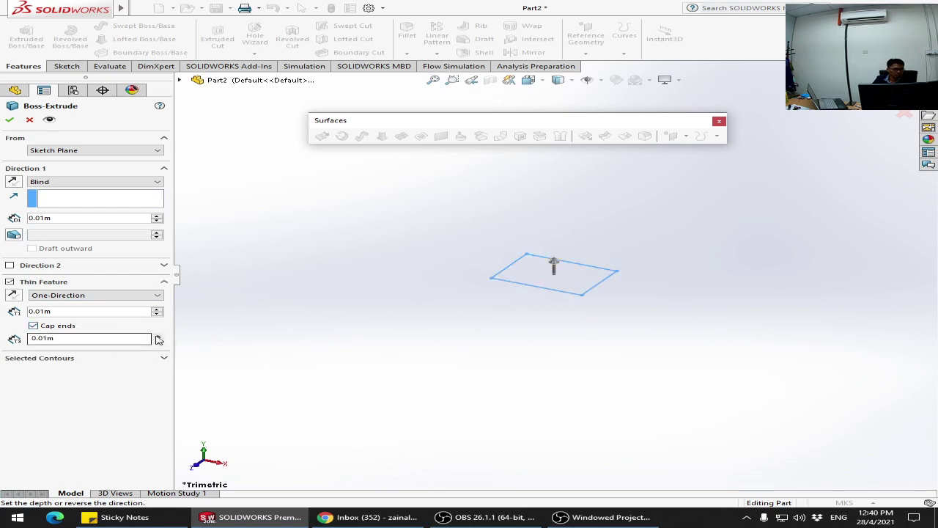
Step: Stretch the thin extrusion to a depth of about 4 m and accept the feature
drag(551, 260, 550, 212)
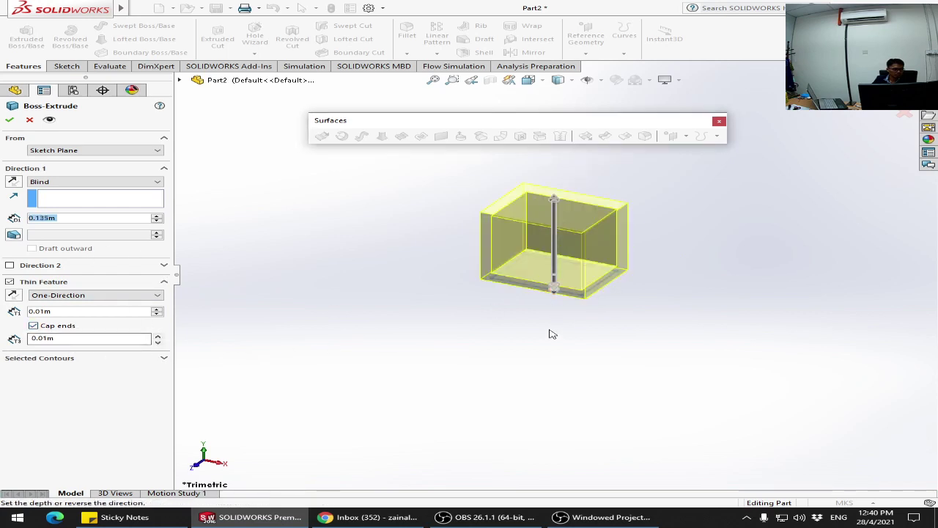
middle_drag(551, 330, 580, 306)
scroll(638, 234, up, 3)
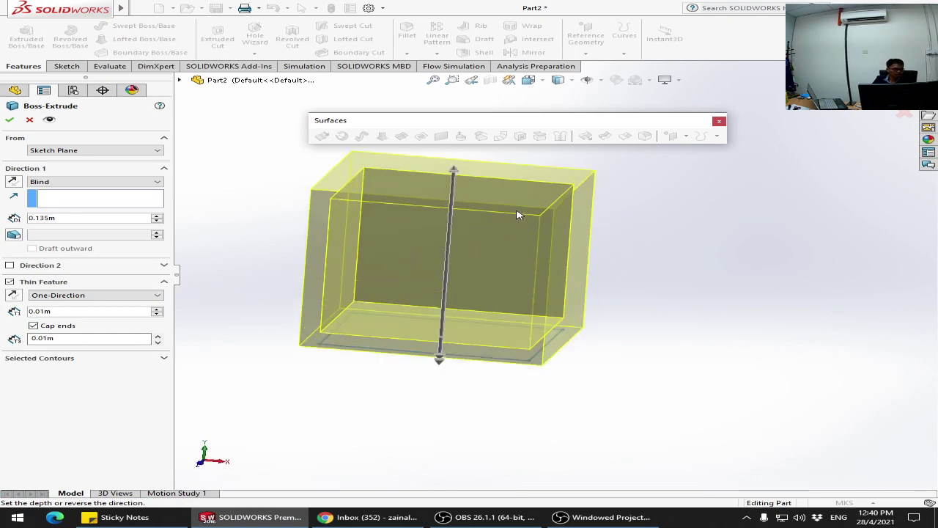
drag(461, 180, 452, 156)
middle_drag(662, 284, 620, 392)
mouse_move(359, 247)
mouse_down()
mouse_move(370, 277)
mouse_move(260, 192)
mouse_up()
scroll(373, 253, up, 3)
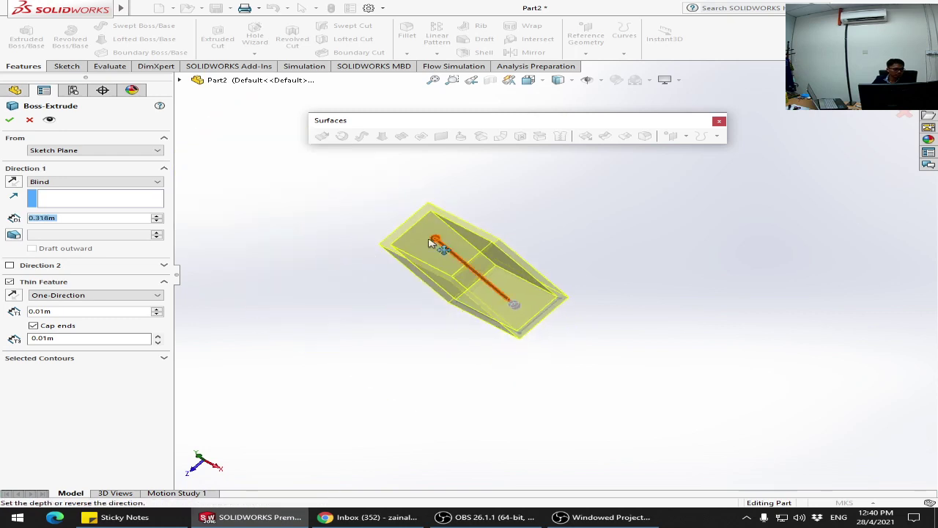
drag(436, 239, 334, 181)
scroll(402, 270, up, 5)
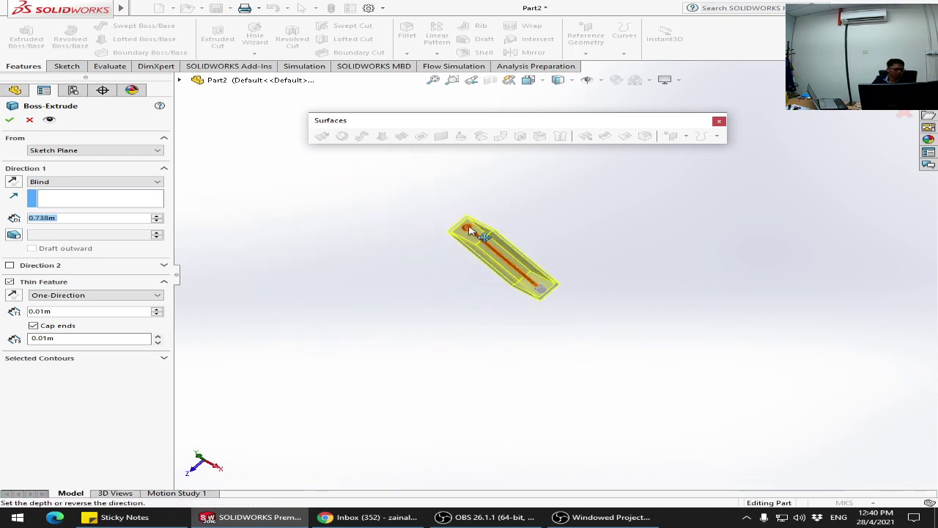
drag(468, 227, 416, 199)
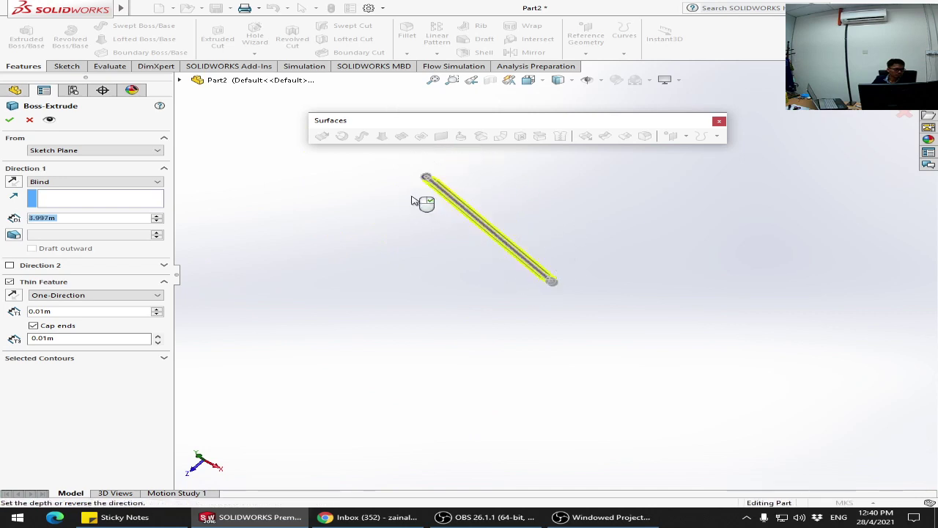
click(10, 121)
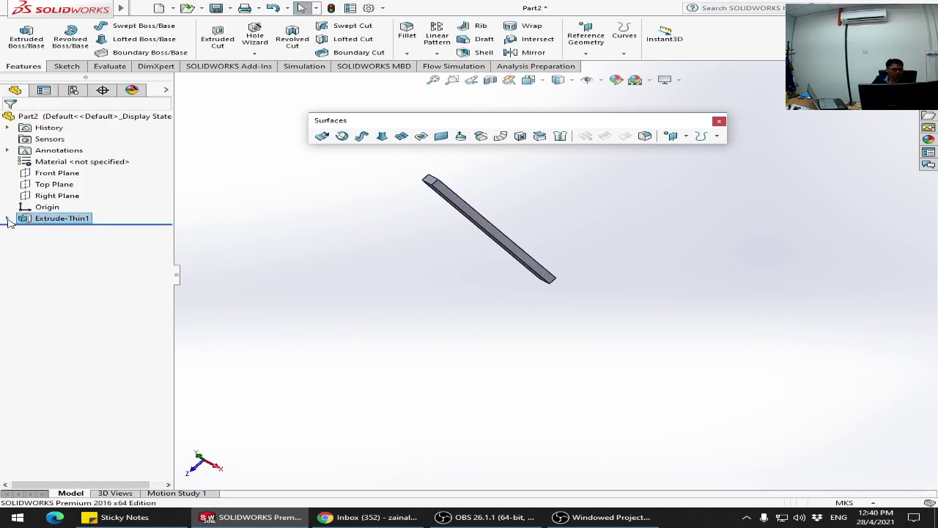
Step: Edit the extrusion's base sketch and enlarge the rectangle by its corners to about 0.56 by 0.36 m
click(8, 219)
click(73, 229)
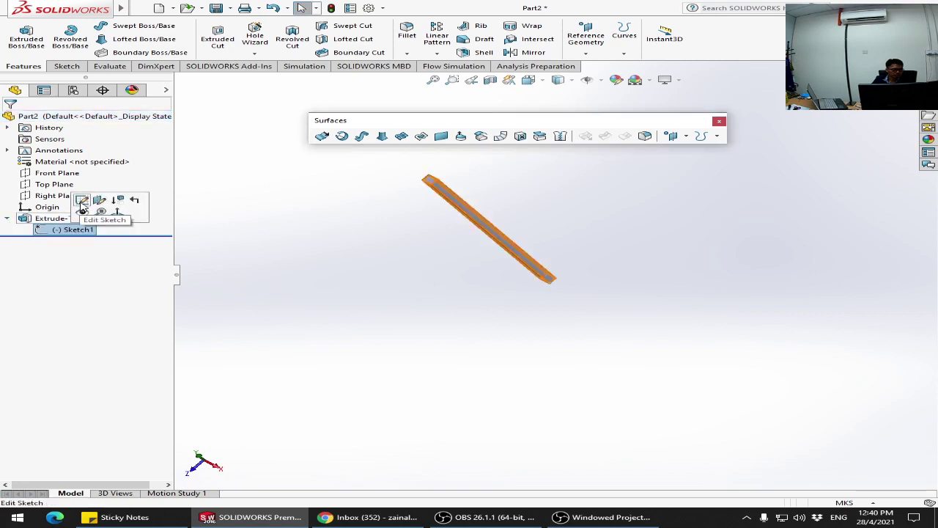
click(81, 202)
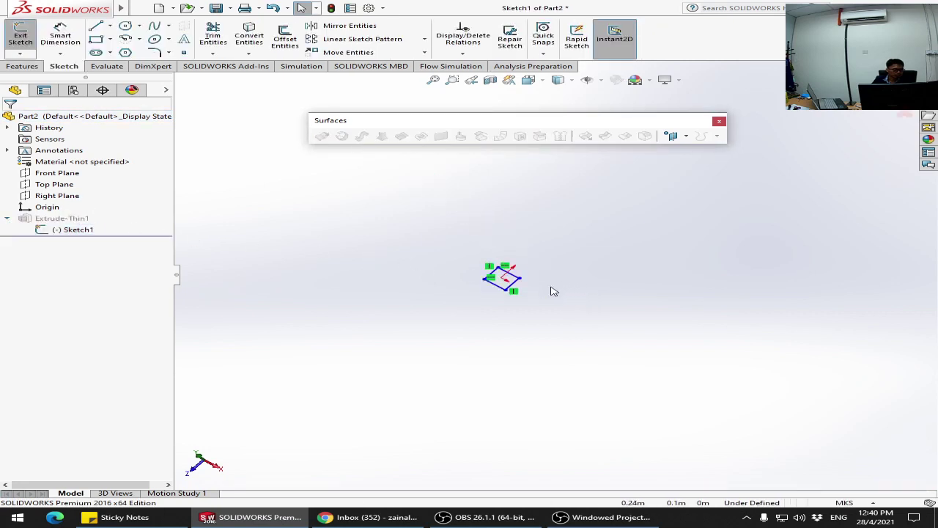
scroll(553, 291, down, 5)
drag(384, 238, 762, 299)
drag(196, 242, 0, 286)
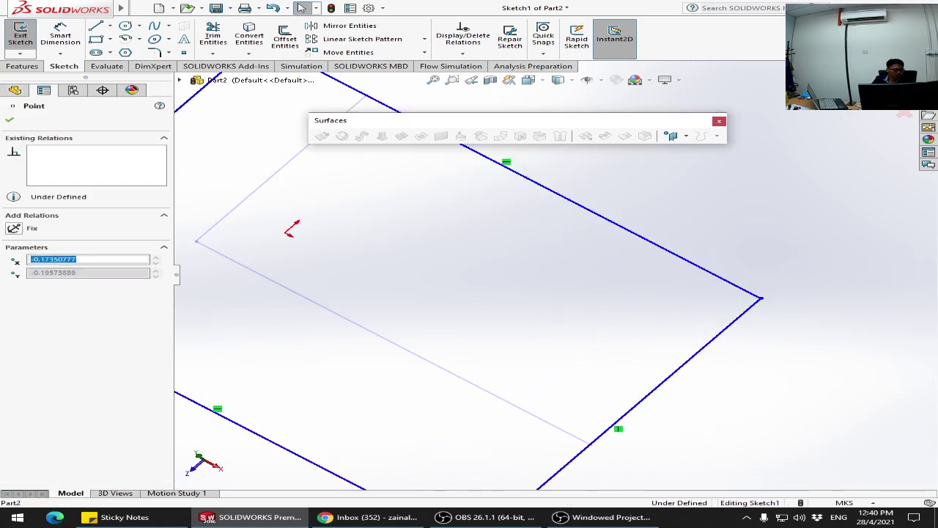
scroll(530, 295, up, 5)
scroll(497, 285, down, 2)
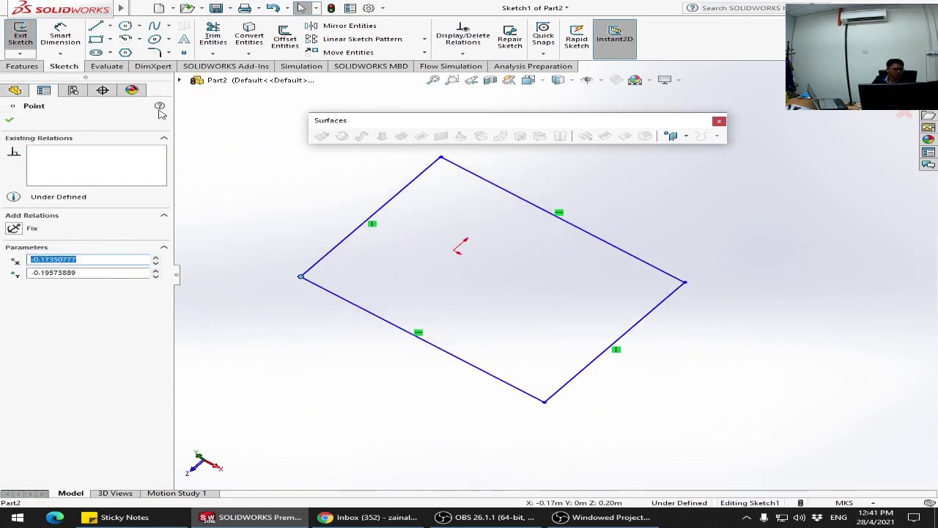
Step: Dimension the distance between the rectangle's two horizontal edges and exit the sketch to rebuild the solid
click(60, 37)
click(531, 204)
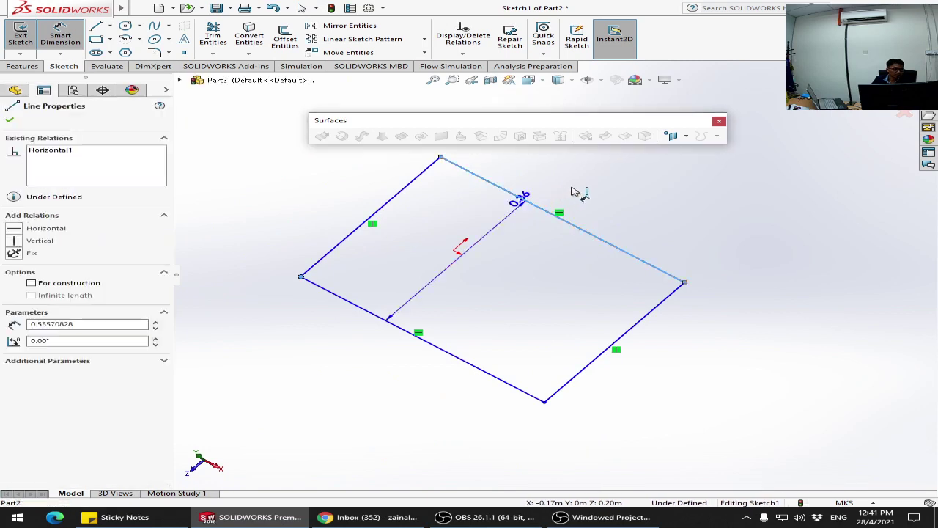
click(592, 185)
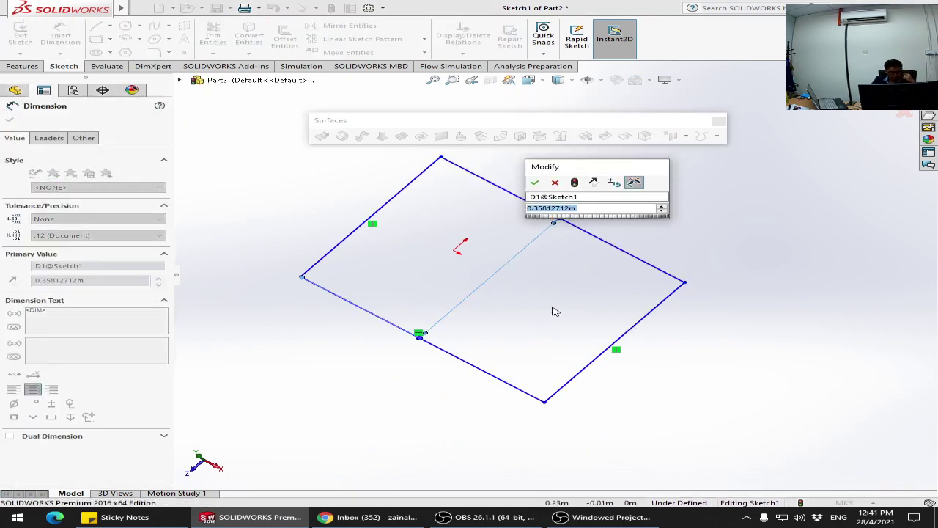
key(Return)
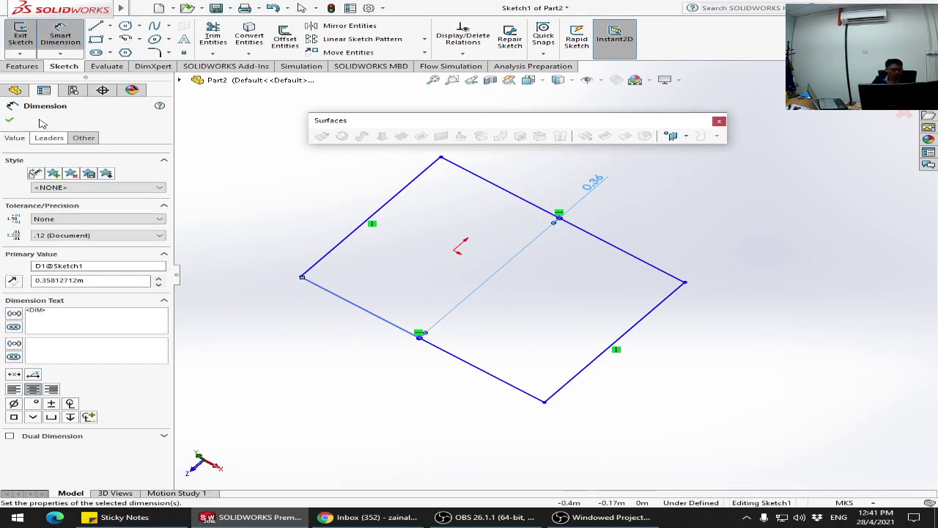
click(10, 120)
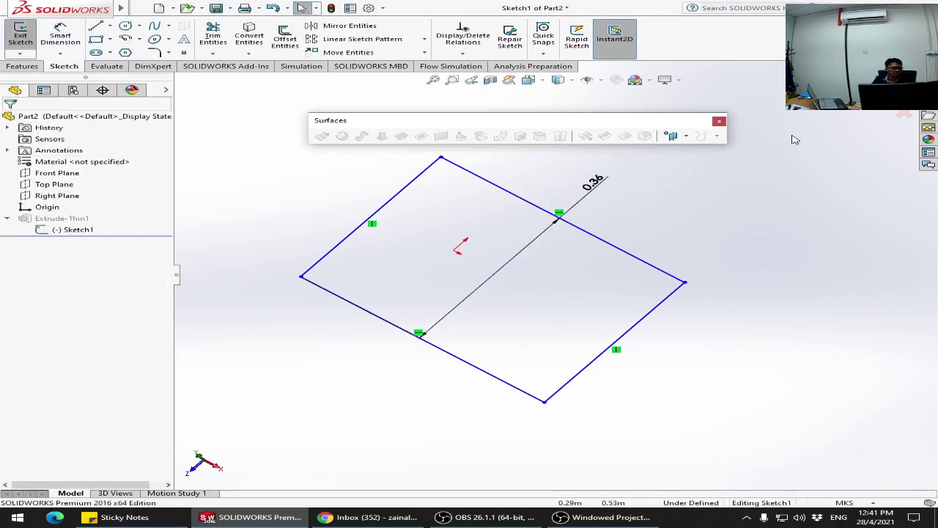
click(907, 89)
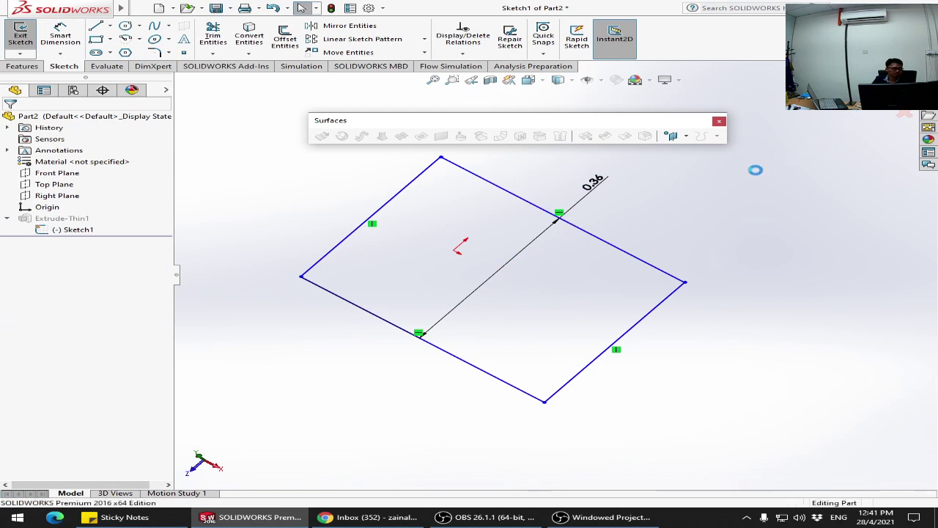
scroll(574, 247, up, 5)
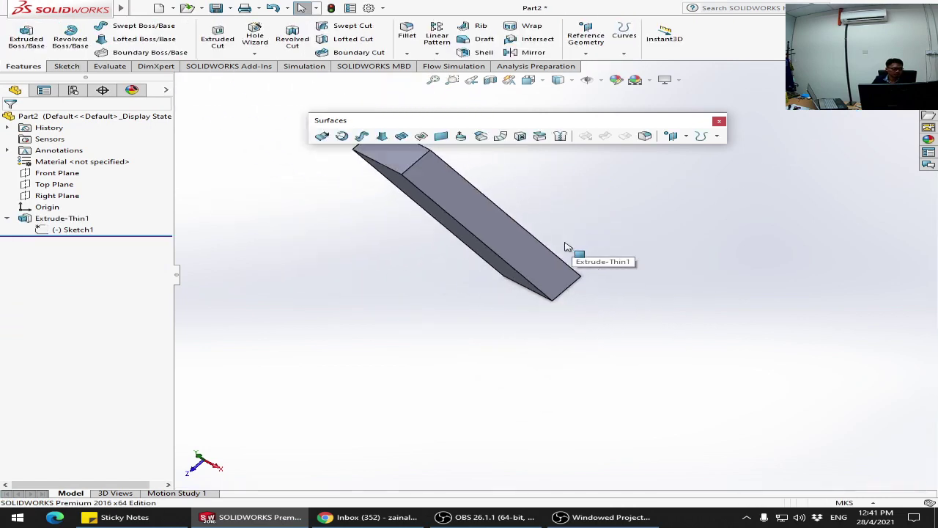
middle_drag(440, 242, 471, 220)
click(73, 229)
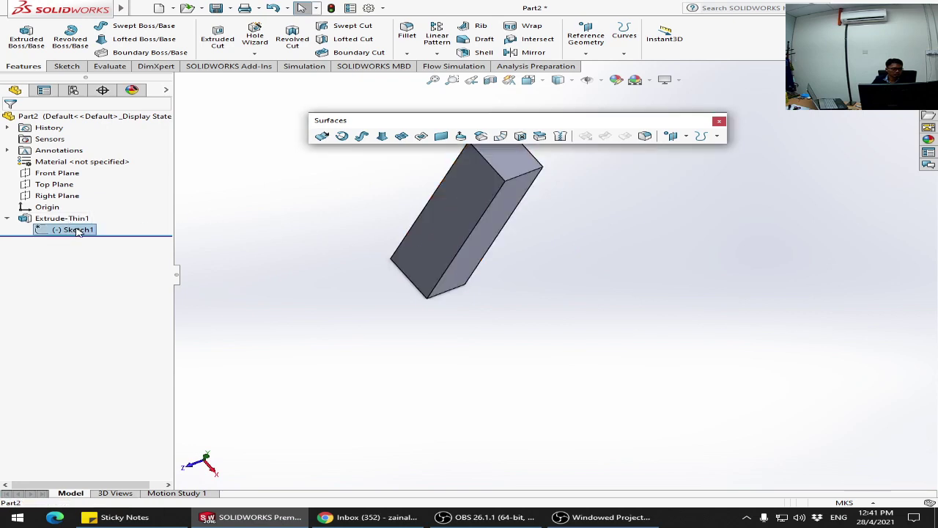
click(73, 230)
click(63, 230)
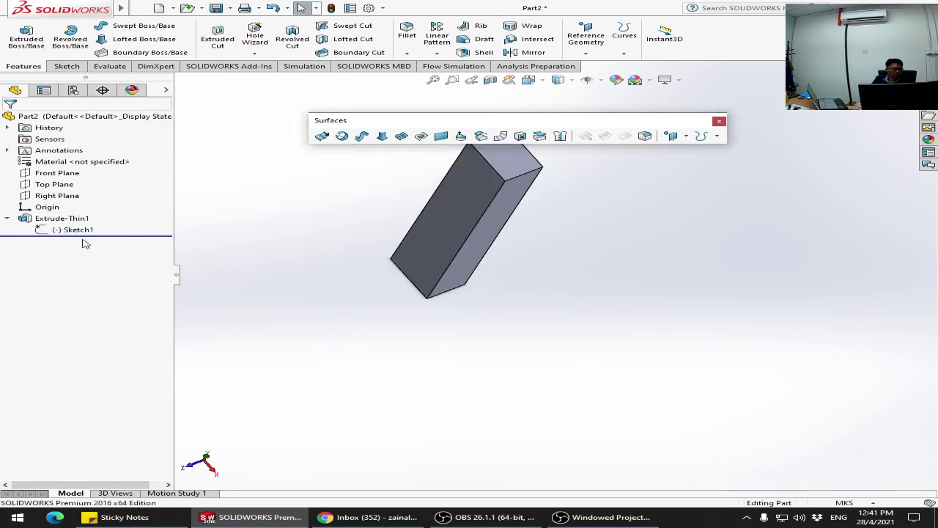
click(66, 66)
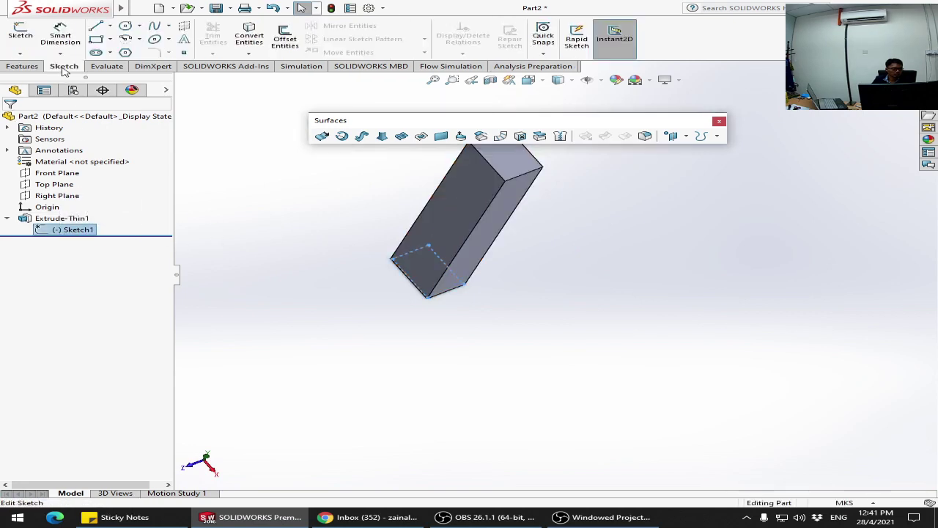
click(60, 37)
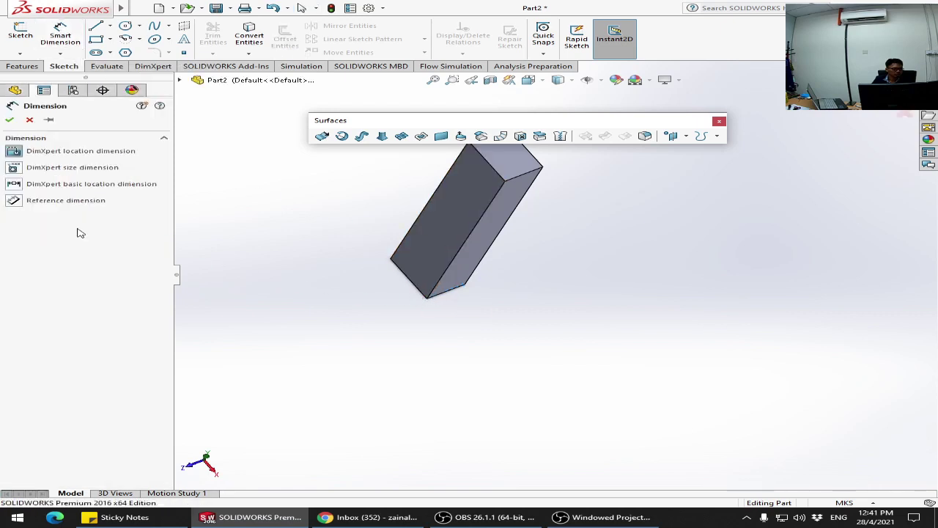
click(28, 120)
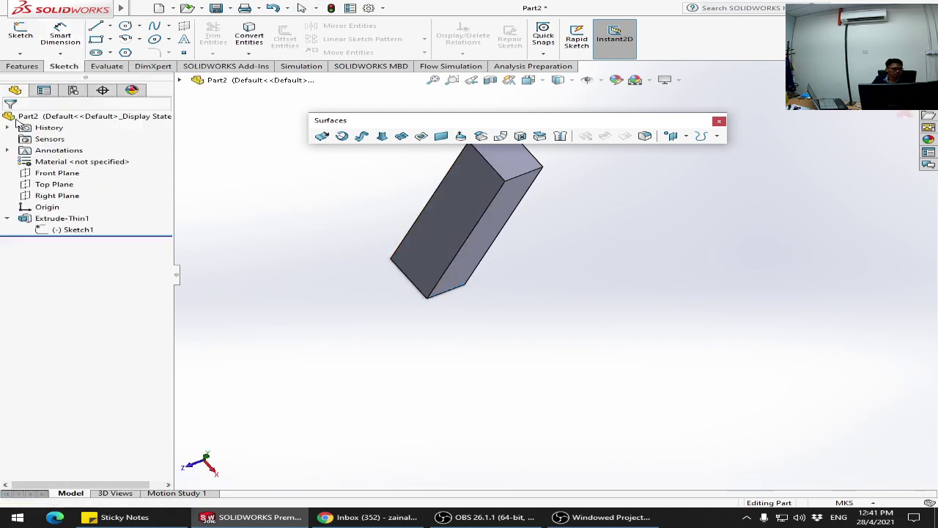
Step: Reopen the extrusion's base sketch and set the distance between the rectangle's horizontal edges to 5 m
click(101, 229)
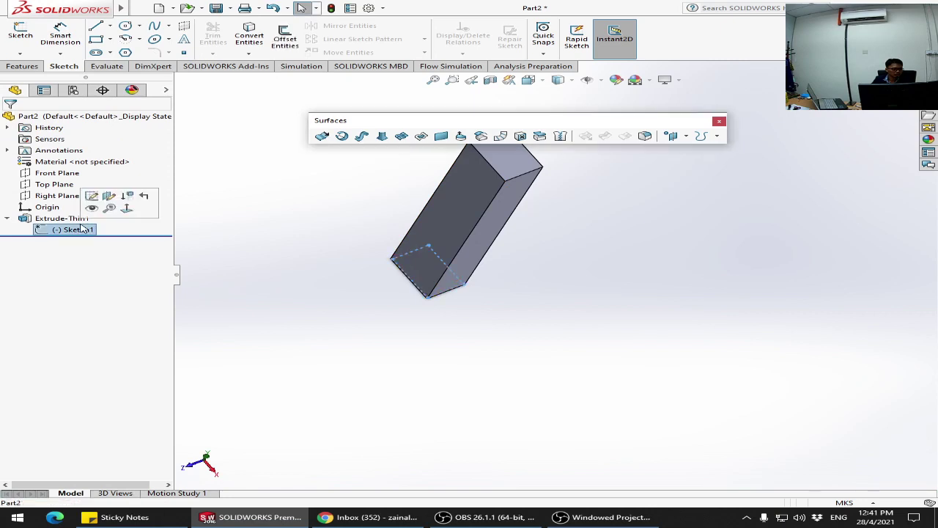
click(91, 196)
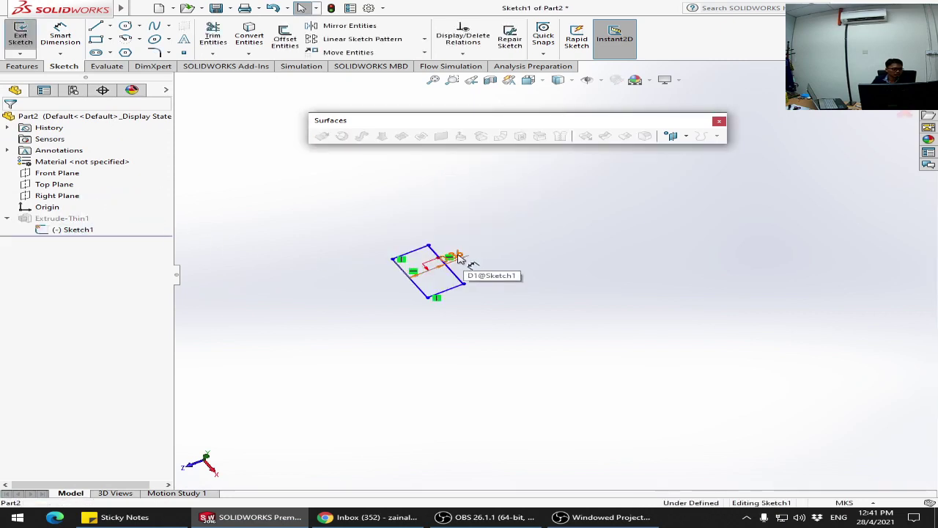
double_click(463, 258)
text(5)
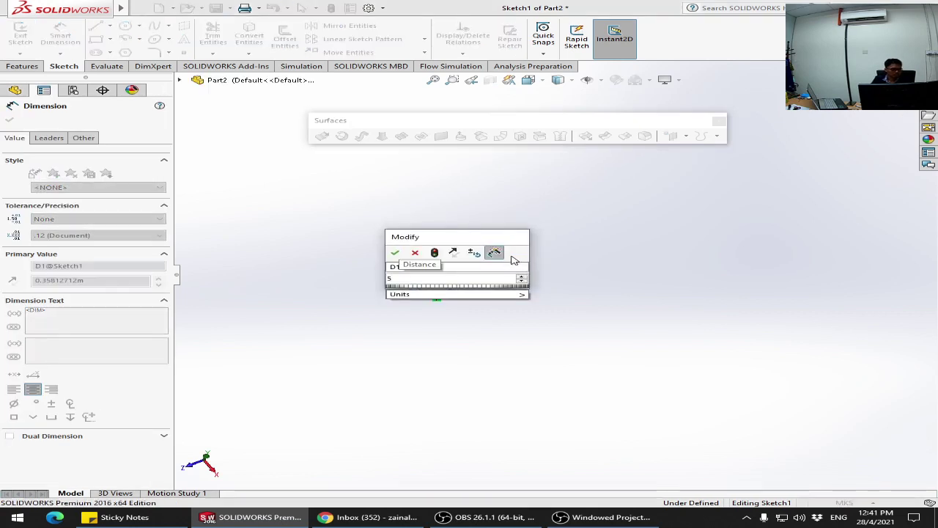
key(Return)
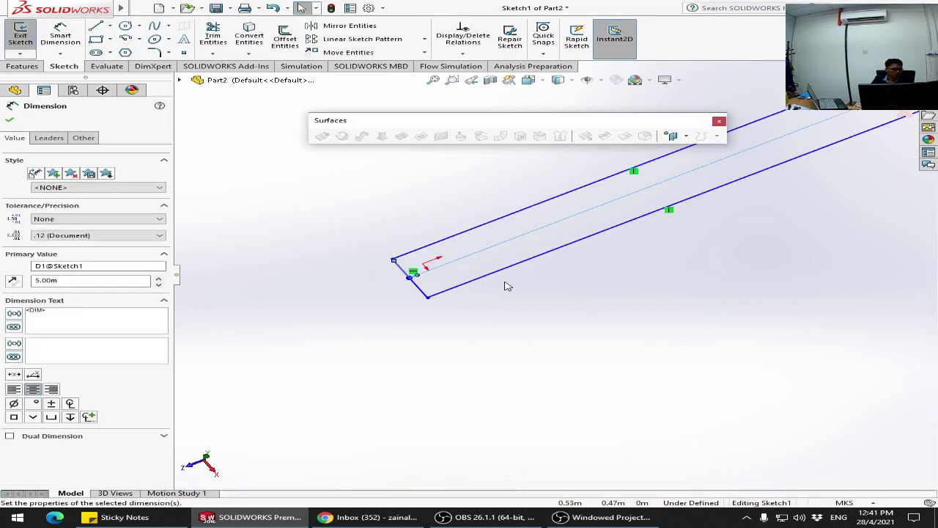
Step: Widen the rectangle by pulling the long edge farther from the origin outward, and exit the sketch
drag(577, 249, 765, 400)
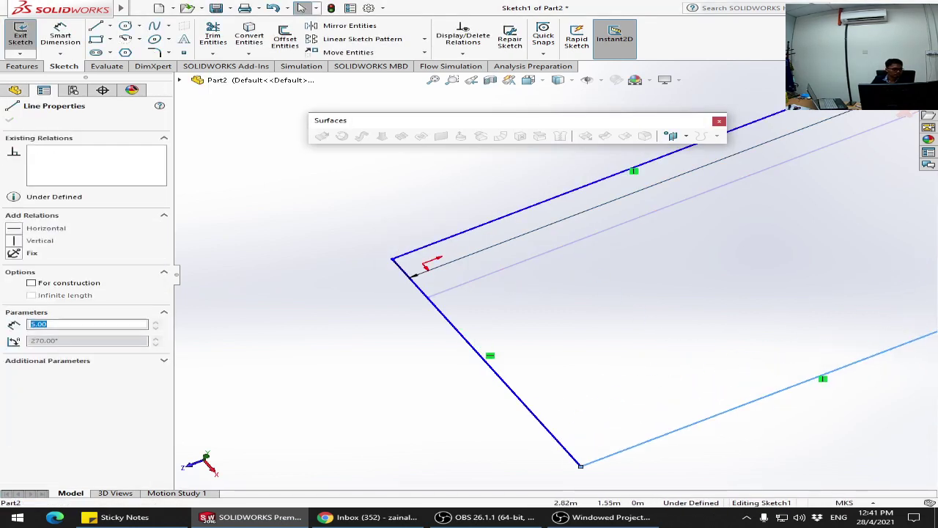
scroll(748, 359, up, 5)
drag(663, 316, 732, 369)
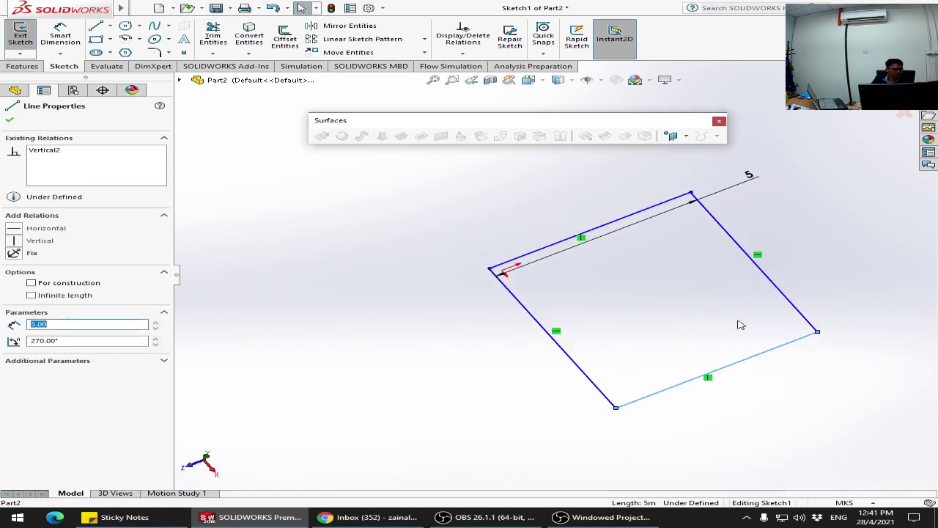
click(11, 120)
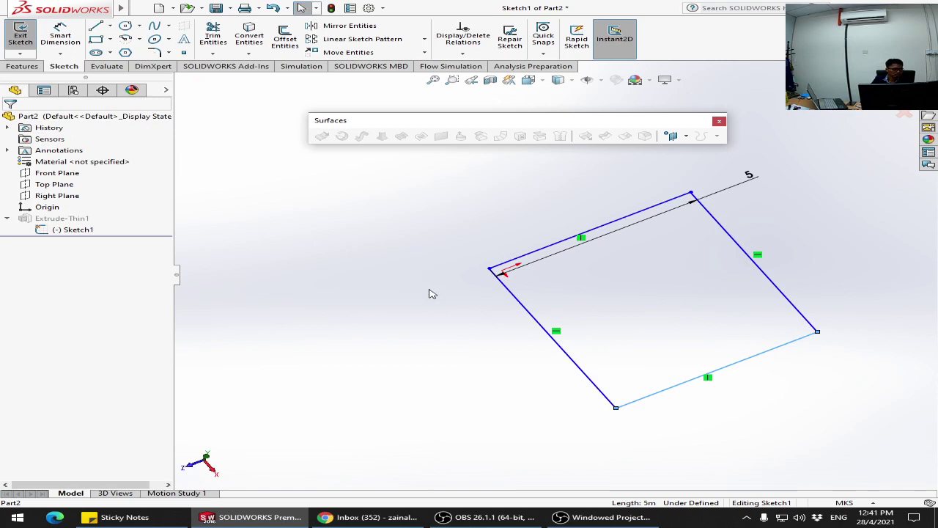
double_click(751, 175)
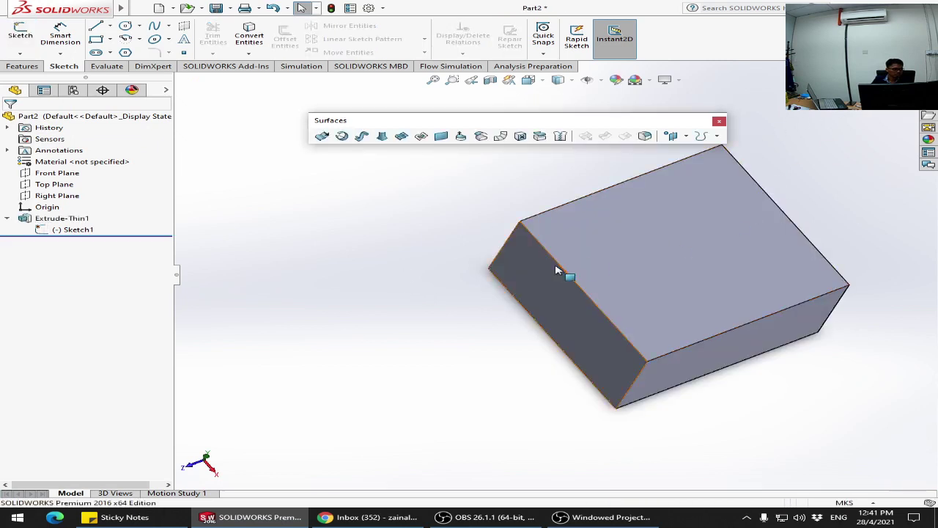
Step: Show the display pane beside the feature tree and make the thin extrusion transparent to reveal the hollow interior
mouse_move(561, 268)
middle_down()
mouse_move(584, 218)
mouse_move(482, 203)
mouse_move(473, 213)
middle_up()
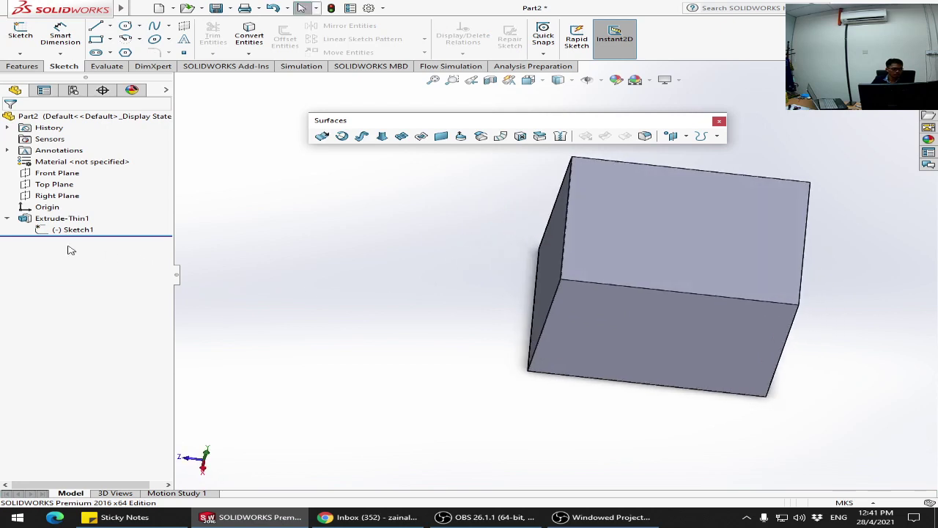
middle_drag(628, 417, 676, 230)
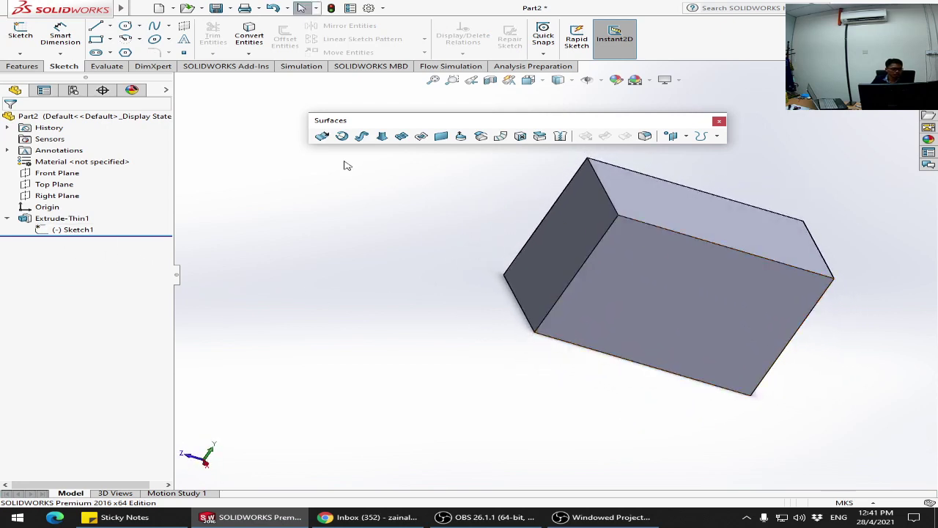
click(166, 90)
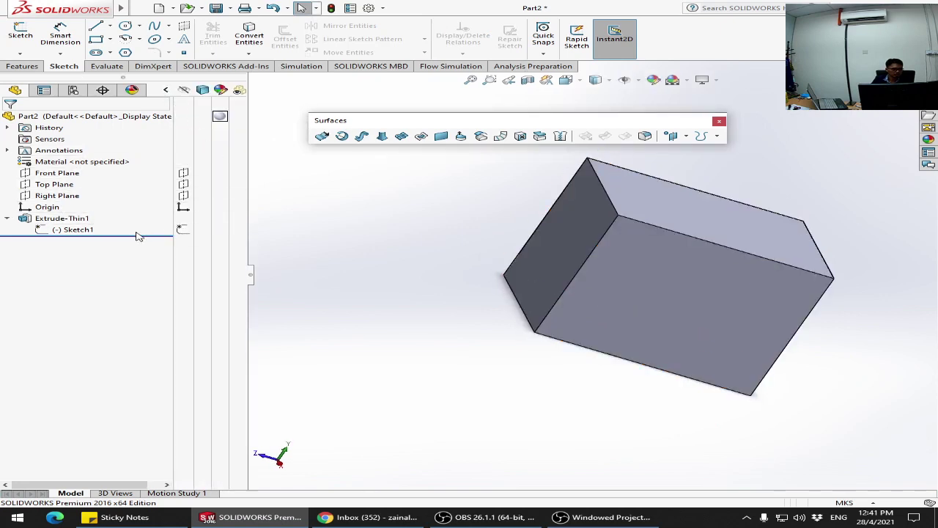
click(66, 220)
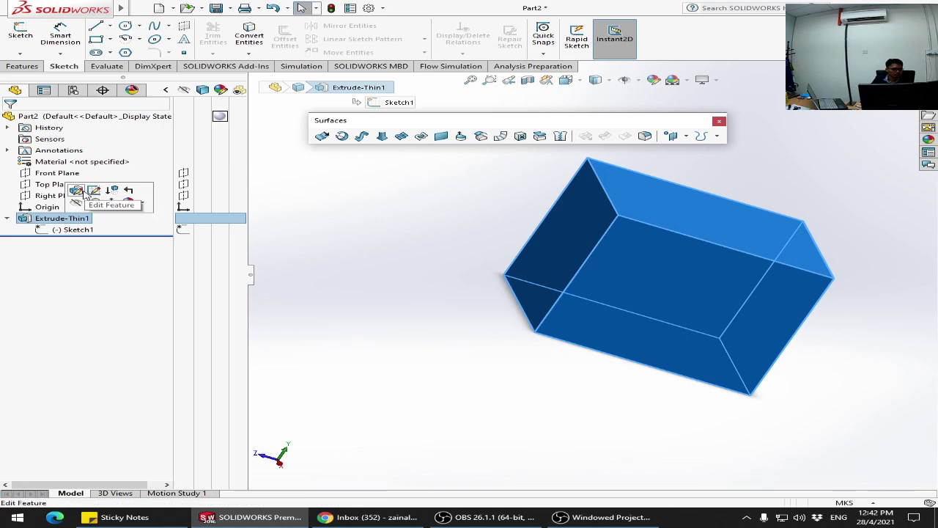
right_click(49, 220)
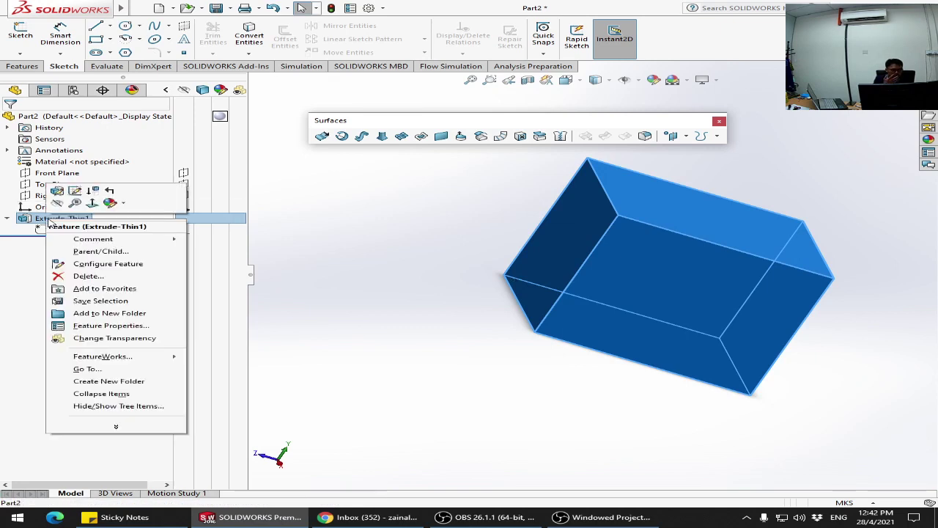
click(139, 340)
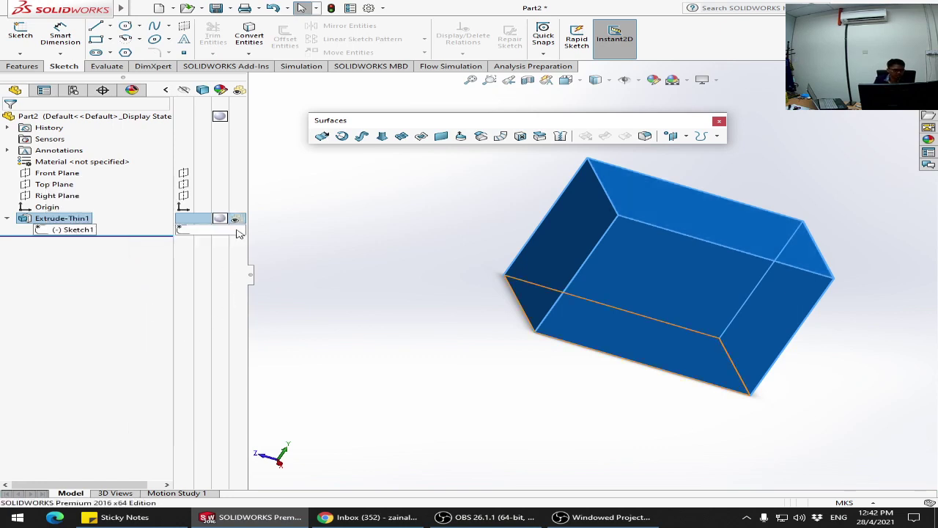
click(296, 209)
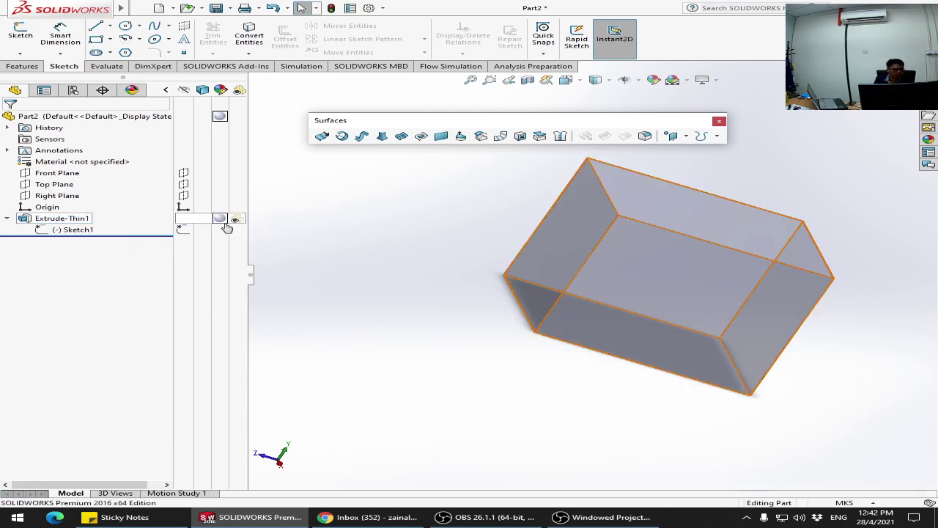
middle_drag(433, 233, 296, 235)
click(76, 220)
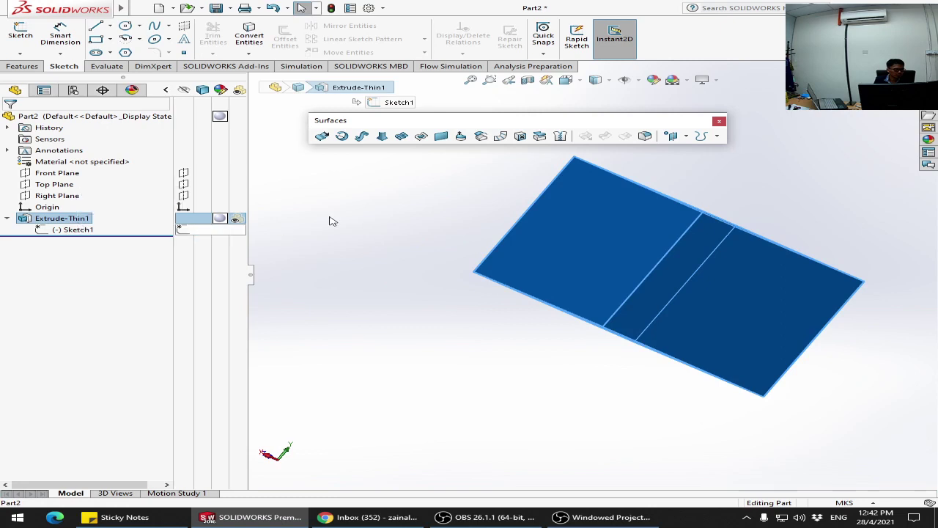
click(390, 232)
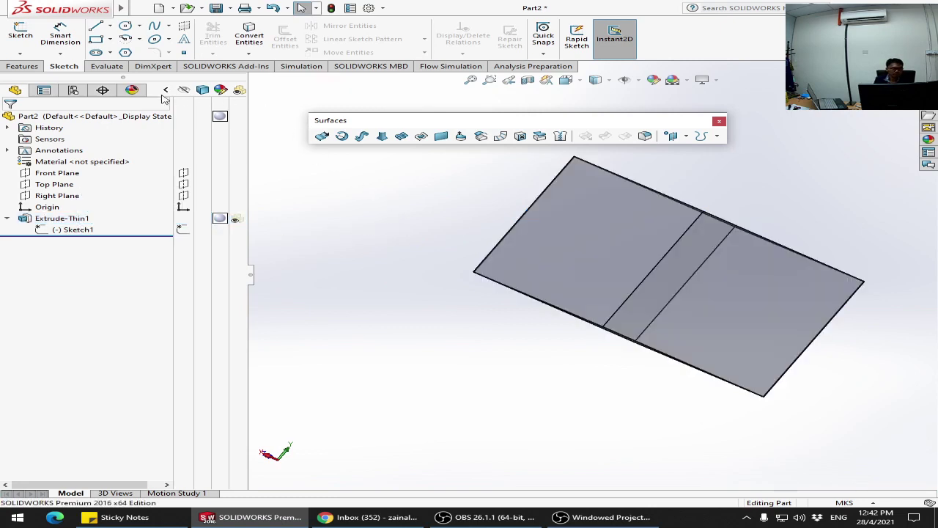
Step: Save the part as Box1 in the Static folder
click(216, 9)
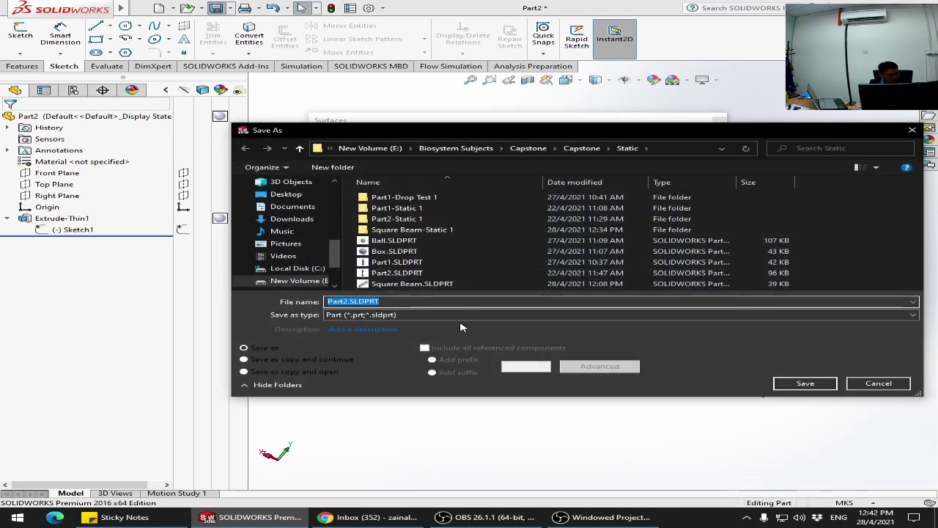
text(Box)
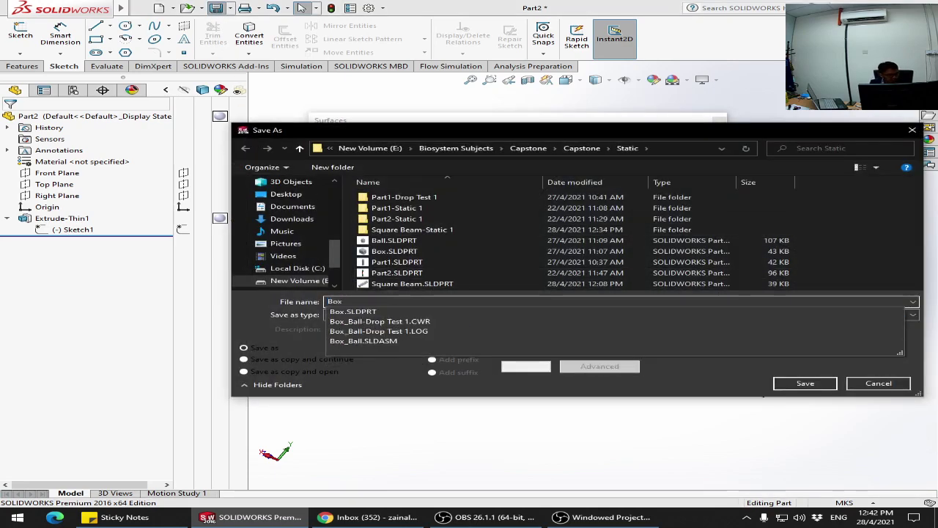
click(353, 311)
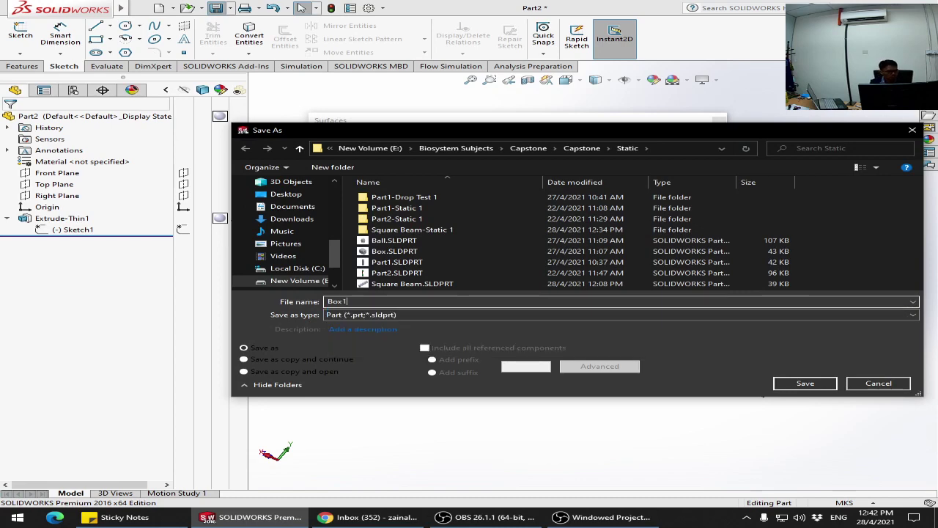
click(805, 383)
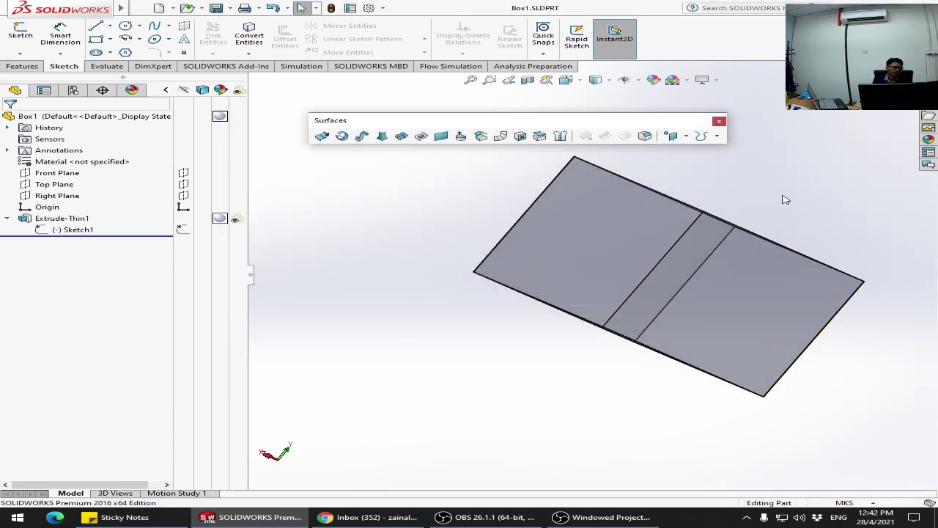
Step: Create a new Drop Test simulation study named Drop Test 1 for the box
middle_drag(591, 247, 491, 250)
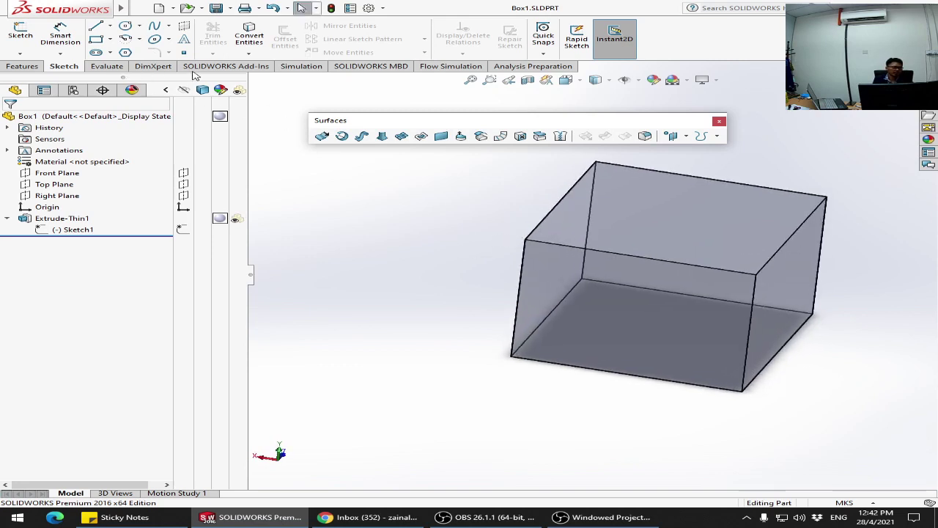
click(300, 66)
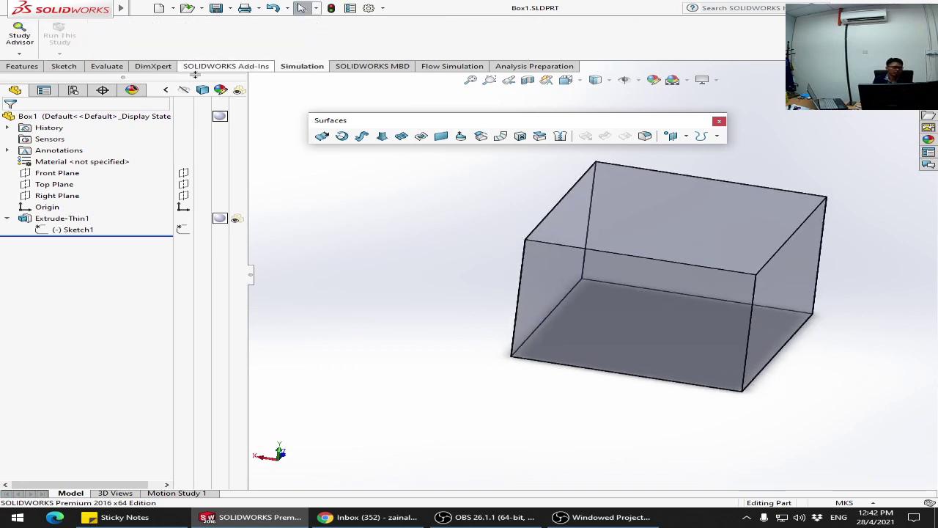
click(20, 53)
click(31, 78)
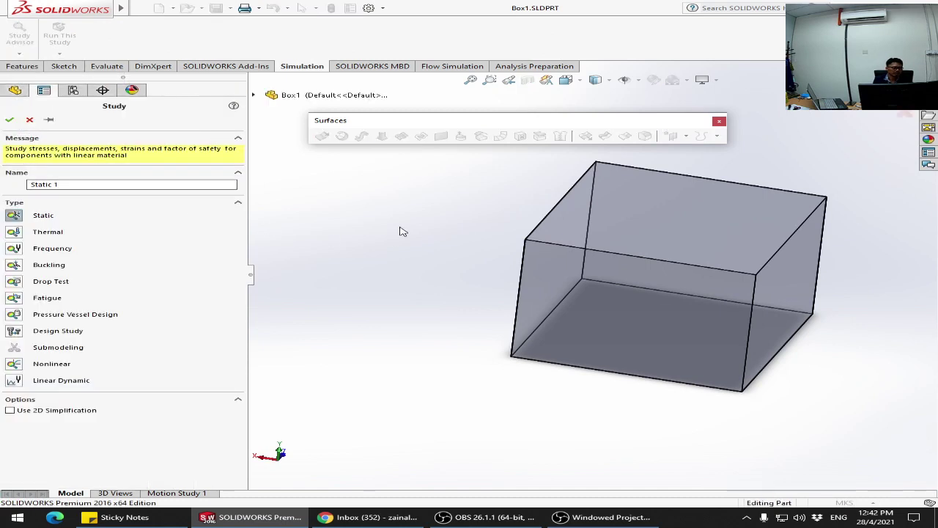
click(16, 284)
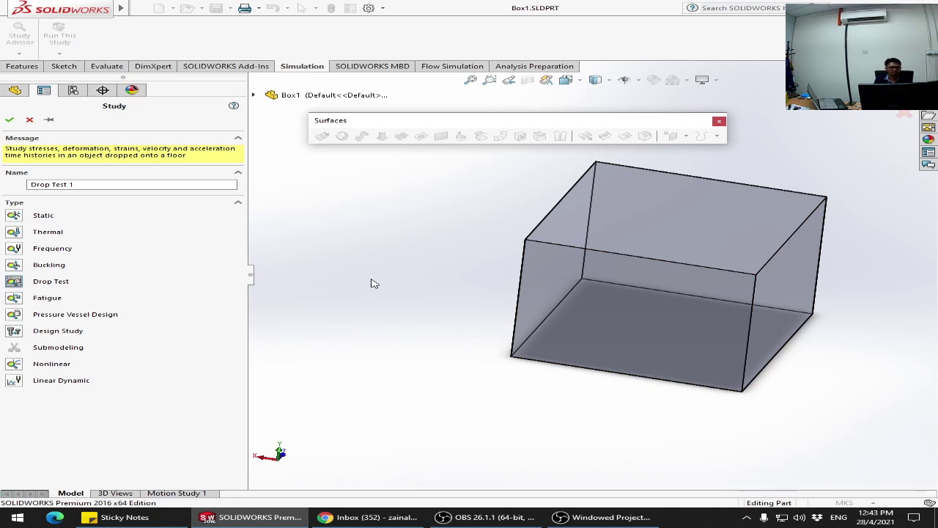
click(10, 120)
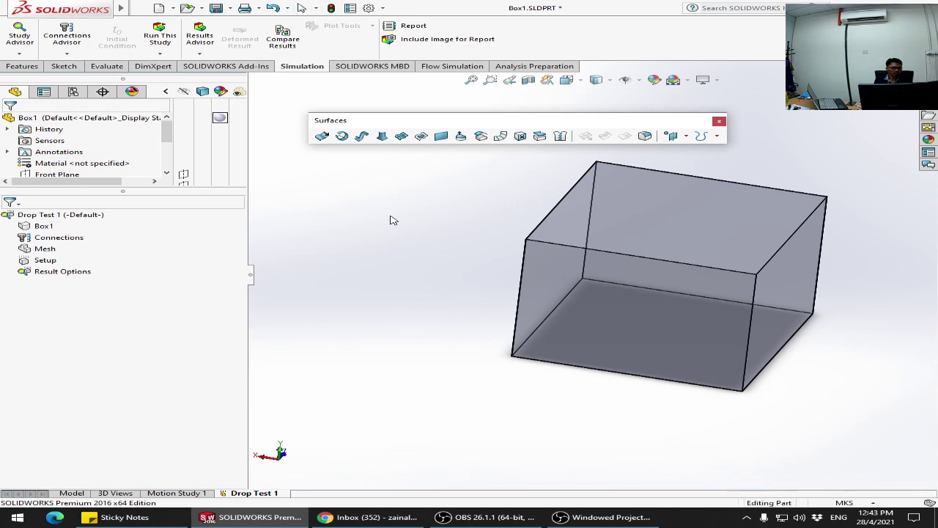
Step: Open the material library for the study's Box1 body and examine the available material categories, including the custom ones
click(44, 227)
right_click(46, 228)
click(81, 233)
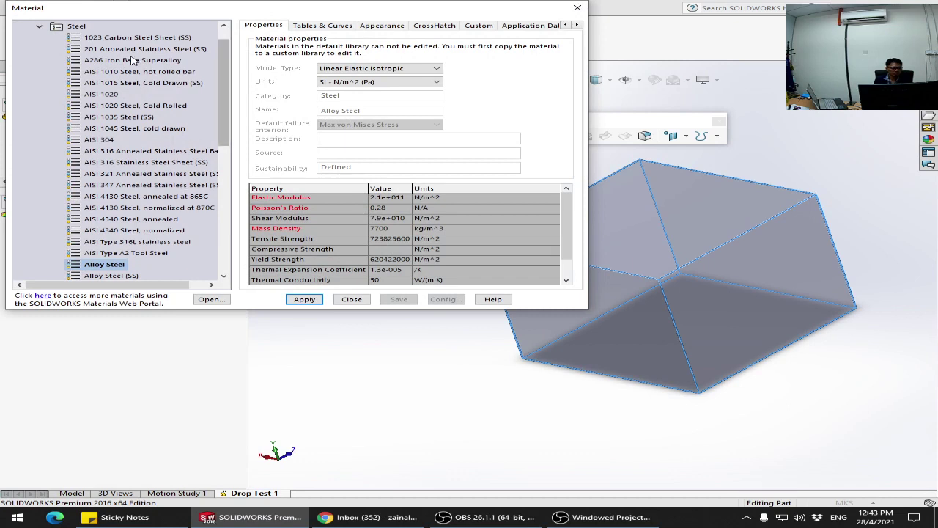
click(40, 27)
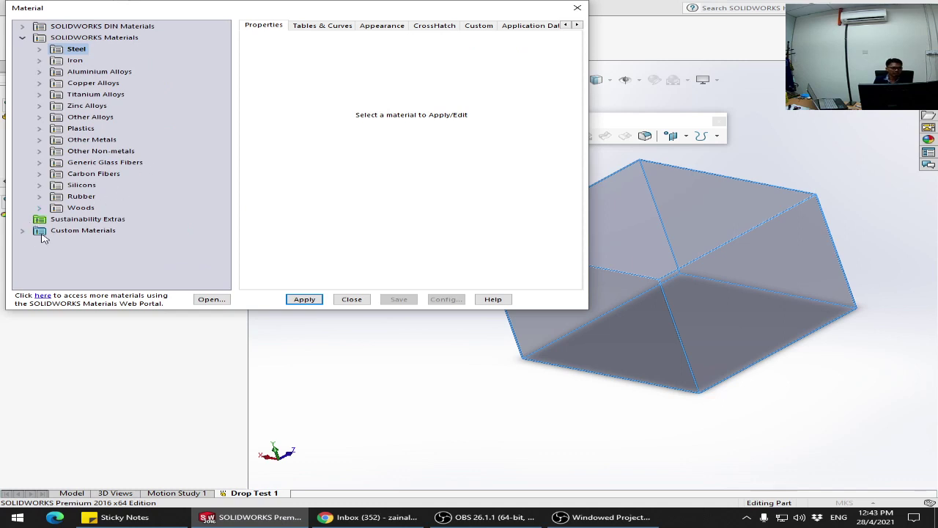
click(41, 209)
click(40, 186)
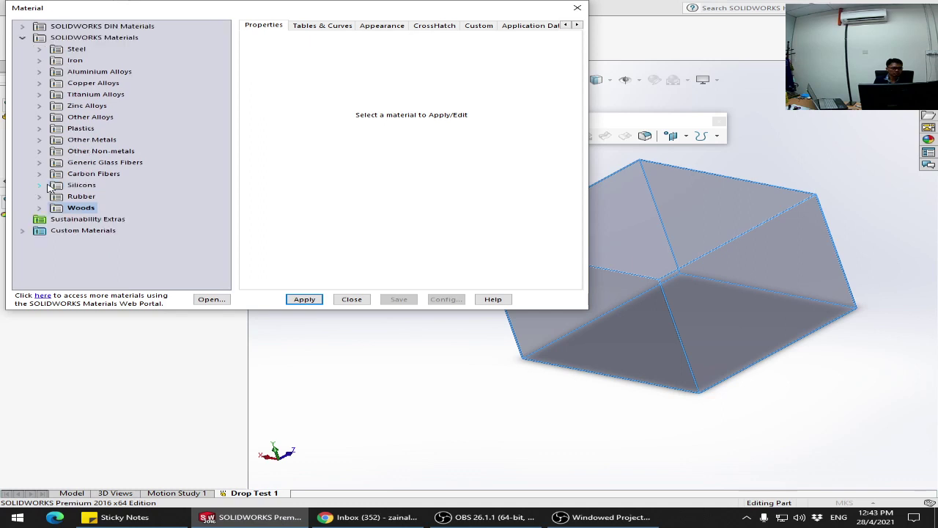
click(25, 231)
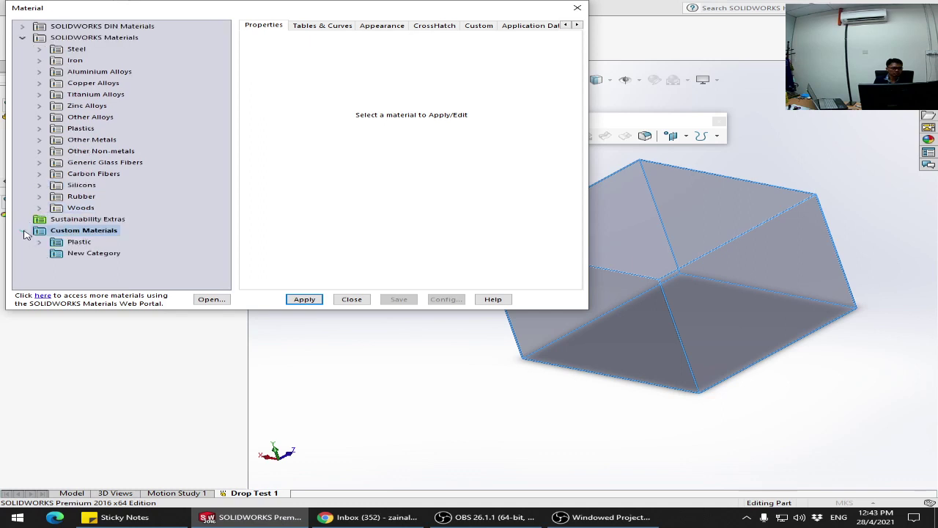
click(24, 230)
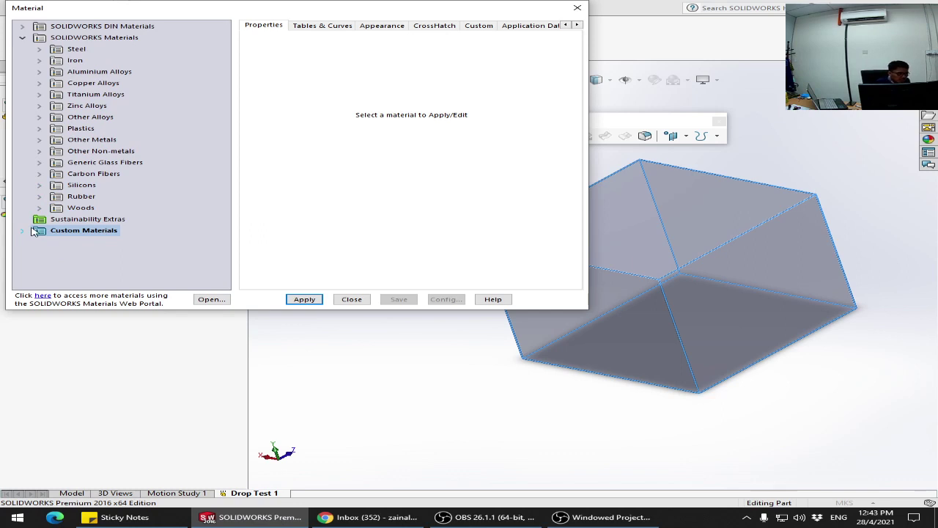
click(24, 230)
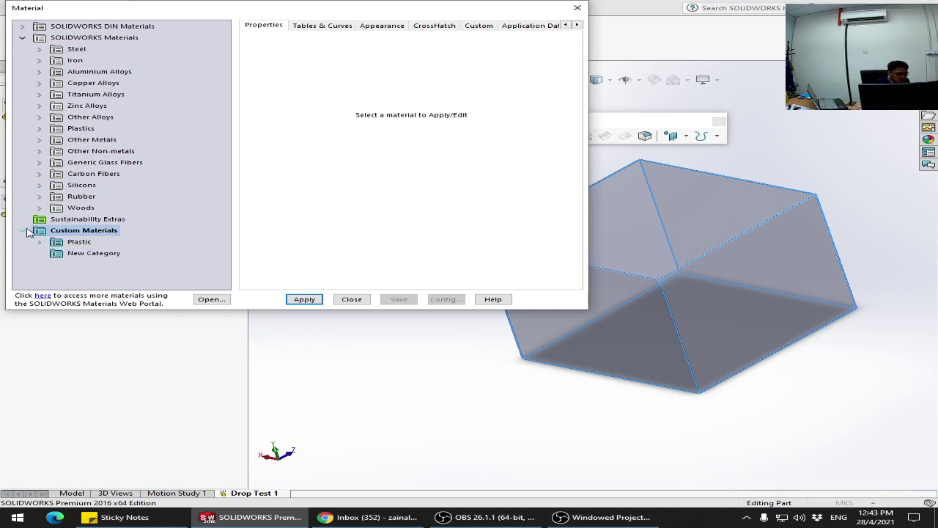
Step: Try adding a new category and a new material to the custom materials, and close the library without saving the changes
right_click(81, 234)
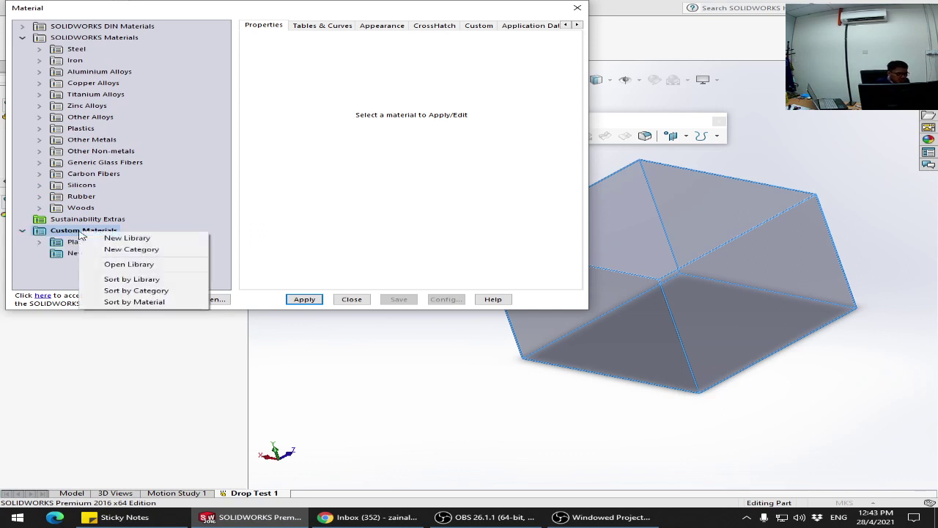
click(120, 249)
click(79, 243)
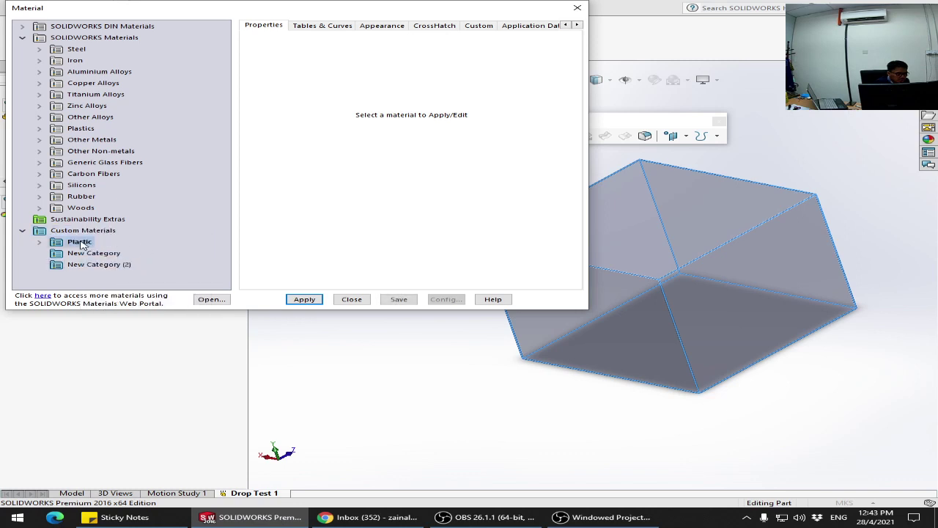
right_click(81, 244)
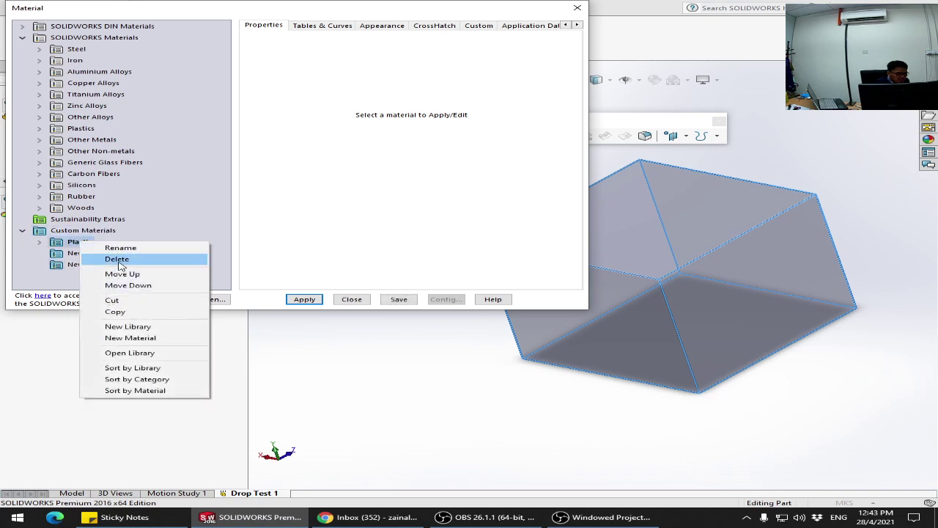
click(94, 259)
click(92, 254)
right_click(92, 255)
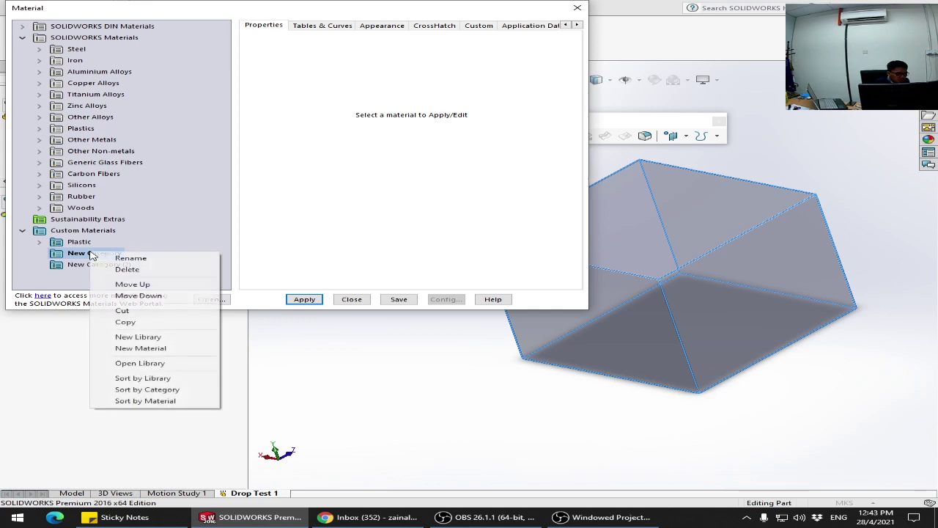
click(155, 349)
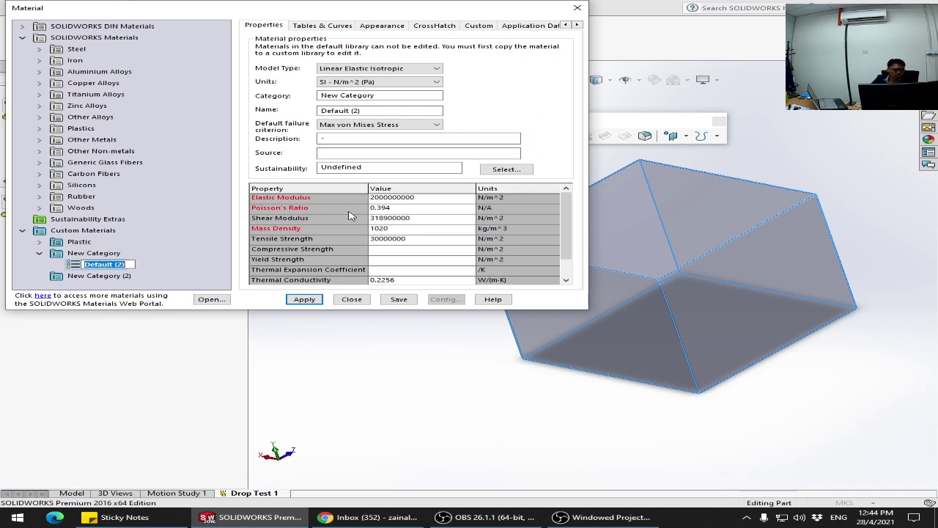
click(359, 300)
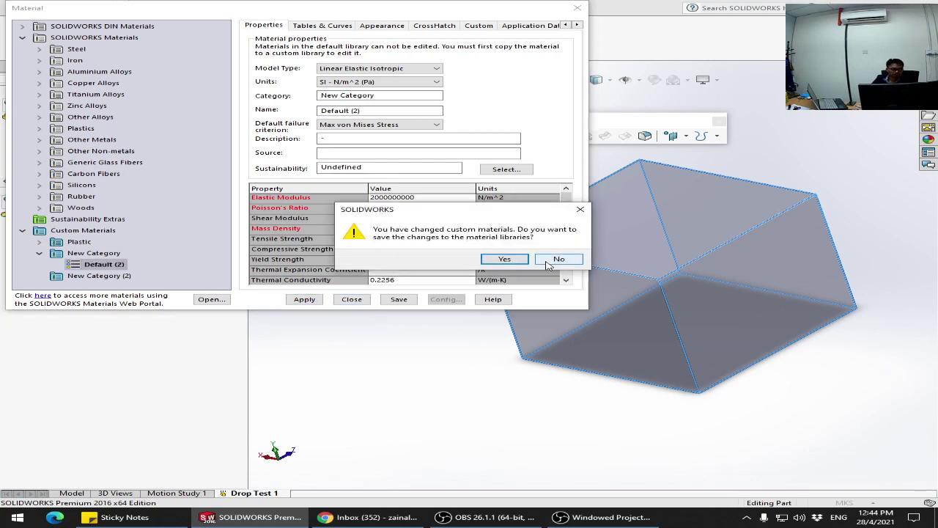
click(551, 262)
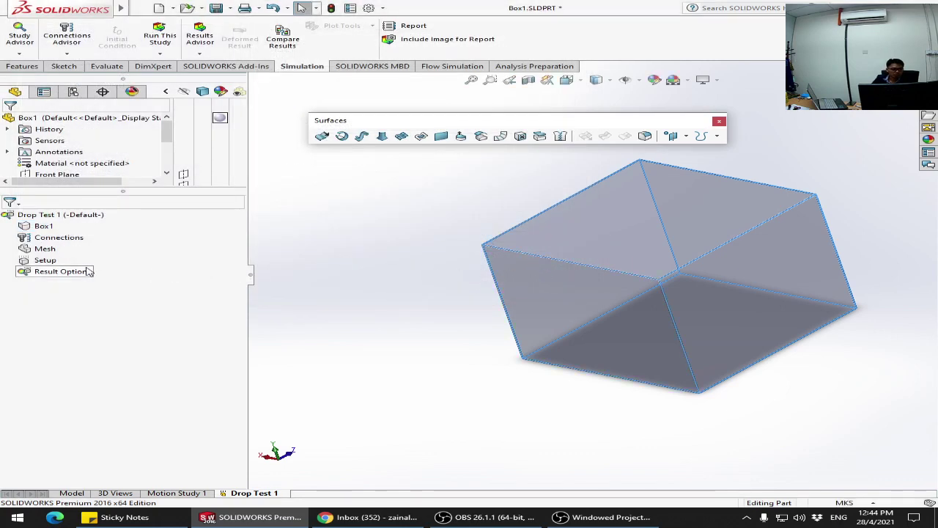
Step: Open the material library for the study's Box1 body and examine the Rubber, Silicons, Other Metals and Plastics categories
right_click(45, 228)
click(52, 235)
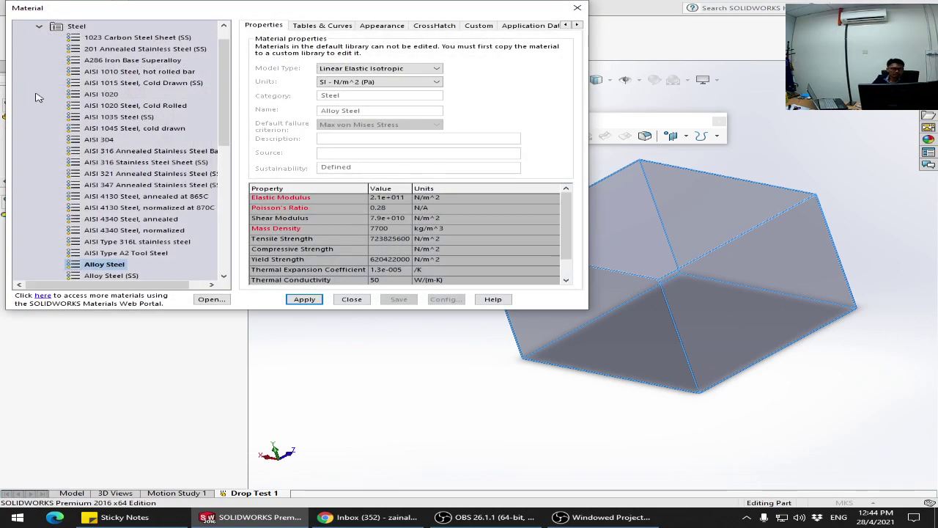
click(39, 26)
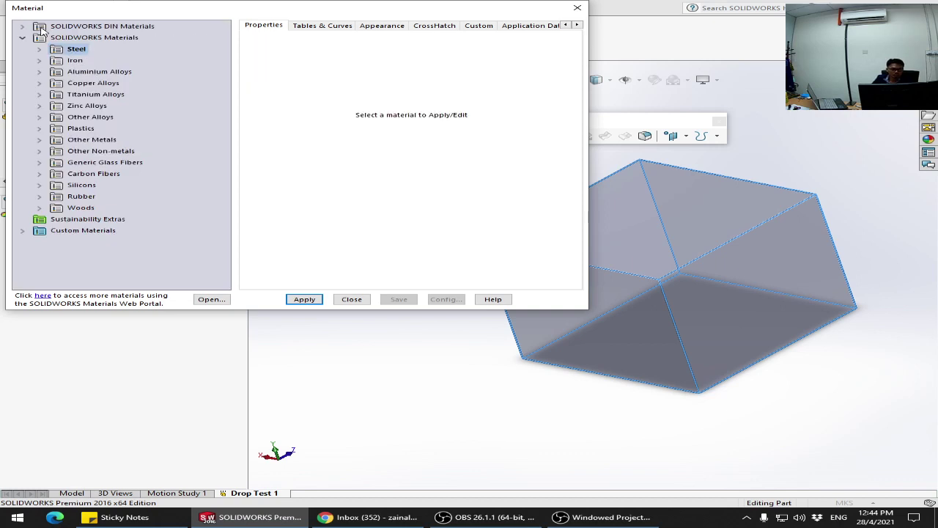
click(44, 197)
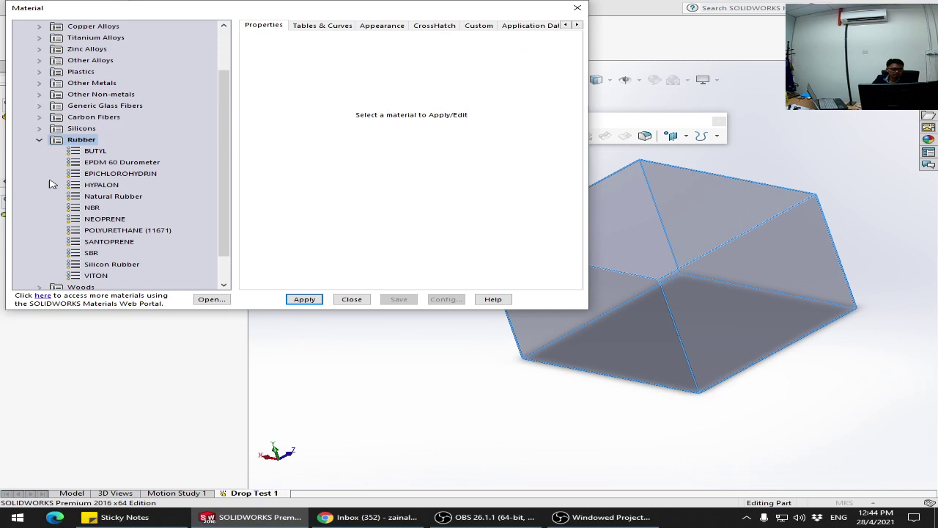
click(44, 143)
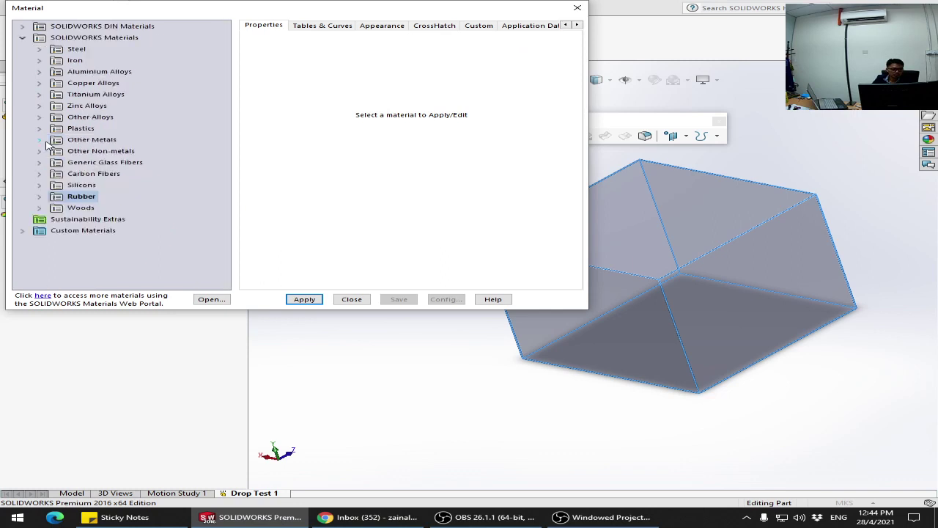
click(41, 187)
click(40, 189)
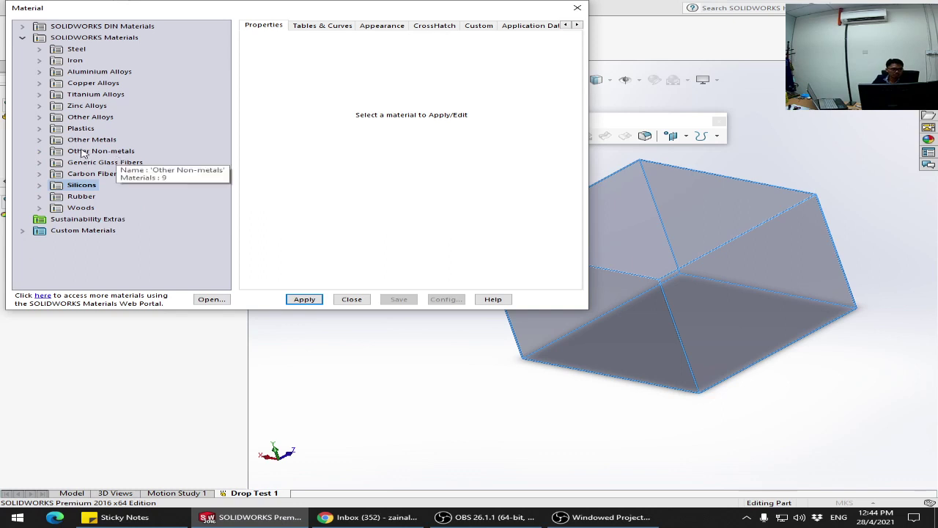
click(41, 140)
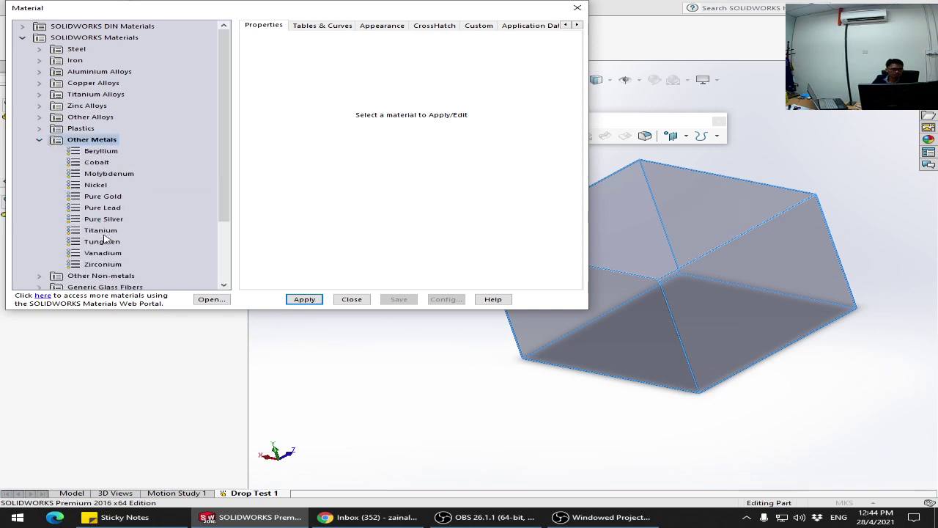
click(36, 140)
click(39, 128)
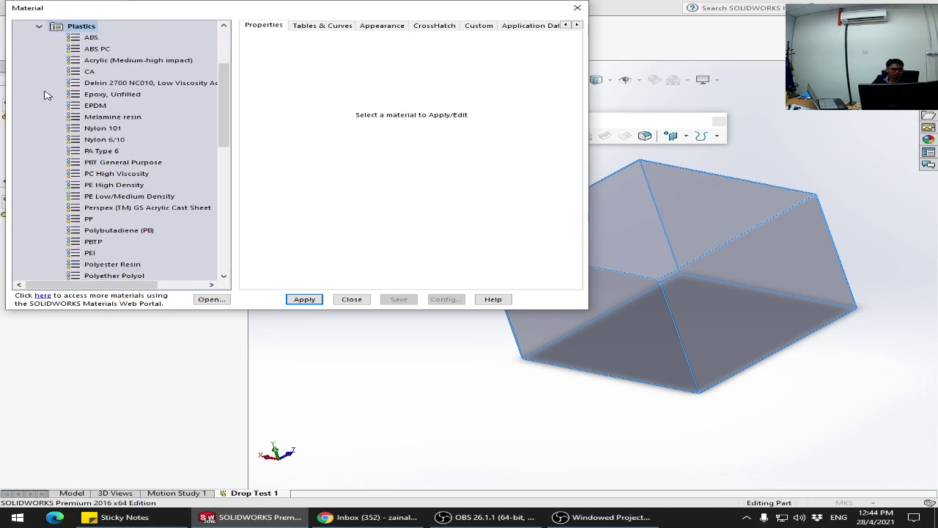
click(40, 27)
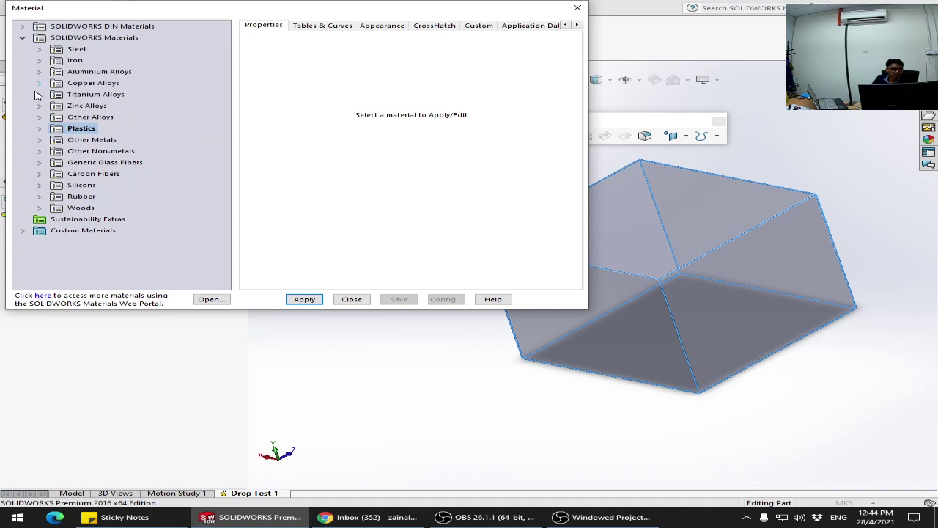
Step: Examine the properties of Air, Ceramic Porcelain and Corrugated Paper in the Other Non-metals category
click(40, 151)
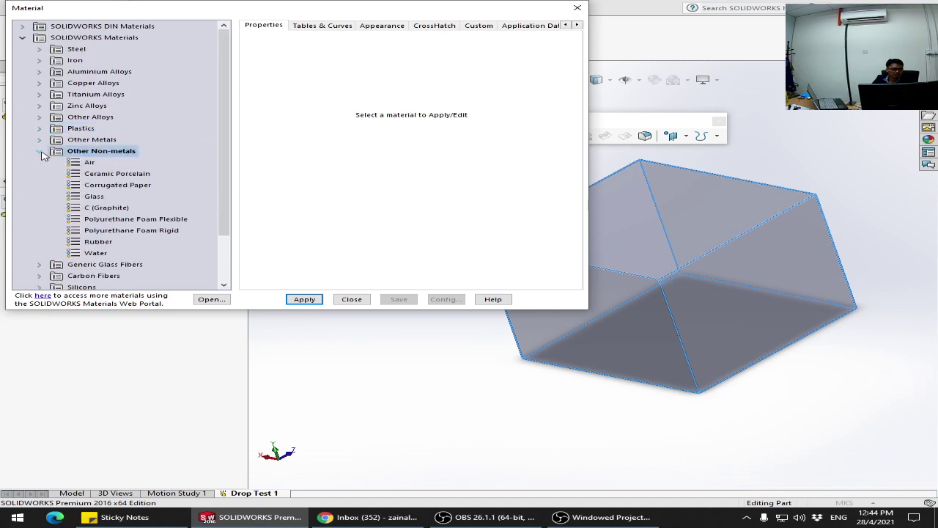
click(89, 163)
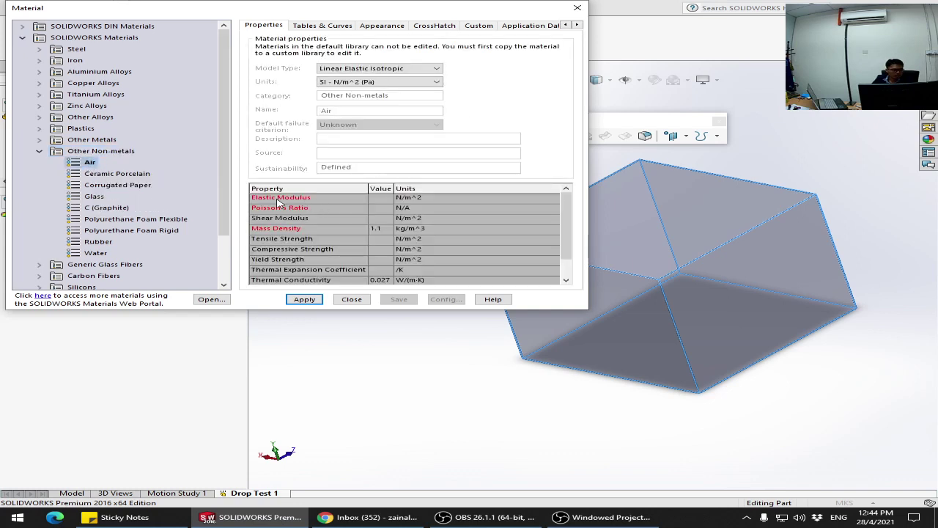
click(114, 174)
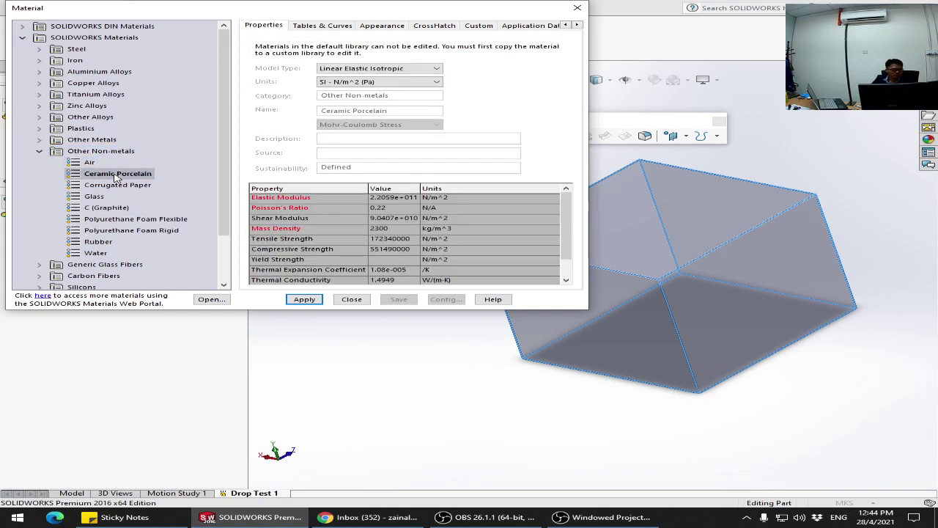
click(93, 164)
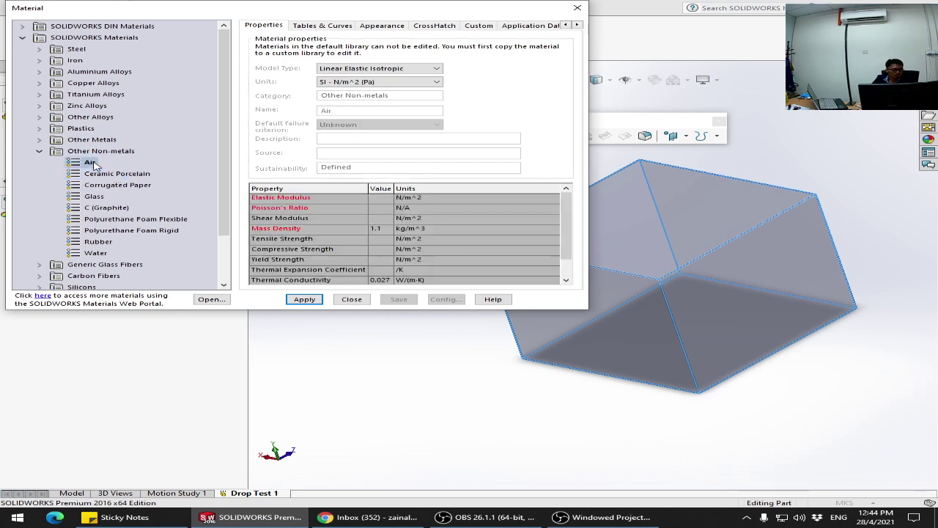
click(111, 175)
click(115, 186)
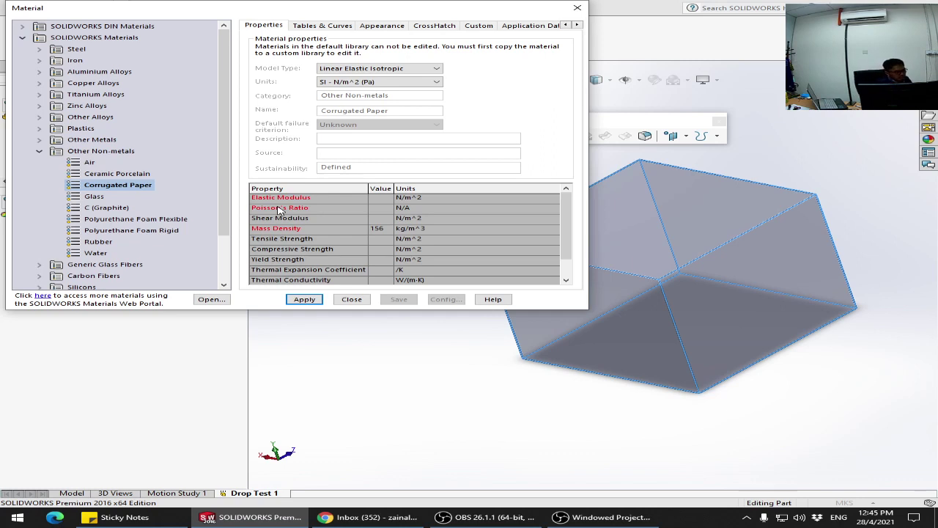
scroll(568, 238, down, 1)
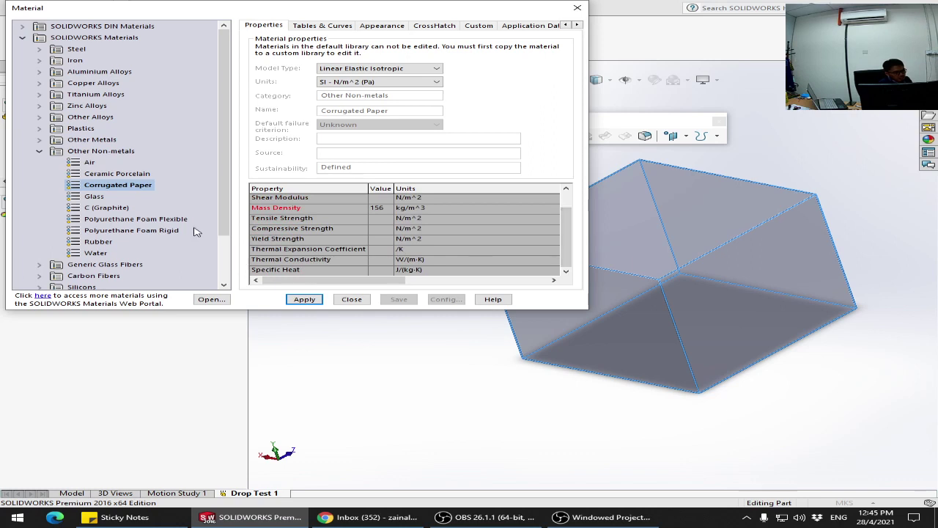
Step: Create a new material in New Category under Custom Materials
scroll(225, 220, down, 2)
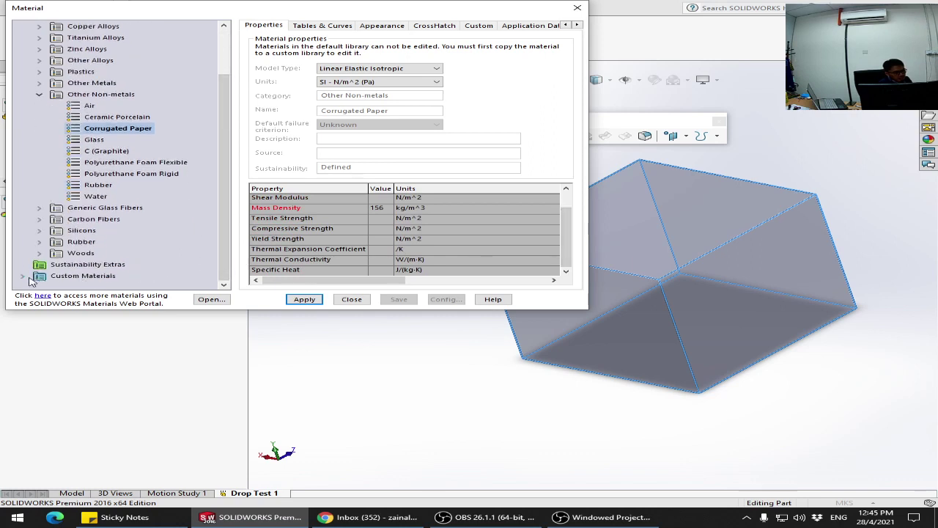
click(34, 277)
click(22, 276)
click(93, 276)
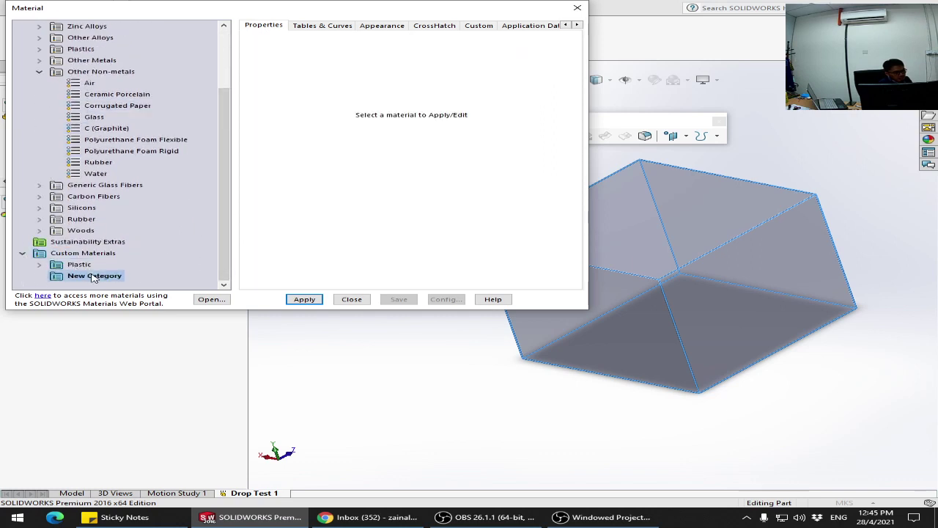
right_click(93, 277)
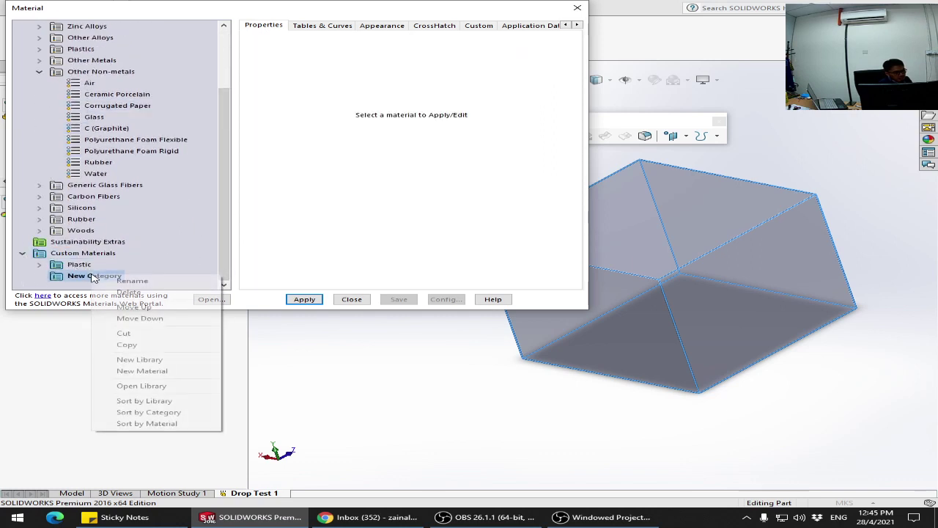
click(164, 372)
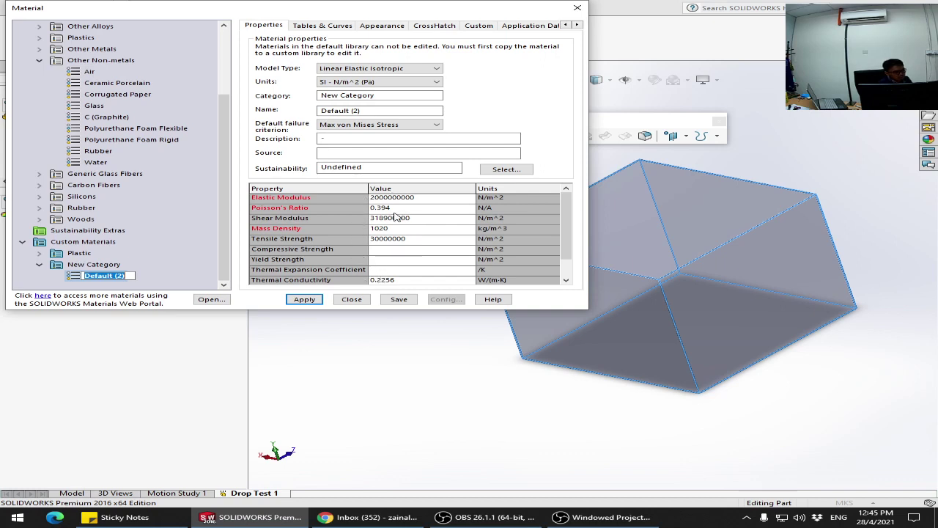
Step: Clear the shear modulus and tensile strength values of the new custom material
click(431, 220)
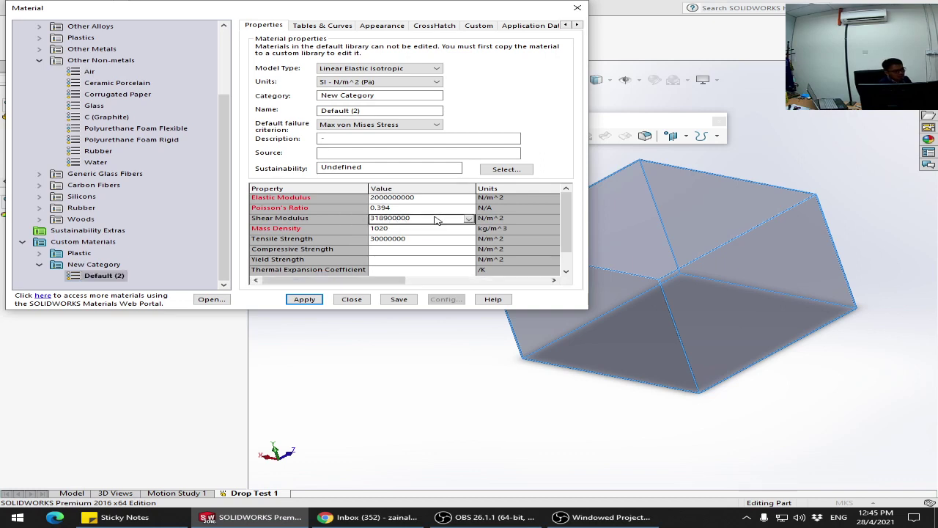
key(BackSpace)
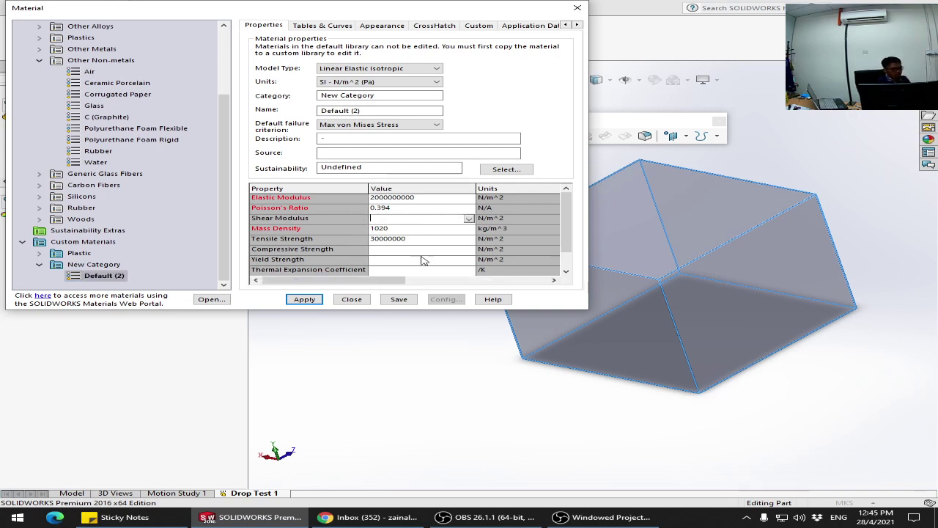
click(418, 239)
key(BackSpace)
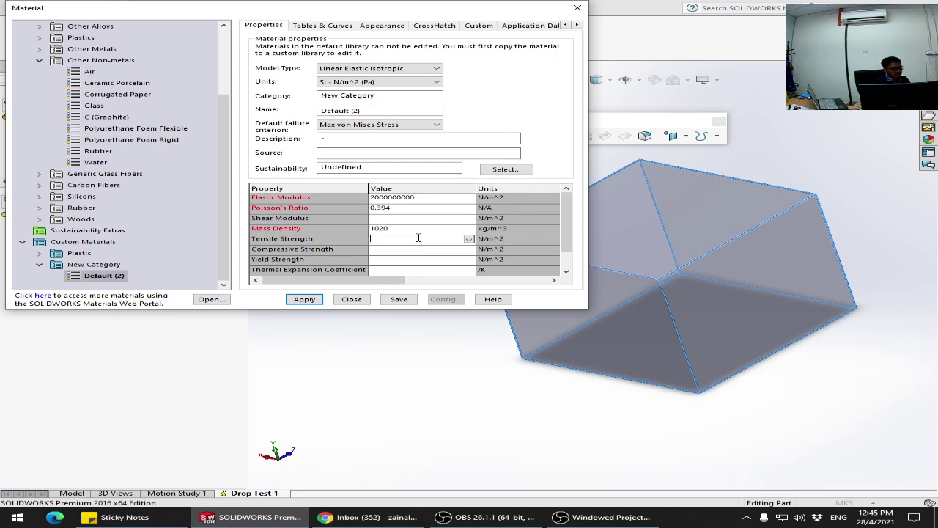
click(411, 250)
click(427, 219)
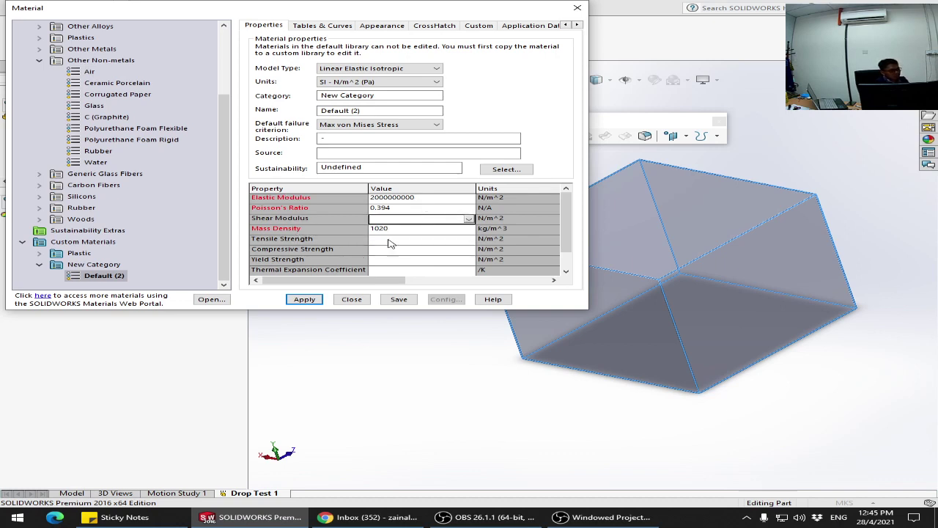
Step: Clear the thermal conductivity and specific heat values of the new custom material
scroll(559, 258, down, 1)
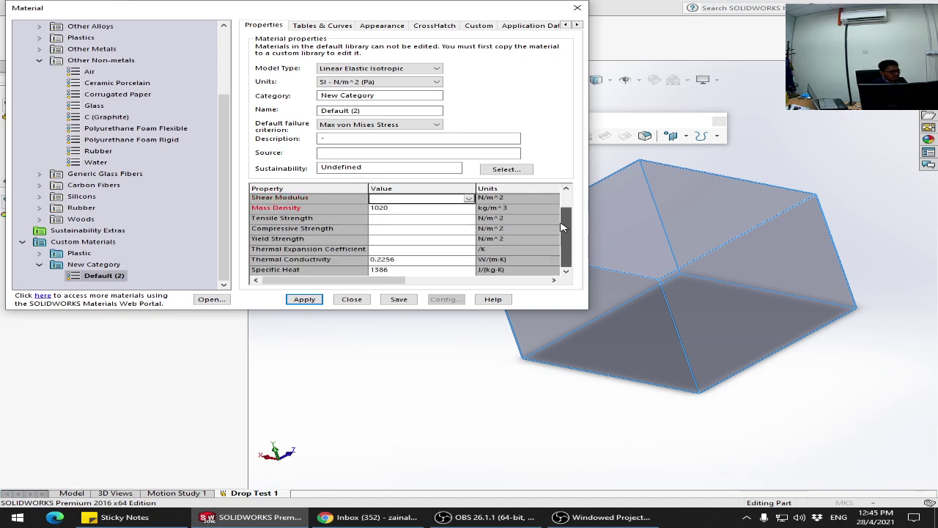
click(399, 269)
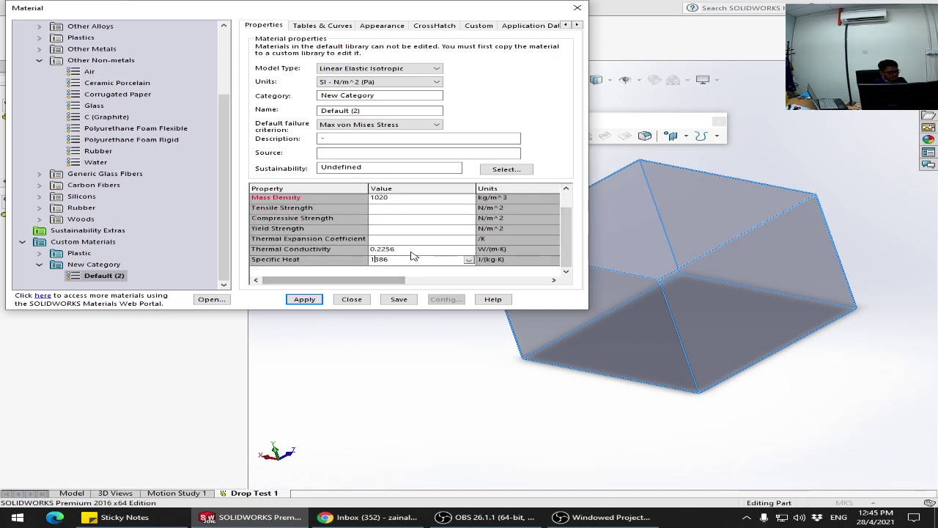
click(409, 251)
key(Delete)
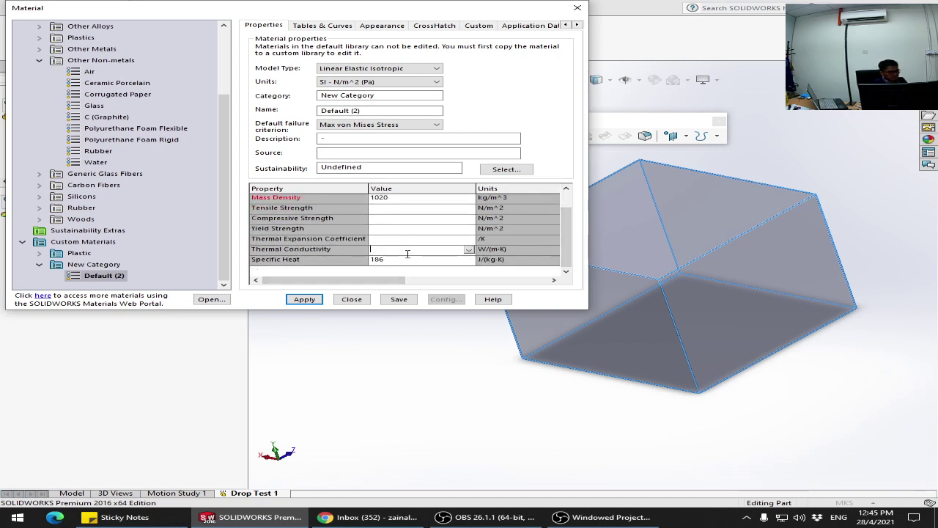
click(408, 259)
key(Delete)
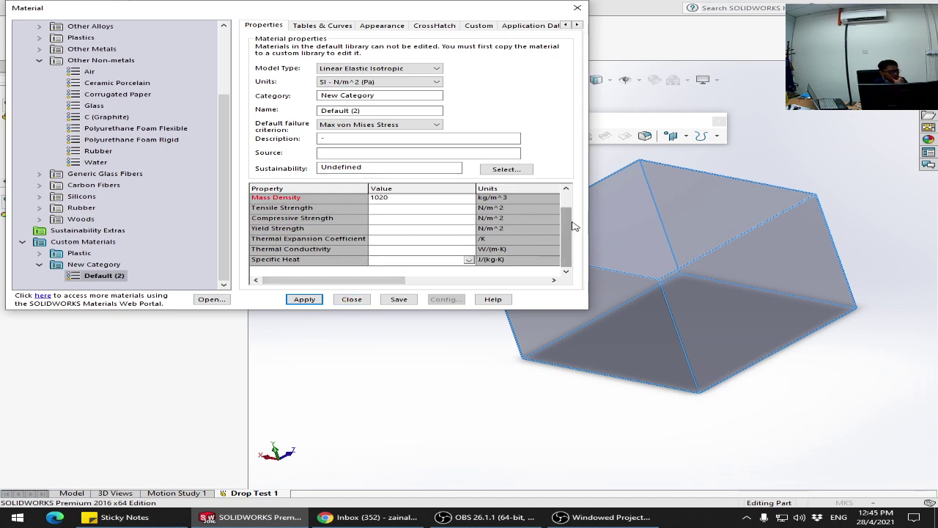
Step: Switch to Chrome and find the table of paperboard mechanical properties for finite element analysis in the paperboard packaging paper
drag(570, 223, 570, 205)
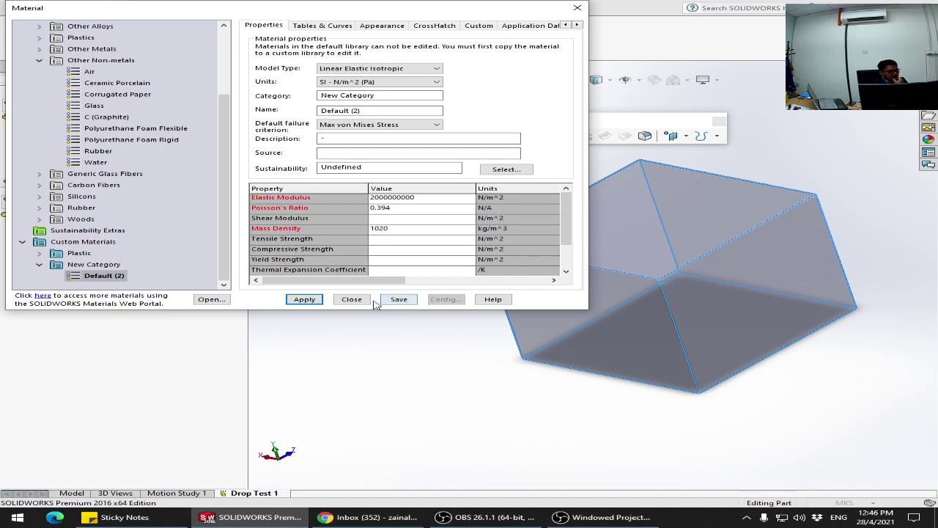
click(409, 199)
double_click(429, 202)
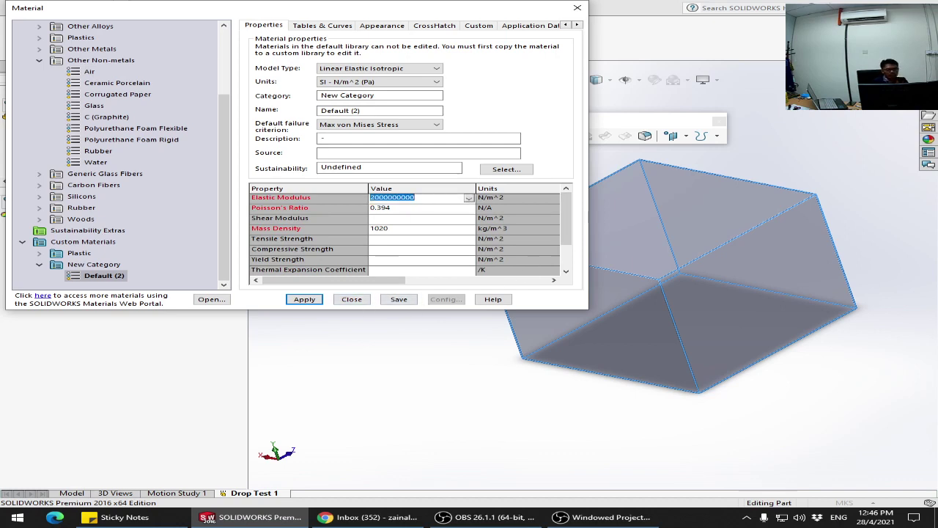
key(ctrl+t)
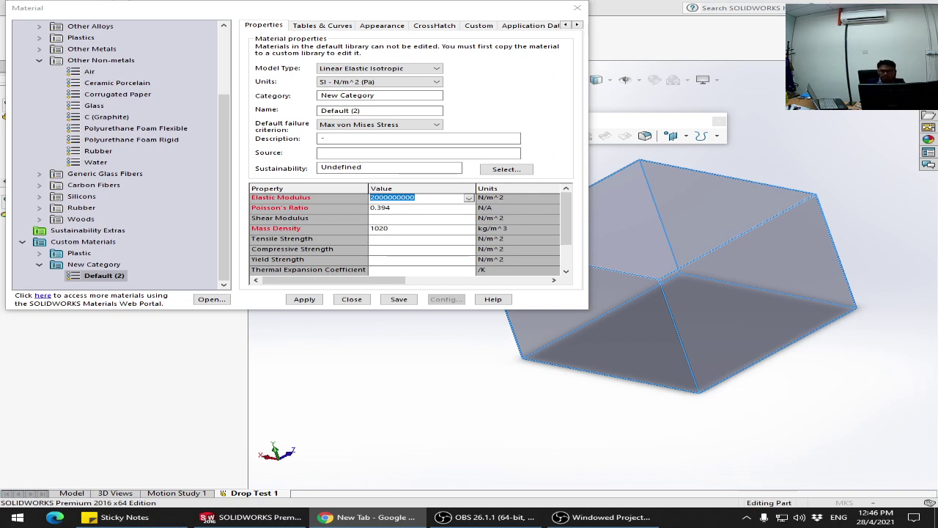
key(Return)
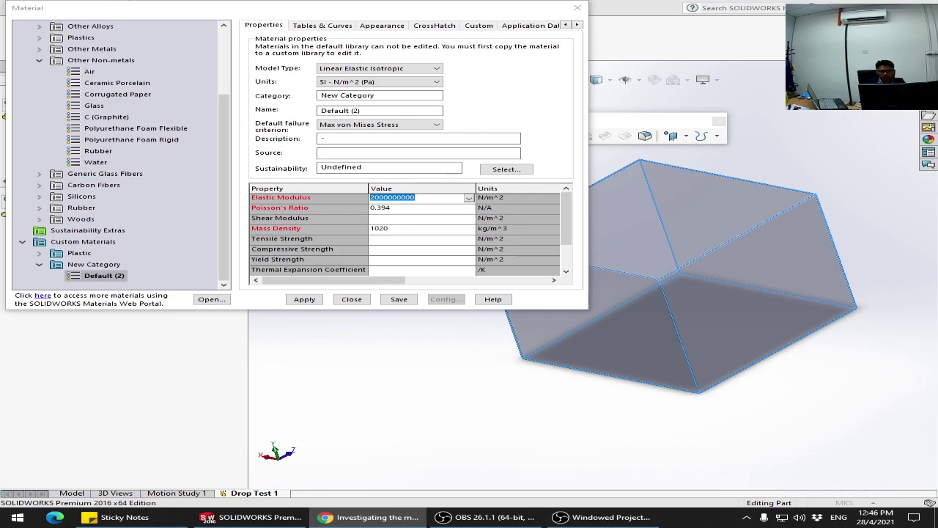
key(alt+Tab)
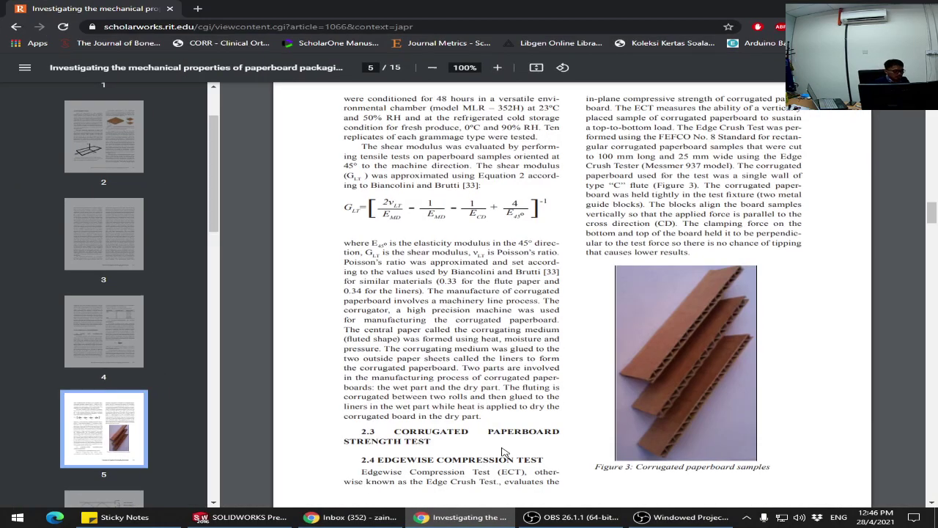
scroll(632, 361, down, 5)
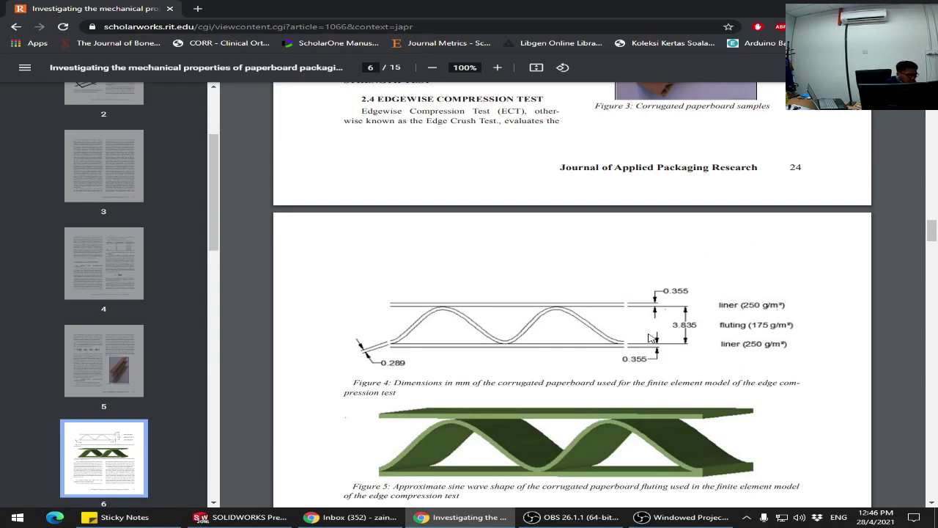
scroll(651, 338, down, 4)
scroll(606, 330, down, 13)
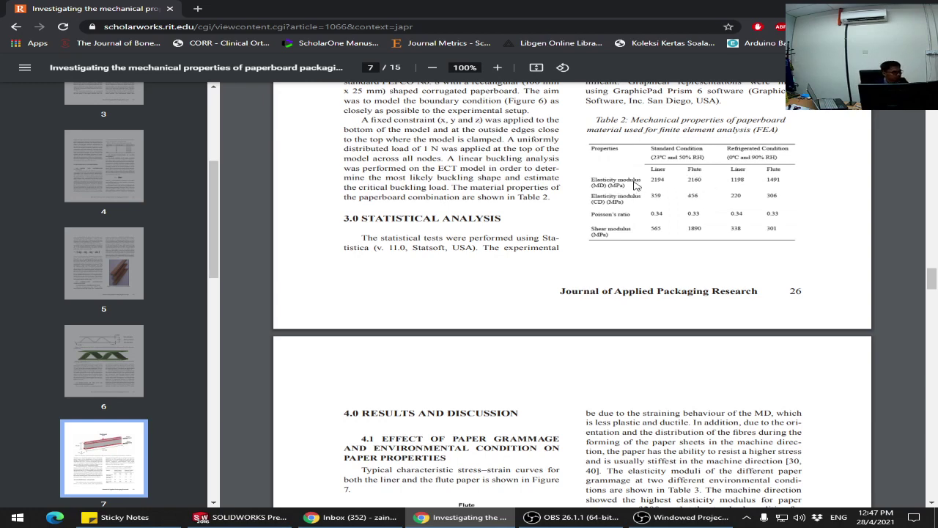
click(253, 519)
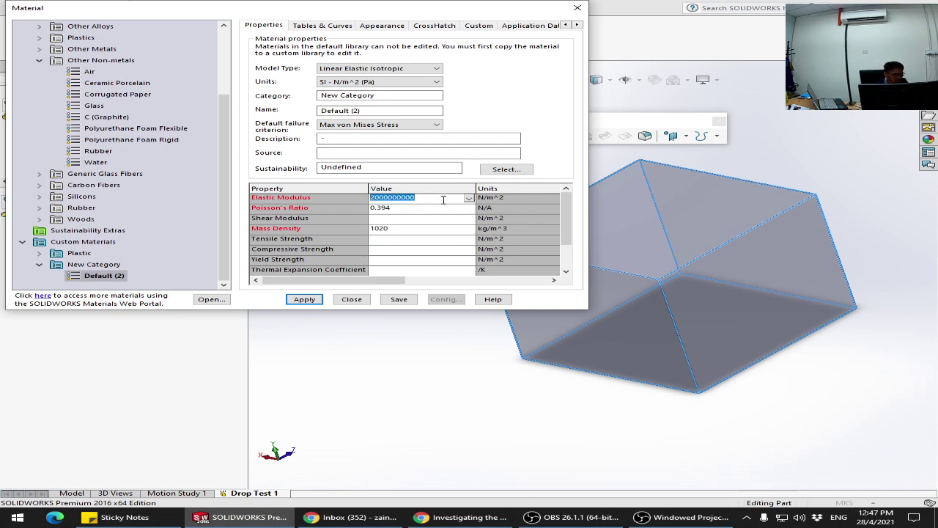
text(216)
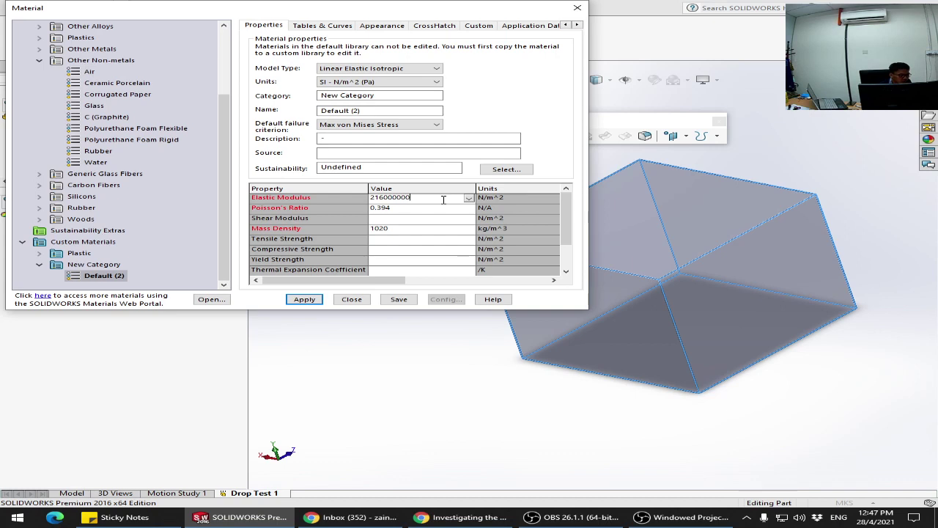
click(407, 209)
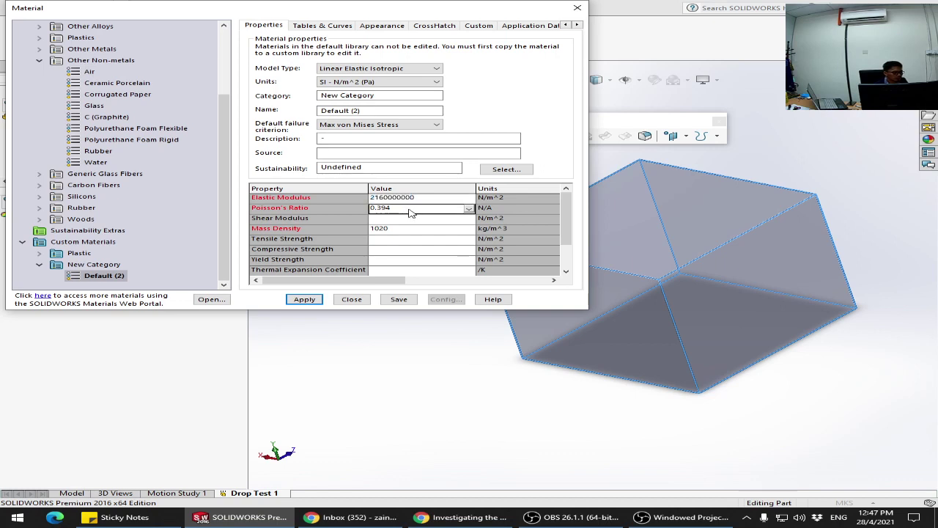
key(BackSpace)
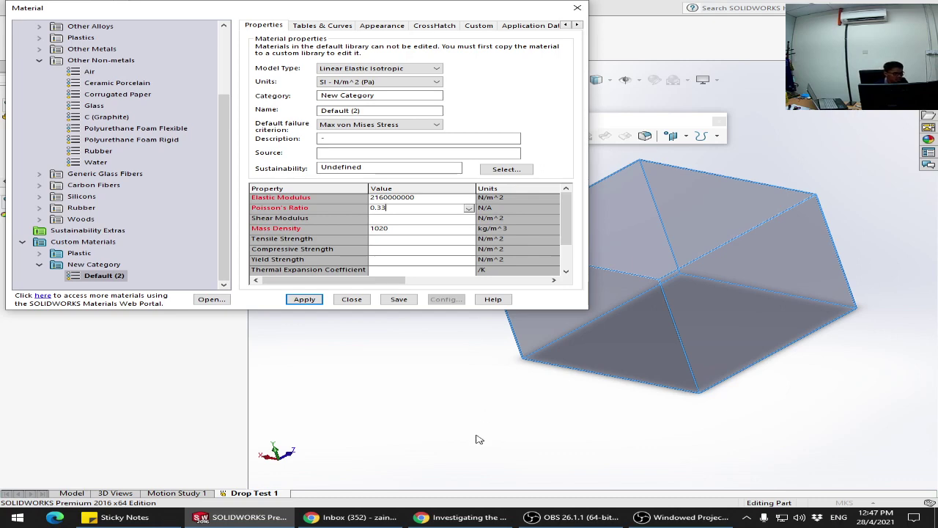
Step: Switch to Chrome and examine the paper's table of liner and flute grammage and thickness against the custom material's mass density in SOLIDWORKS
click(434, 516)
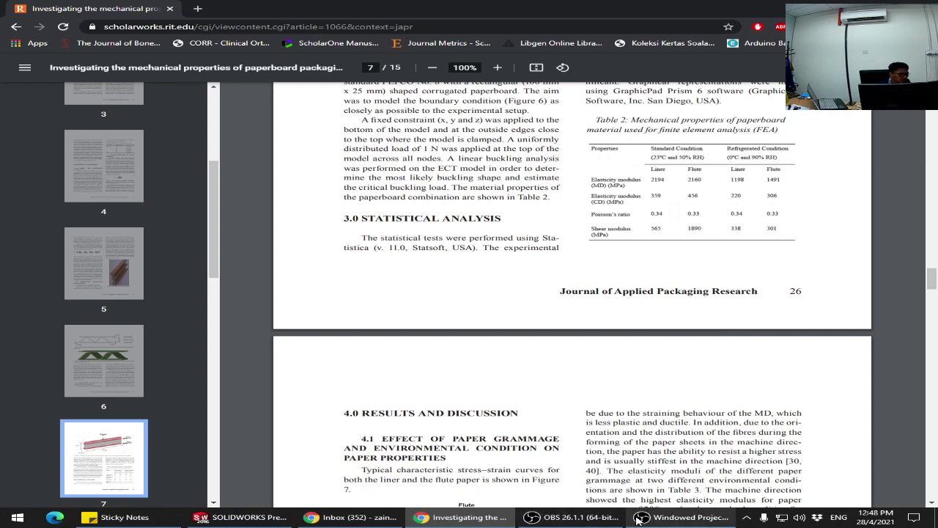
click(241, 516)
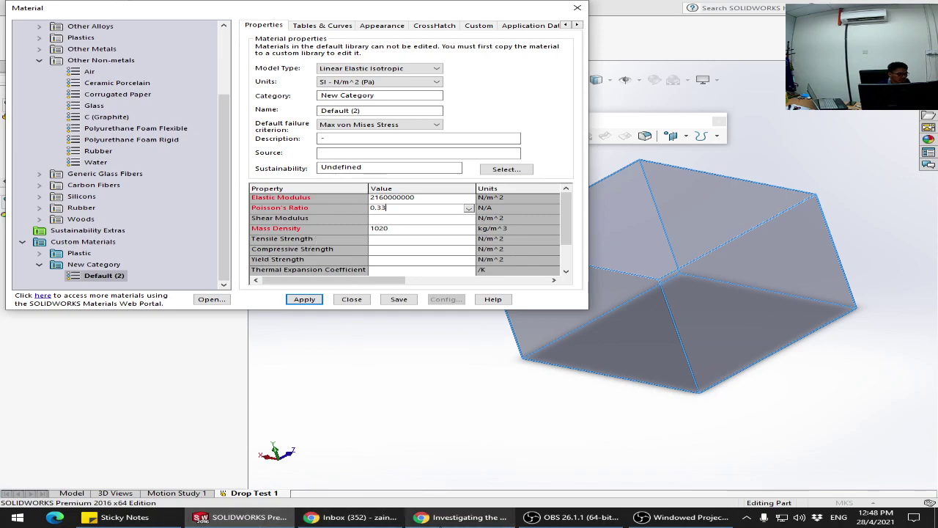
click(461, 516)
scroll(600, 345, up, 3)
scroll(599, 345, up, 10)
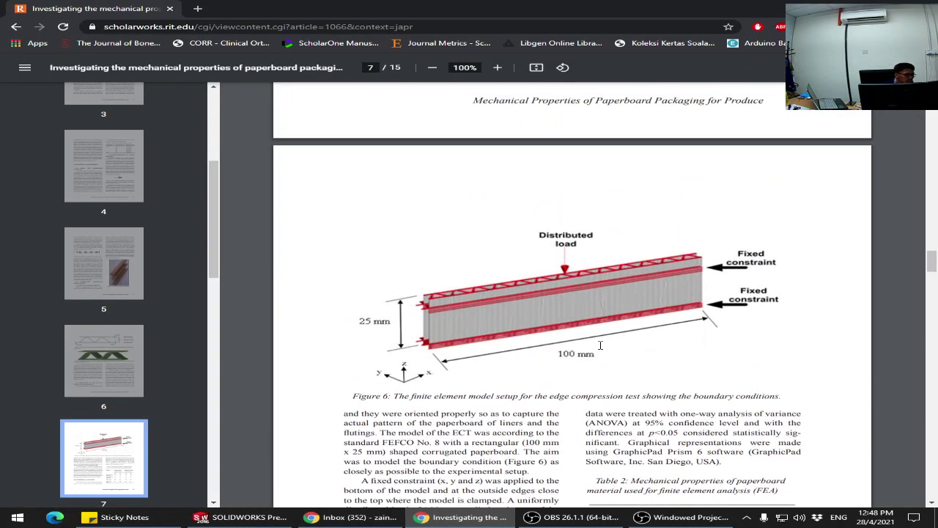
scroll(599, 344, up, 9)
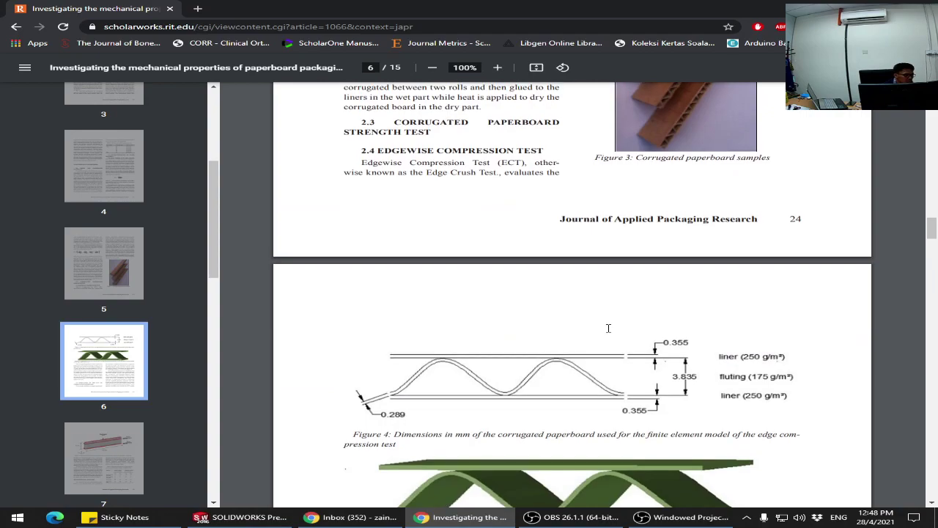
scroll(607, 328, up, 8)
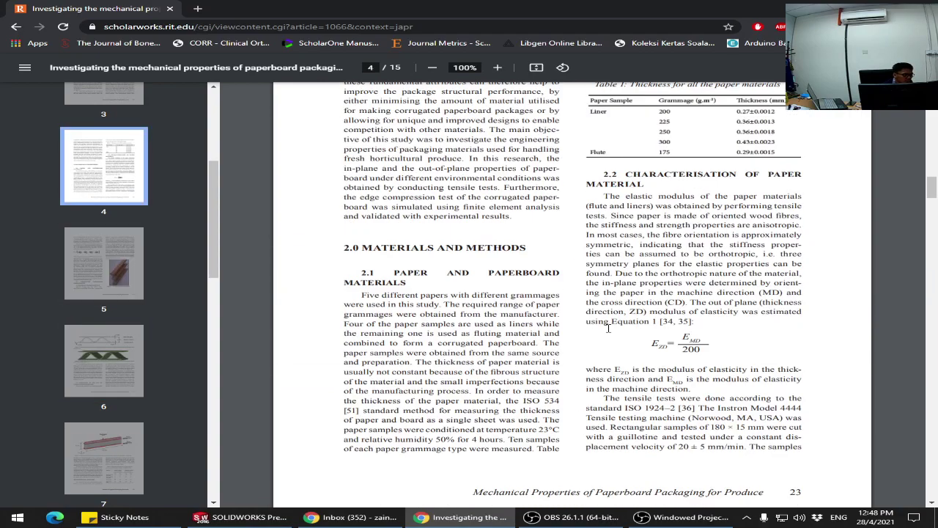
scroll(565, 346, up, 1)
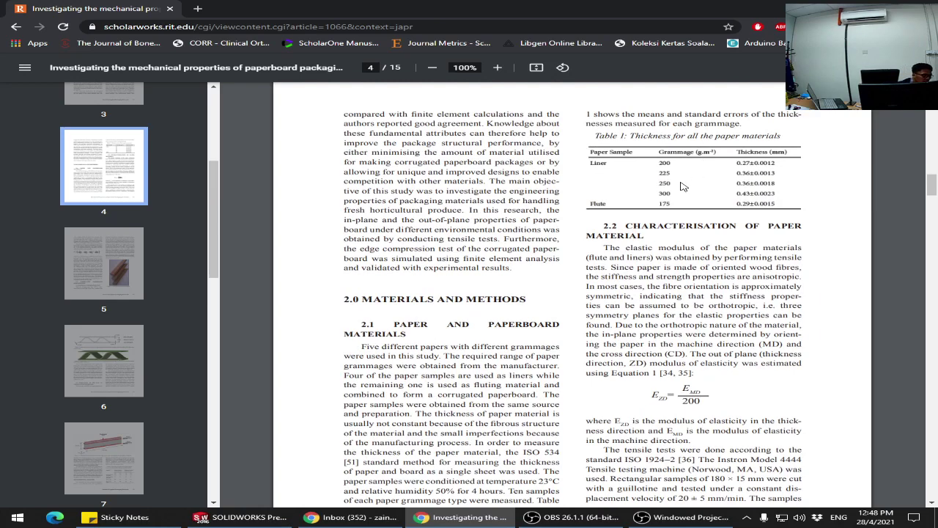
ctrl+scroll(690, 198, up, 5)
scroll(590, 195, up, 3)
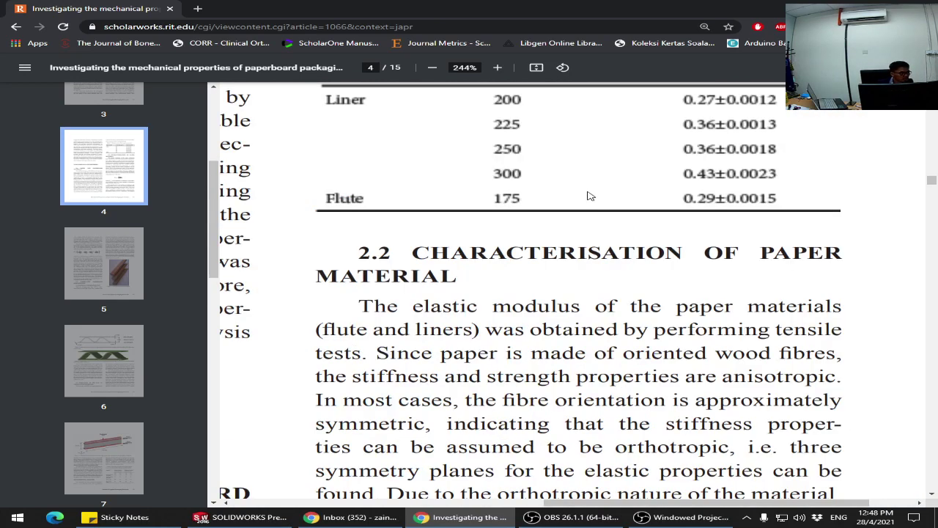
ctrl+scroll(601, 287, up, 2)
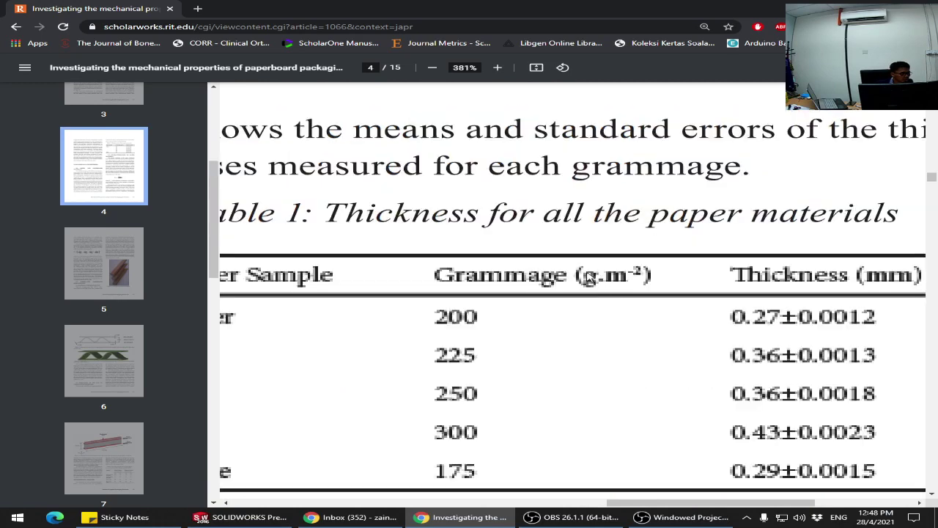
ctrl+scroll(636, 282, down, 2)
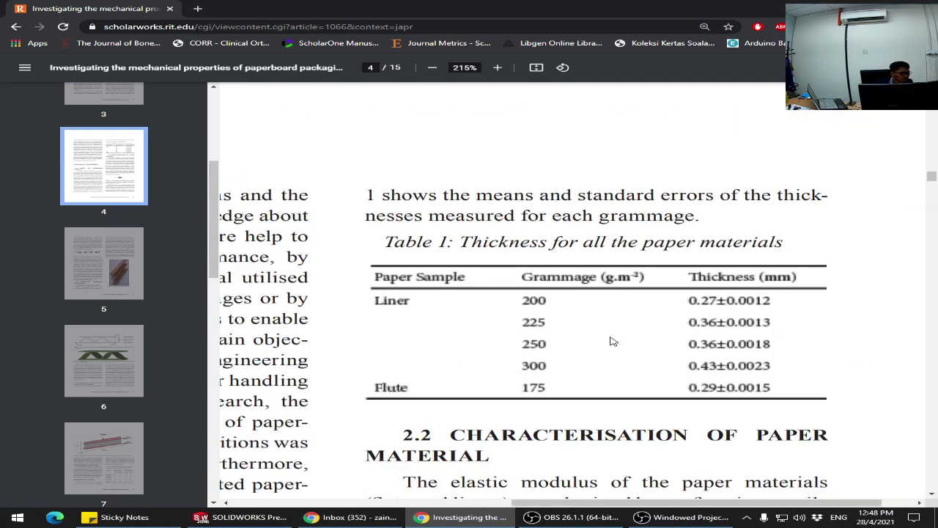
ctrl+scroll(612, 342, down, 1)
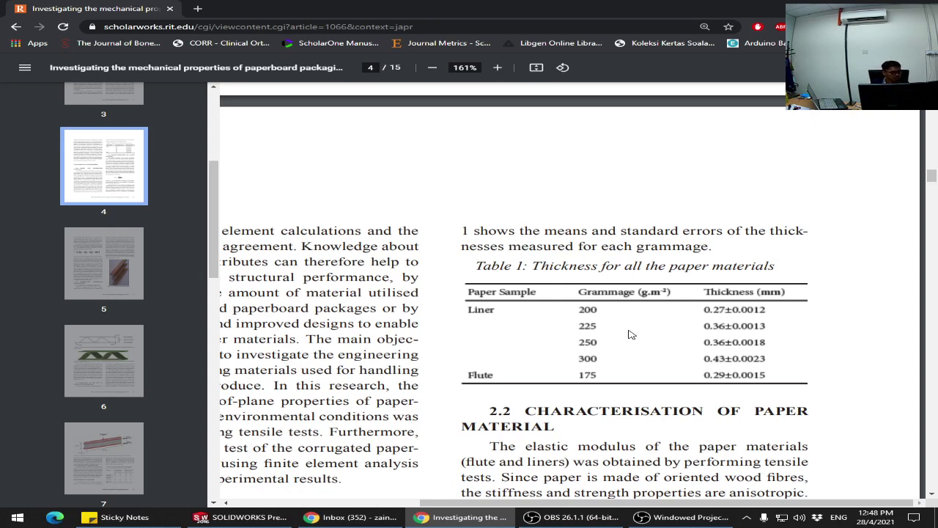
click(271, 516)
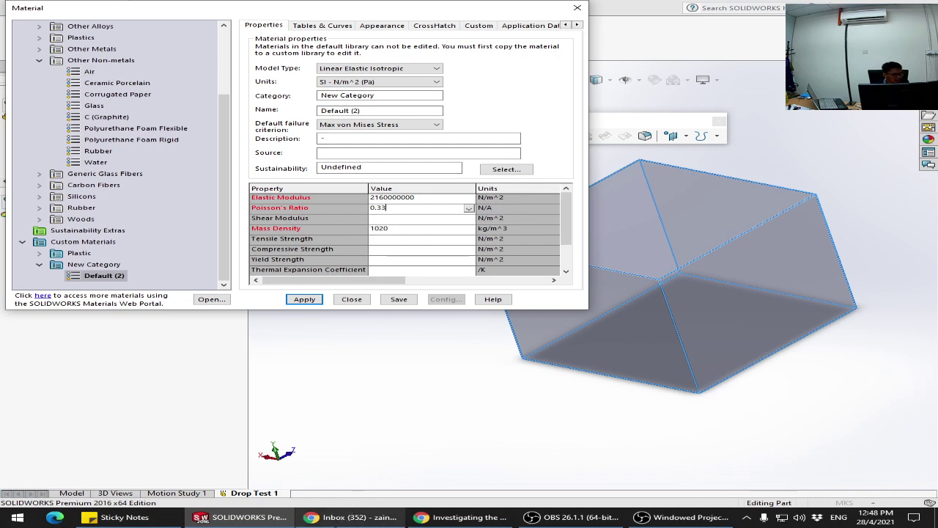
click(327, 520)
click(242, 517)
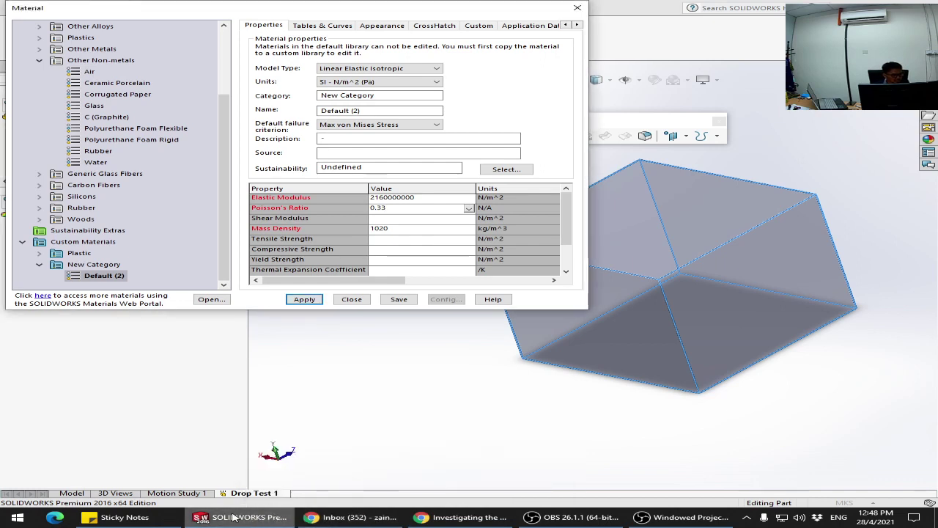
click(461, 517)
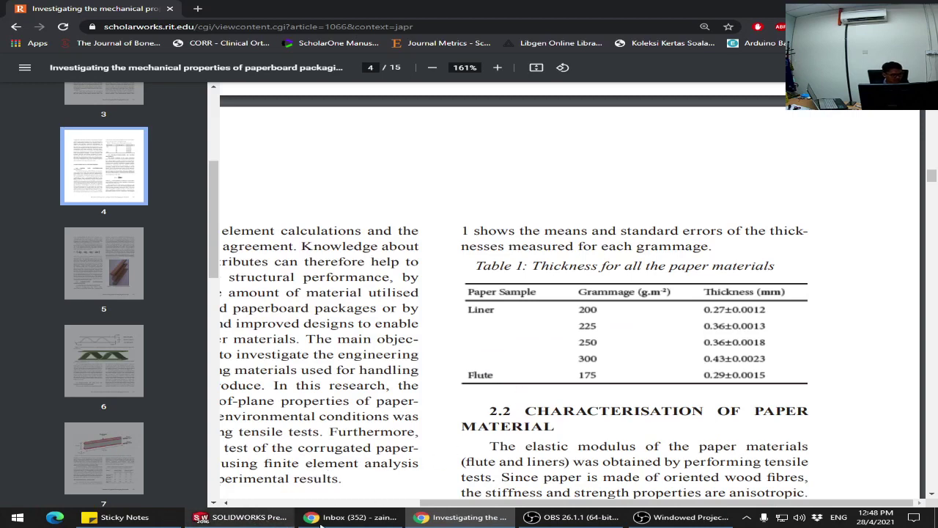
Step: Switch to SOLIDWORKS, set the custom material's mass density to 300 kg/m^3 and save the changes to the material libraries
click(253, 517)
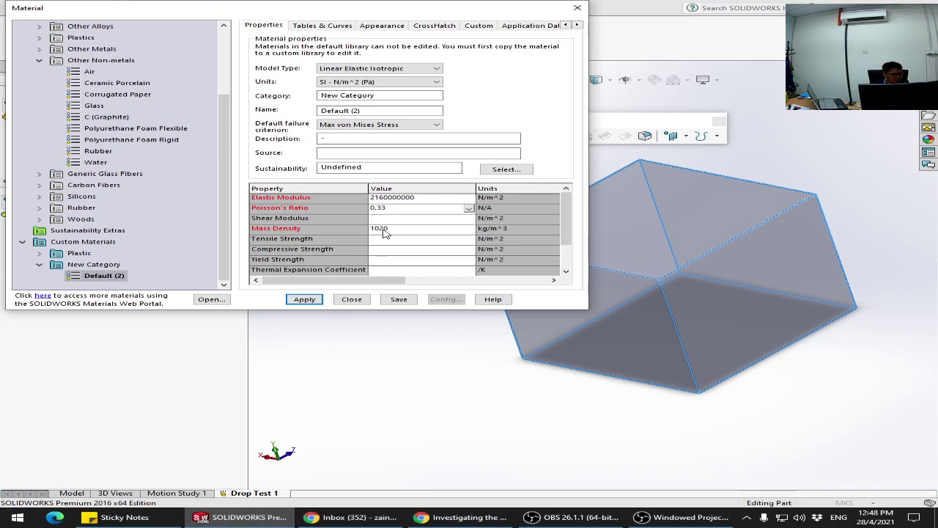
click(392, 228)
drag(393, 228, 365, 230)
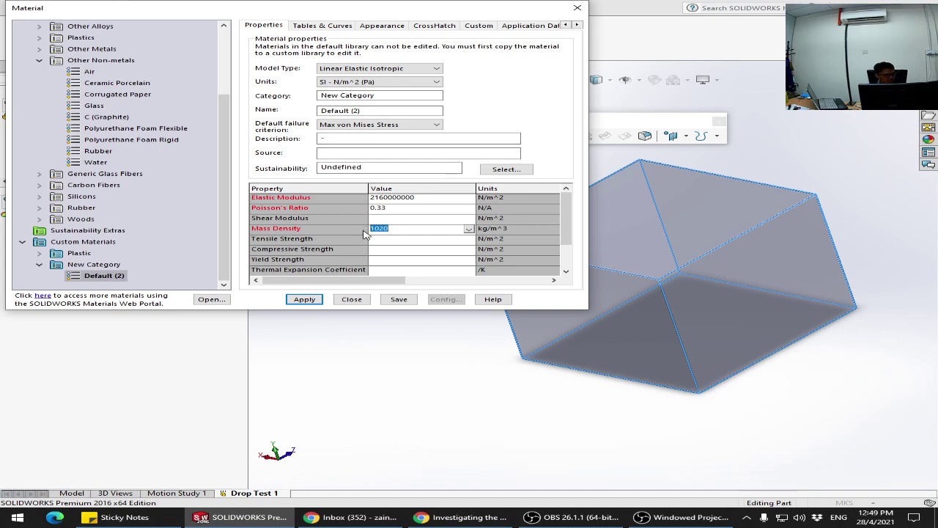
text(30)
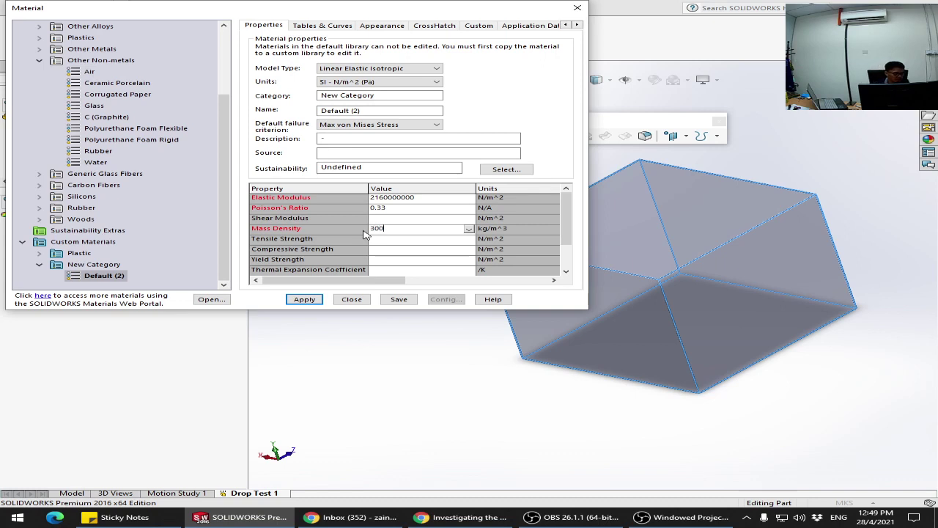
click(351, 300)
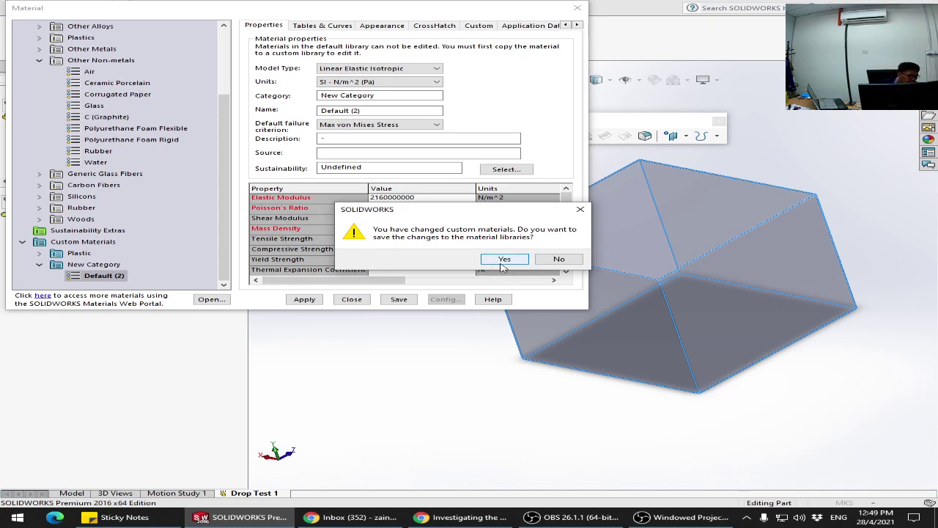
click(504, 260)
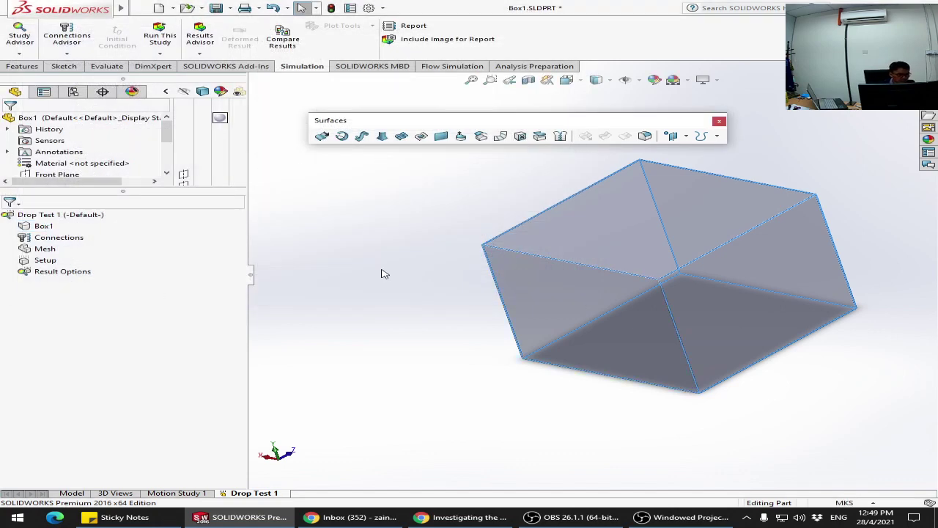
Step: Apply the custom material Default (2) from New Category to the Box1 body in the drop test study
right_click(50, 230)
click(72, 239)
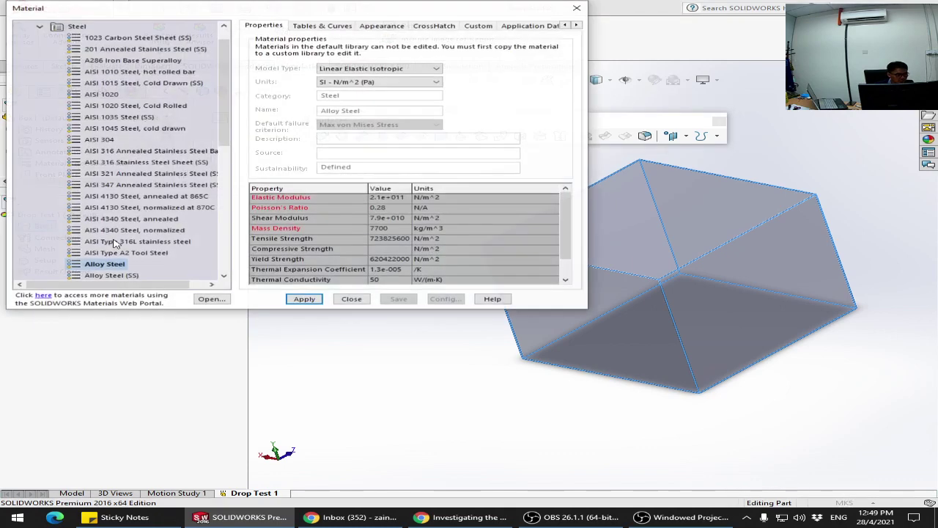
click(37, 27)
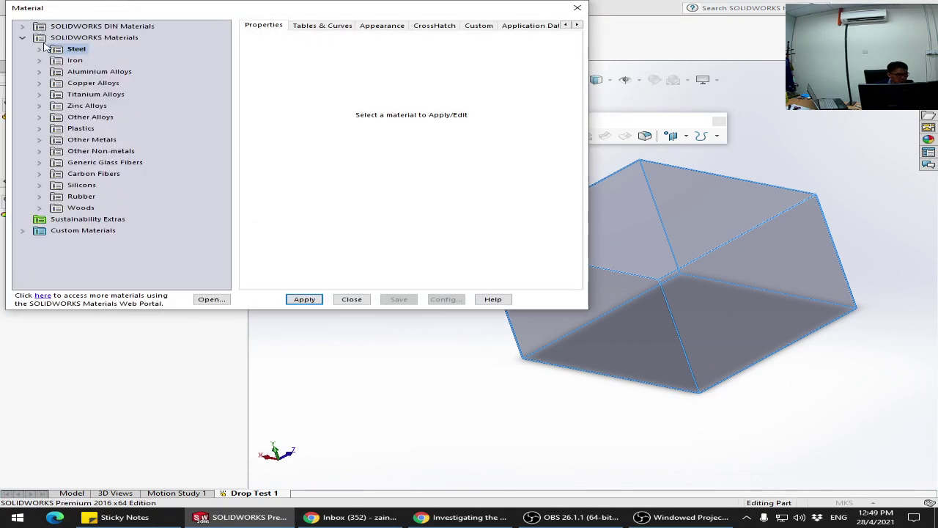
click(24, 232)
double_click(87, 253)
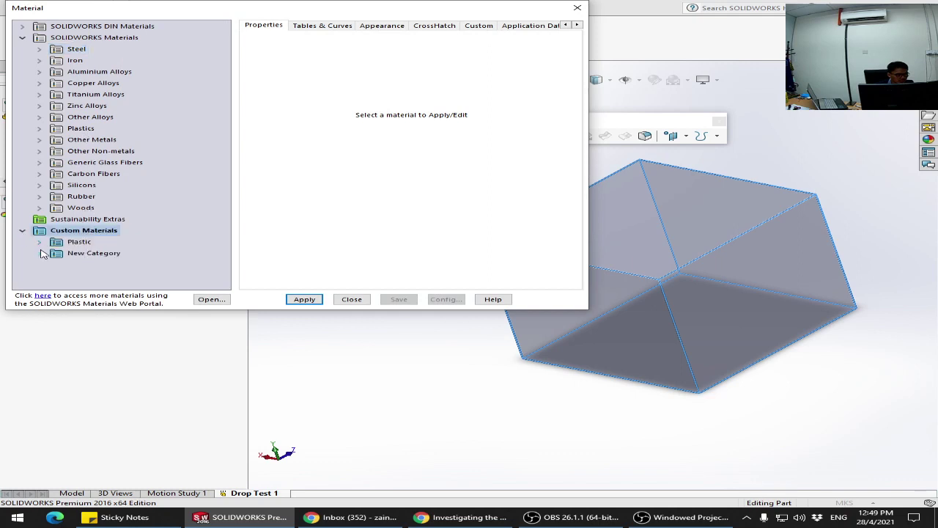
click(106, 272)
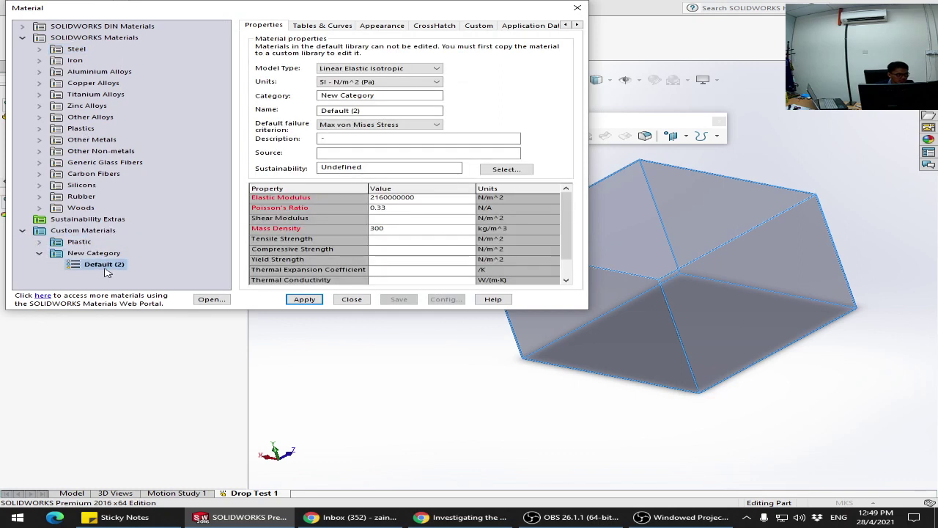
click(106, 256)
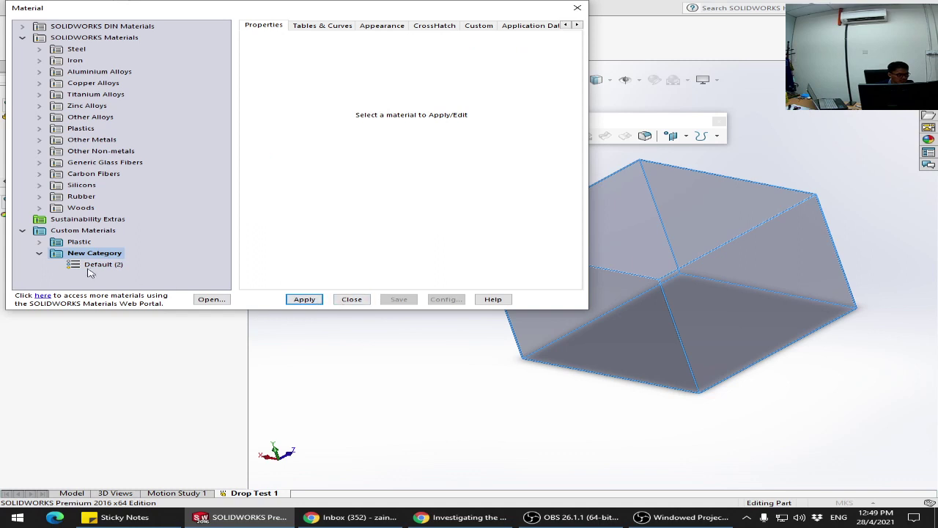
click(88, 265)
click(95, 256)
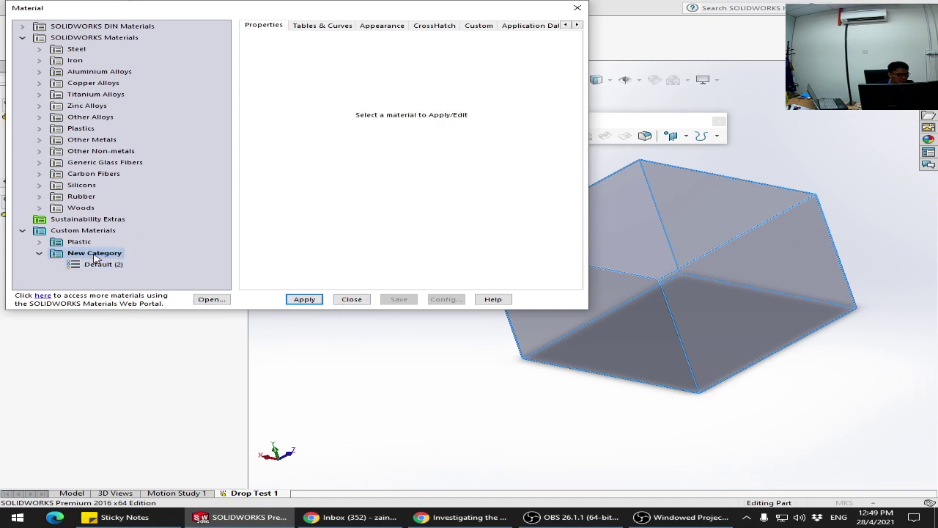
click(304, 300)
click(555, 257)
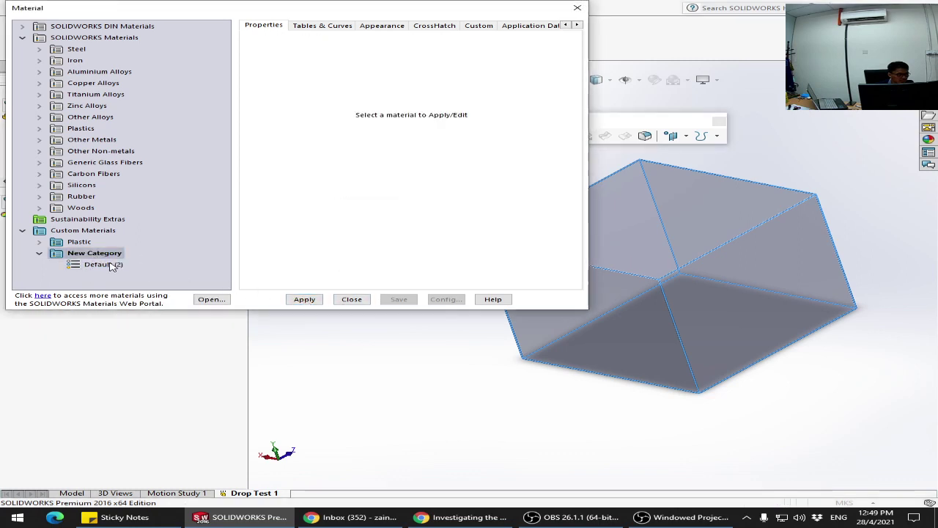
click(103, 264)
click(303, 300)
click(352, 299)
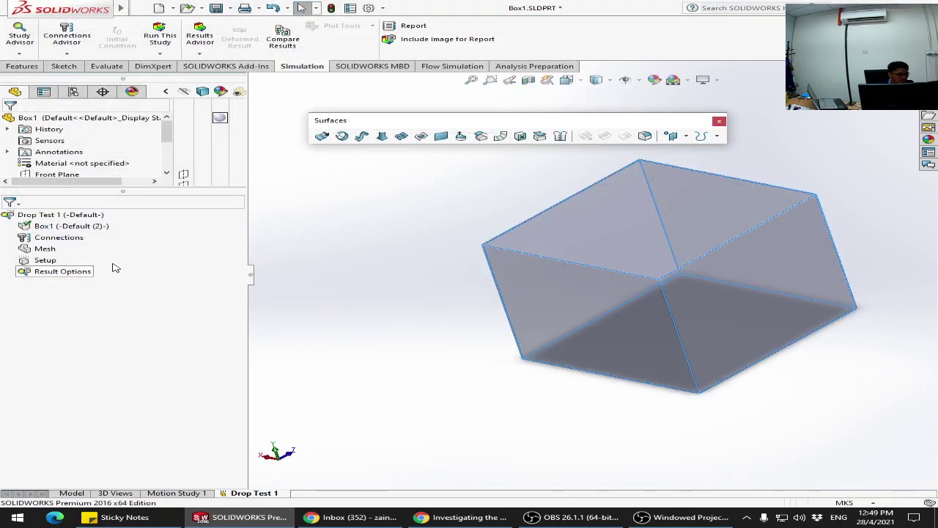
Step: Try to mesh the box at the default mesh density and open the mesh failure diagnostics
click(77, 237)
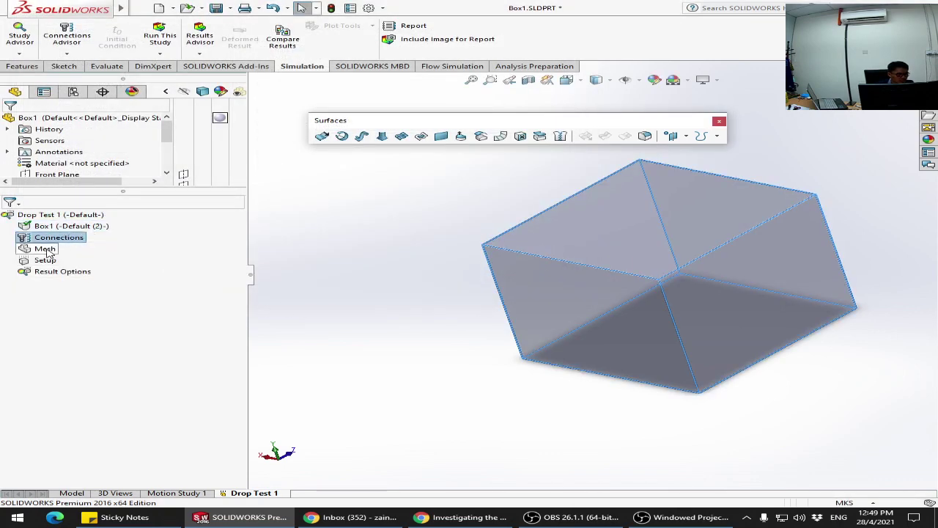
right_click(46, 252)
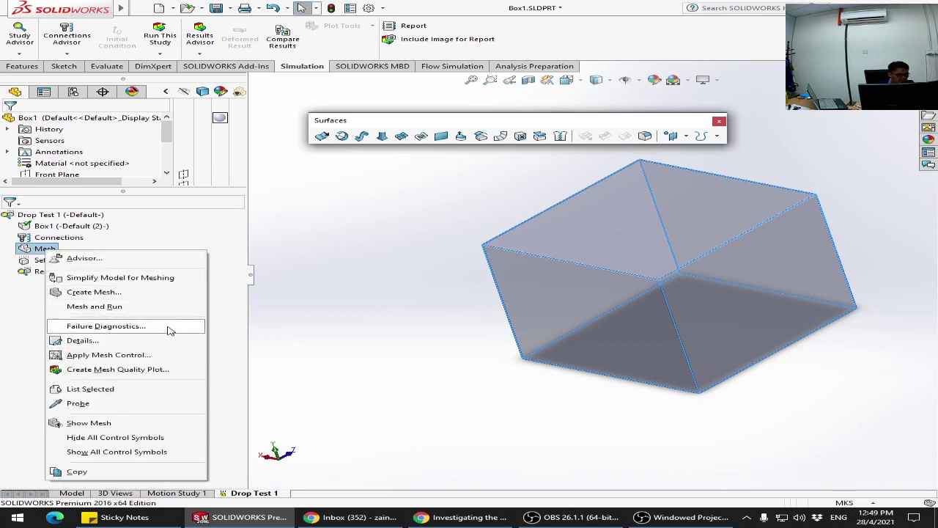
click(154, 293)
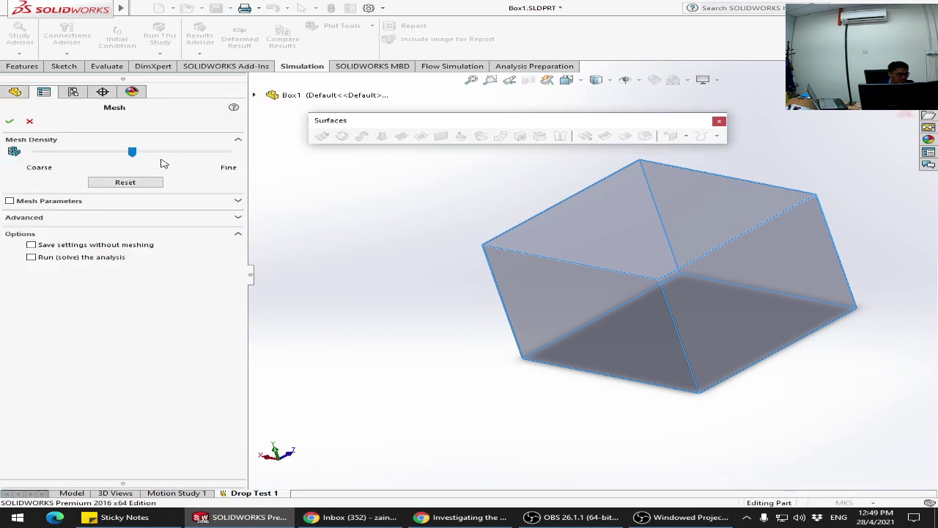
click(10, 120)
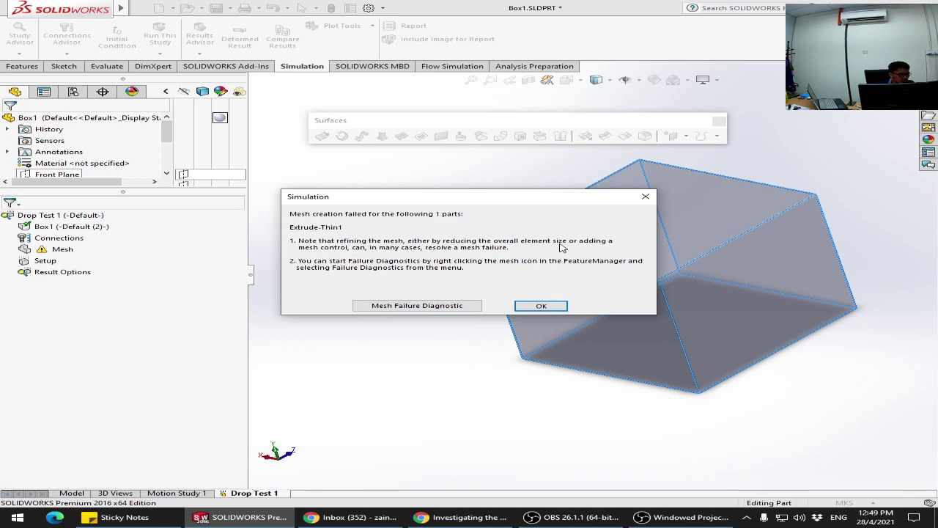
click(411, 305)
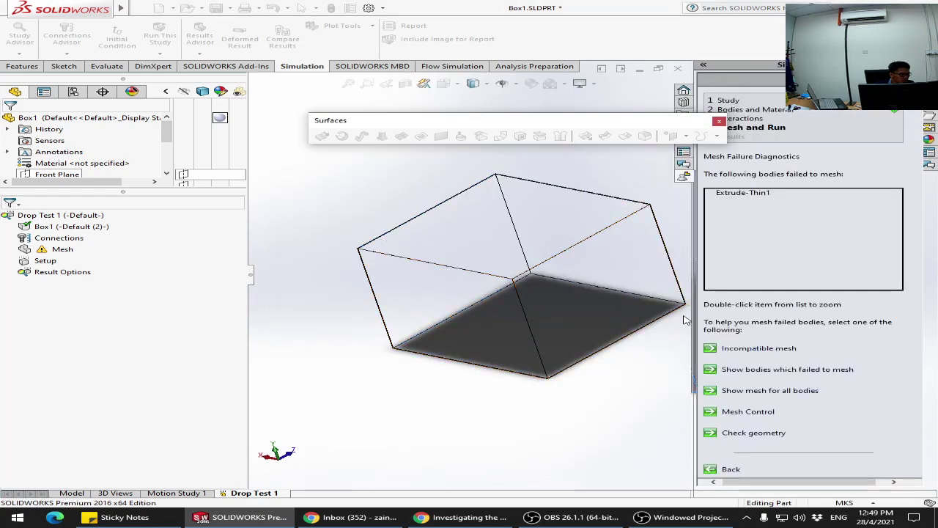
Step: Check the incompatible mesh contact options, cancel them and close the mesh failure diagnostics
click(749, 352)
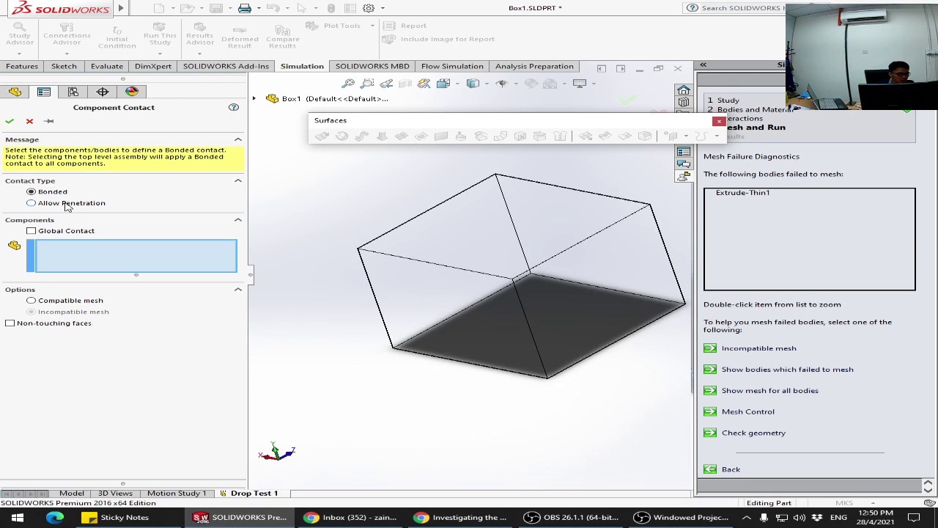
click(29, 120)
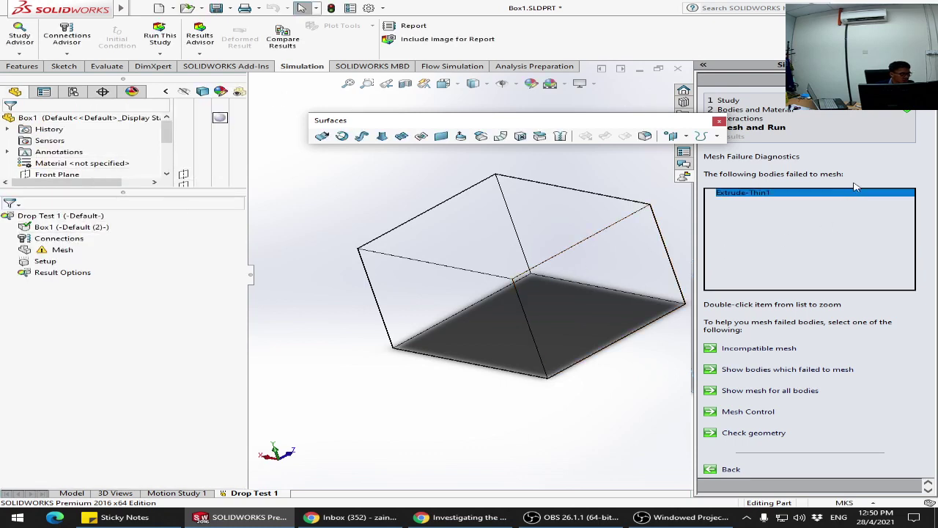
drag(613, 123, 511, 97)
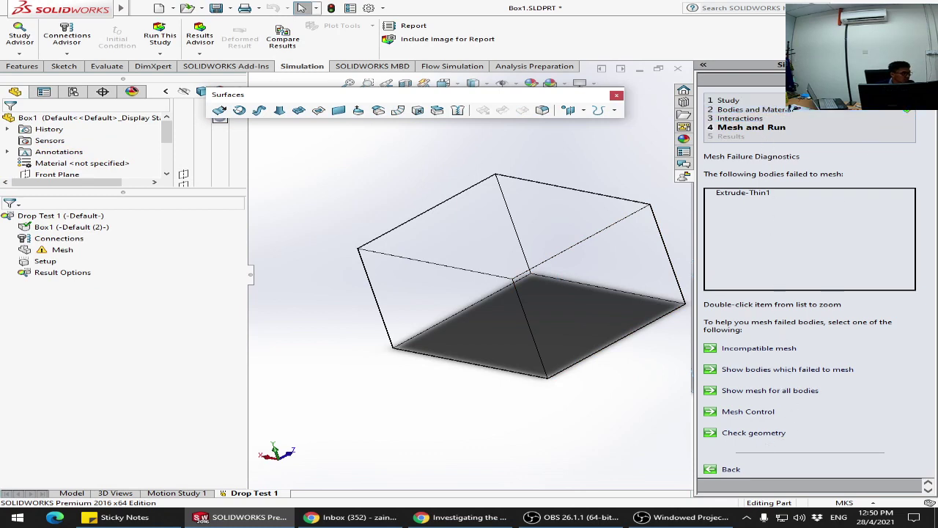
key(Escape)
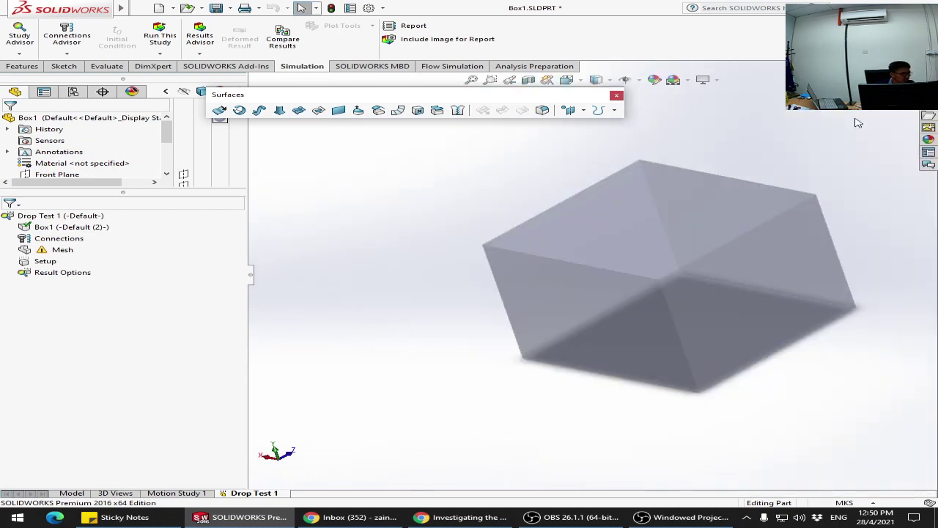
Step: Try to mesh the box at the coarsest mesh density and dismiss the mesh creation message
right_click(62, 250)
click(117, 306)
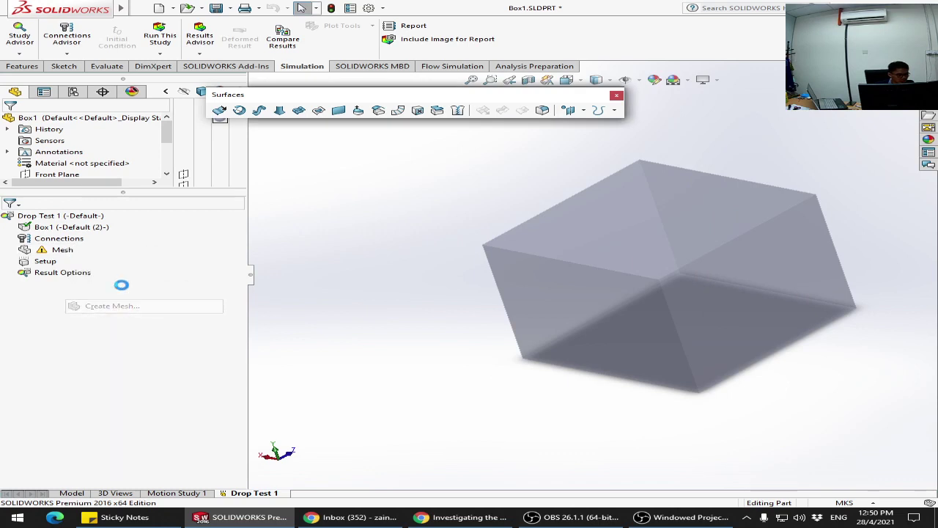
drag(132, 152, 35, 152)
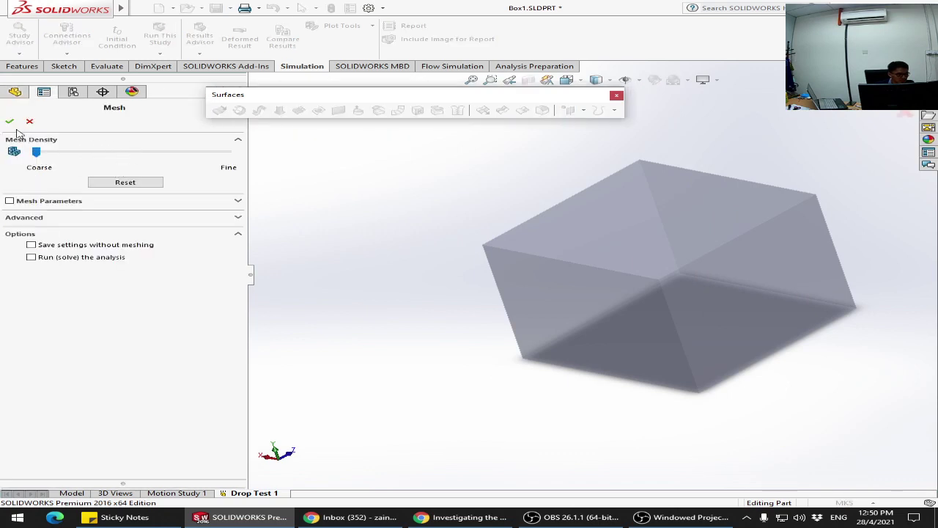
click(10, 121)
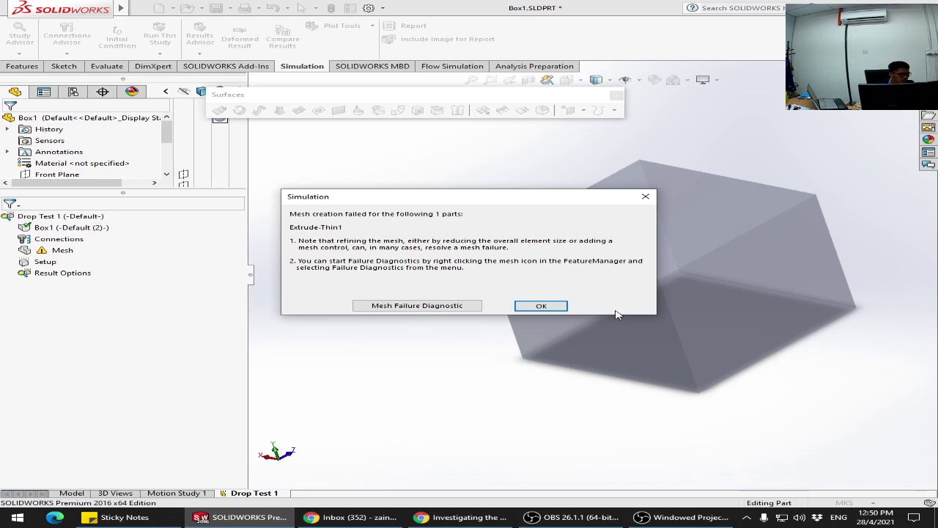
click(541, 306)
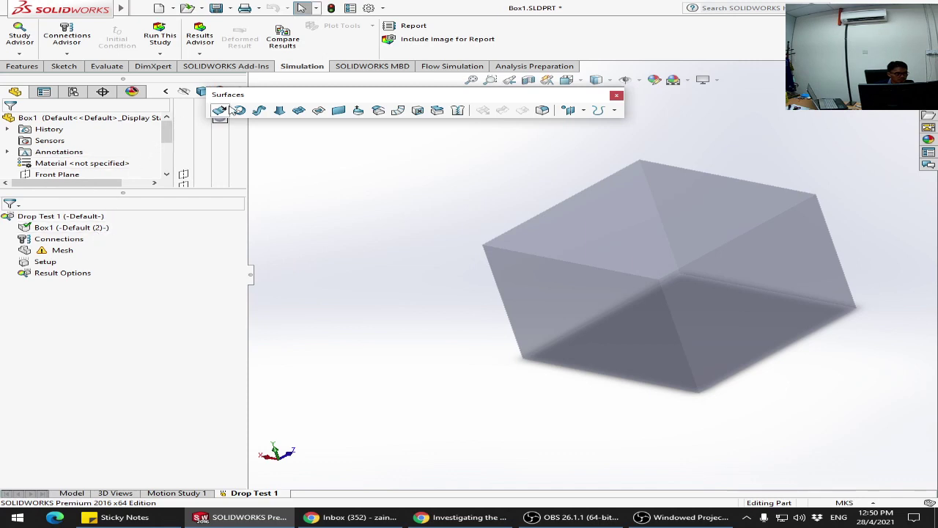
drag(334, 96, 459, 128)
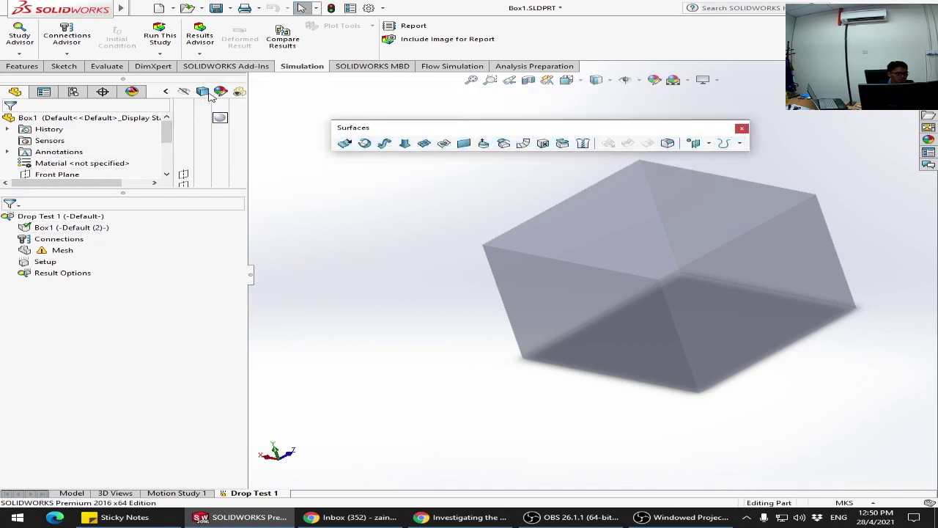
click(66, 119)
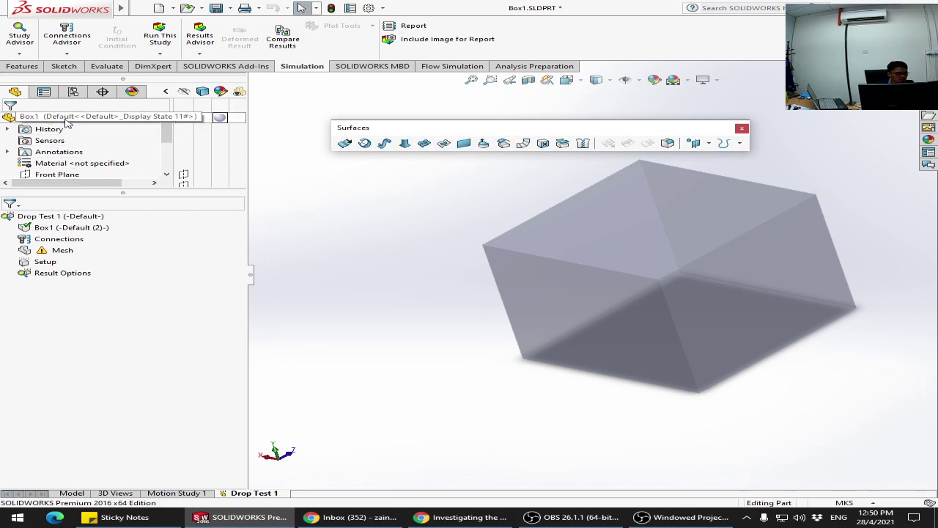
scroll(161, 144, down, 2)
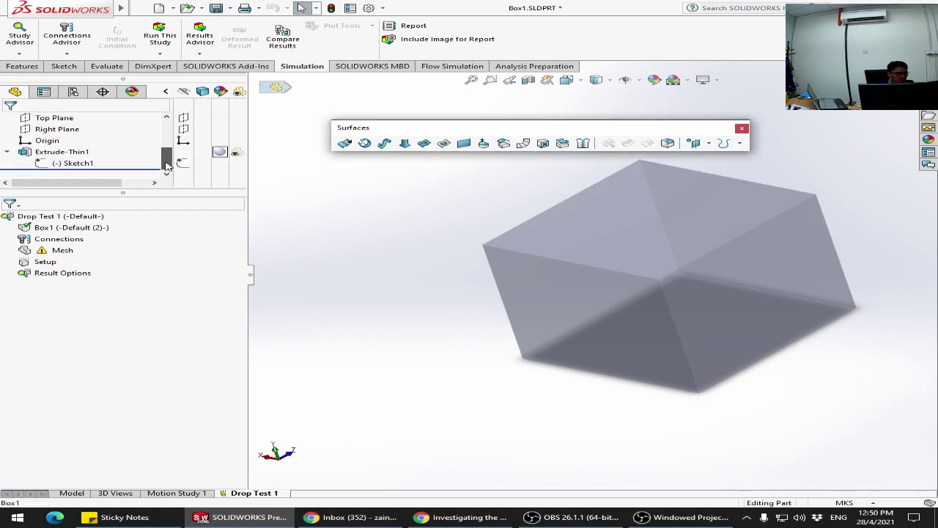
scroll(161, 145, up, 2)
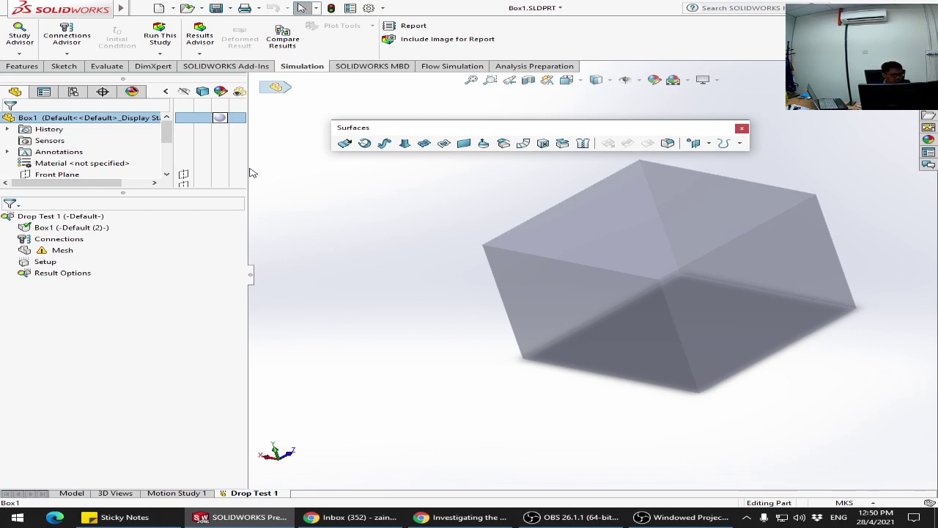
Step: Examine the standard mesh parameters for the box and leave the mesh settings without remeshing
right_click(63, 251)
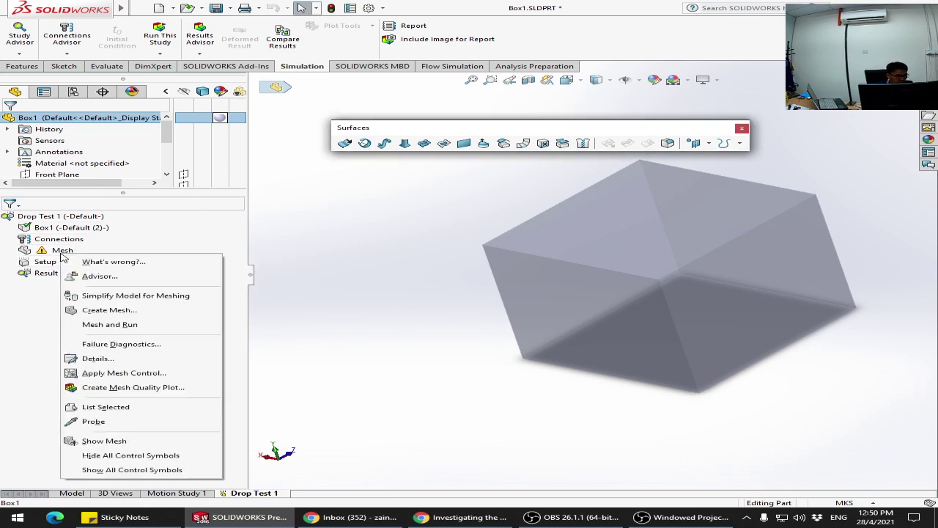
click(136, 314)
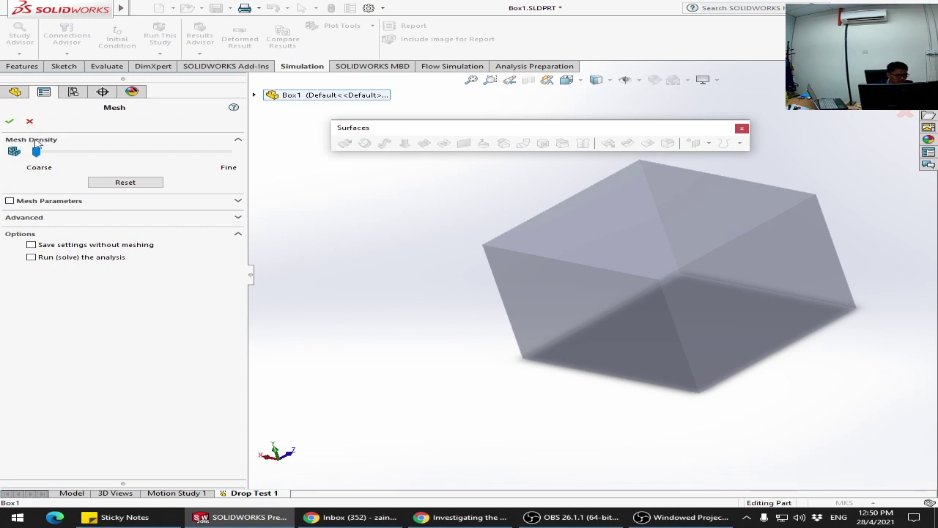
click(117, 205)
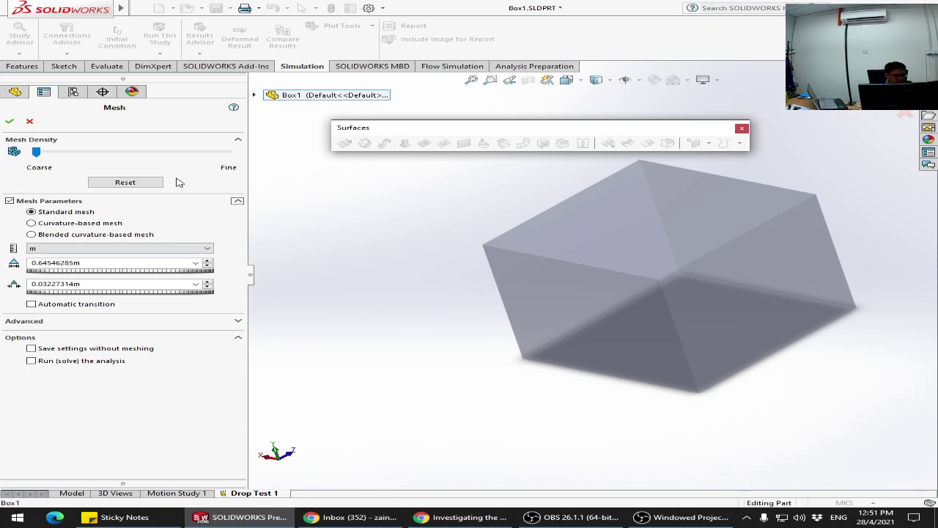
click(30, 122)
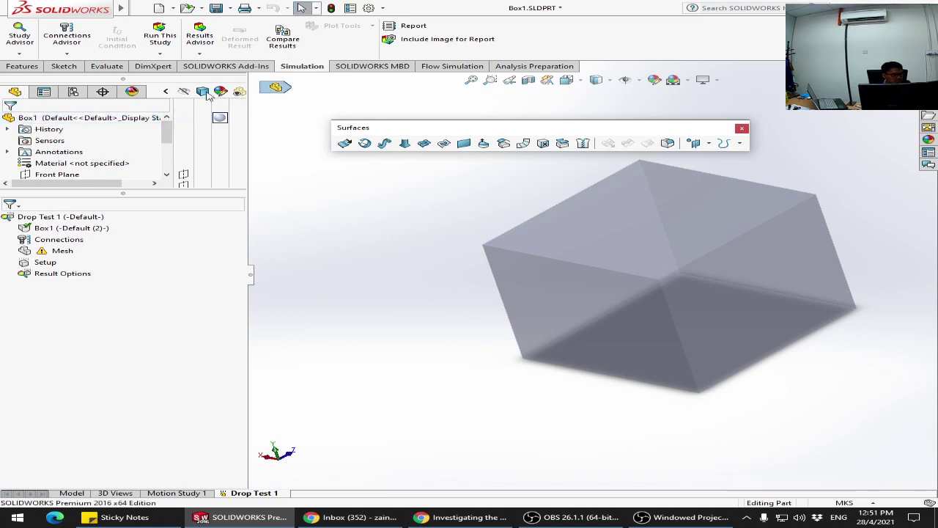
Step: Collapse the display pane and look up the dimensions of Box1's Extrude-Thin1 feature
click(166, 91)
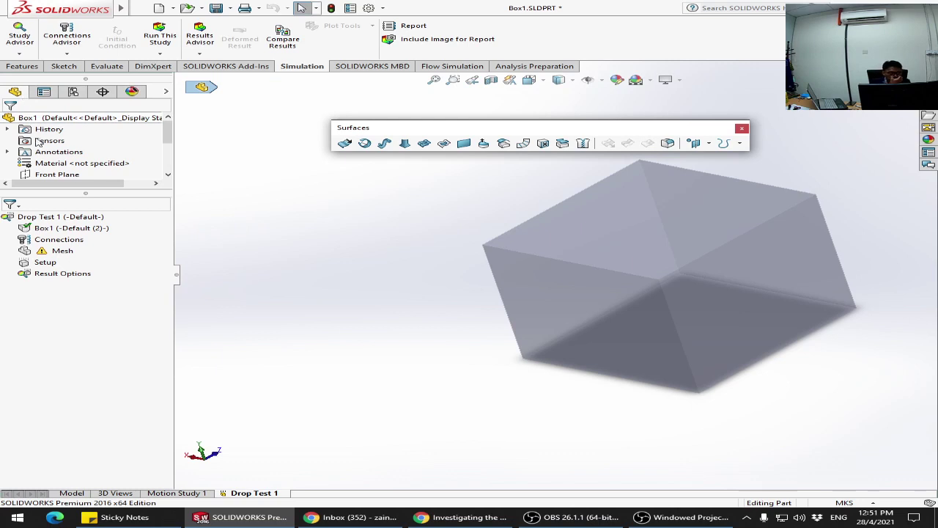
click(22, 66)
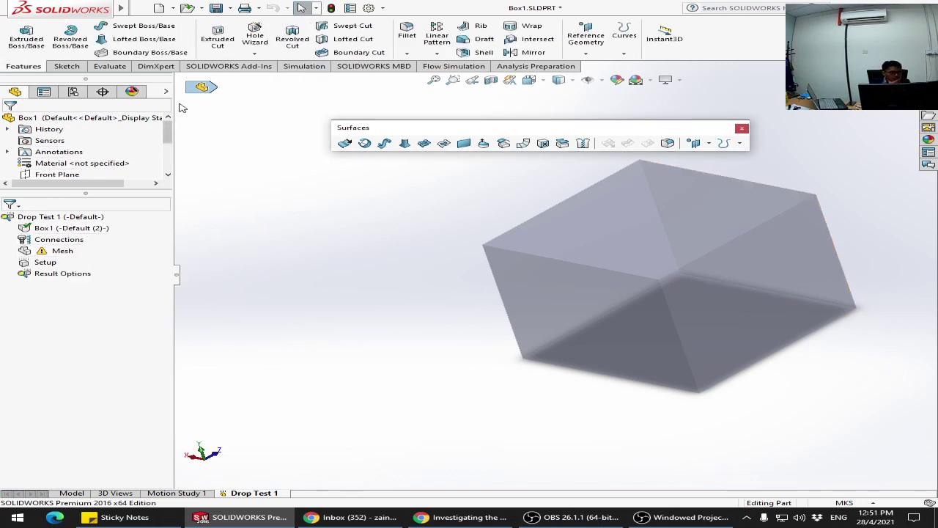
click(132, 91)
click(43, 91)
click(25, 97)
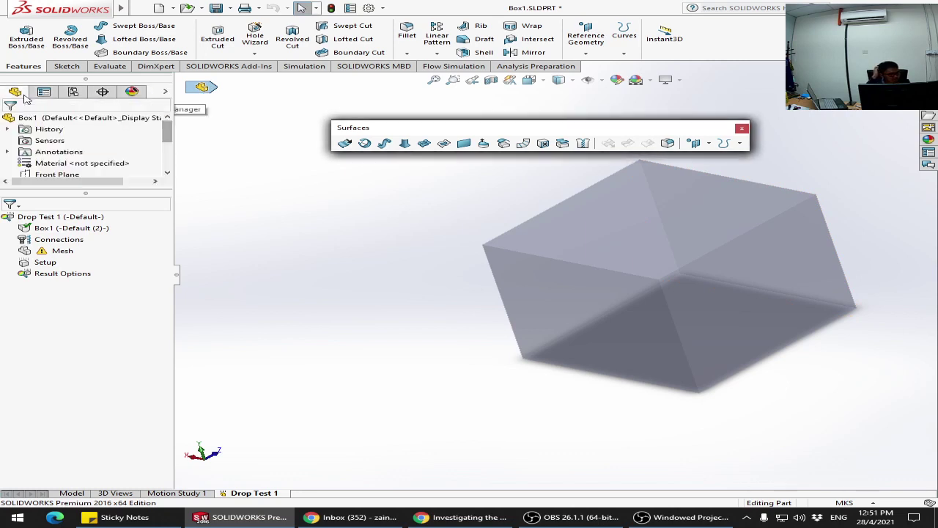
double_click(93, 120)
double_click(94, 120)
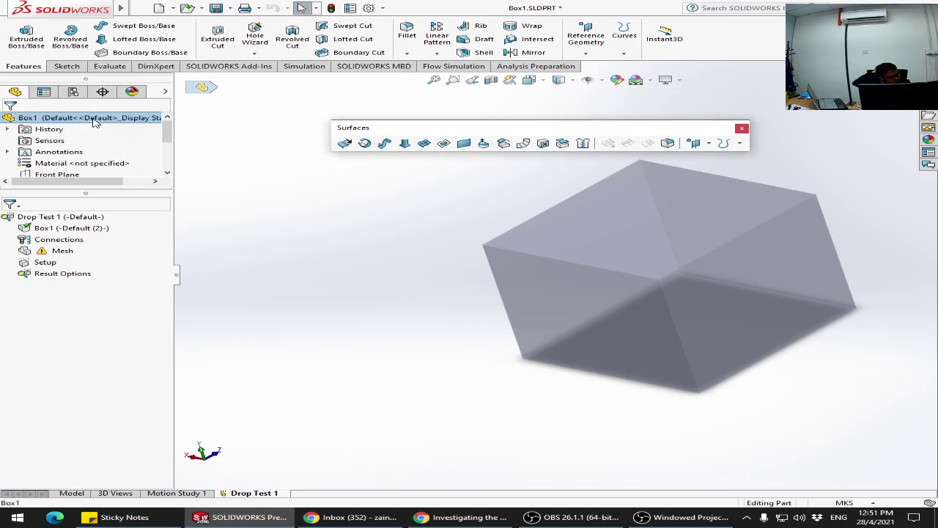
scroll(83, 163, down, 2)
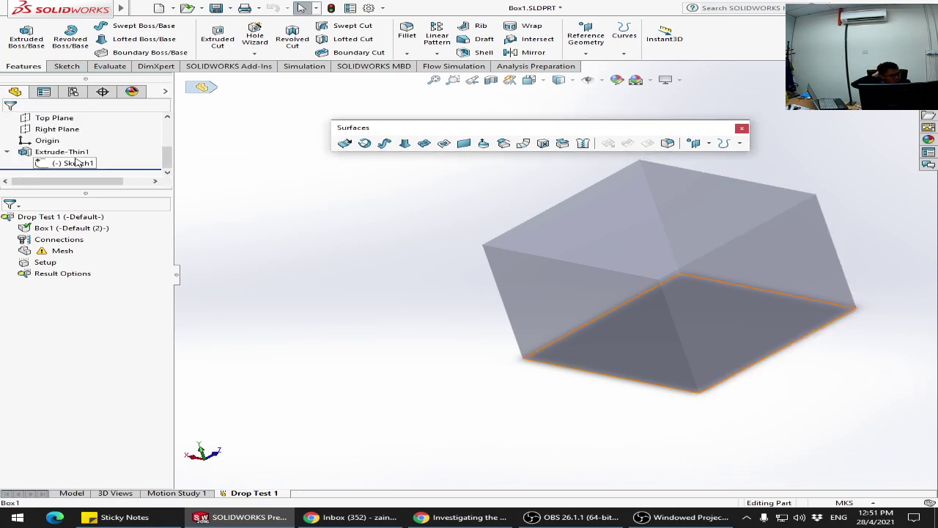
double_click(62, 152)
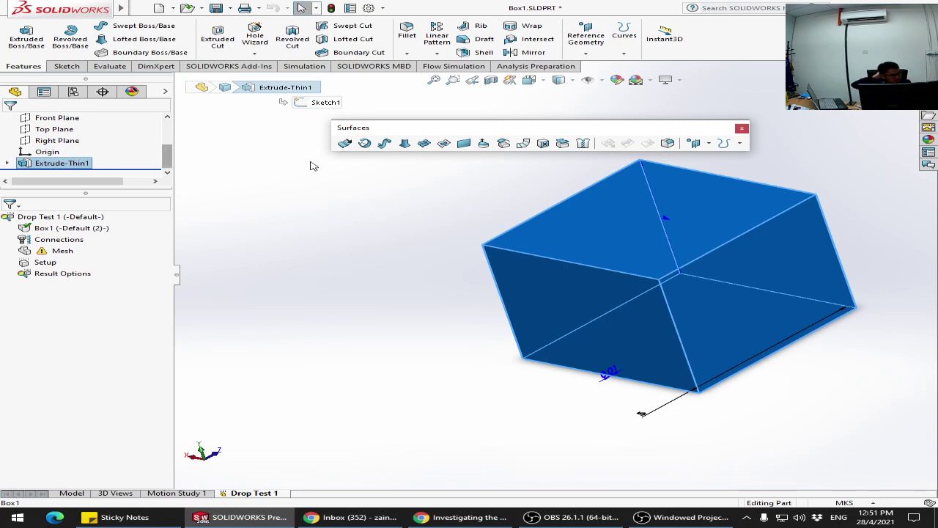
click(249, 187)
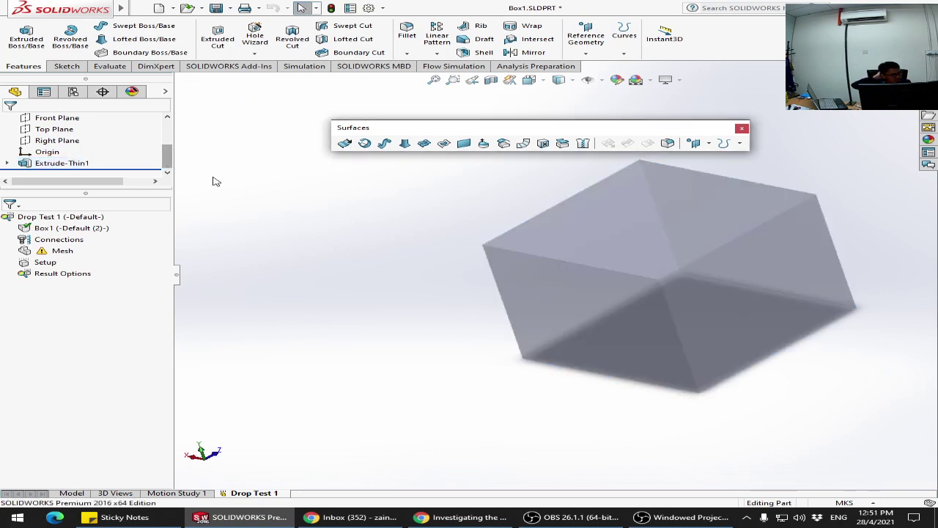
Step: Edit the Extrude-Thin1 feature and set its one-direction thin wall thickness to 3 m
click(7, 162)
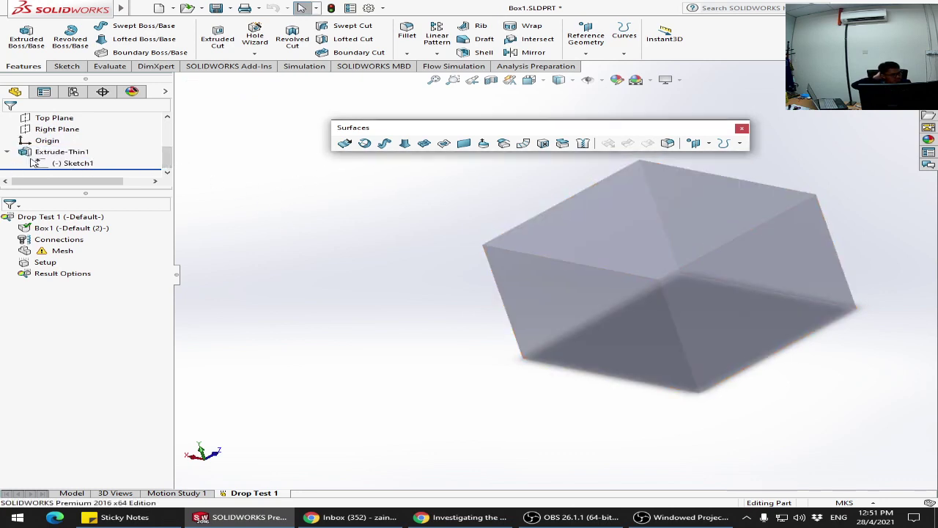
click(47, 153)
click(56, 126)
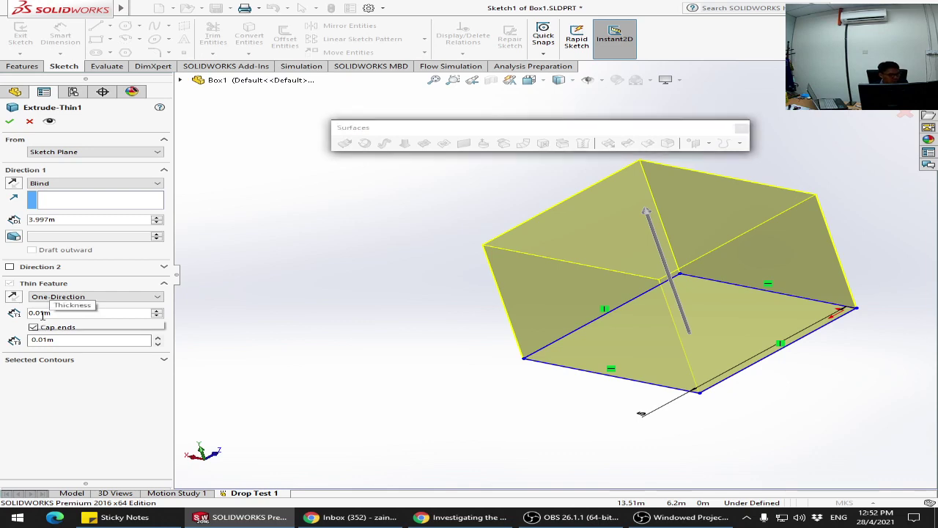
click(42, 313)
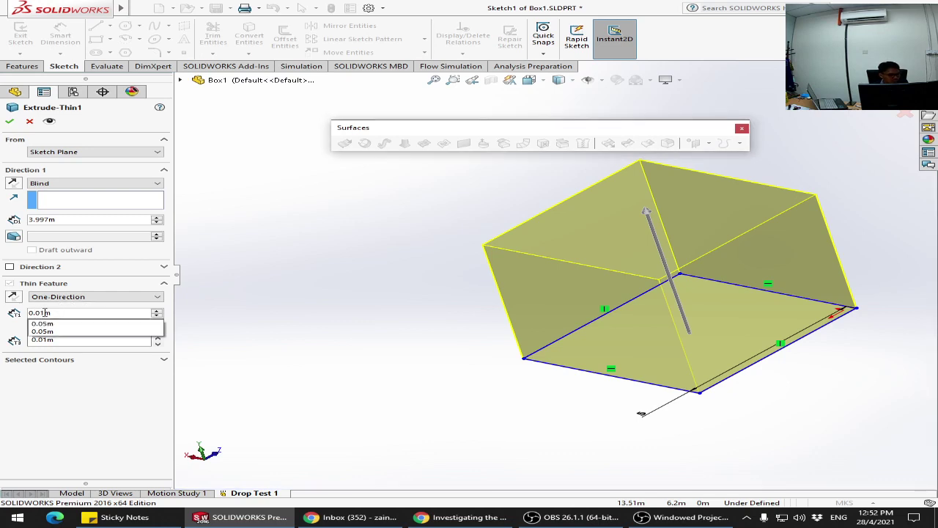
drag(44, 312, 29, 313)
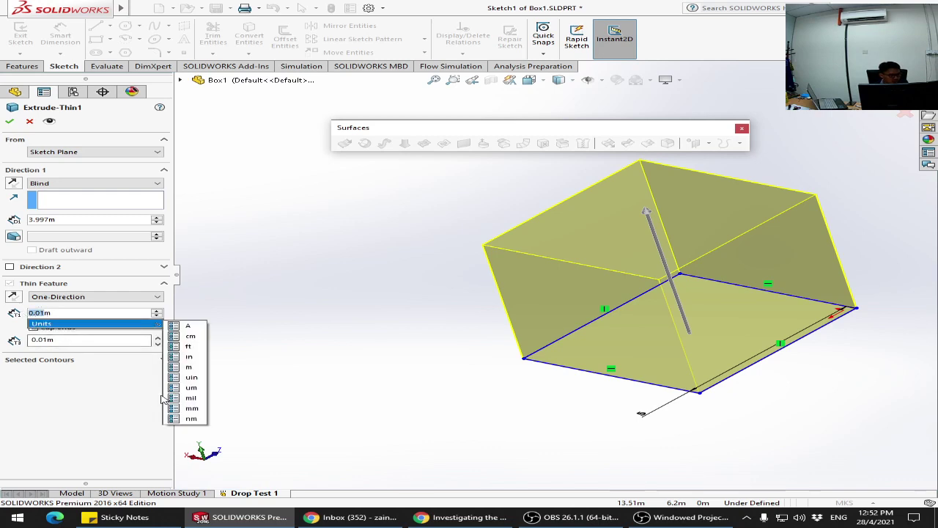
click(184, 419)
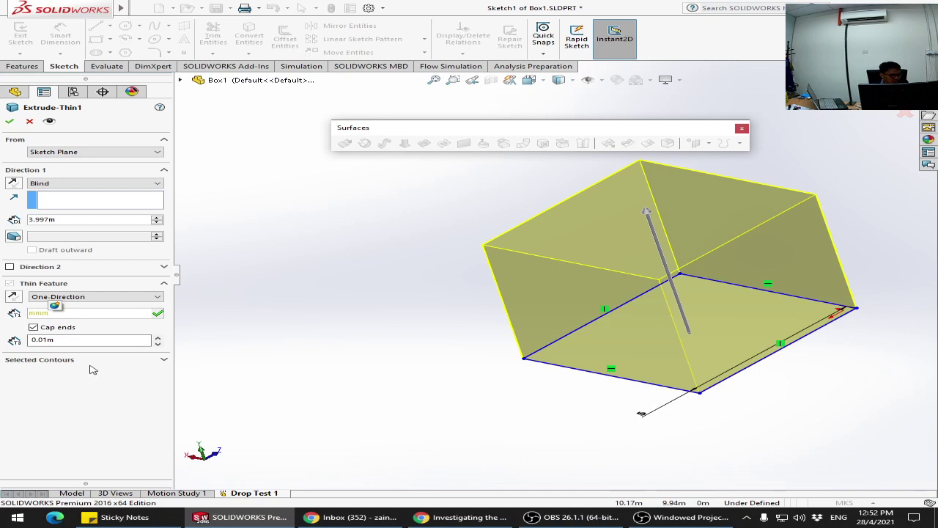
key(BackSpace)
key(BackSpace)
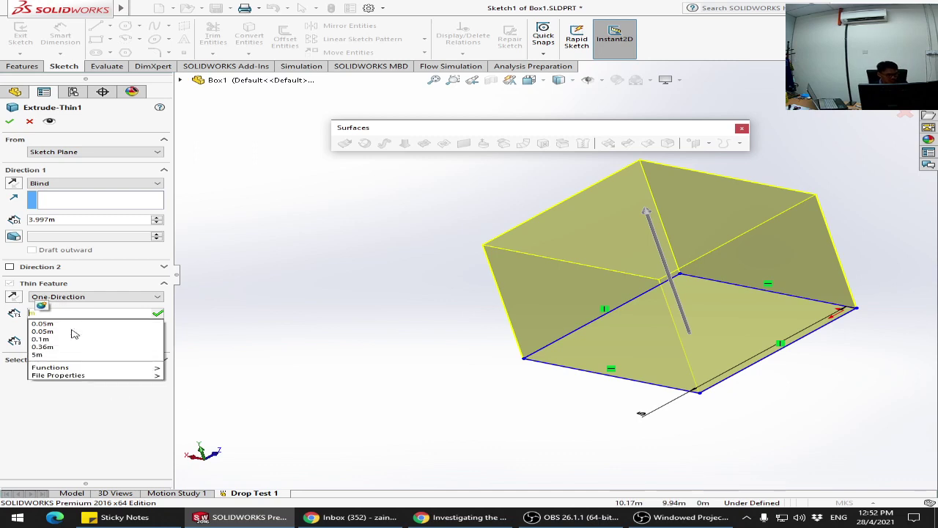
text(3.00m)
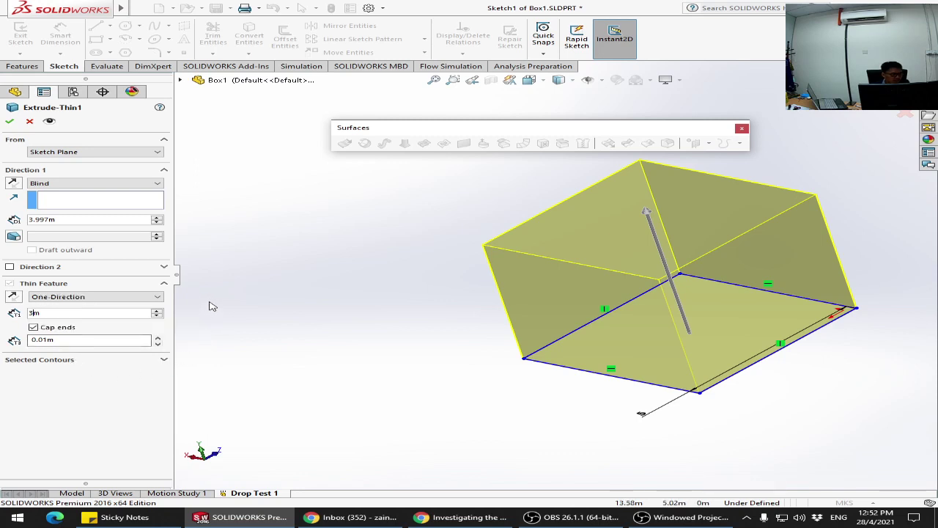
click(9, 121)
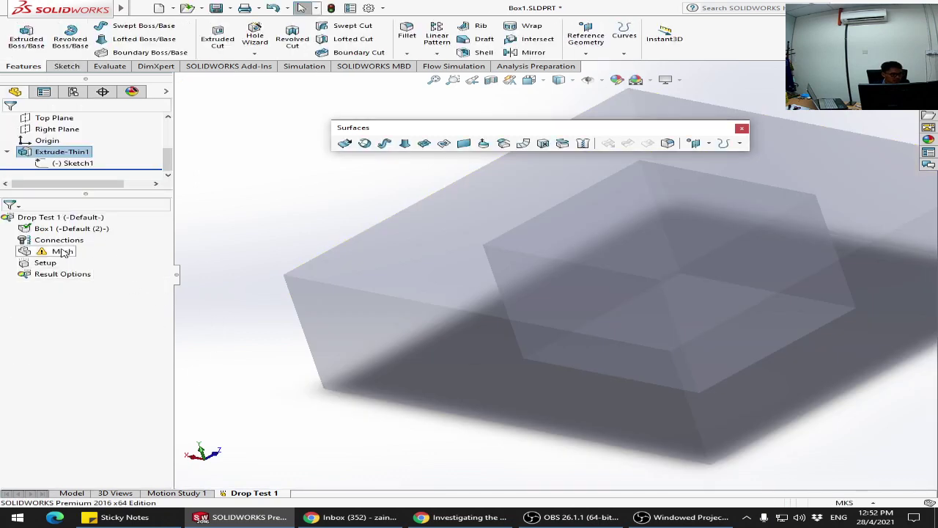
Step: Inspect the inner and outer walls of the thickened box from another angle
right_click(78, 158)
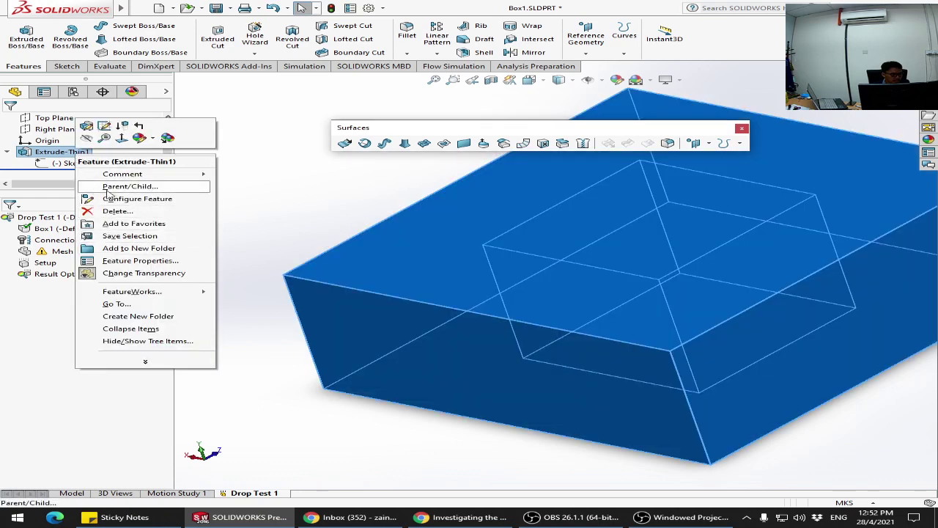
mouse_move(124, 293)
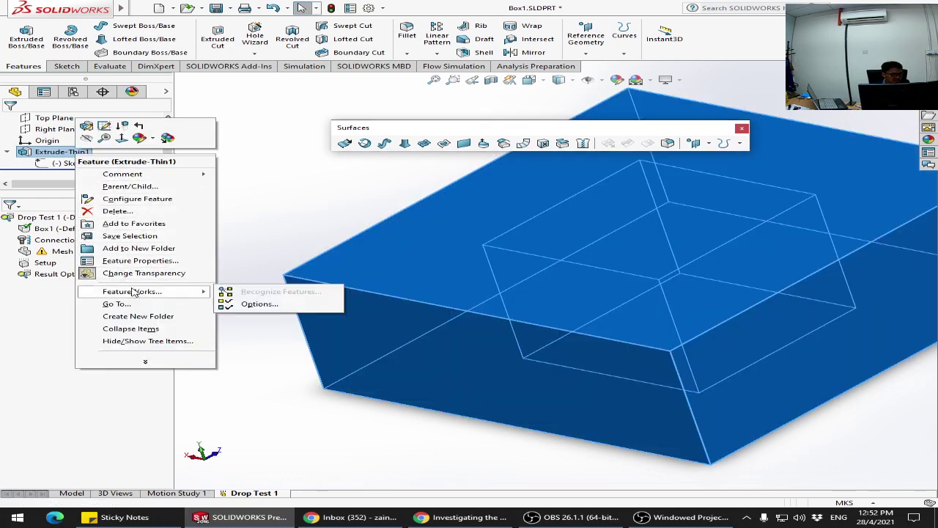
scroll(539, 378, up, 4)
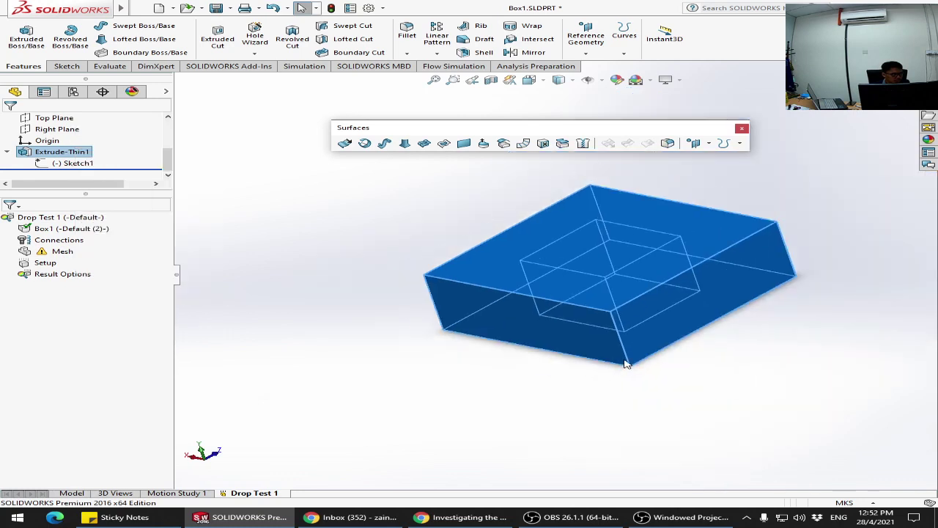
middle_drag(515, 366, 483, 376)
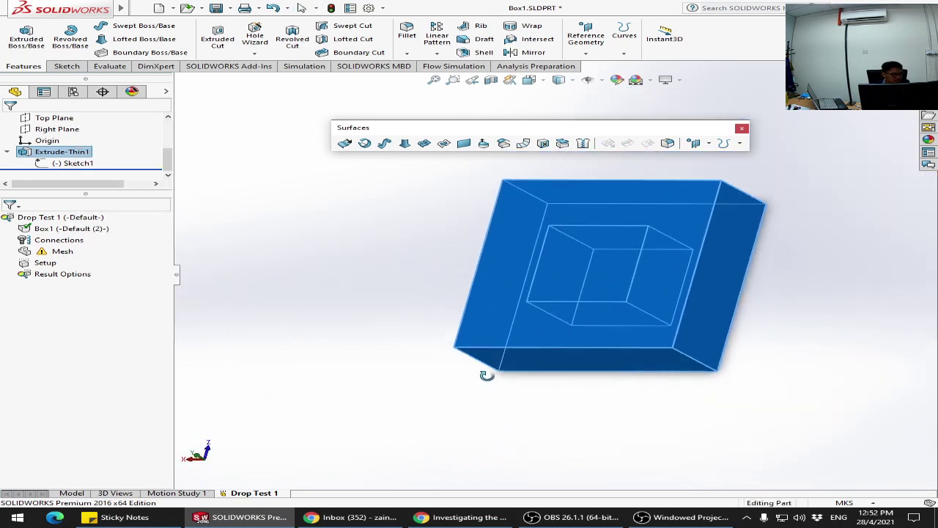
Step: Edit the Extrude-Thin1 feature and try to apply a cap thickness of 3 m to the thin-walled box
click(229, 281)
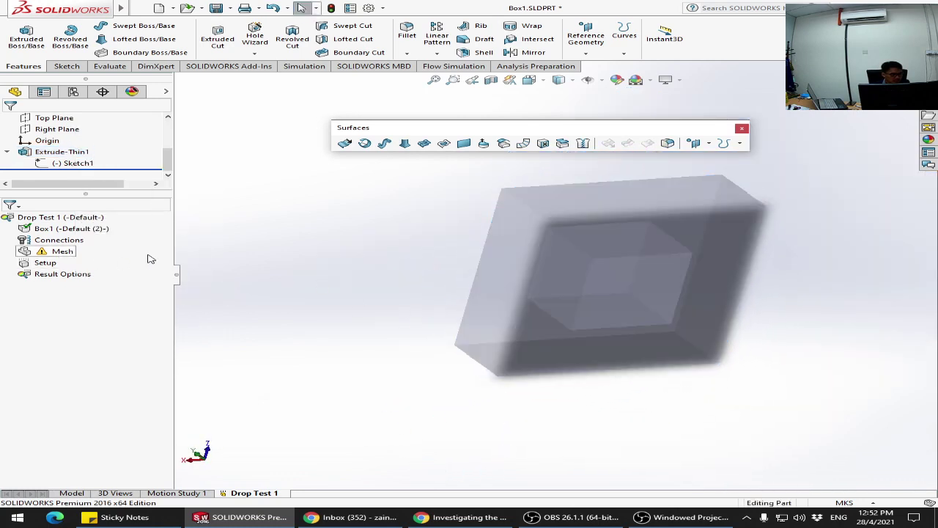
middle_drag(426, 302, 469, 398)
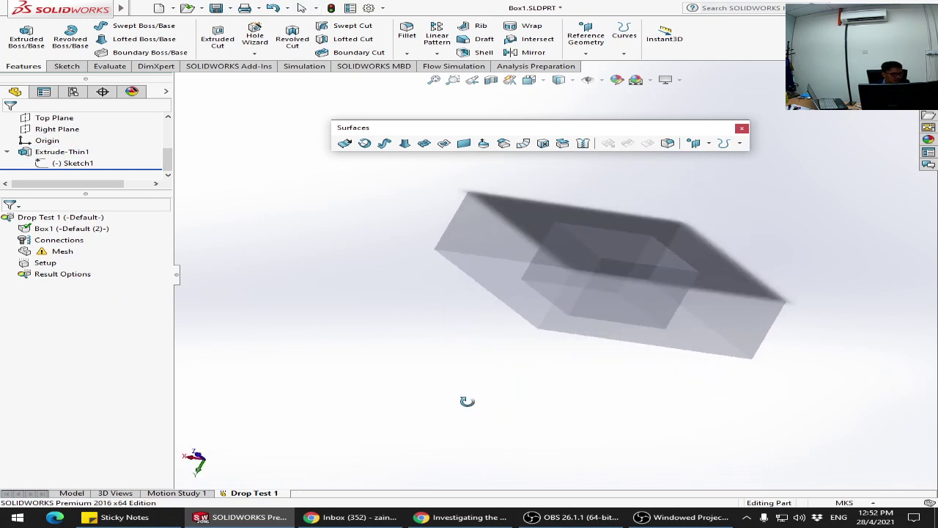
right_click(75, 152)
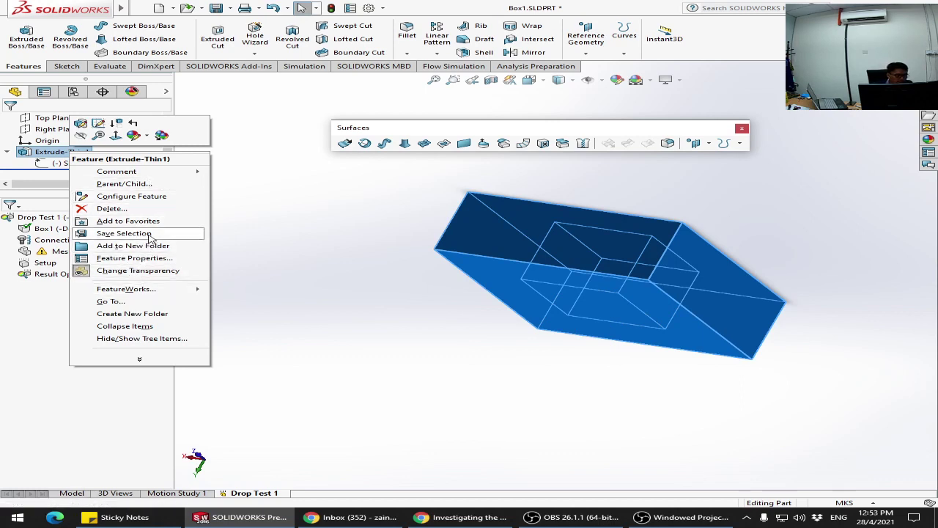
click(80, 123)
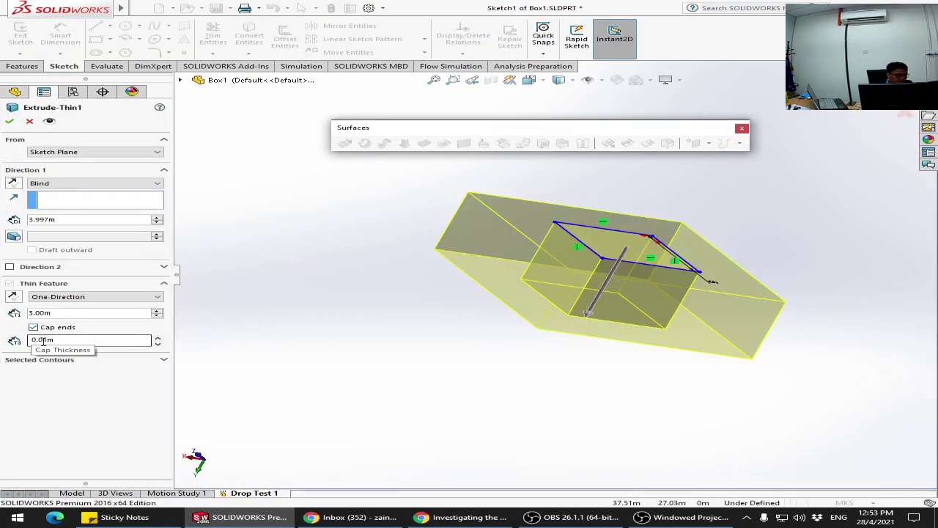
drag(48, 341, 24, 343)
text(3m)
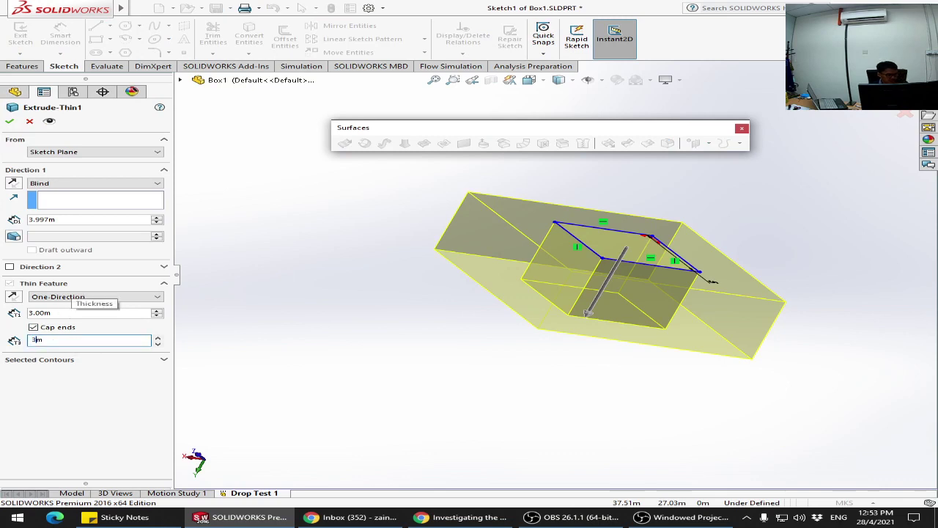
click(9, 122)
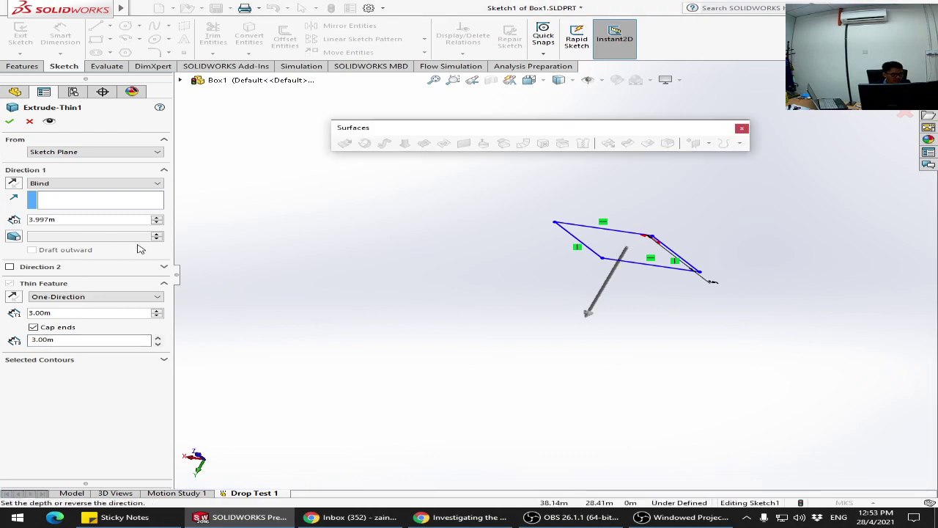
click(11, 123)
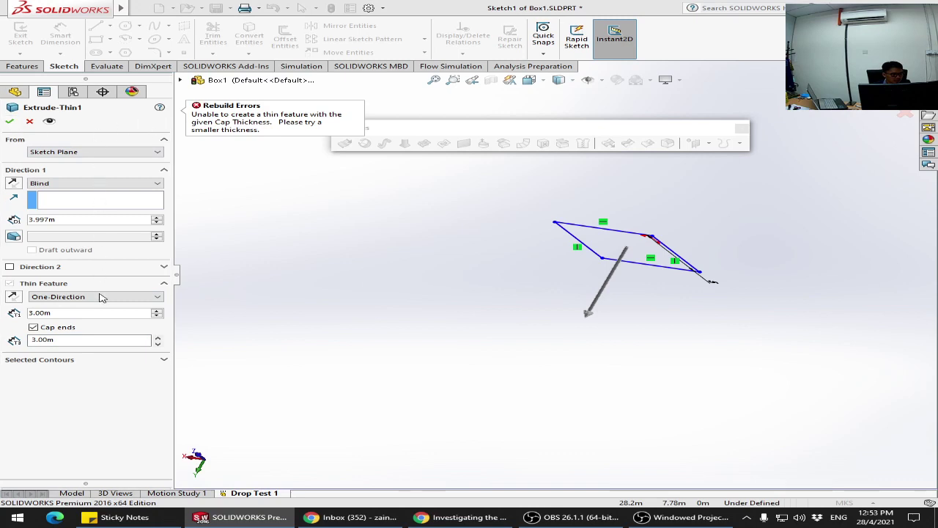
Step: Set the cap thickness of the Extrude-Thin1 feature to 1 m and apply the change
click(34, 339)
key(BackSpace)
text(1)
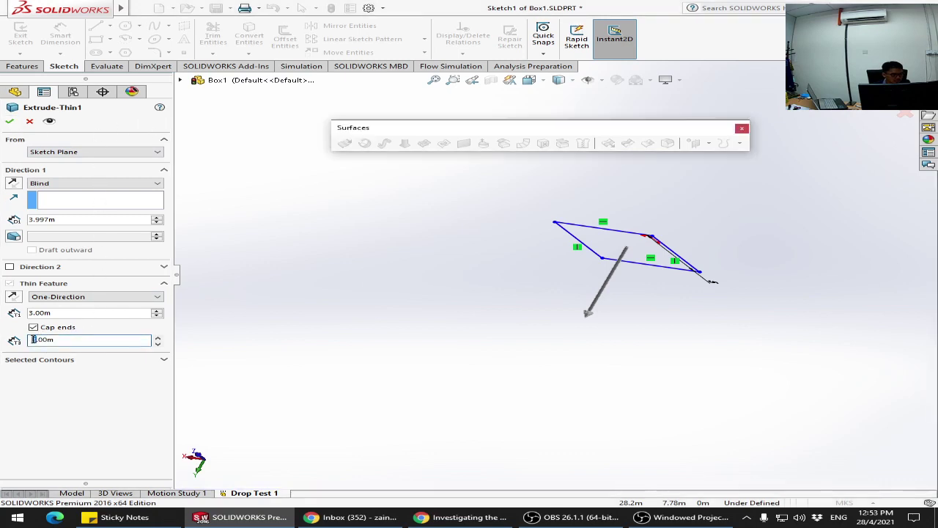
click(9, 121)
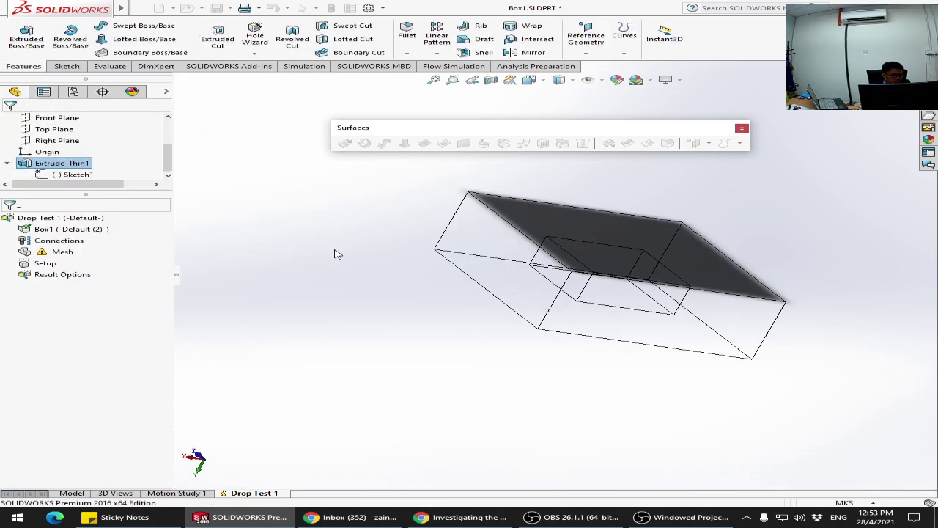
Step: Inspect the capped box and create its mesh using the current mesh density
mouse_move(335, 249)
middle_down()
mouse_move(331, 230)
mouse_move(356, 233)
mouse_move(432, 283)
mouse_move(565, 168)
mouse_move(605, 200)
mouse_move(682, 220)
mouse_move(603, 208)
mouse_move(682, 261)
mouse_move(643, 172)
mouse_move(653, 318)
mouse_move(450, 266)
mouse_move(489, 211)
mouse_move(376, 286)
mouse_move(377, 262)
mouse_move(350, 264)
mouse_move(342, 278)
mouse_move(341, 288)
mouse_move(515, 293)
middle_up()
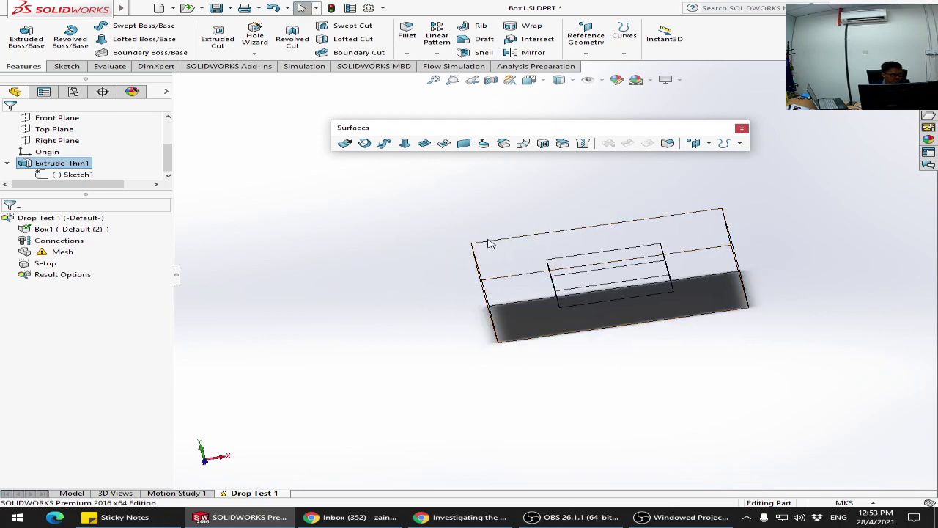
mouse_move(490, 244)
middle_down()
mouse_move(534, 342)
mouse_move(455, 234)
mouse_move(480, 232)
mouse_move(499, 272)
middle_up()
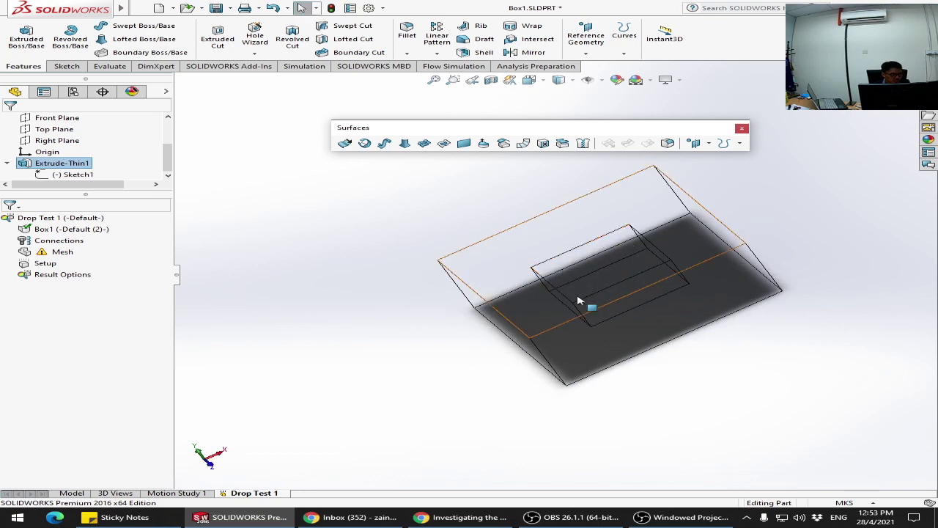
right_click(73, 257)
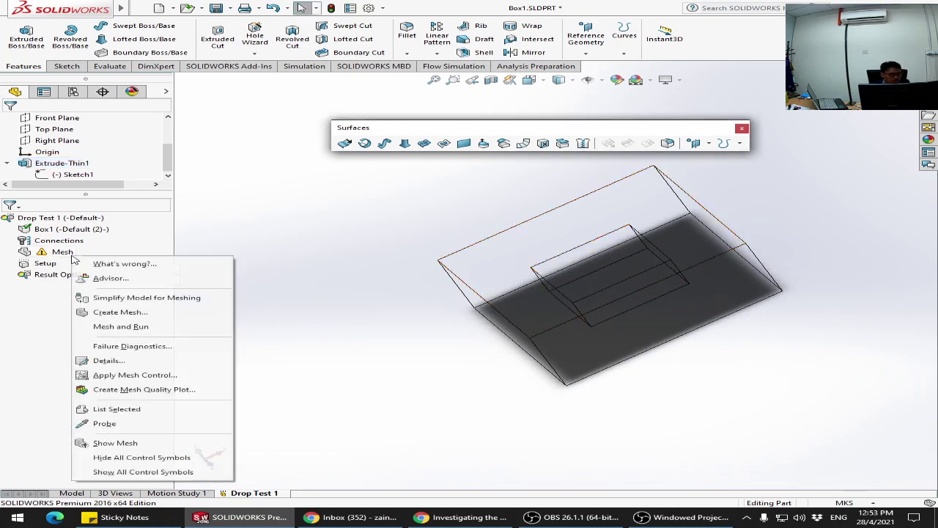
click(120, 312)
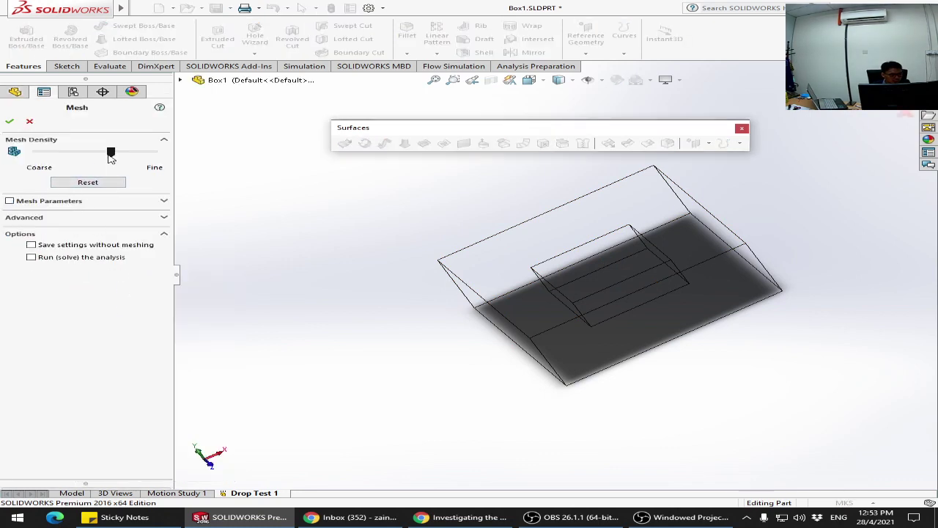
click(11, 121)
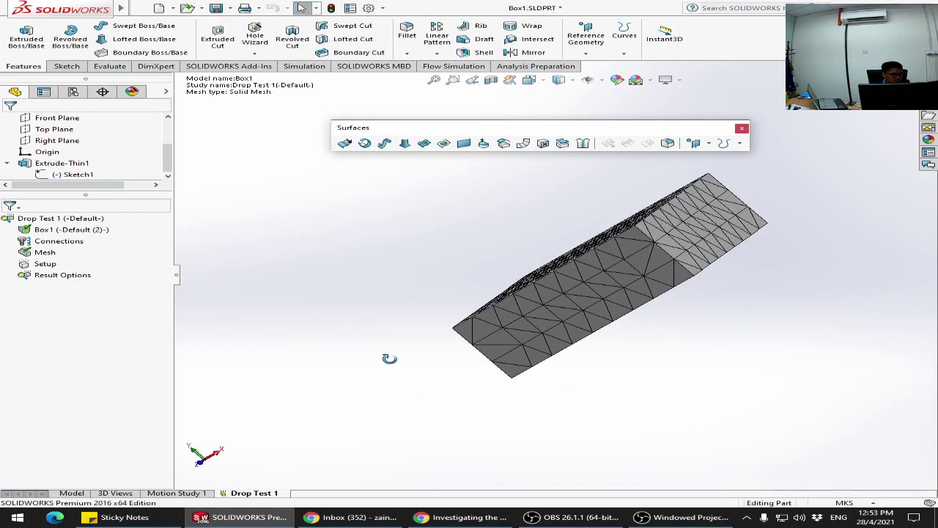
Step: Edit the drop test setup, using the box's large bottom face as the gravity reference and reversing the gravity direction
right_click(43, 266)
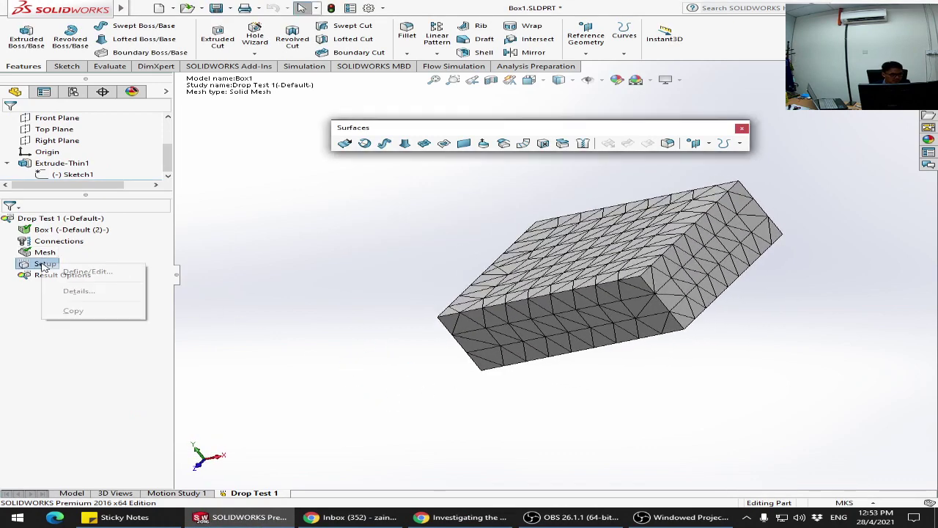
click(77, 272)
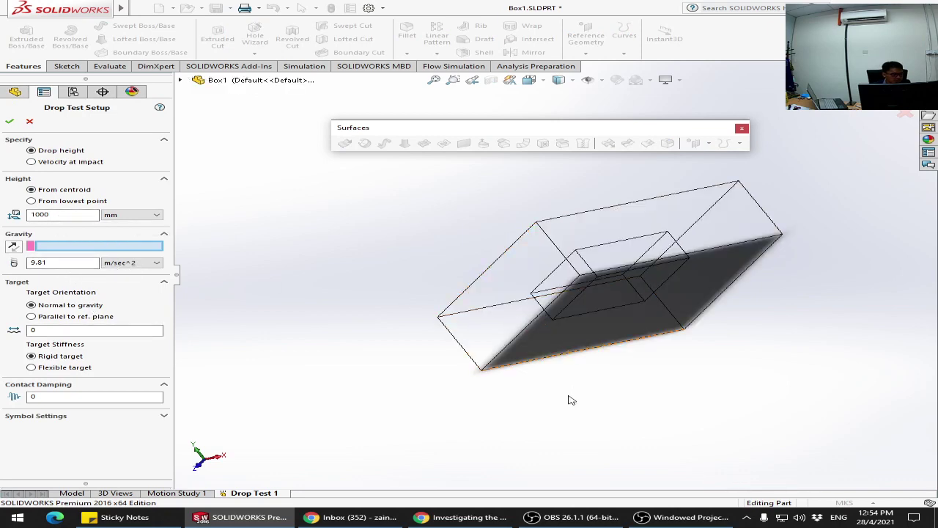
middle_drag(569, 398, 555, 340)
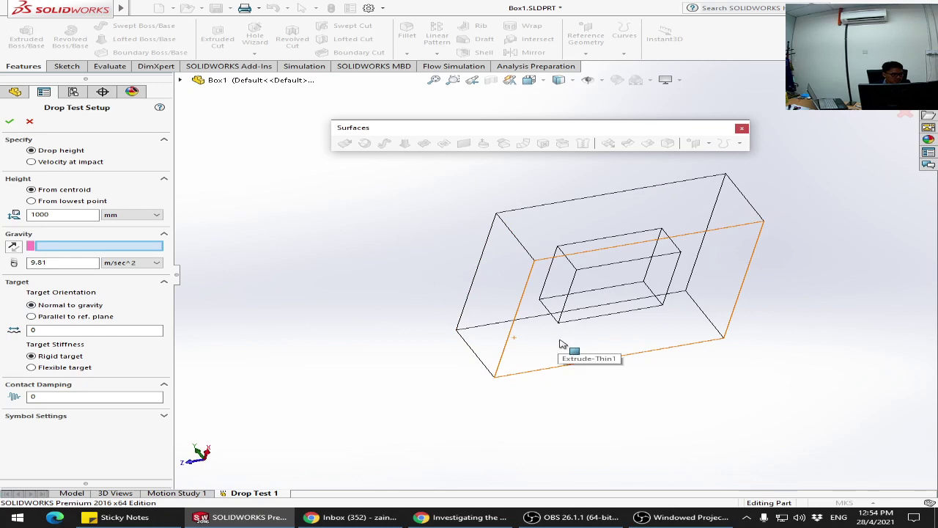
click(562, 344)
middle_drag(429, 259, 475, 254)
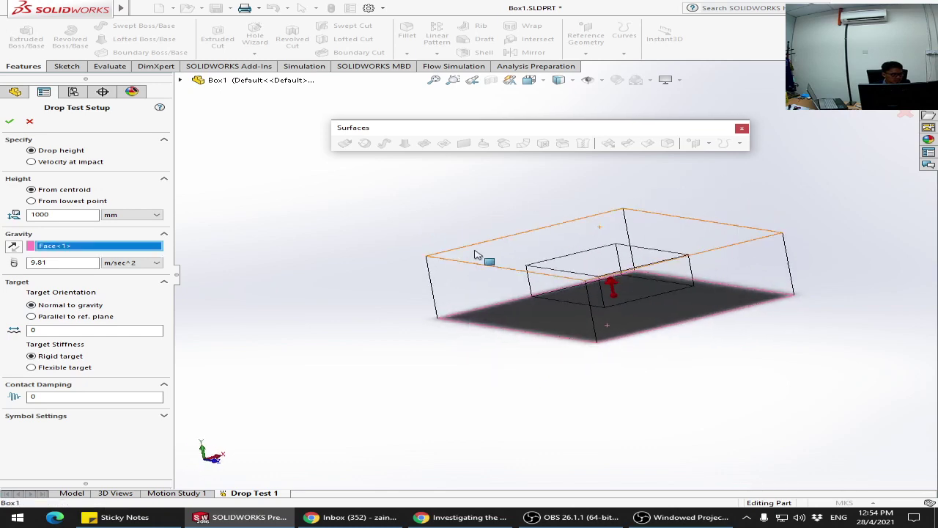
click(13, 248)
Step: Set the contact damping to 0.2 and the drop height from the centroid to 10000 mm, and apply the drop test setup
middle_drag(391, 350, 354, 360)
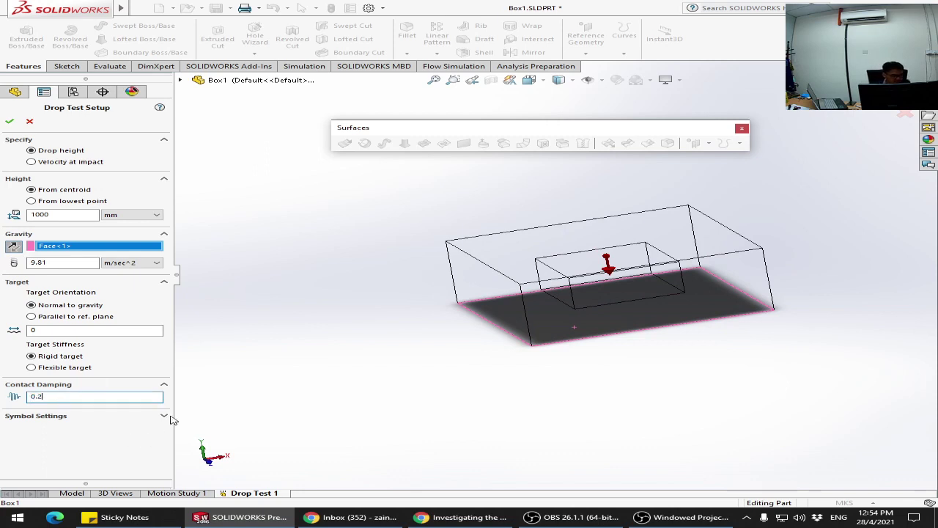
click(164, 416)
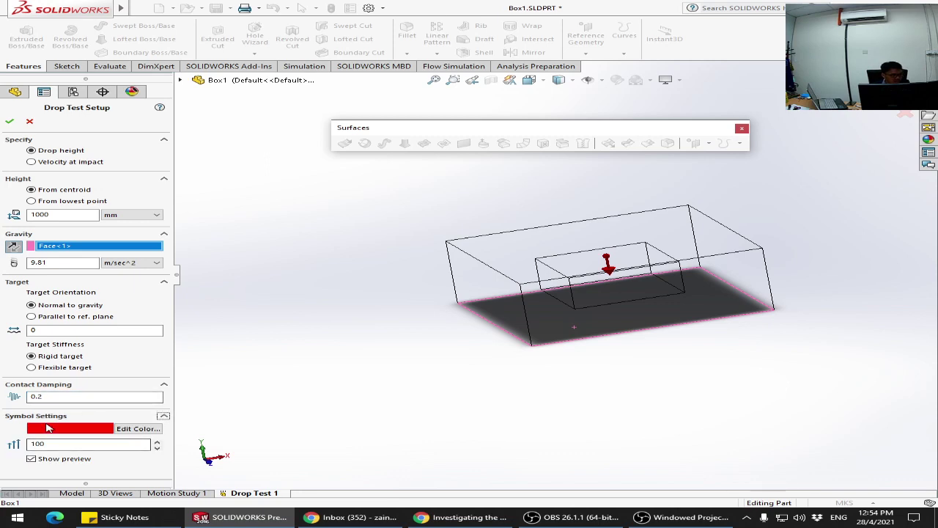
click(11, 121)
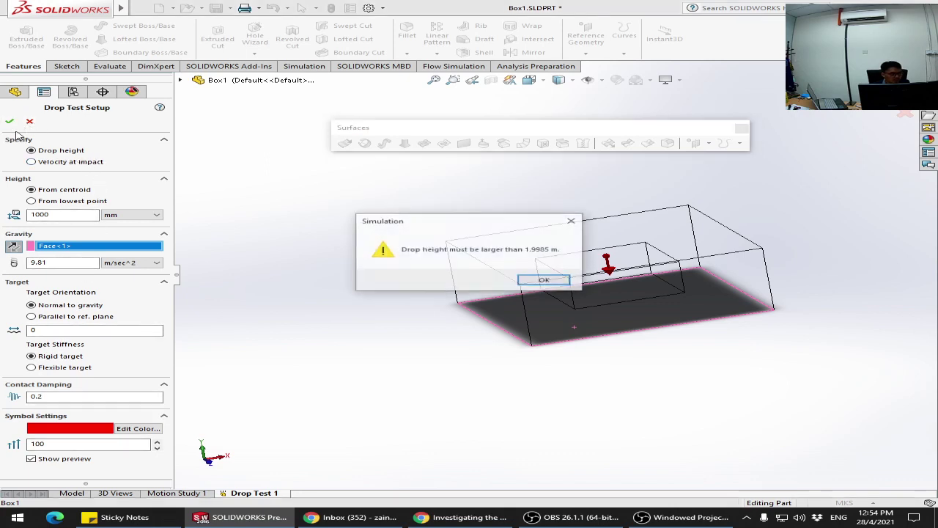
click(543, 281)
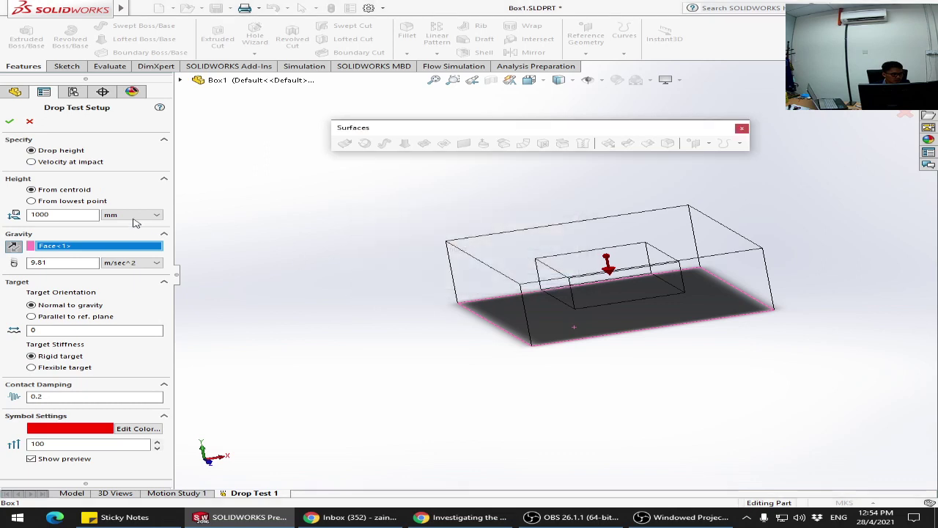
click(94, 214)
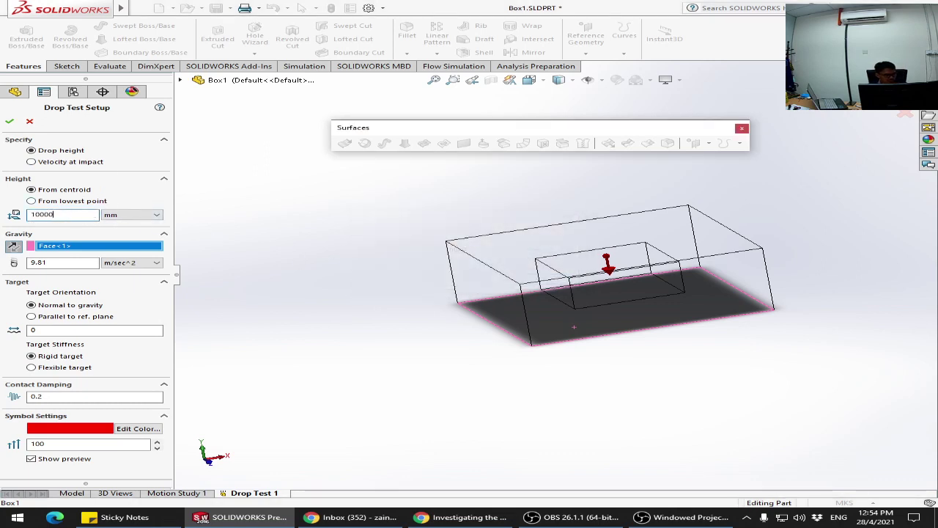
click(9, 121)
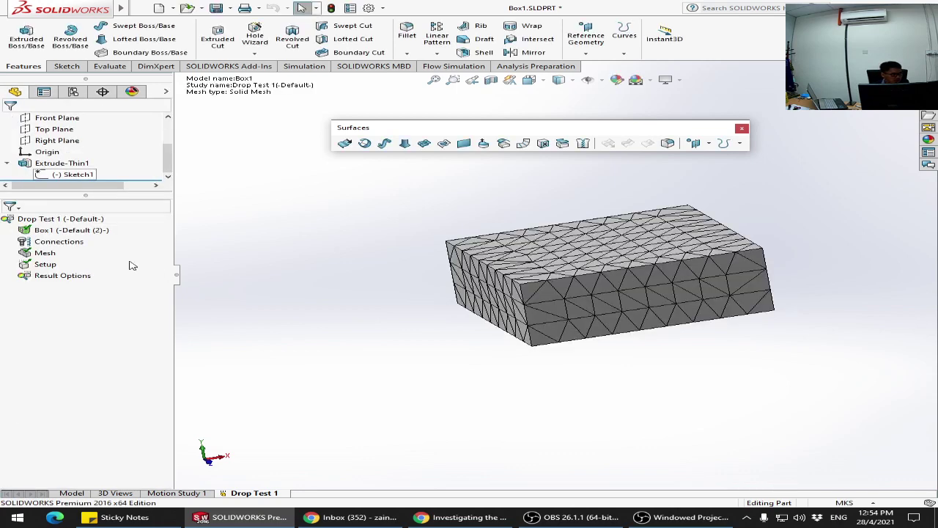
Step: Leave the result options as they are and run the Drop Test 1 study
middle_drag(294, 274, 323, 275)
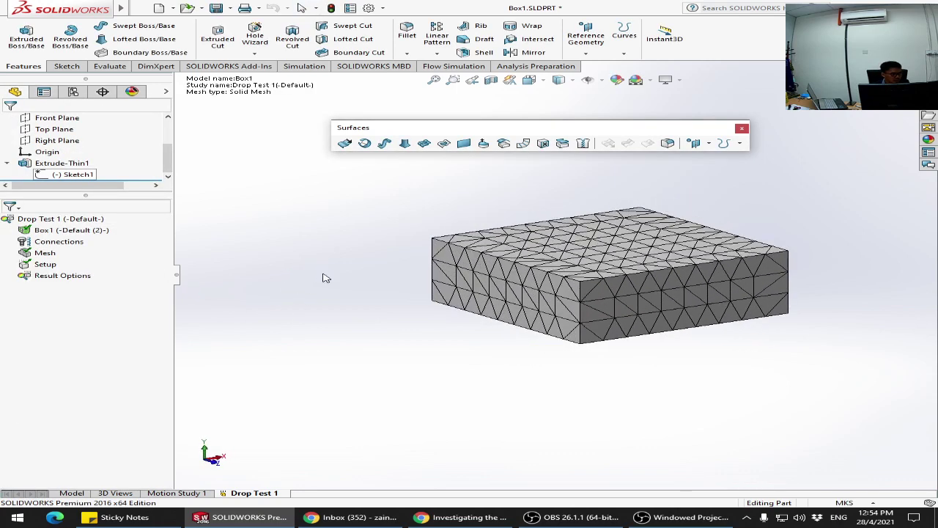
right_click(66, 279)
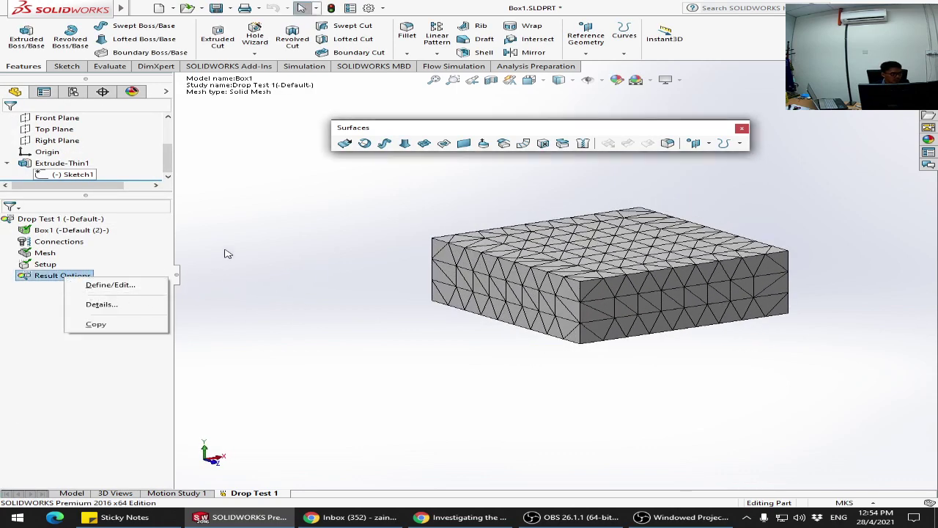
click(305, 66)
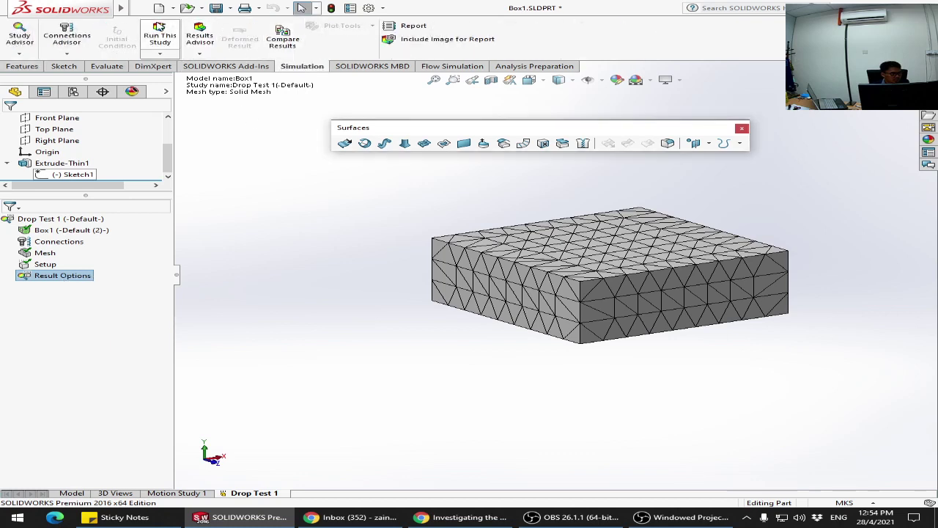
click(161, 34)
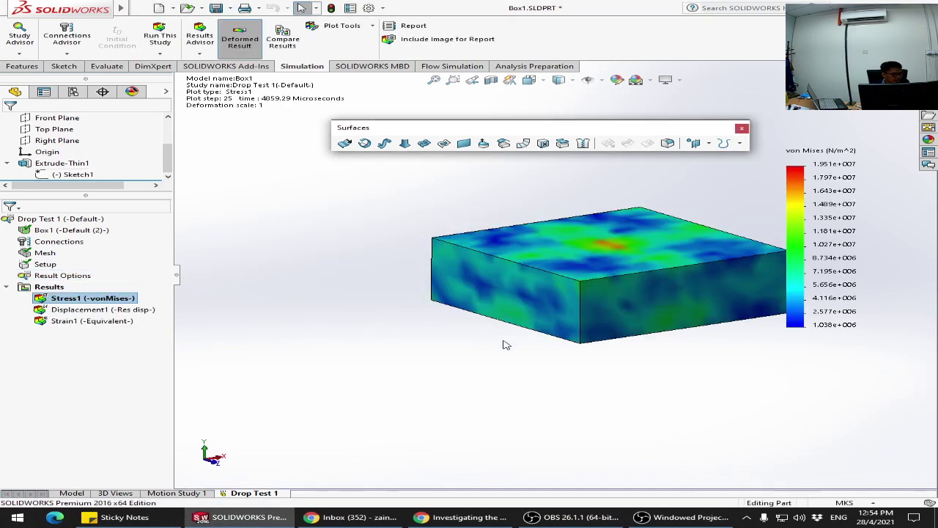
Step: Animate the von Mises stress plot and examine the box's impact on the target plane from several angles
middle_drag(503, 344, 478, 311)
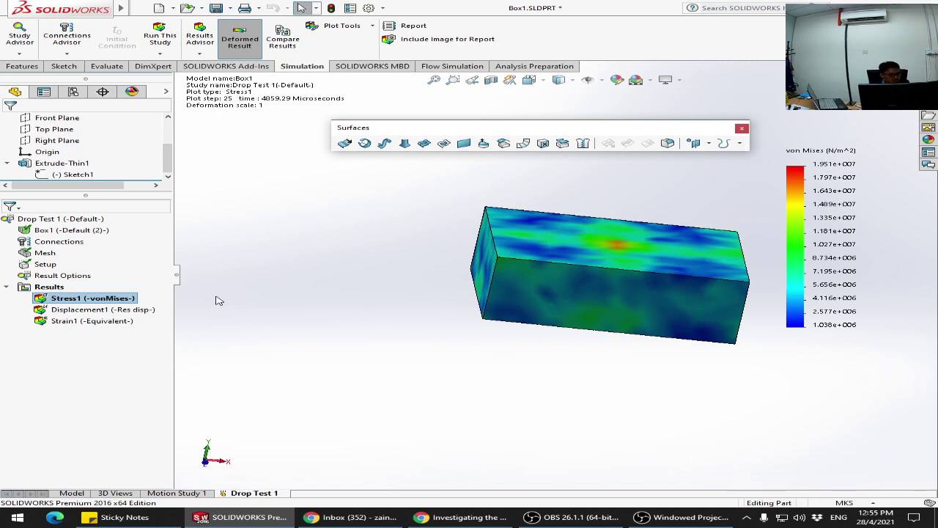
right_click(128, 299)
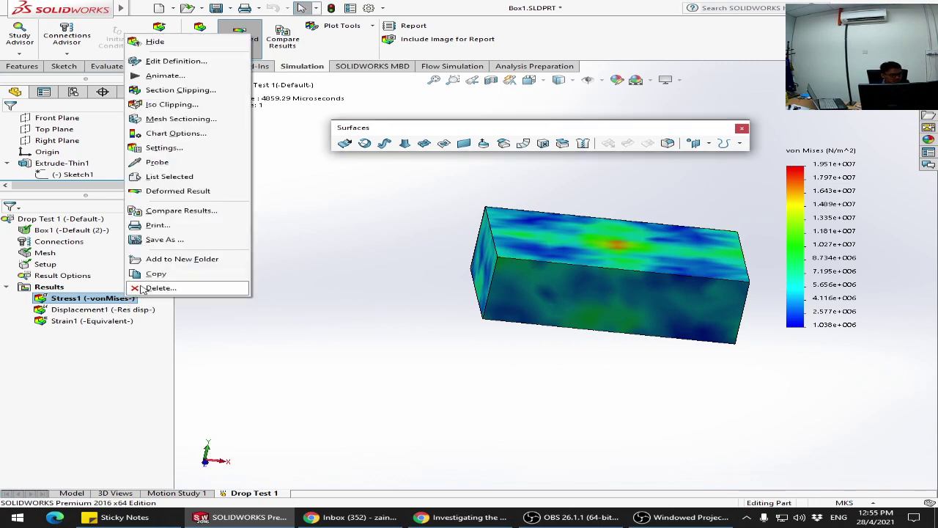
click(165, 75)
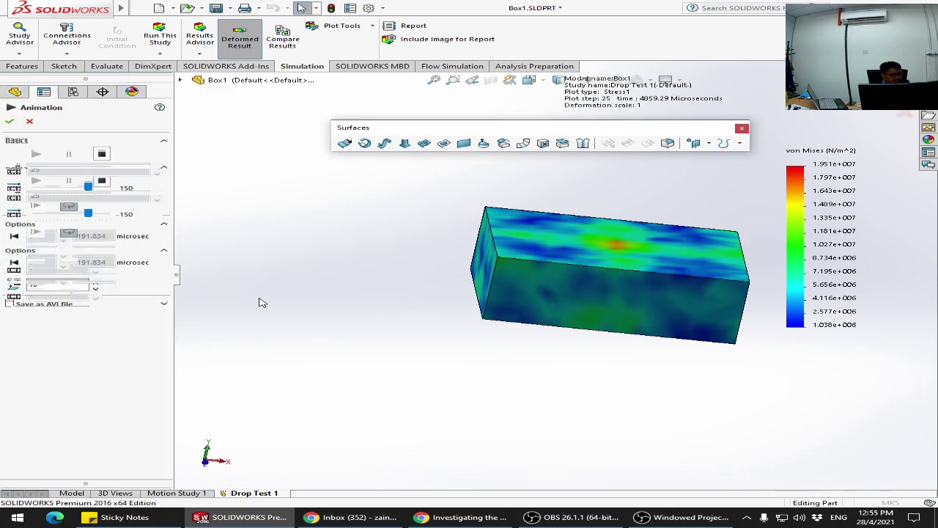
middle_drag(298, 360, 366, 393)
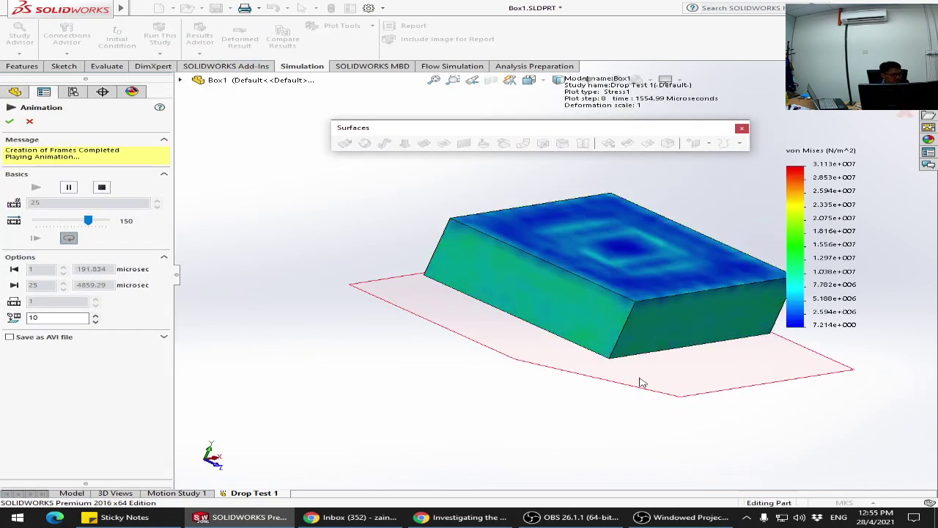
middle_drag(676, 377, 485, 325)
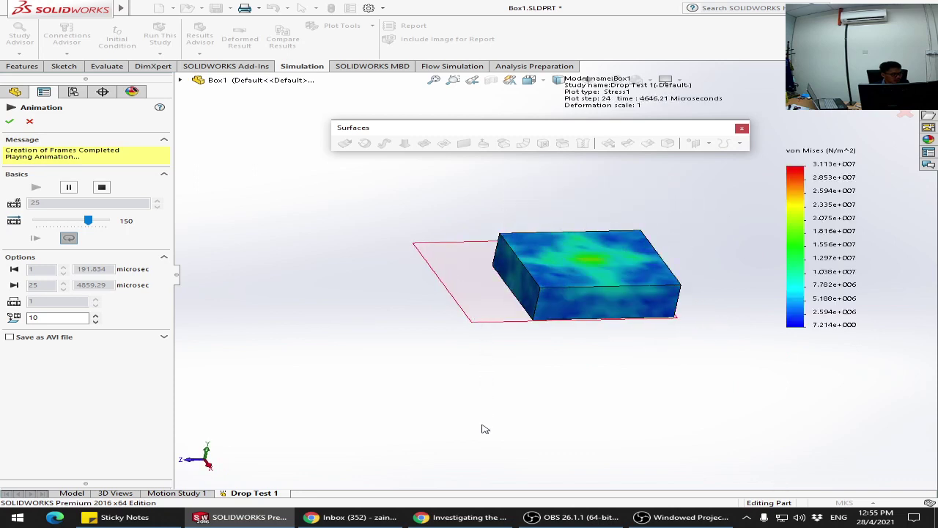
middle_drag(482, 379, 392, 309)
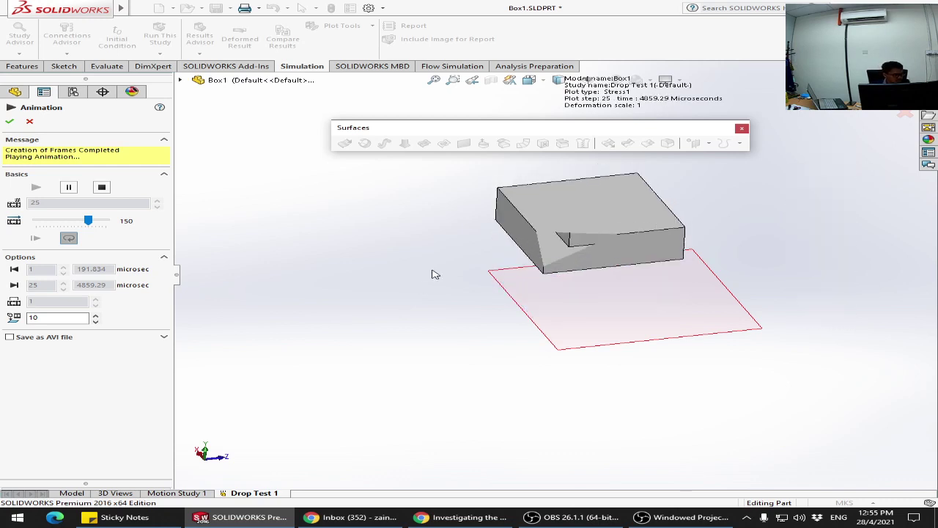
middle_drag(640, 269, 599, 277)
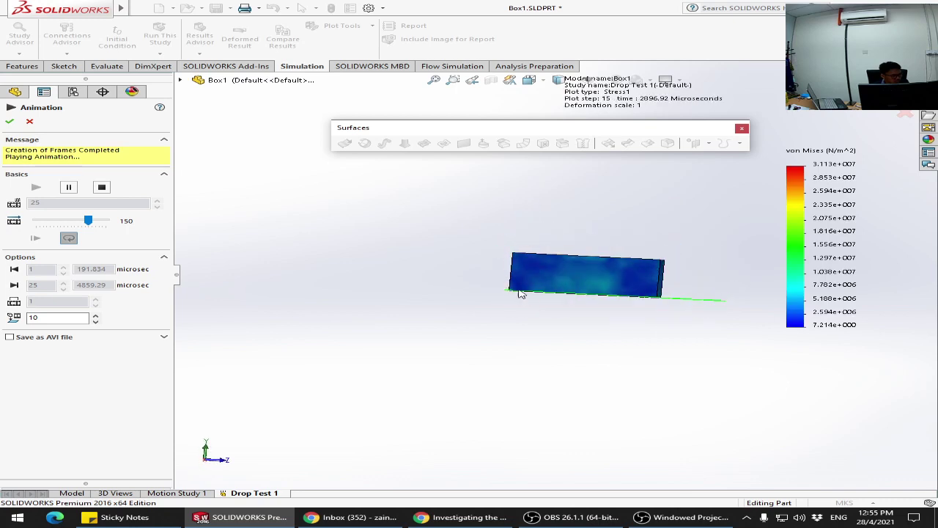
Step: Examine the animated von Mises stress on the box from other angles and close the animation
middle_drag(561, 254, 502, 319)
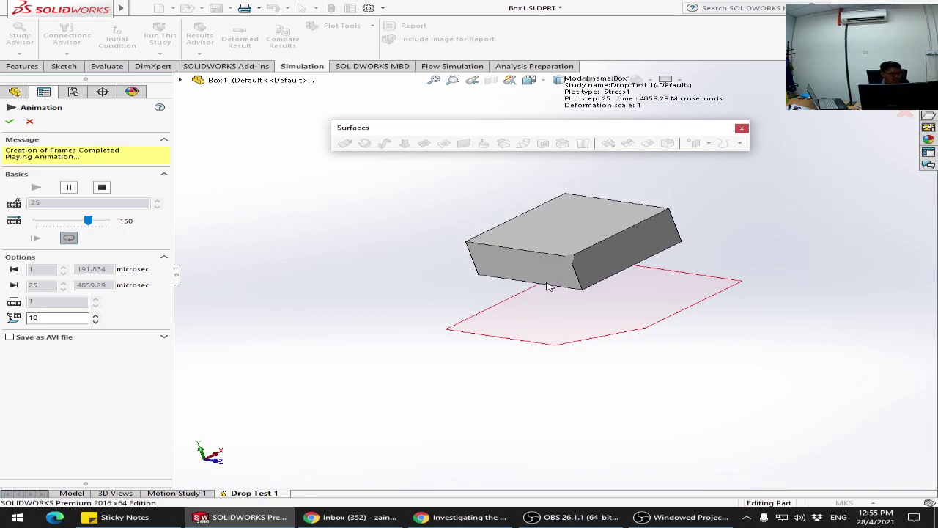
middle_drag(448, 420, 604, 401)
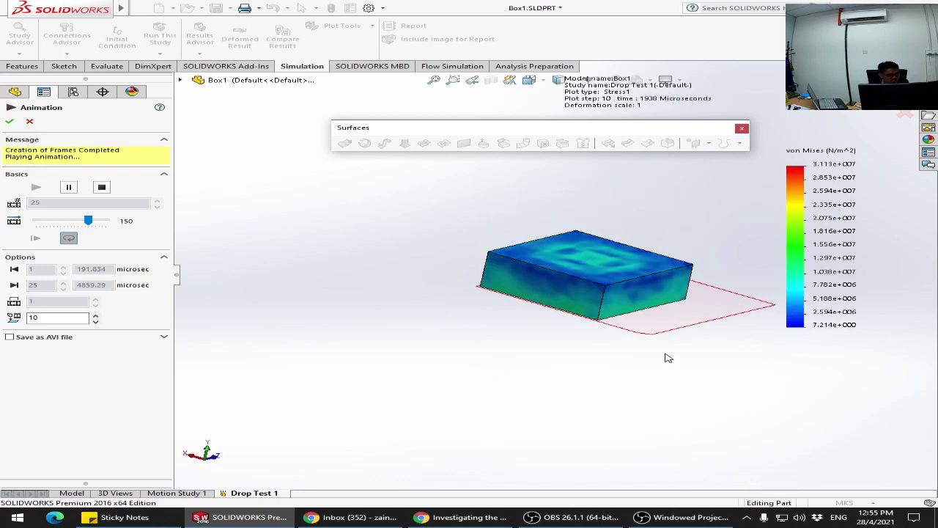
middle_drag(667, 358, 604, 366)
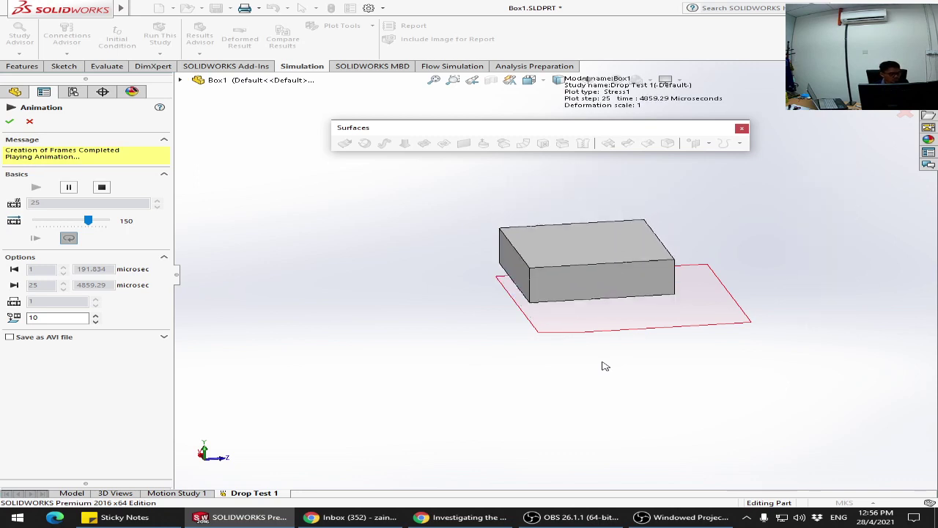
click(9, 121)
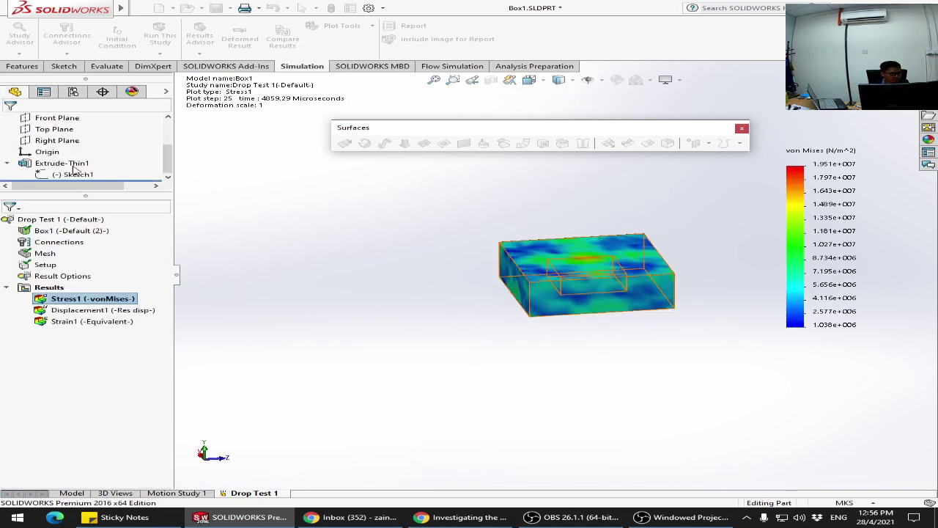
Step: Display the displacement, strain and von Mises stress plots in turn and examine the stress distribution from different angles
double_click(123, 314)
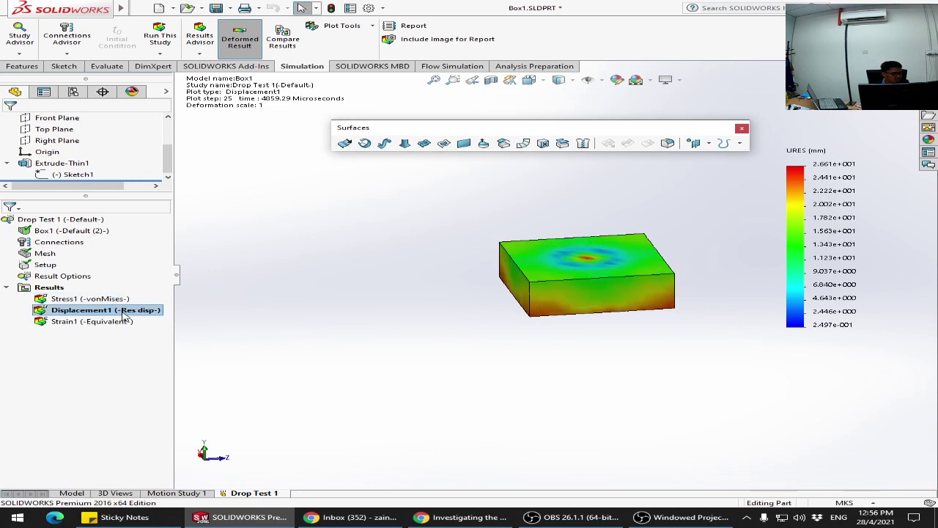
double_click(87, 323)
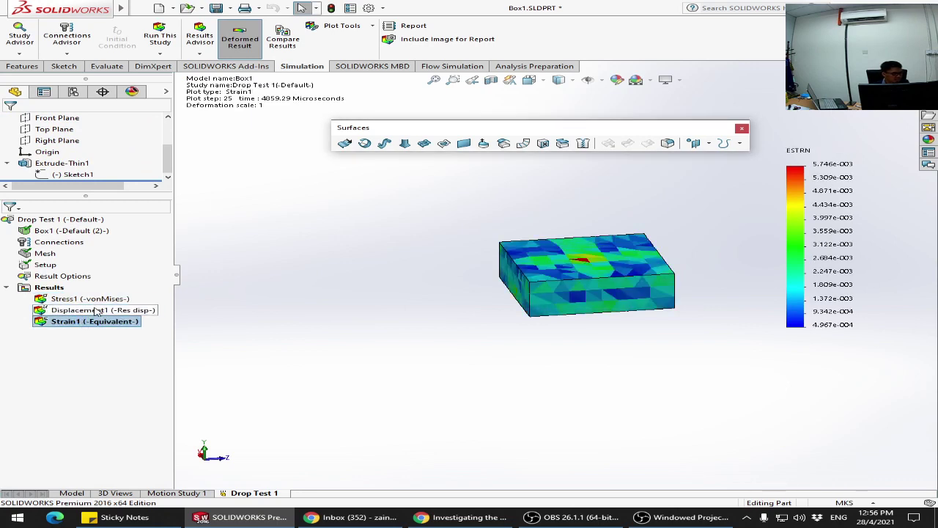
double_click(92, 299)
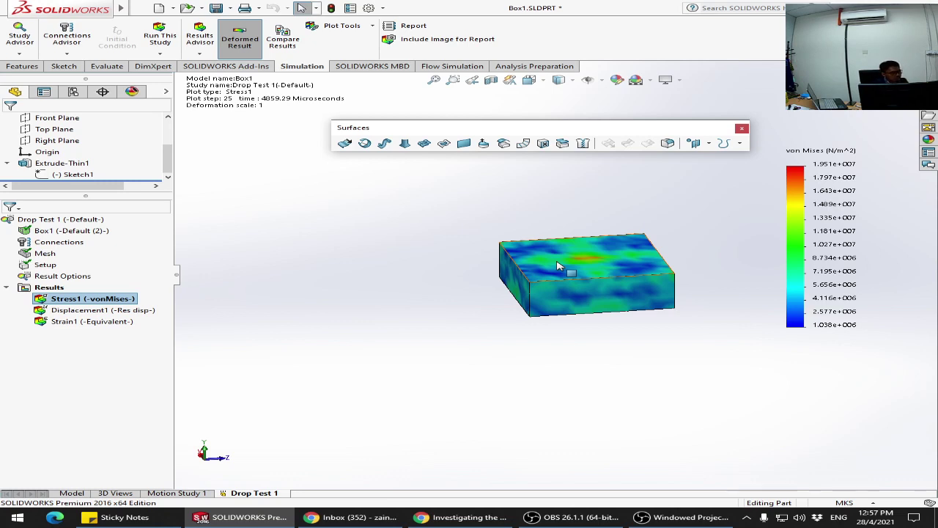
middle_drag(601, 363, 549, 370)
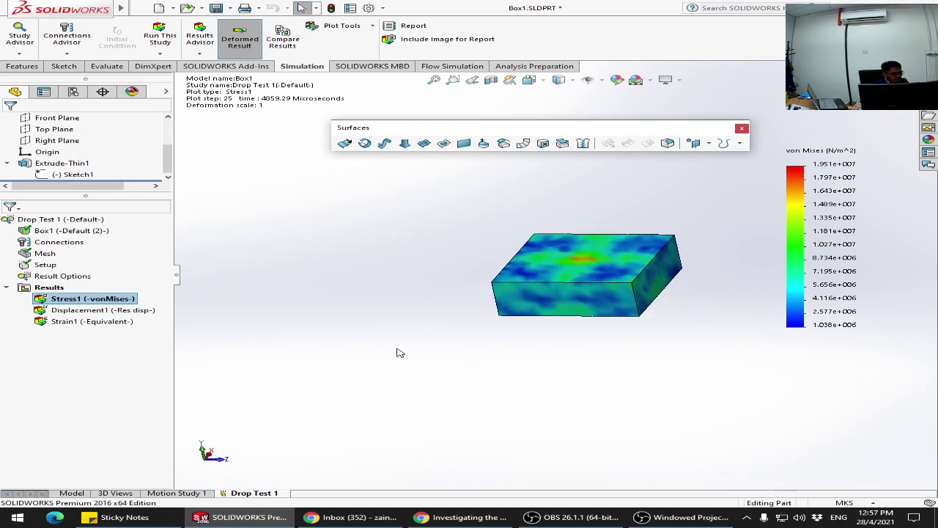
middle_drag(365, 323, 478, 326)
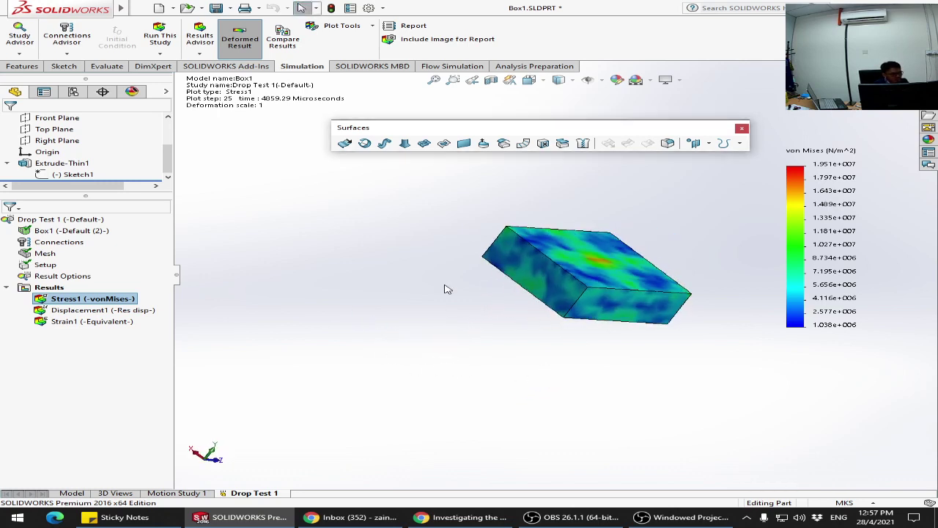
Step: Compare the Stress1, Displacement1 and Strain1 plots by displaying them alternately, finishing on the displacement plot
click(95, 310)
double_click(95, 310)
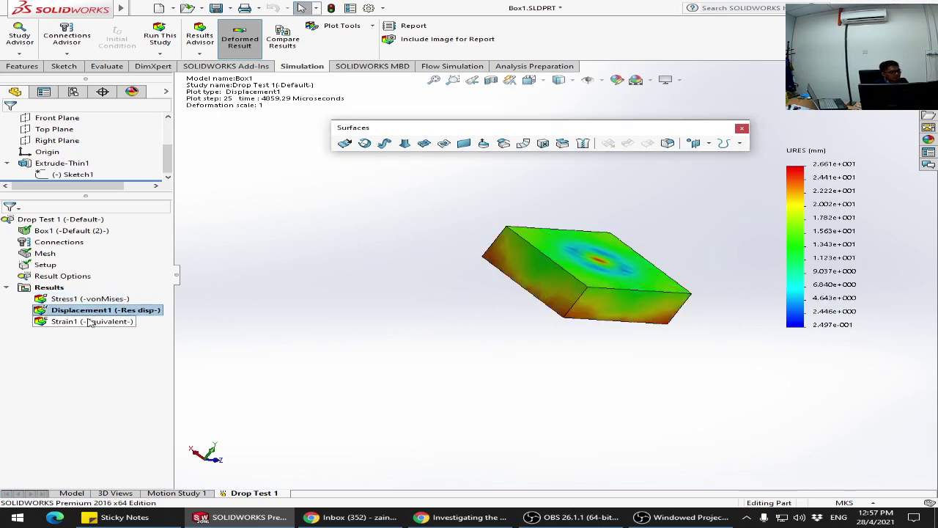
double_click(71, 322)
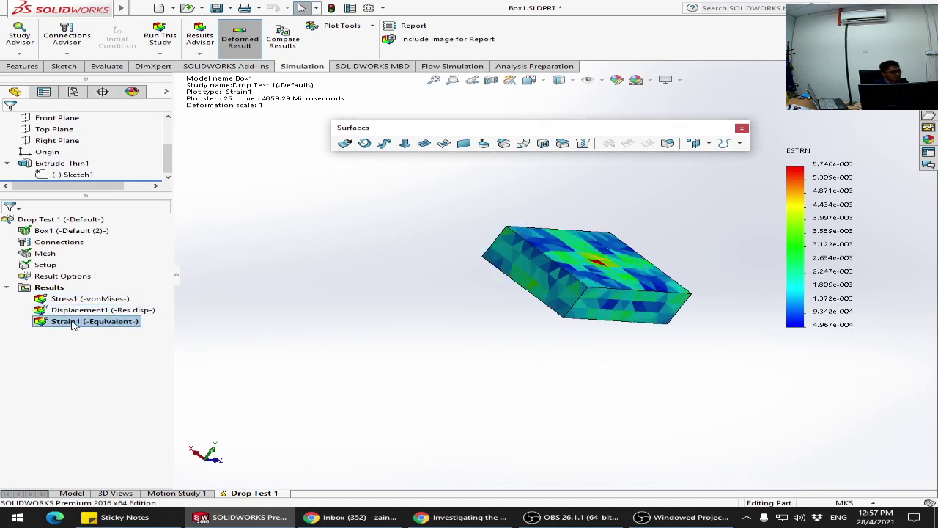
click(91, 312)
double_click(90, 311)
double_click(96, 299)
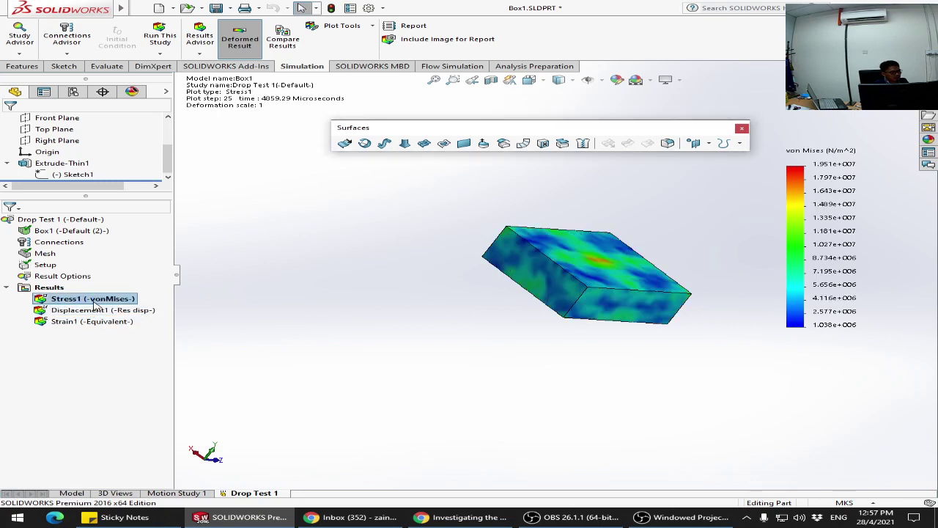
double_click(94, 311)
double_click(83, 322)
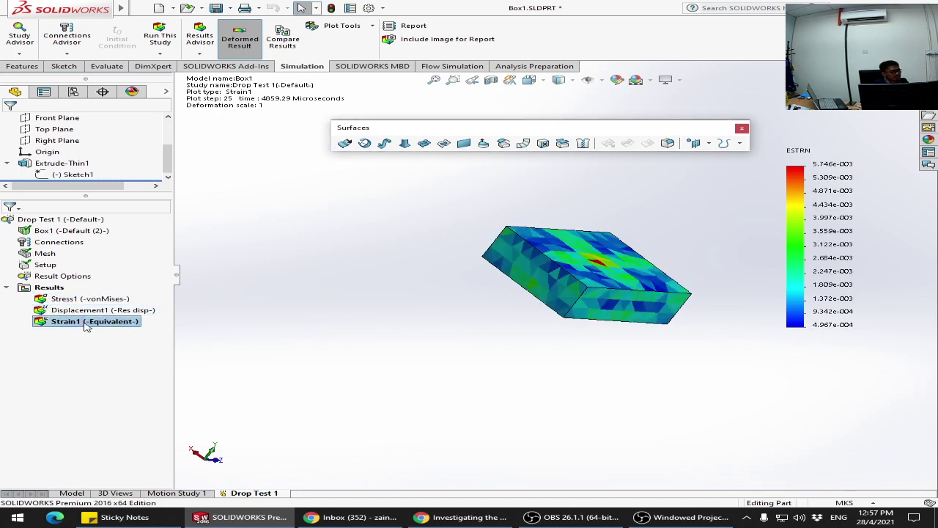
double_click(91, 310)
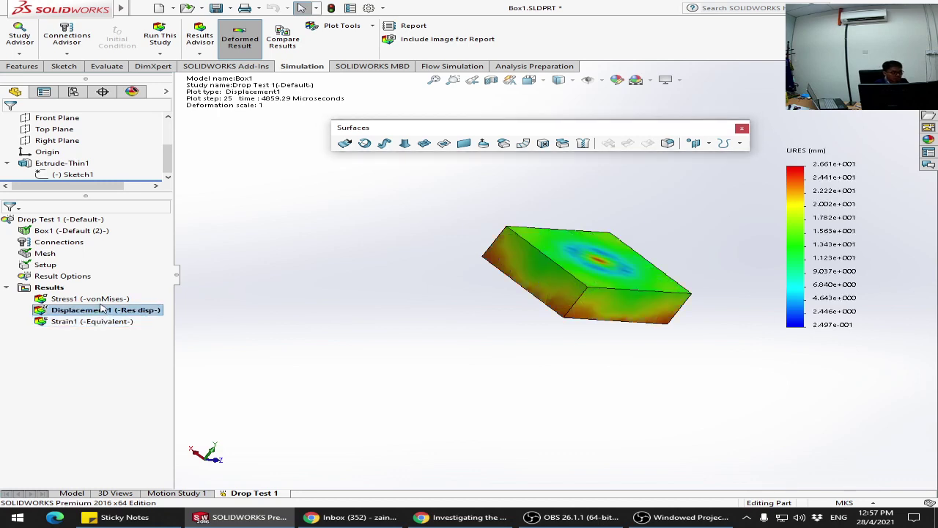
double_click(93, 299)
double_click(93, 311)
double_click(71, 321)
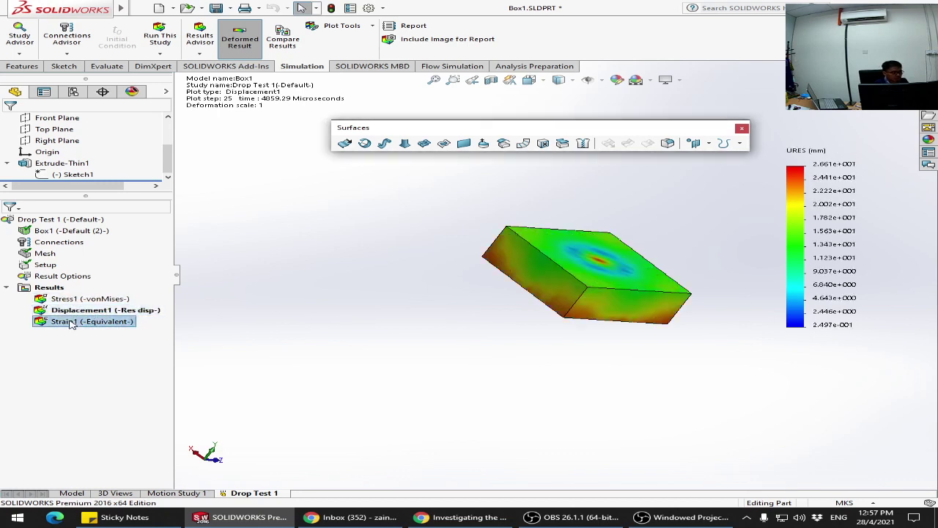
double_click(88, 311)
double_click(88, 299)
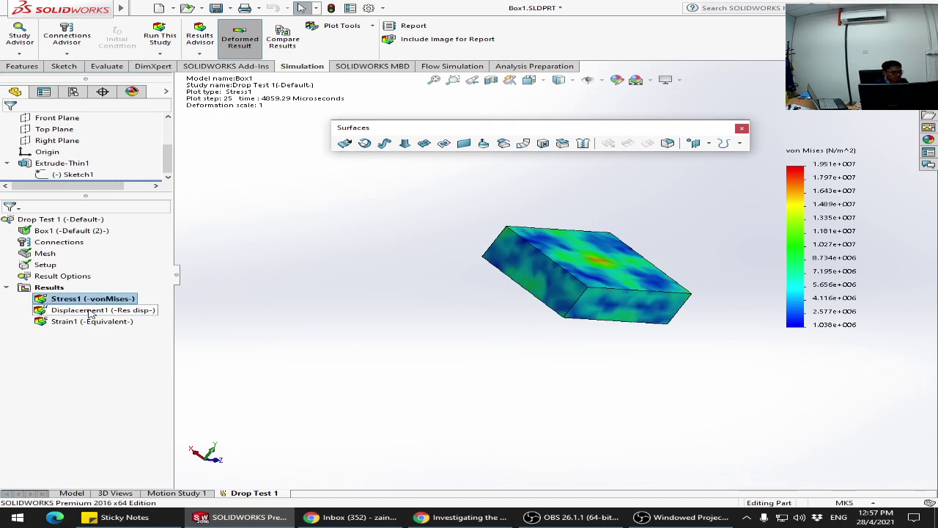
double_click(88, 310)
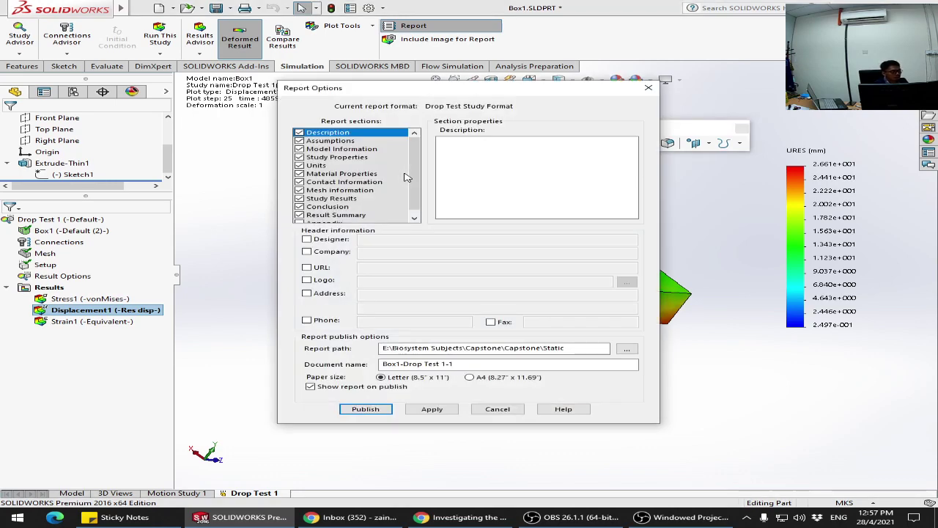
Step: Publish the drop test report as Box1-Drop Test 1-1 on A4 paper with the default report sections
scroll(415, 189, down, 1)
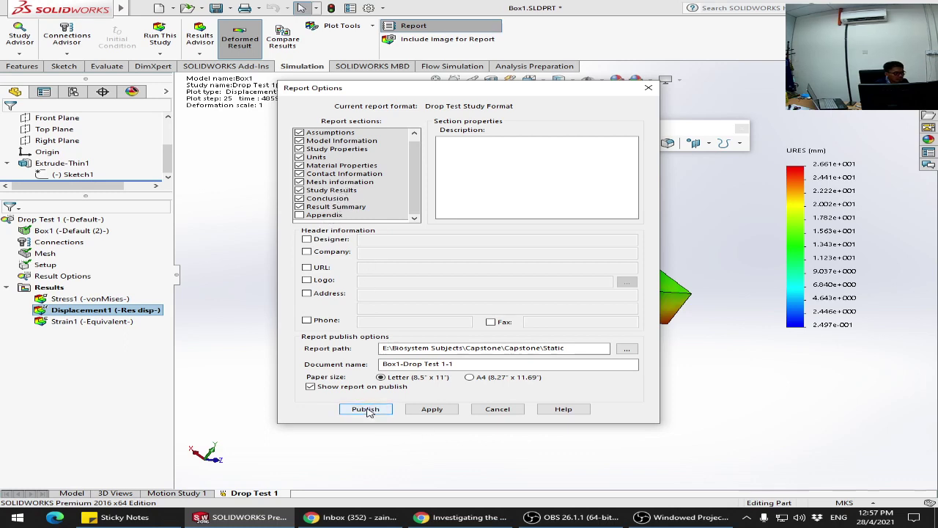
click(469, 377)
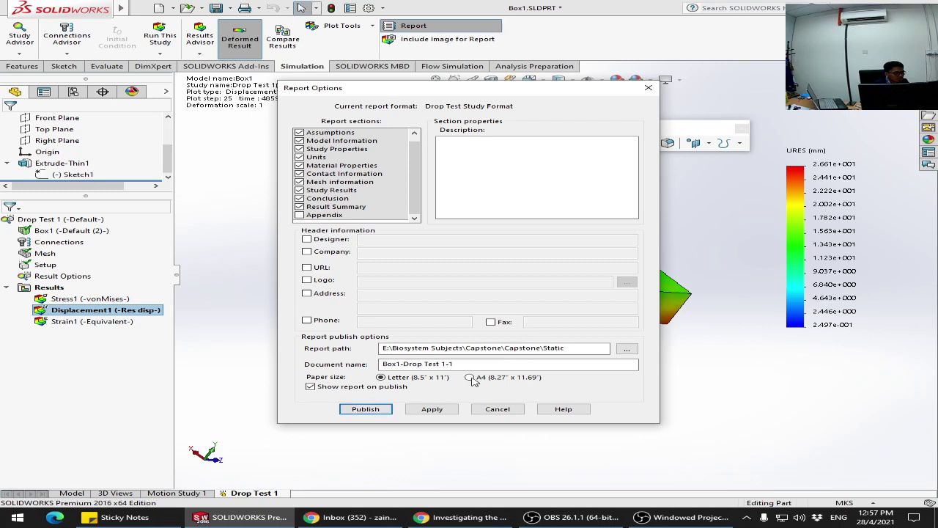
click(365, 409)
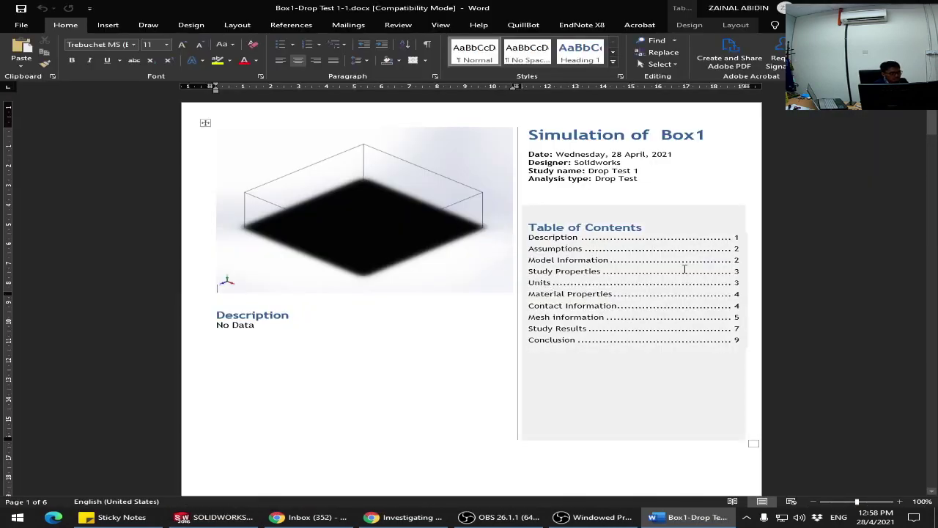
Step: Review the published report's contents, model information, study properties, drop test setup, units and material properties
click(642, 327)
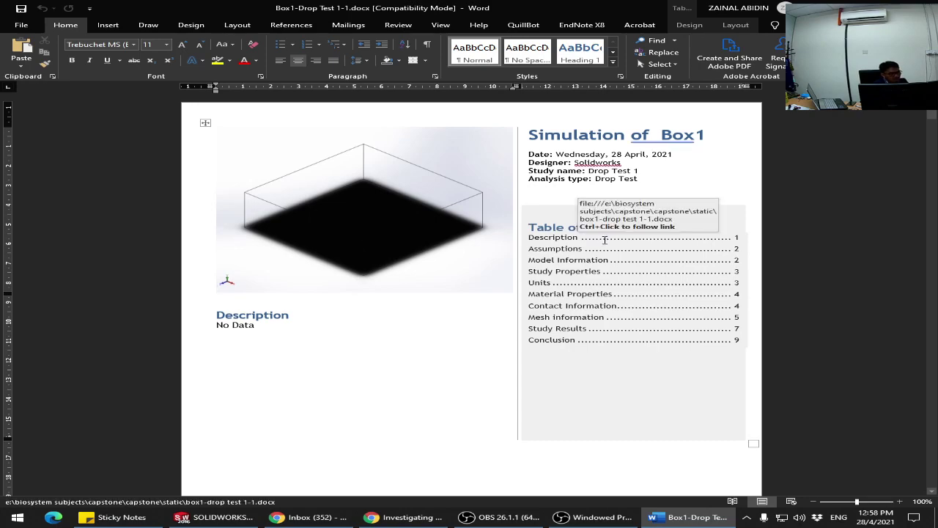
scroll(609, 257, down, 8)
scroll(652, 274, down, 15)
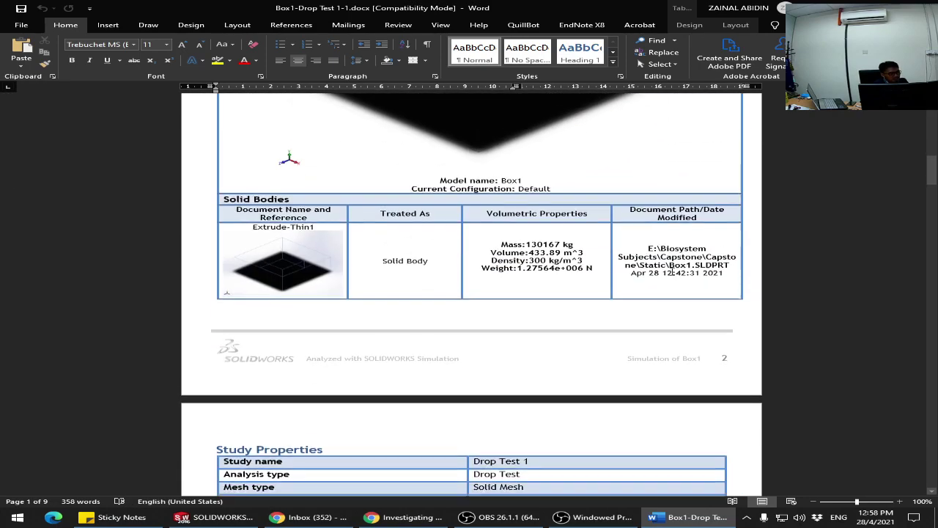
scroll(682, 308, up, 1)
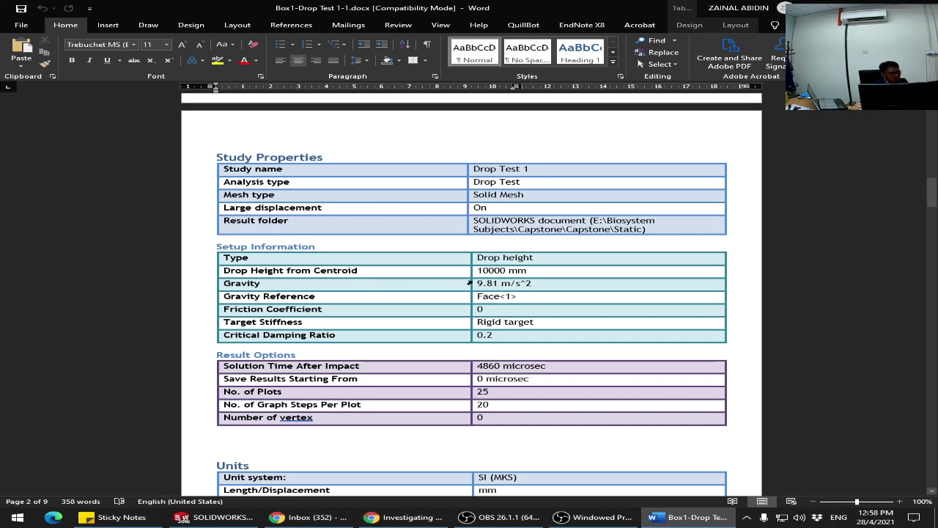
scroll(395, 326, down, 1)
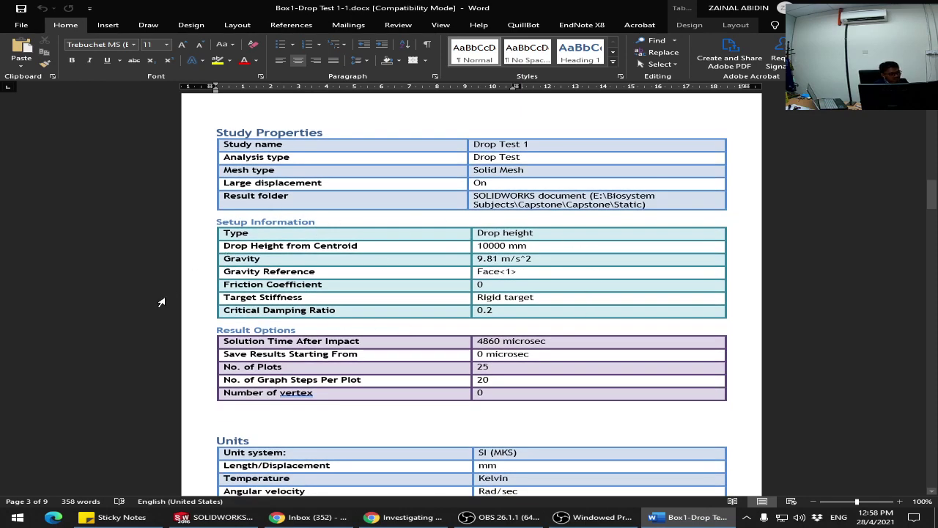
scroll(161, 302, down, 3)
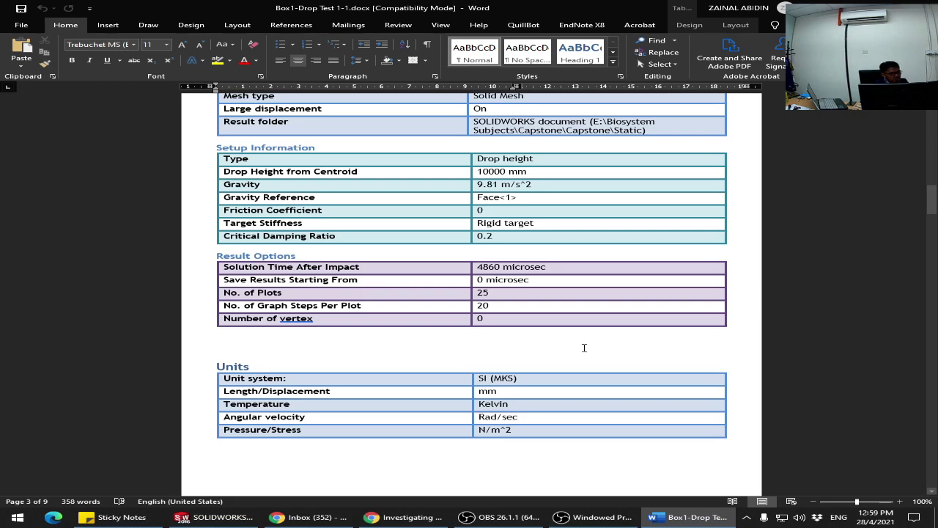
scroll(583, 329, down, 5)
scroll(247, 318, down, 8)
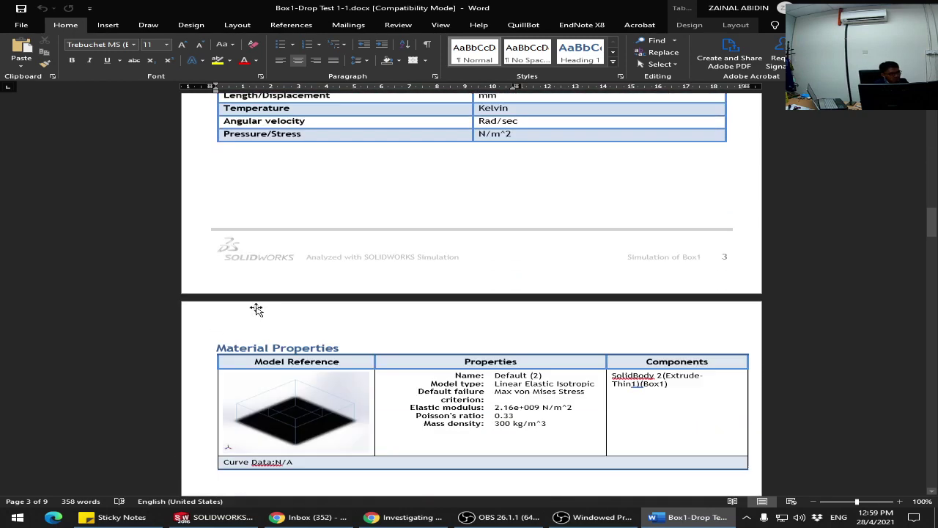
scroll(251, 297, down, 3)
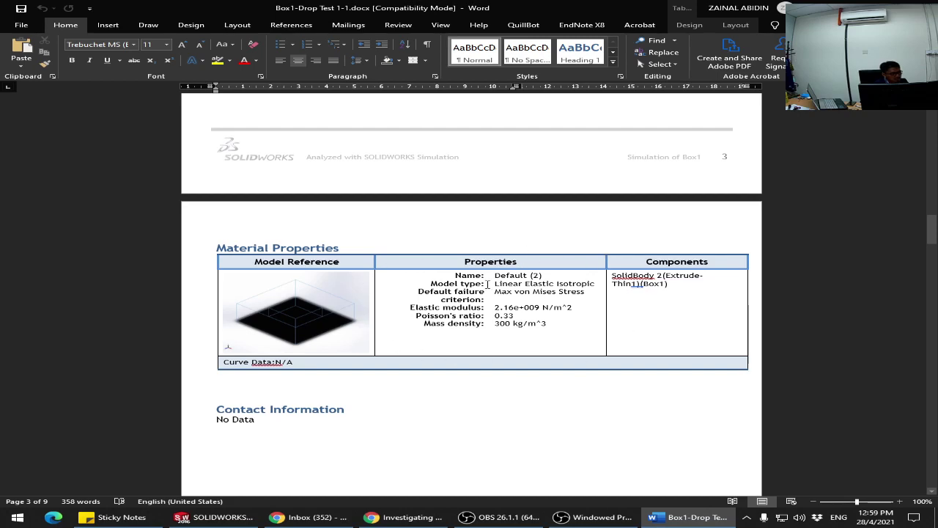
Step: Review the report's mesh information and its stress, displacement and strain results through to the conclusion
scroll(494, 250, down, 20)
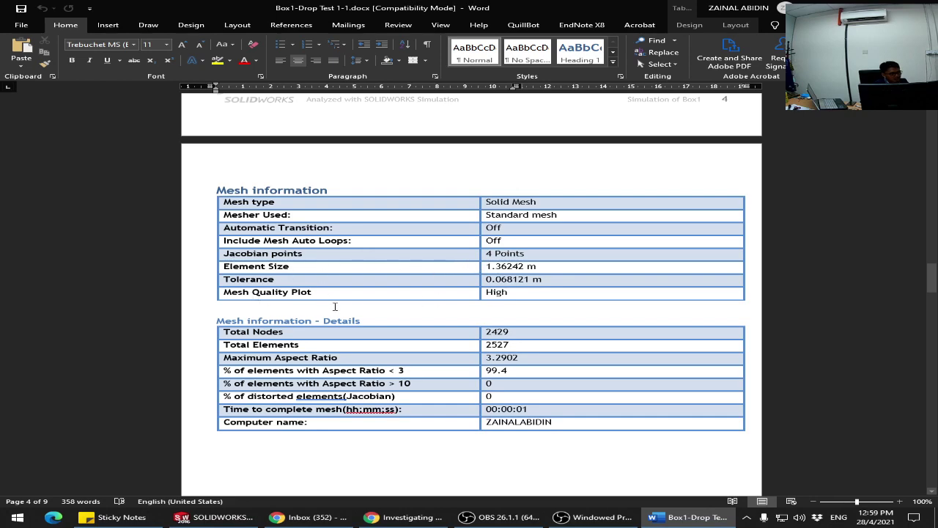
scroll(237, 341, down, 3)
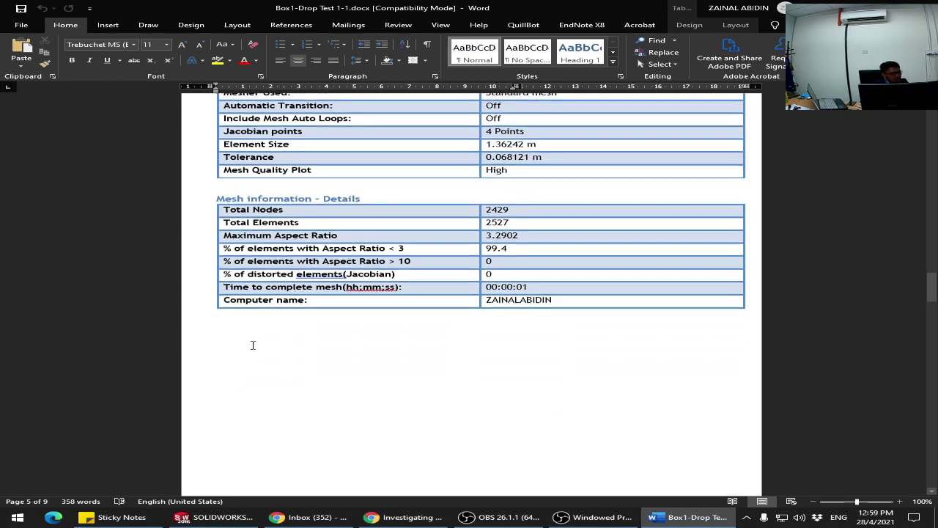
scroll(254, 344, down, 1)
scroll(264, 335, down, 20)
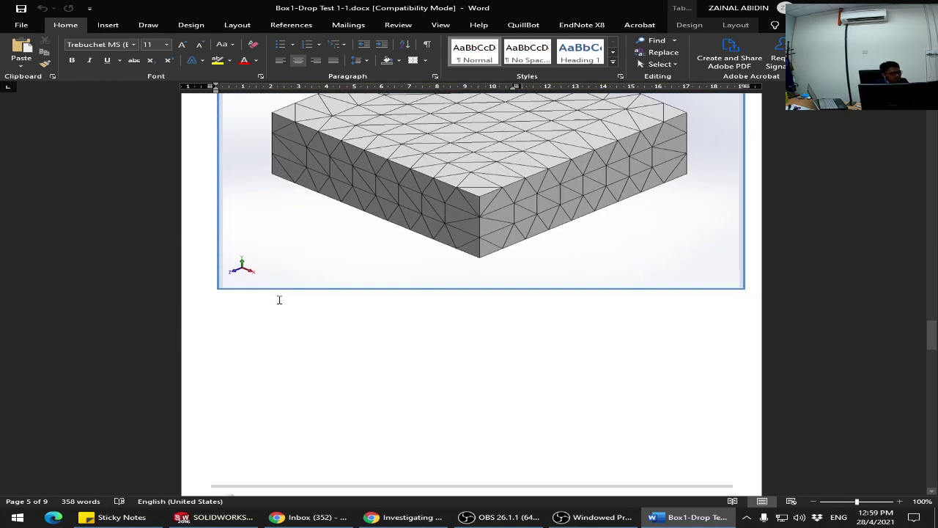
scroll(278, 307, down, 15)
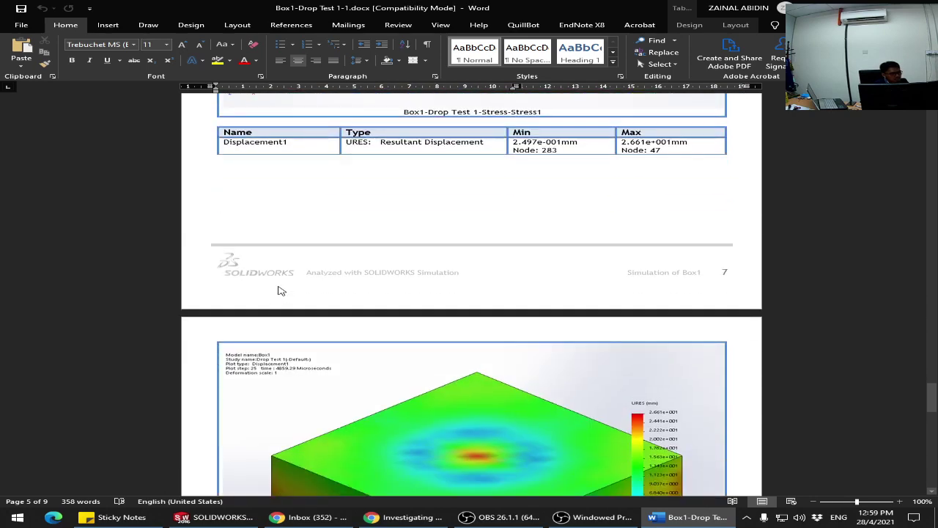
scroll(294, 295, up, 7)
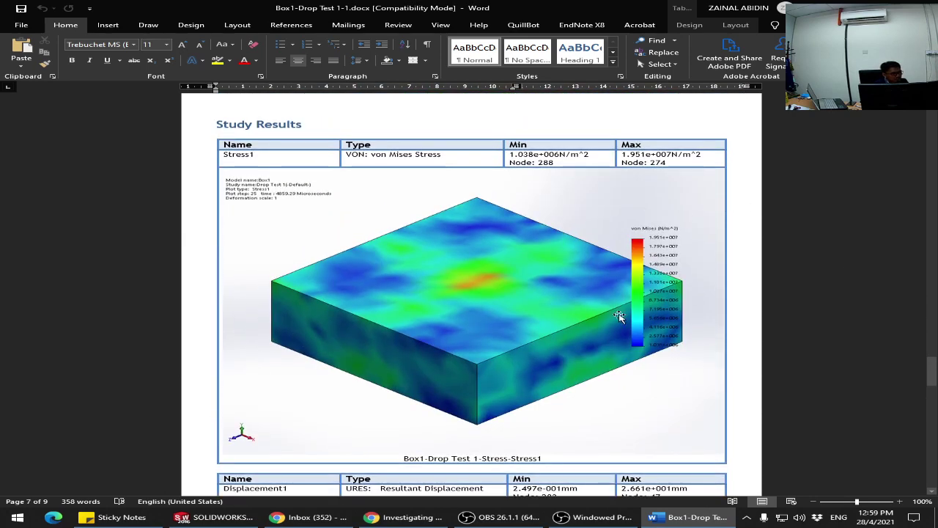
scroll(241, 251, down, 20)
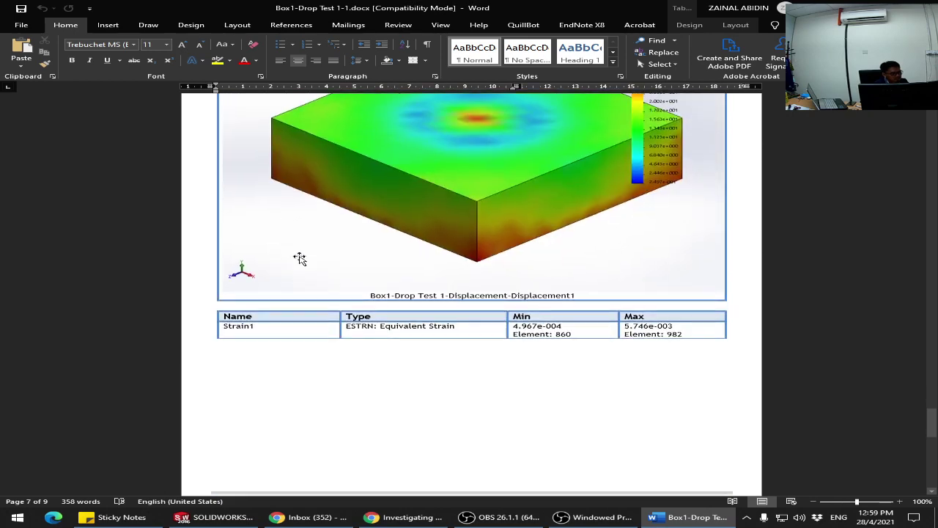
scroll(305, 277, down, 12)
scroll(289, 299, up, 6)
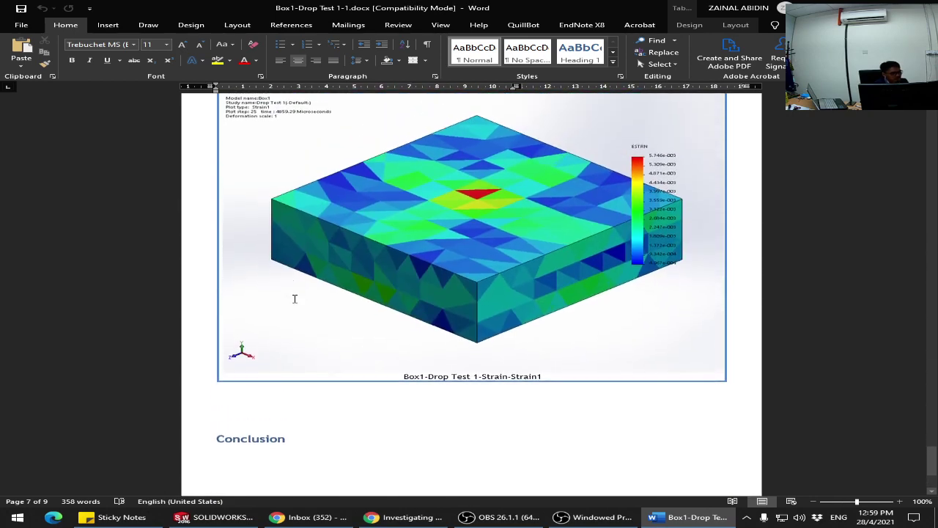
scroll(296, 296, down, 6)
scroll(302, 322, up, 6)
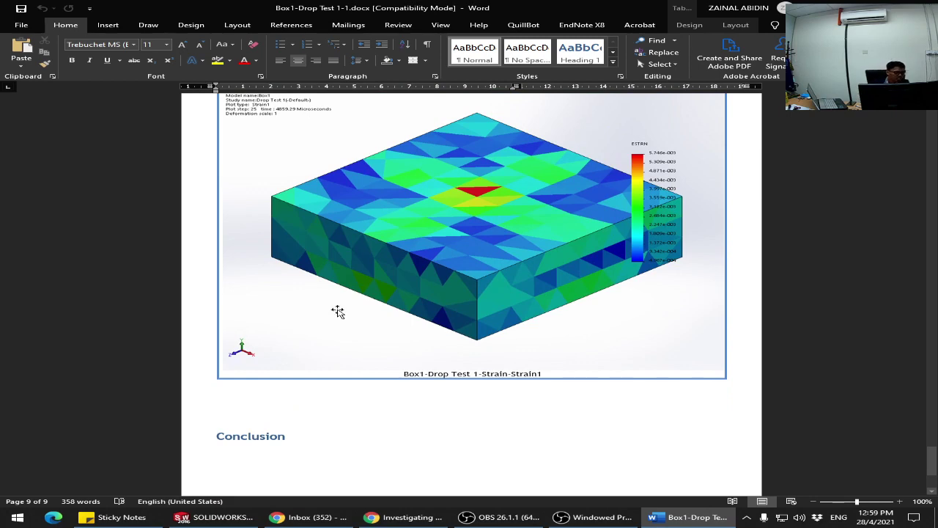
Step: Look back through the report's strain, stress and mesh pages, and close the report document
scroll(383, 310, up, 20)
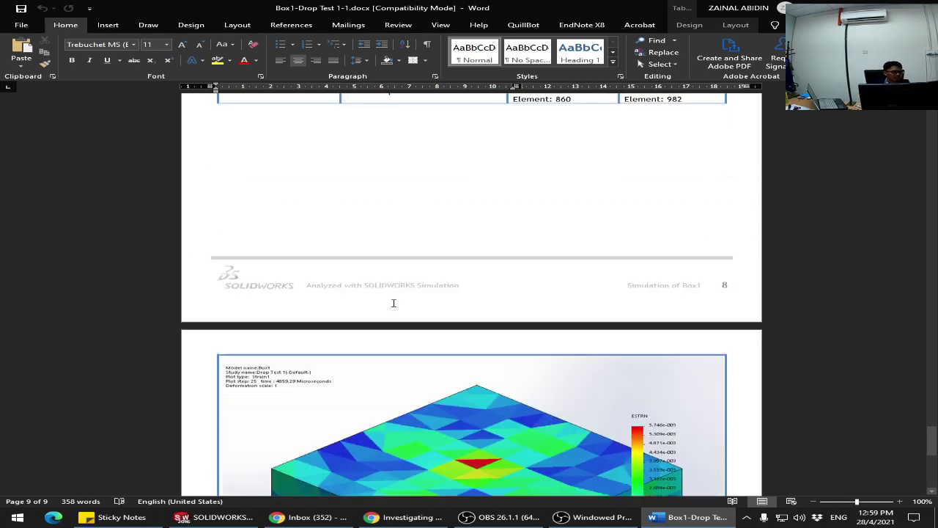
scroll(432, 256, up, 20)
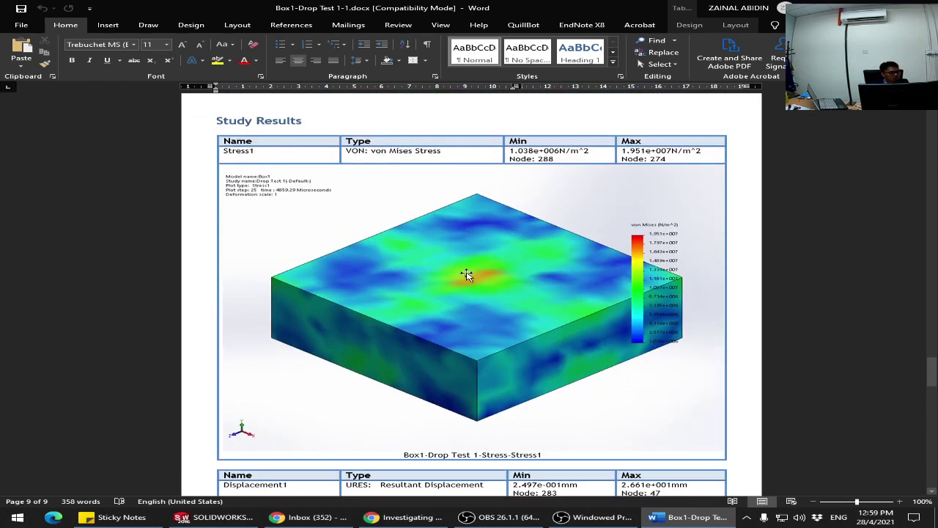
scroll(686, 253, up, 10)
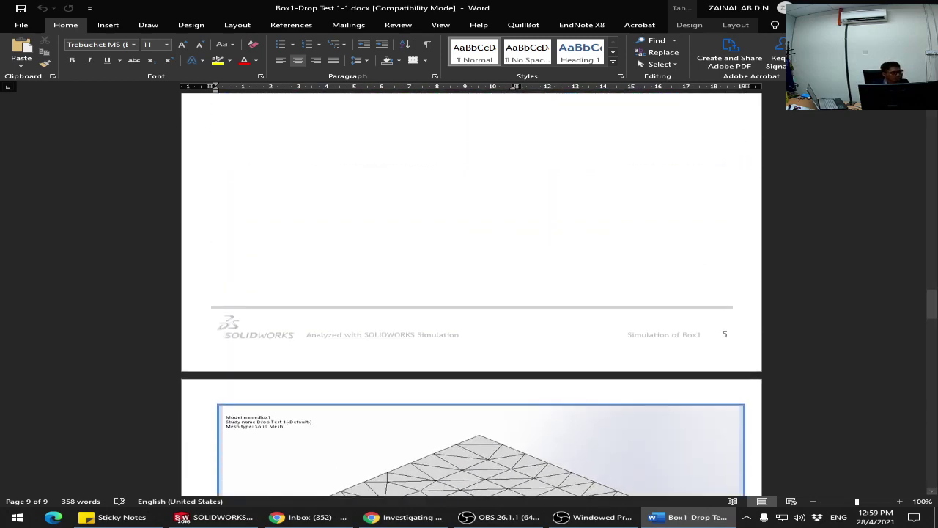
click(922, 6)
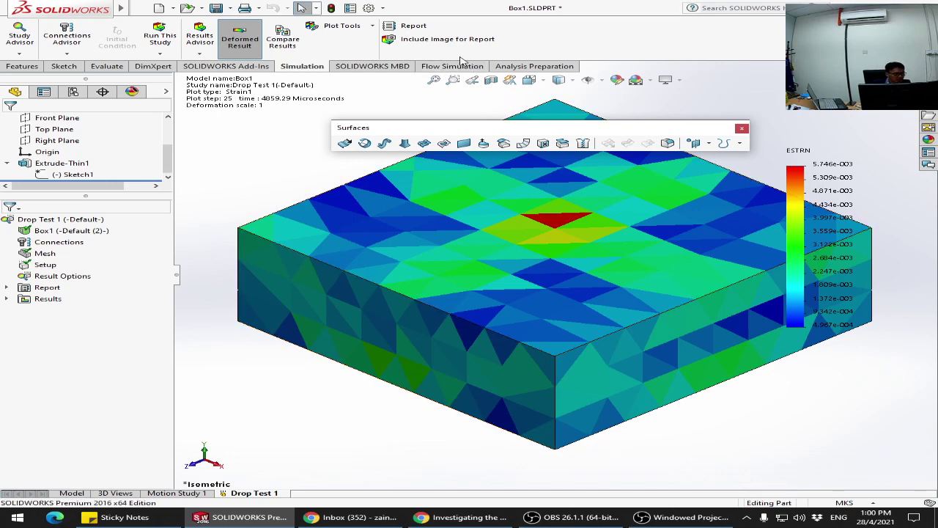
Step: Examine the configuration and template options for a new Flow Simulation project on Box1, and cancel without creating the project
click(461, 67)
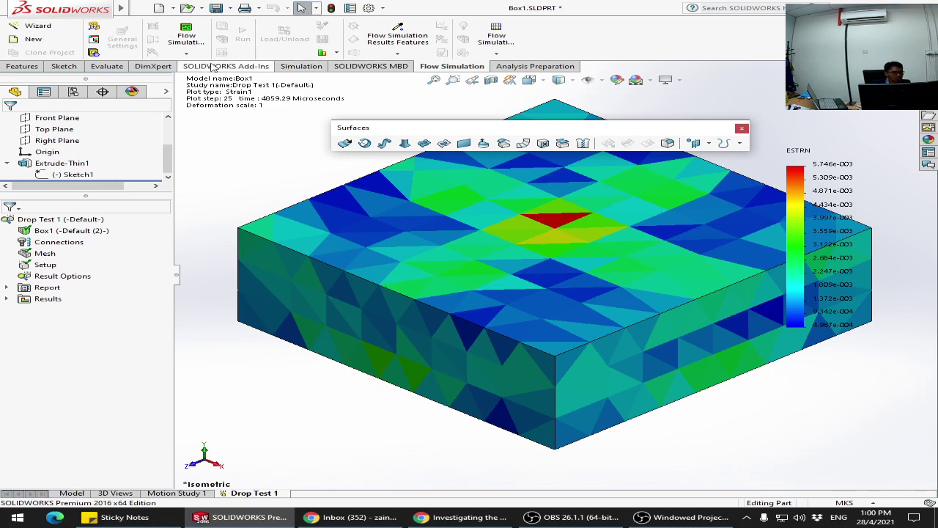
click(27, 40)
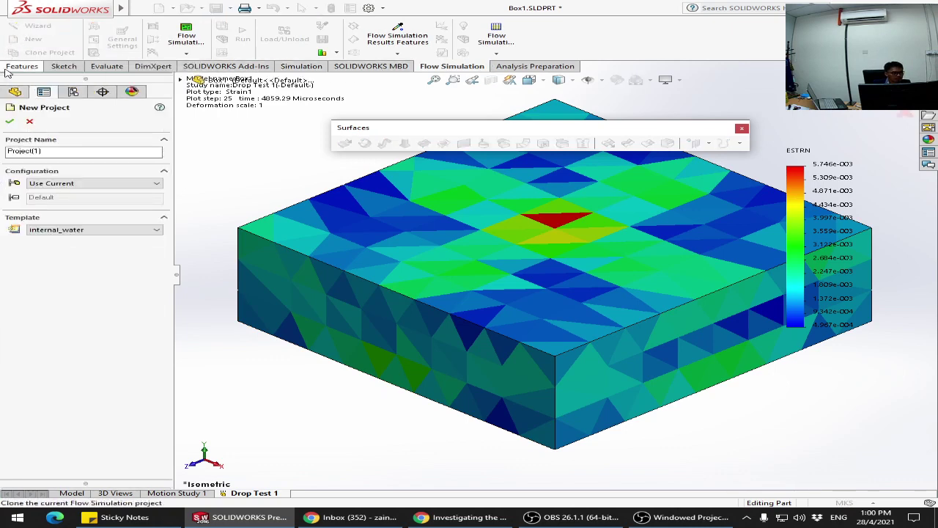
click(147, 232)
click(125, 238)
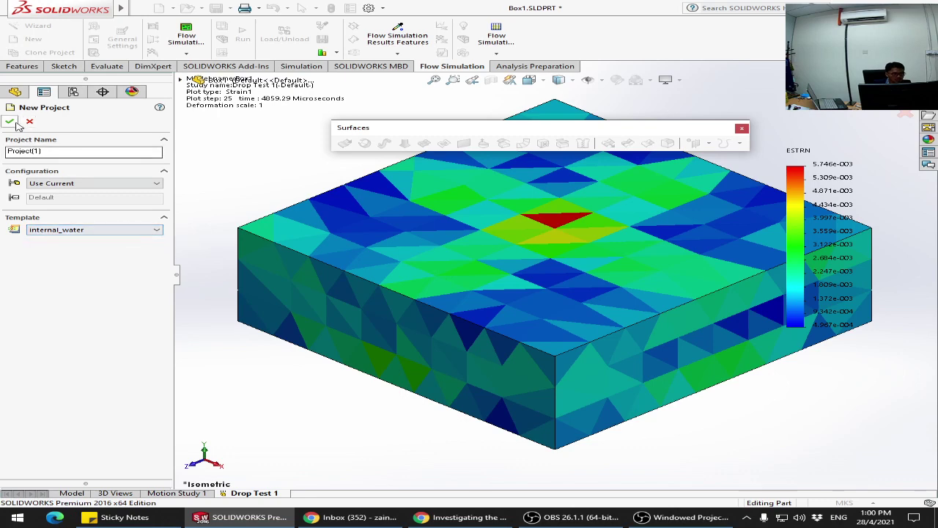
click(85, 184)
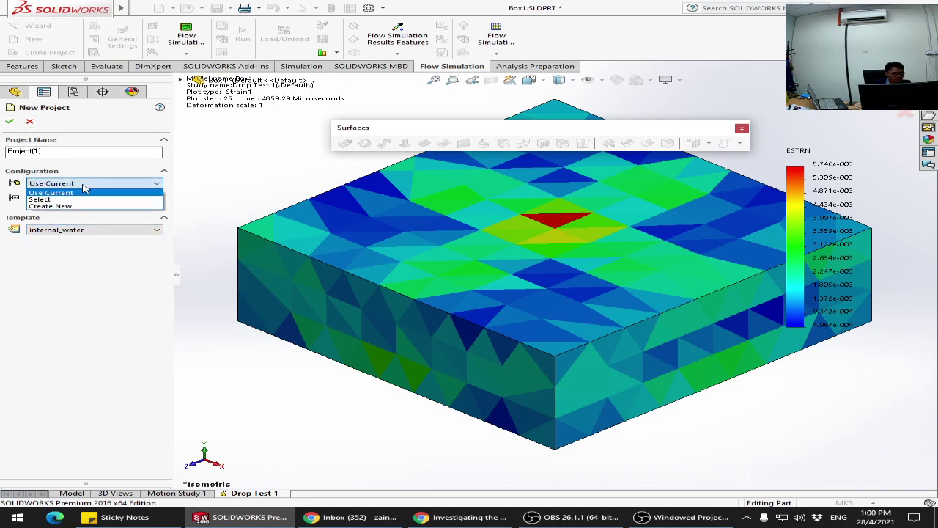
click(85, 190)
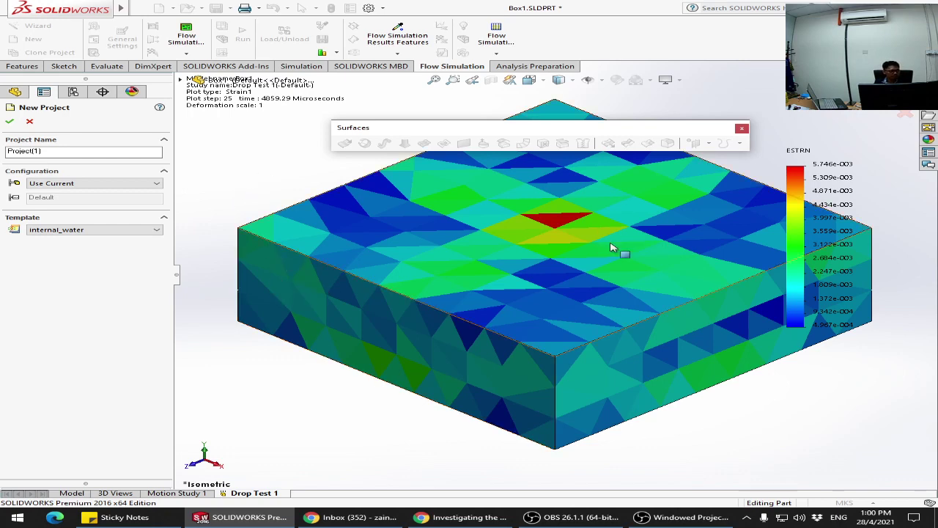
scroll(613, 247, up, 4)
scroll(623, 207, down, 3)
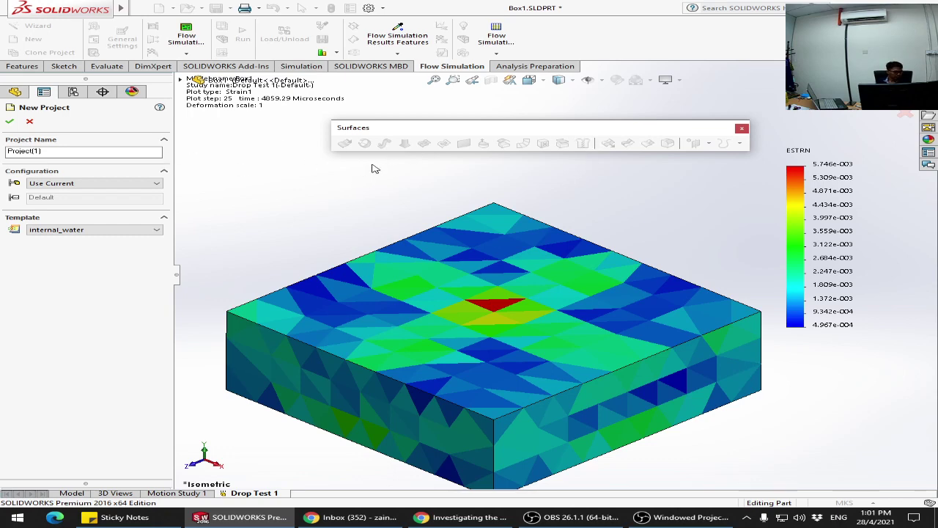
click(906, 117)
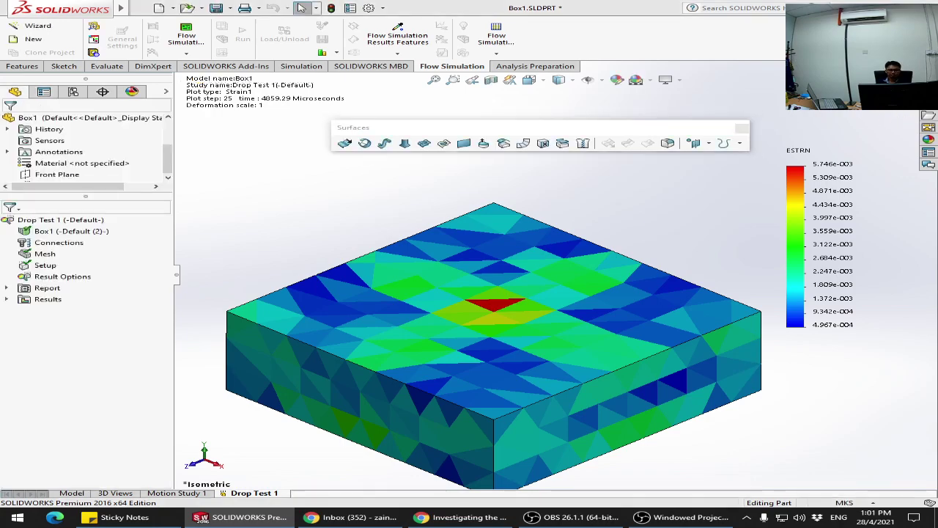
key(alt+Tab)
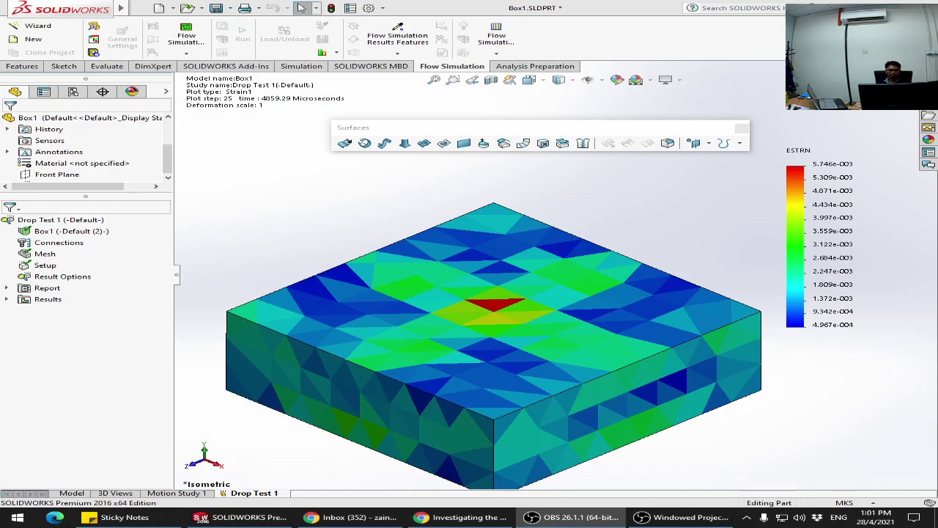